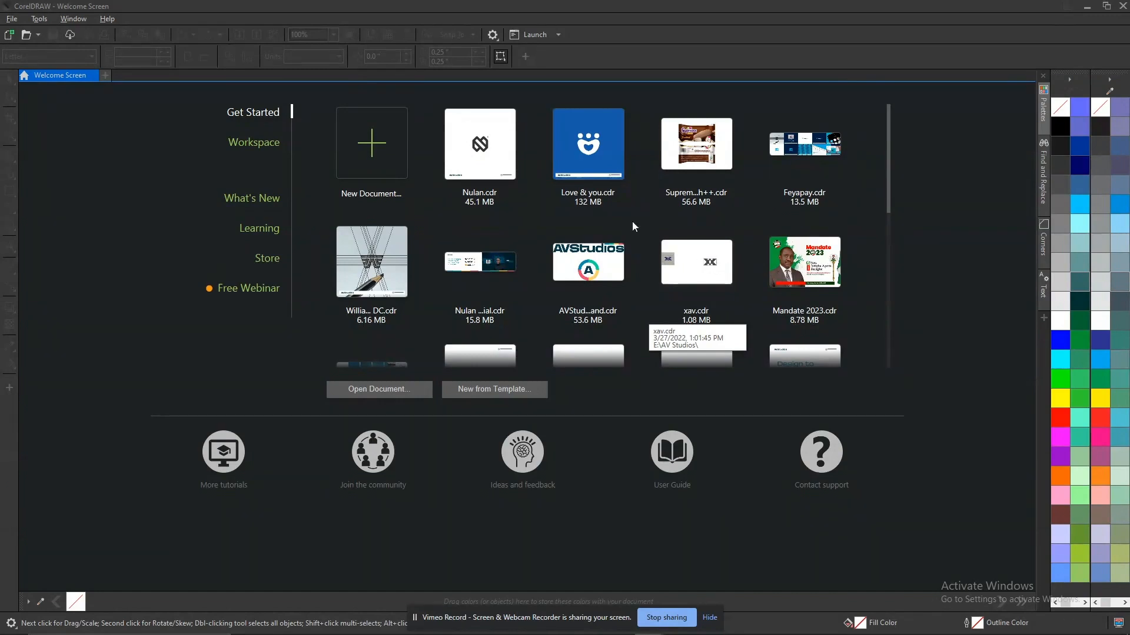
# Open the recent file Nulan.cdr and fit its page in view.
pyautogui.click(495, 171)
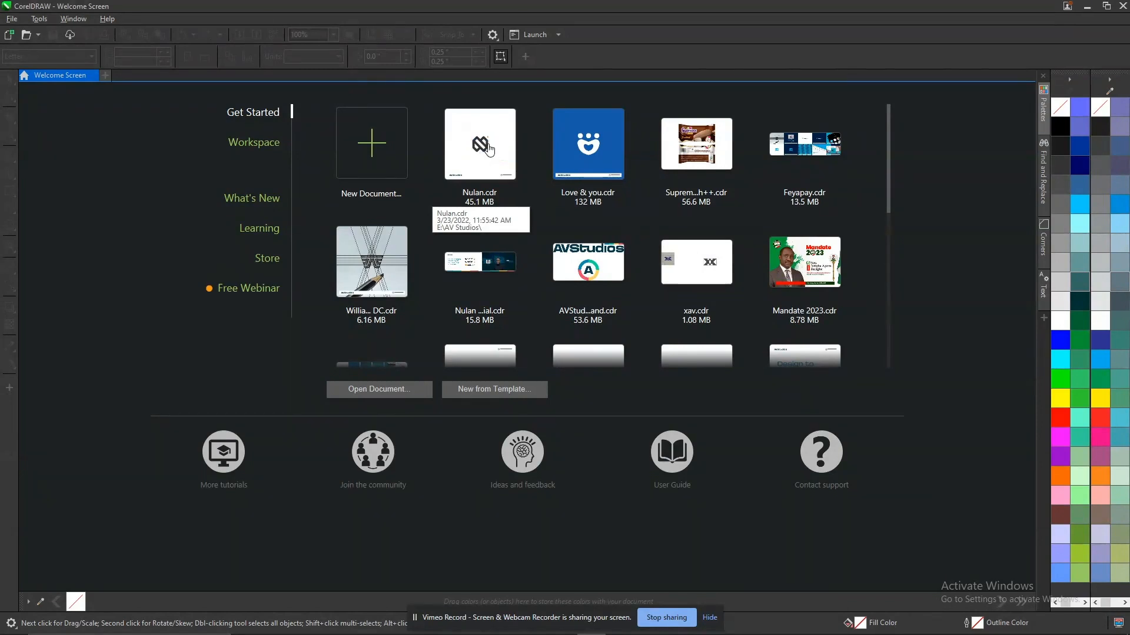
pyautogui.press('F4')
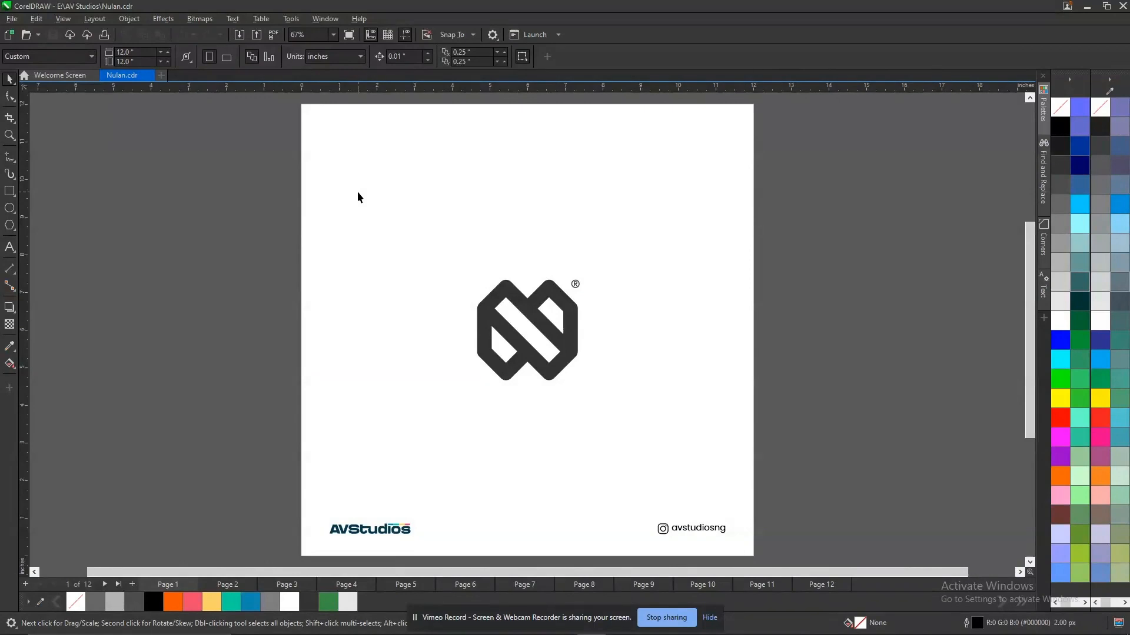
# Look through the Nulan.cdr pages up to page 11 to examine the logo, construction grid, colour versions and mockups, and return to page 1.
pyautogui.press('pagedown')
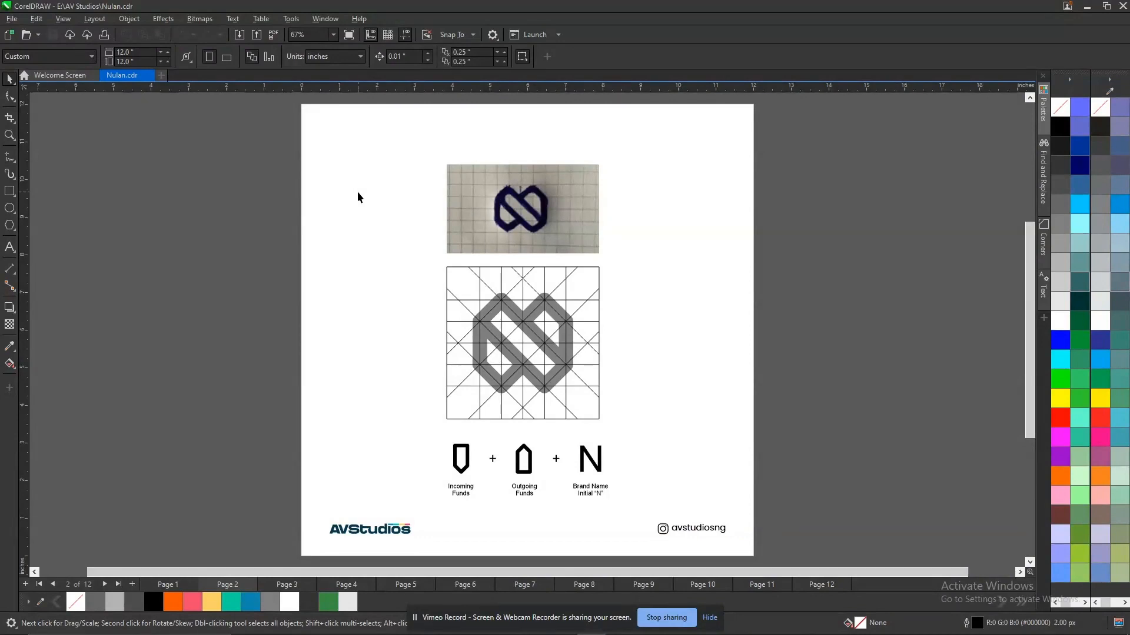
pyautogui.press('pagedown')
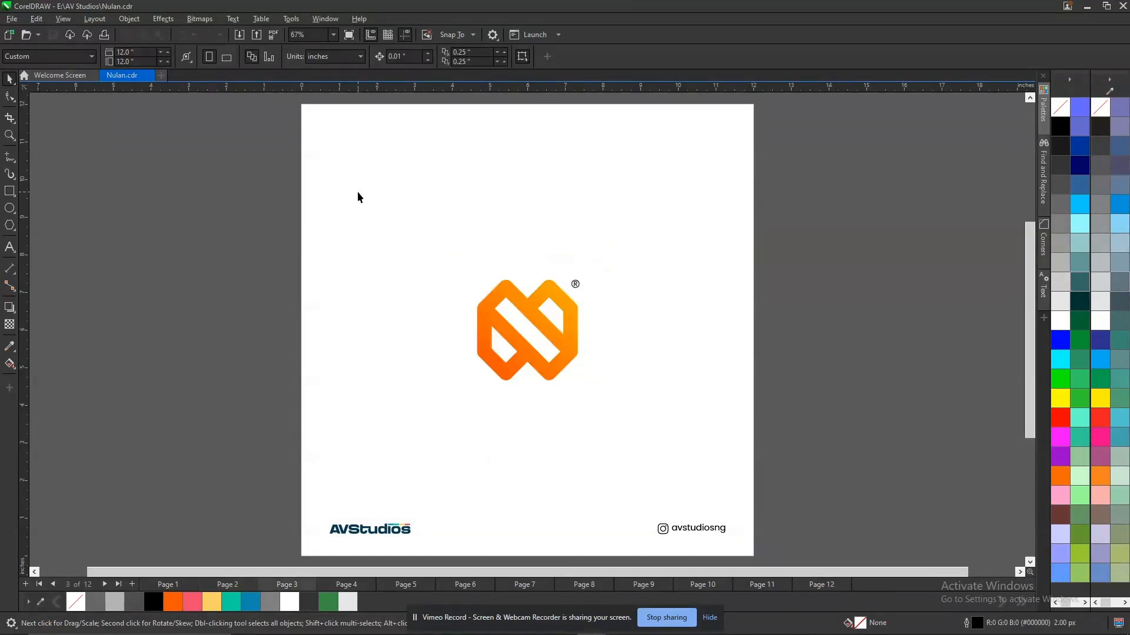
pyautogui.press('pagedown')
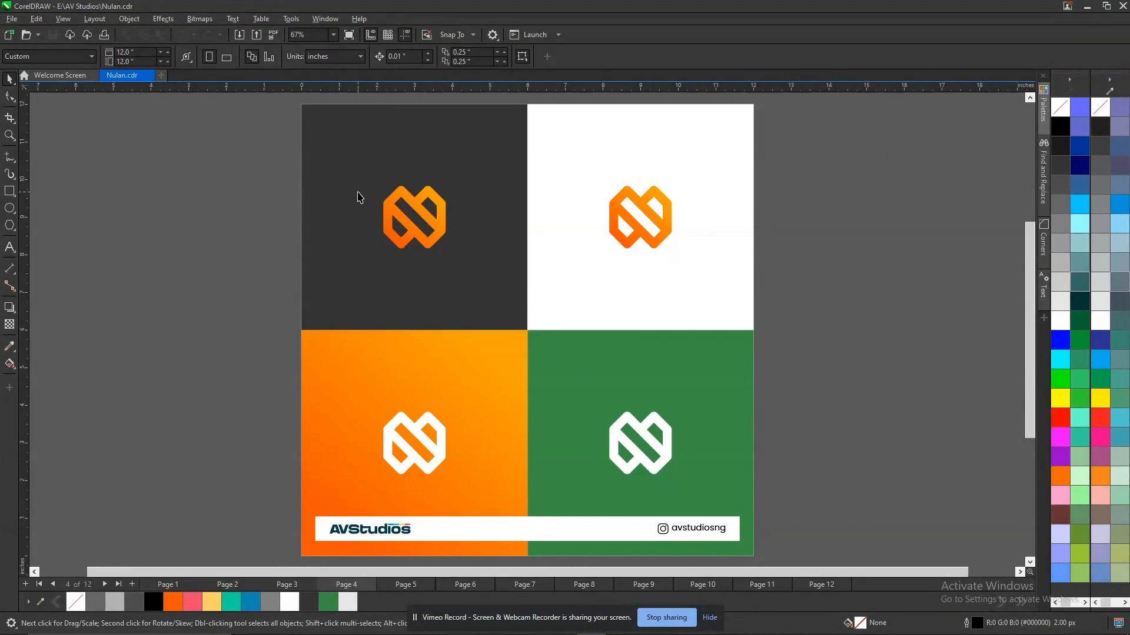
pyautogui.press('pagedown')
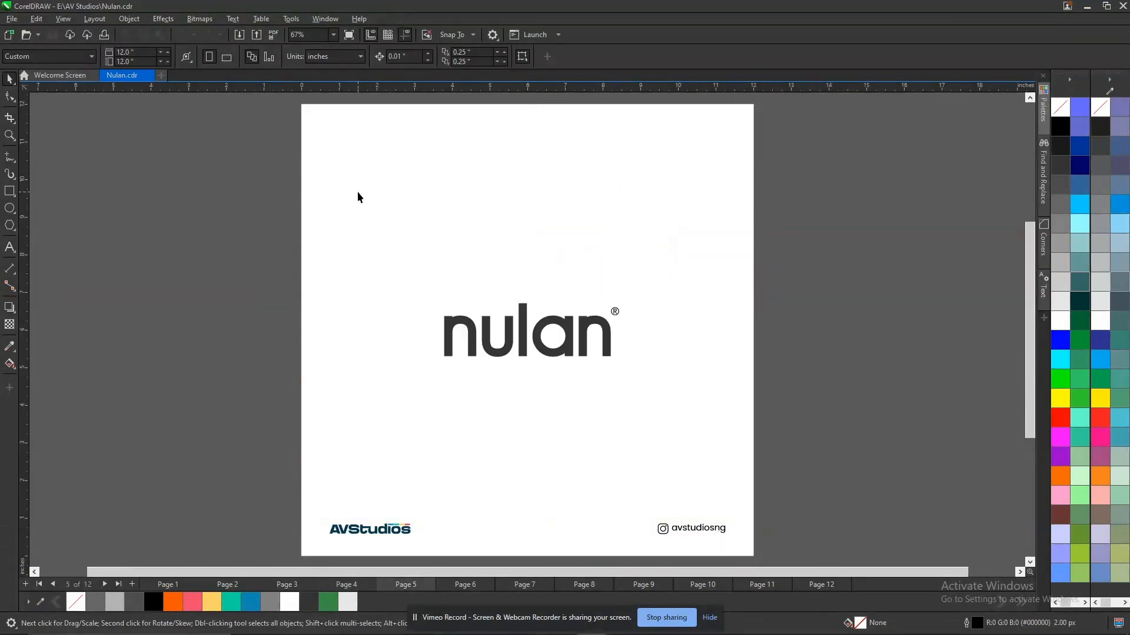
pyautogui.press('pagedown')
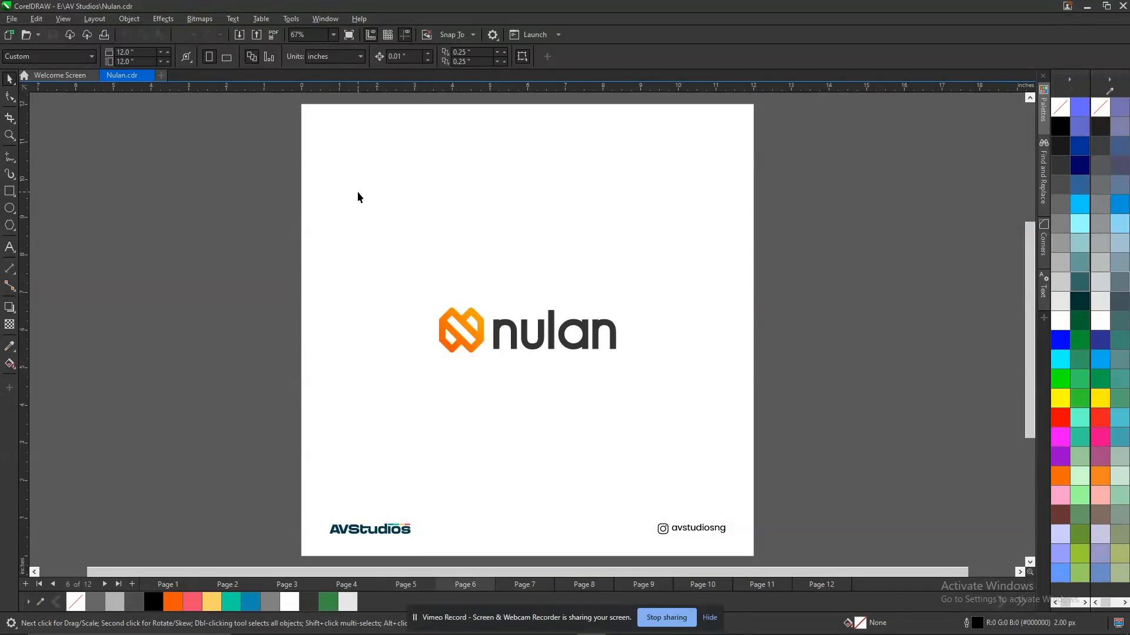
pyautogui.press('pagedown')
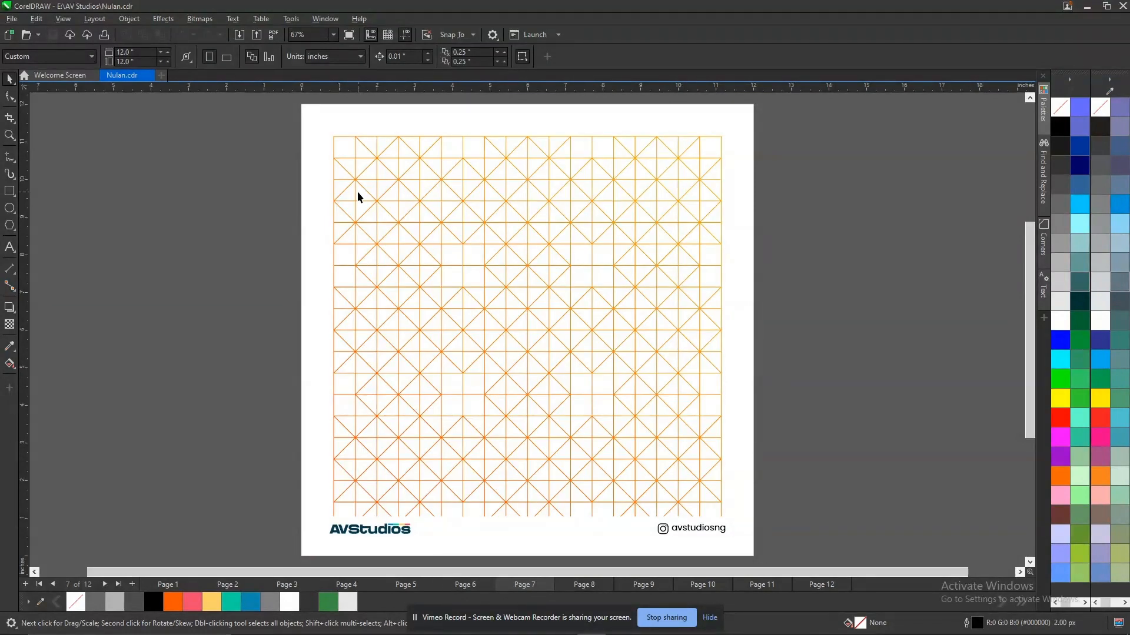
pyautogui.press('pagedown')
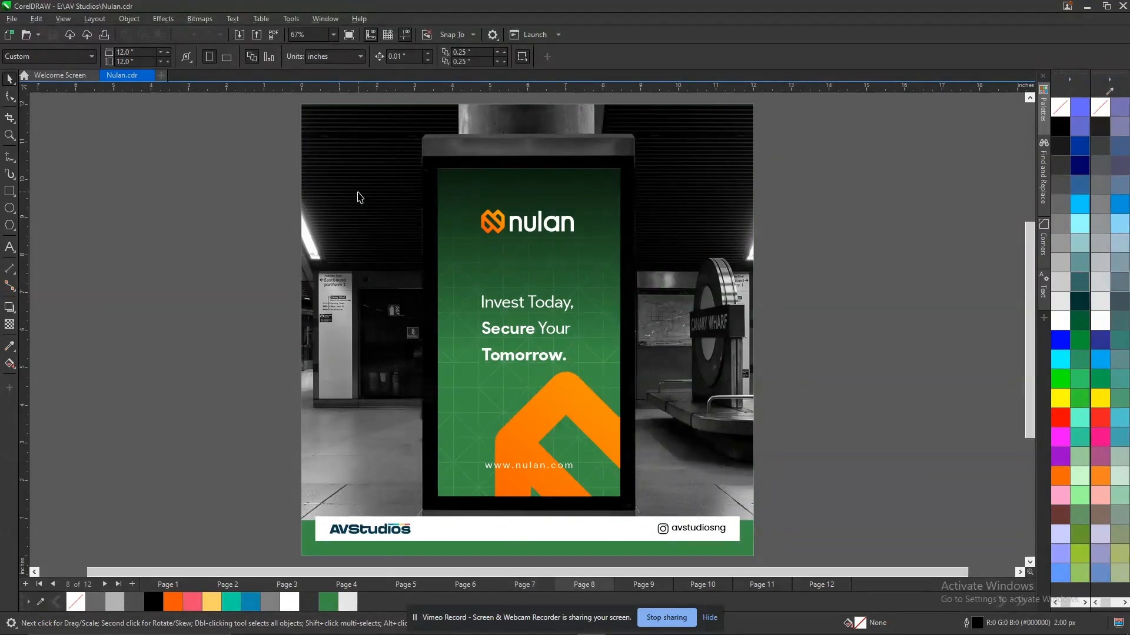
pyautogui.press('pagedown')
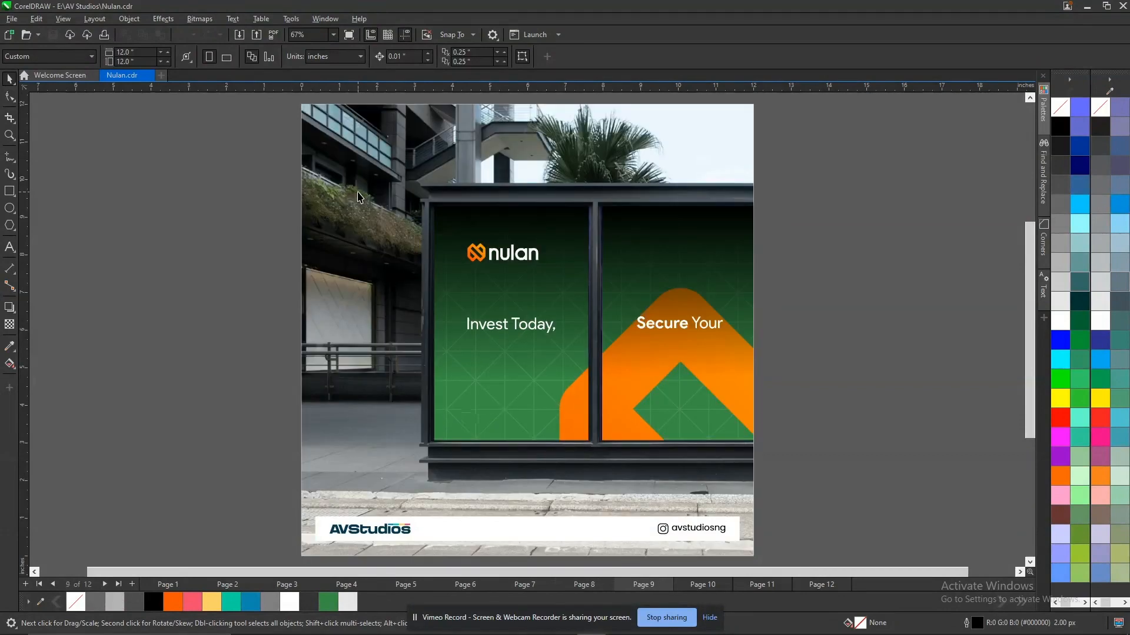
pyautogui.press('pagedown')
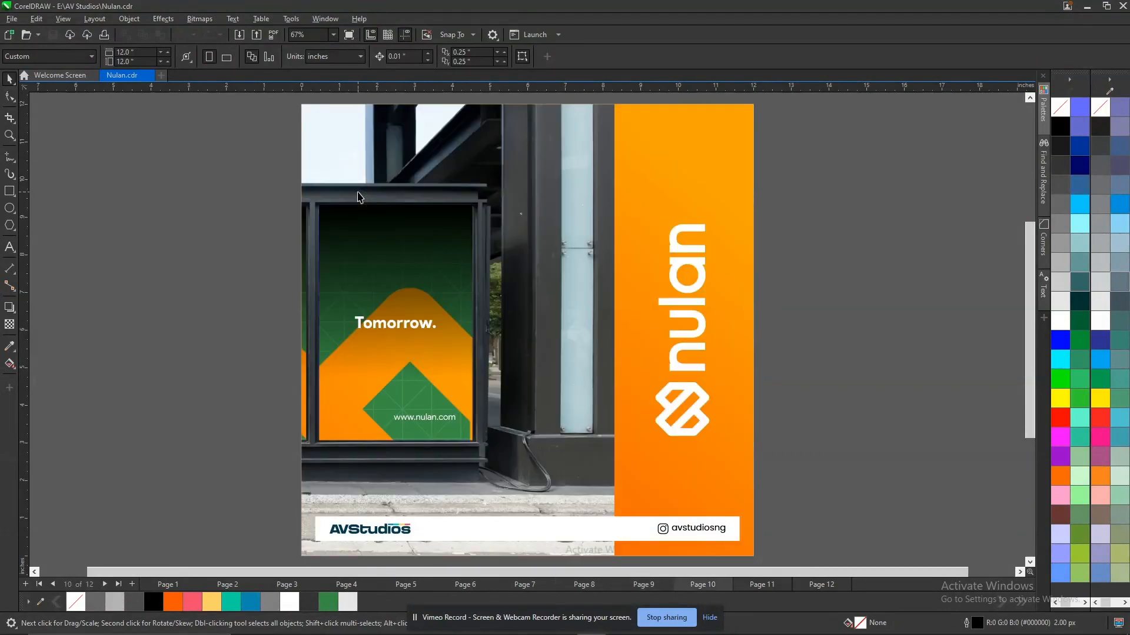
pyautogui.press('pagedown')
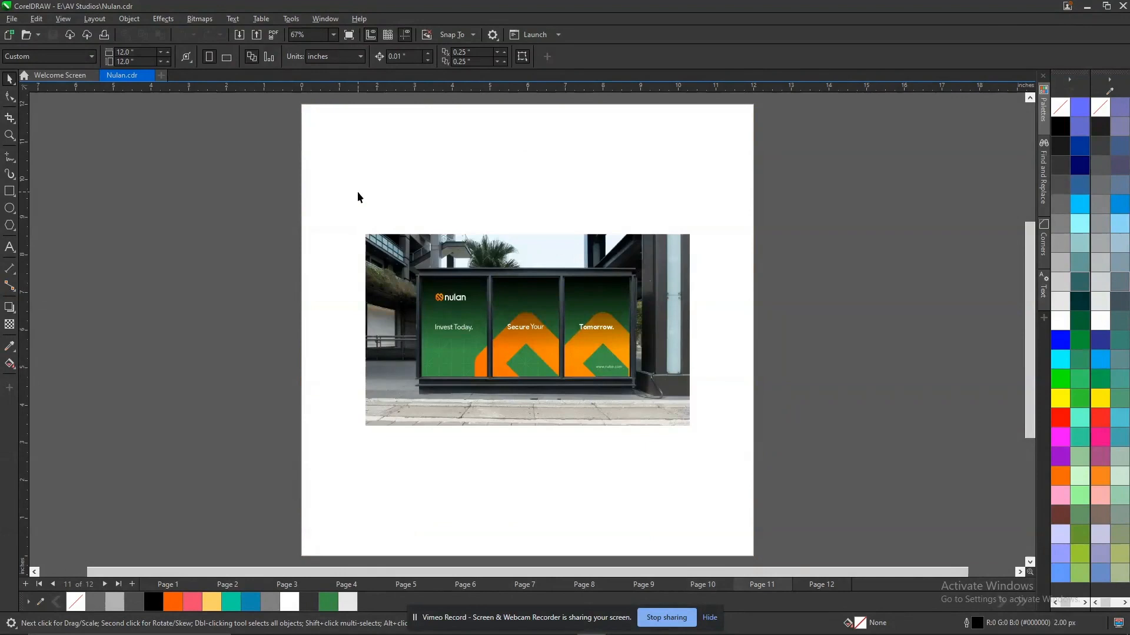
pyautogui.press('pageup')
pyautogui.press('pageup')
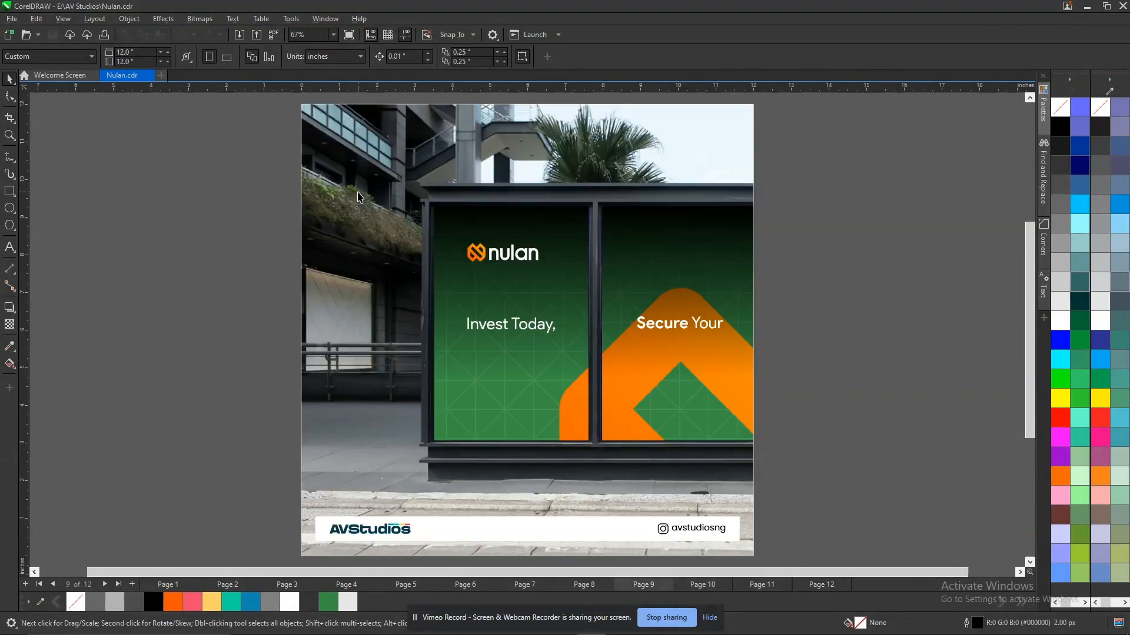
pyautogui.press('pageup')
pyautogui.press('pageup')
pyautogui.press('pageup')
pyautogui.press('pageup')
pyautogui.press('pageup')
pyautogui.press('pageup')
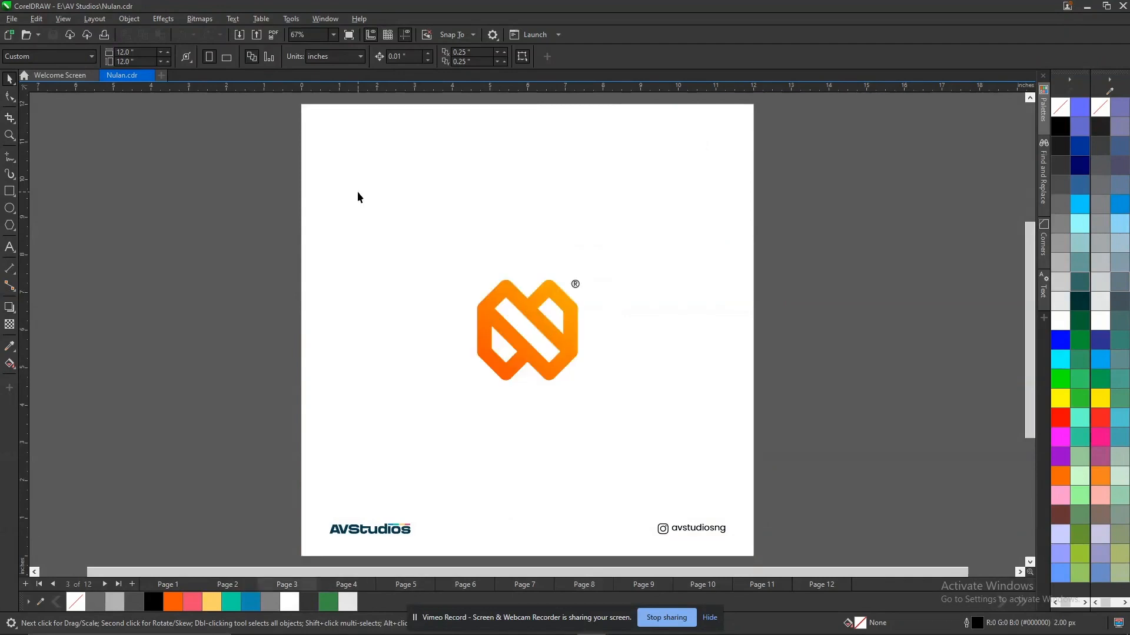
pyautogui.press('pageup')
pyautogui.press('pageup')
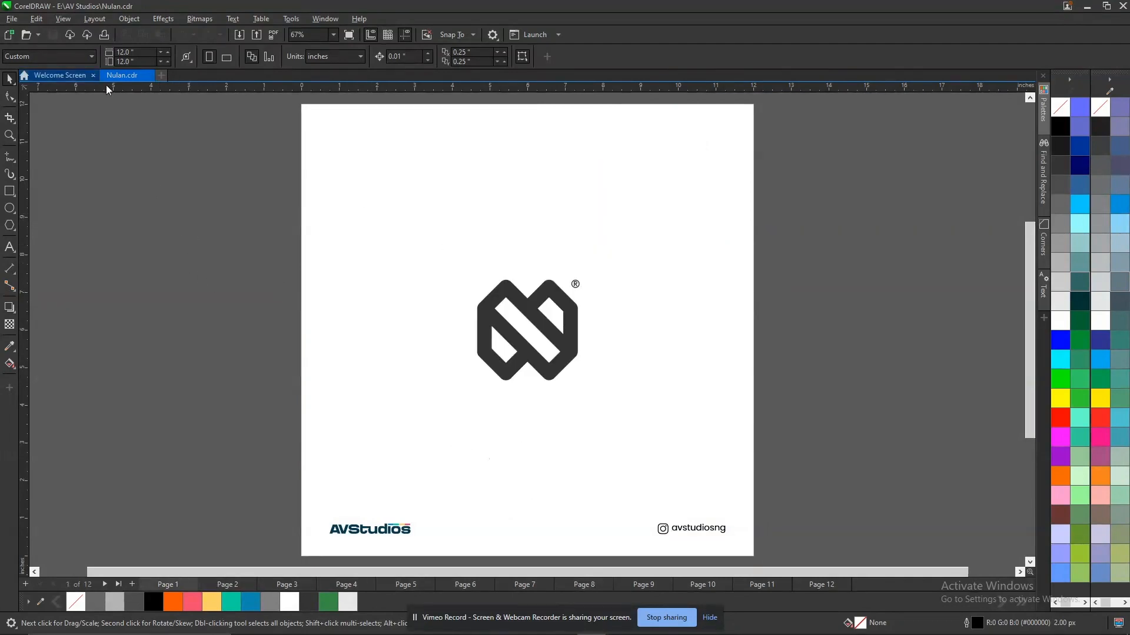
# Create a new 12 × 12 inch RGB document at 300 dpi and add a page-size rectangle.
pyautogui.hotkey('ctrl', 'n')
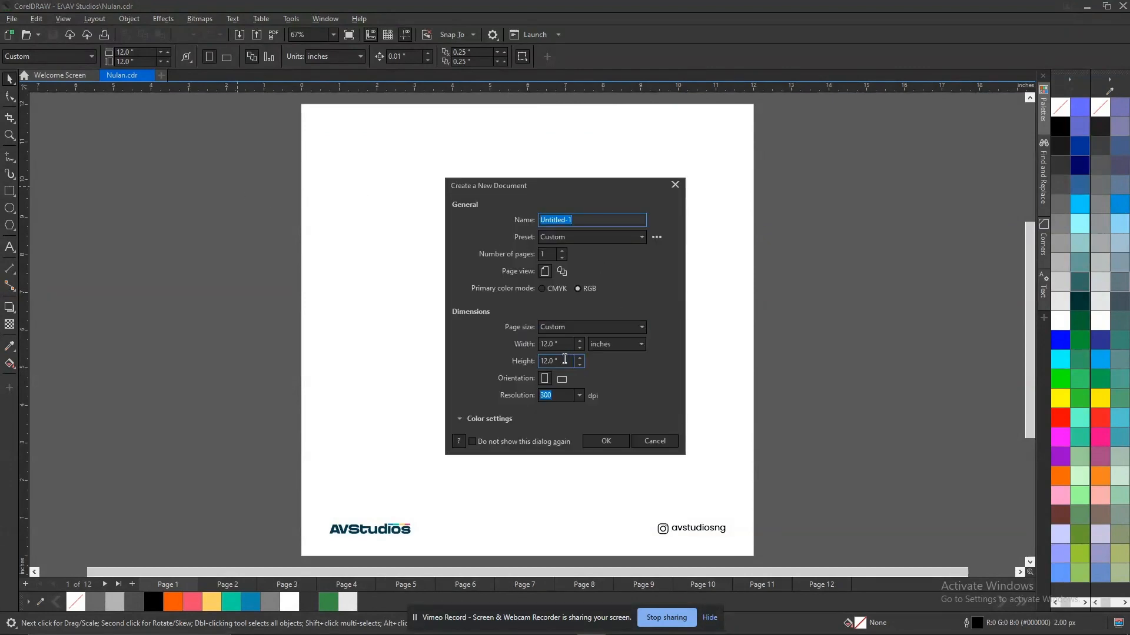
pyautogui.click(606, 443)
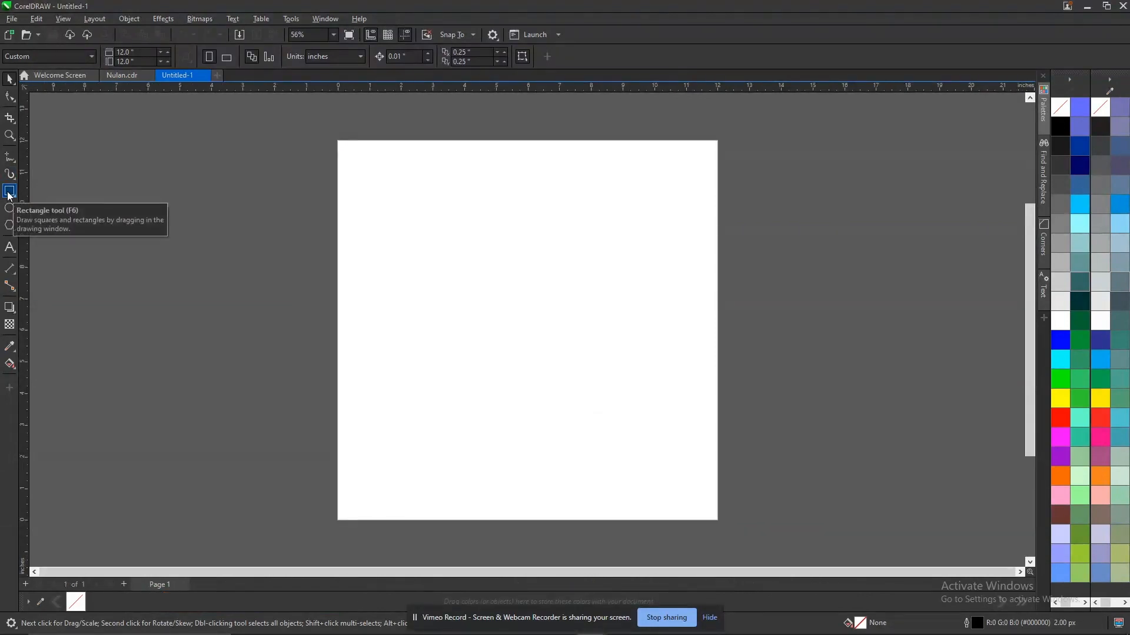
pyautogui.doubleClick(9, 193)
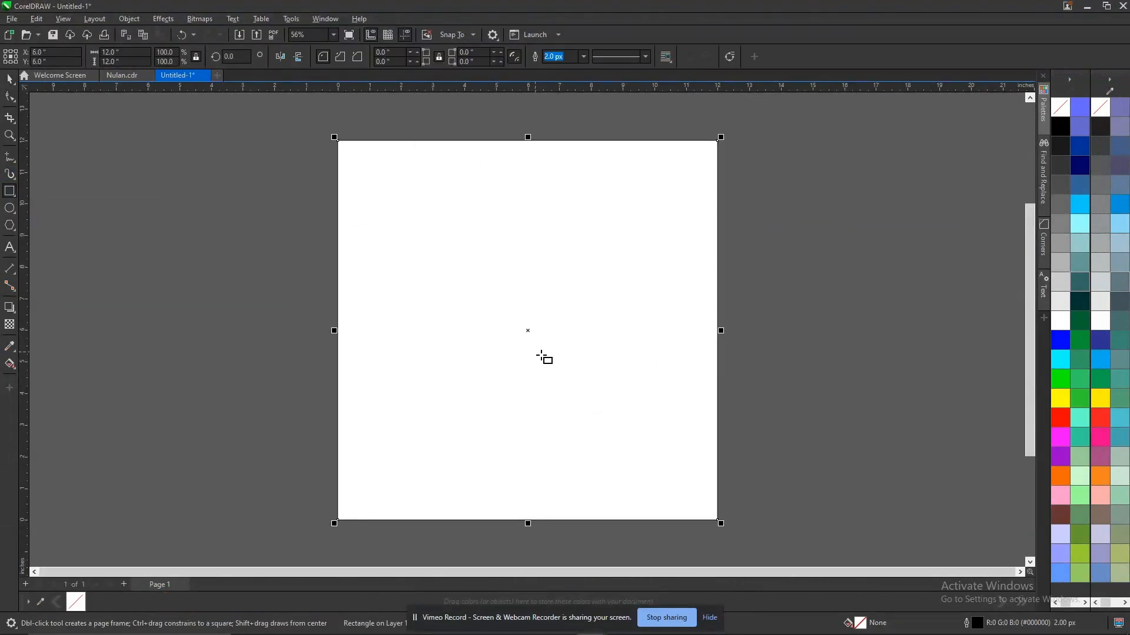
pyautogui.hotkey('shift', 'F4')
pyautogui.press('space')
# Remove the page-size rectangle's outline, fill it with white and center it on the page.
pyautogui.moveTo(700, 210); pyautogui.dragTo(672, 244)
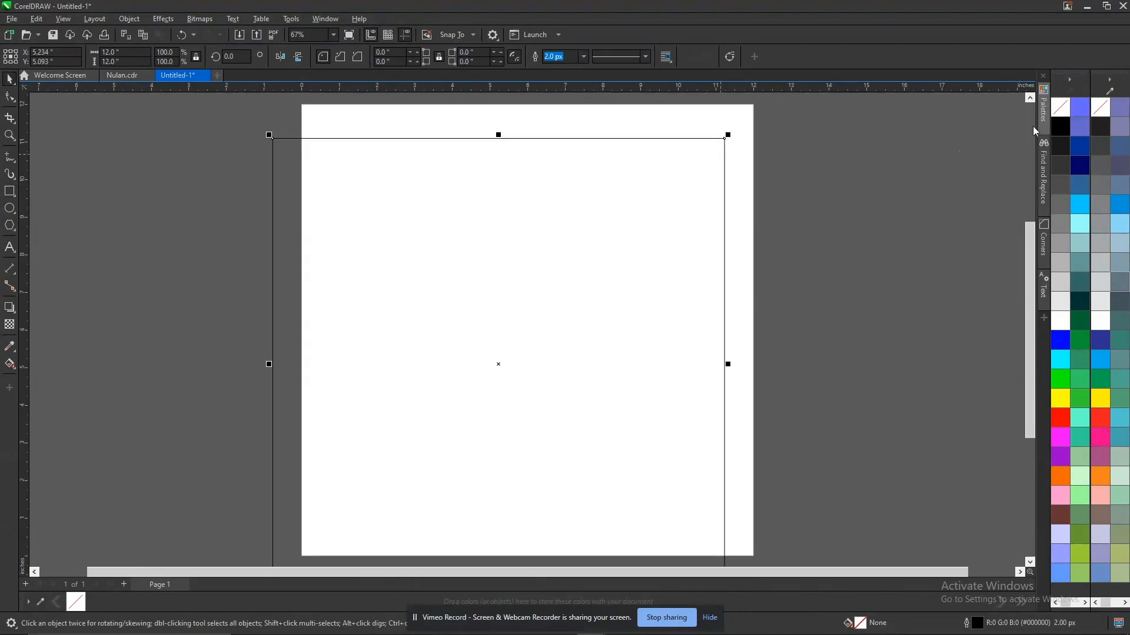
pyautogui.rightClick(1061, 107)
pyautogui.click(1061, 322)
pyautogui.press('p')
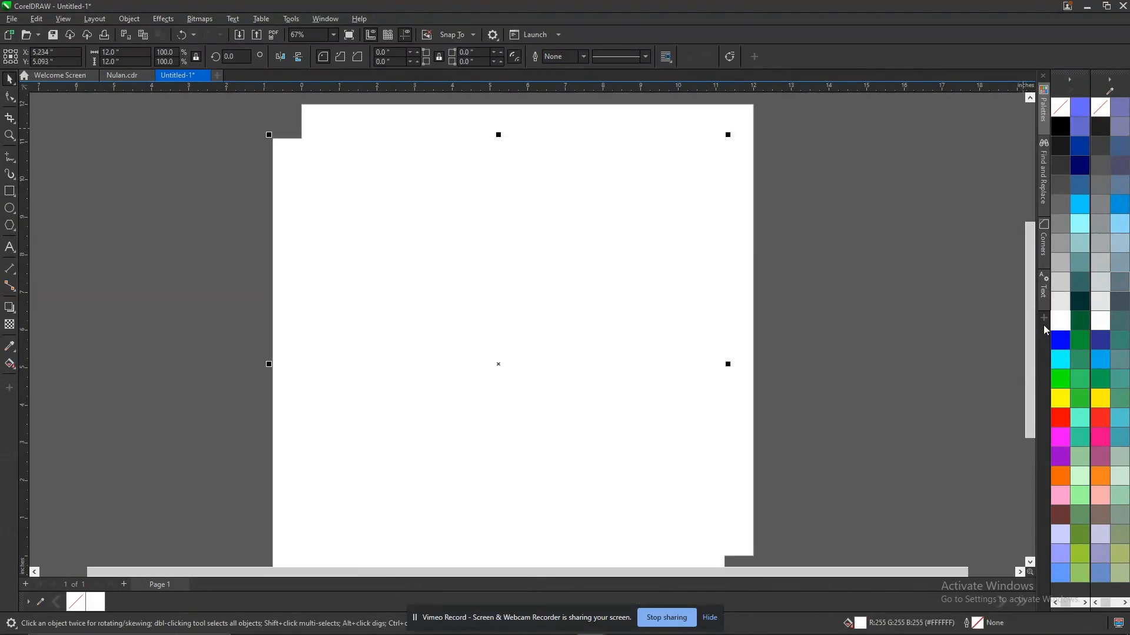
pyautogui.click(240, 157)
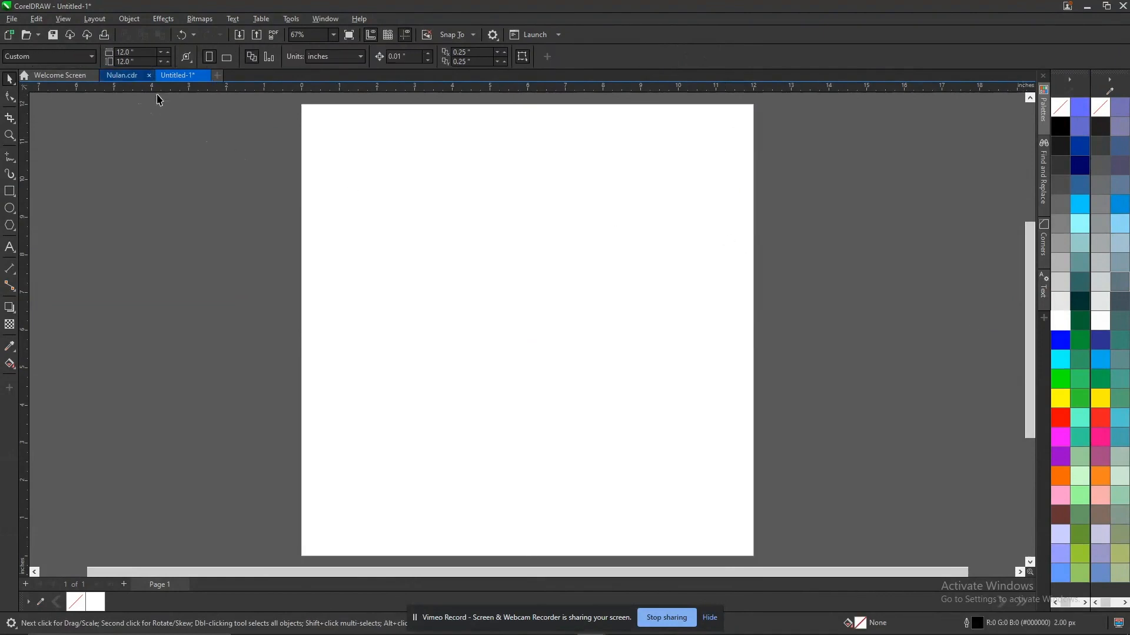
pyautogui.moveTo(426, 197); pyautogui.dragTo(359, 227)
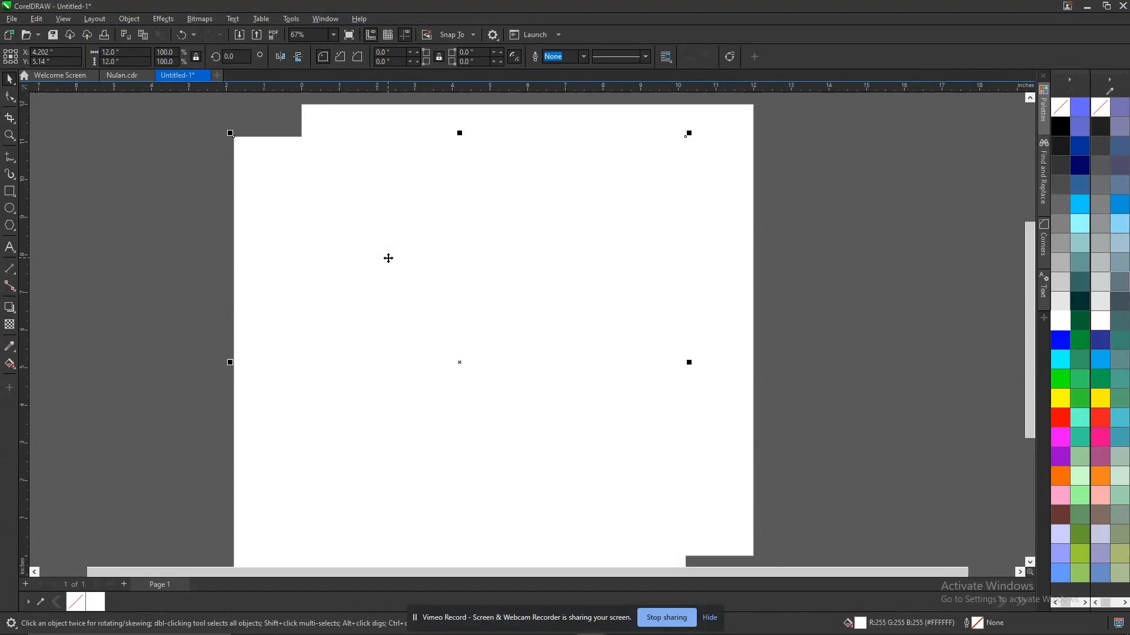
pyautogui.press('p')
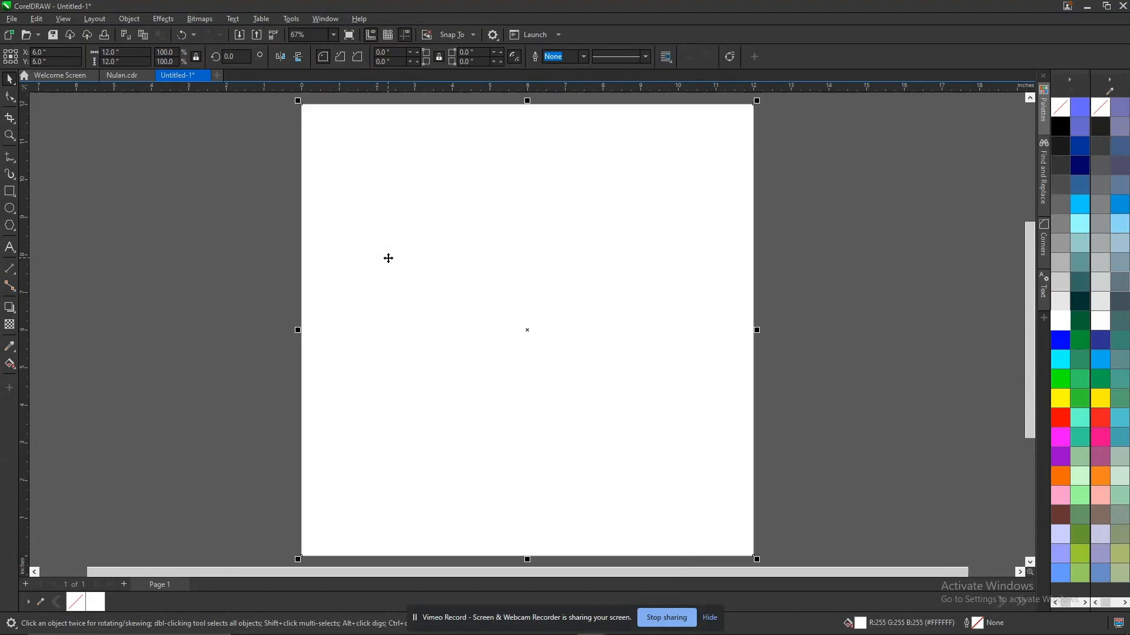
# Copy the combined icon and nulan wordmark from page 6 of Nulan.cdr into Untitled-1, placing them on the pasteboard left of the page.
pyautogui.click(123, 77)
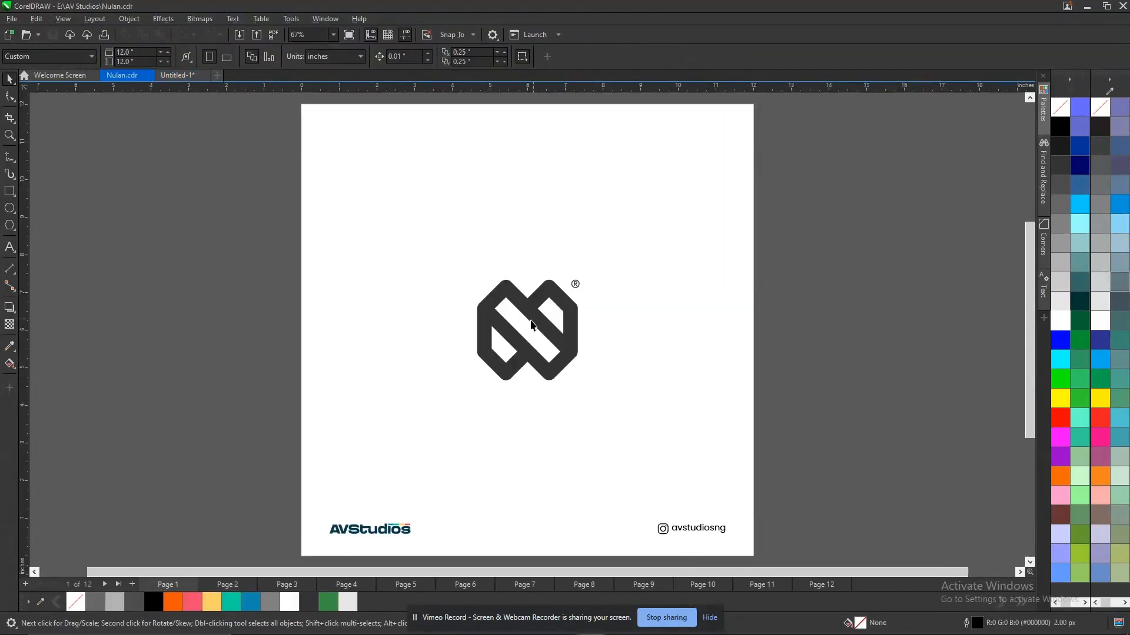
pyautogui.press('pagedown')
pyautogui.press('pagedown')
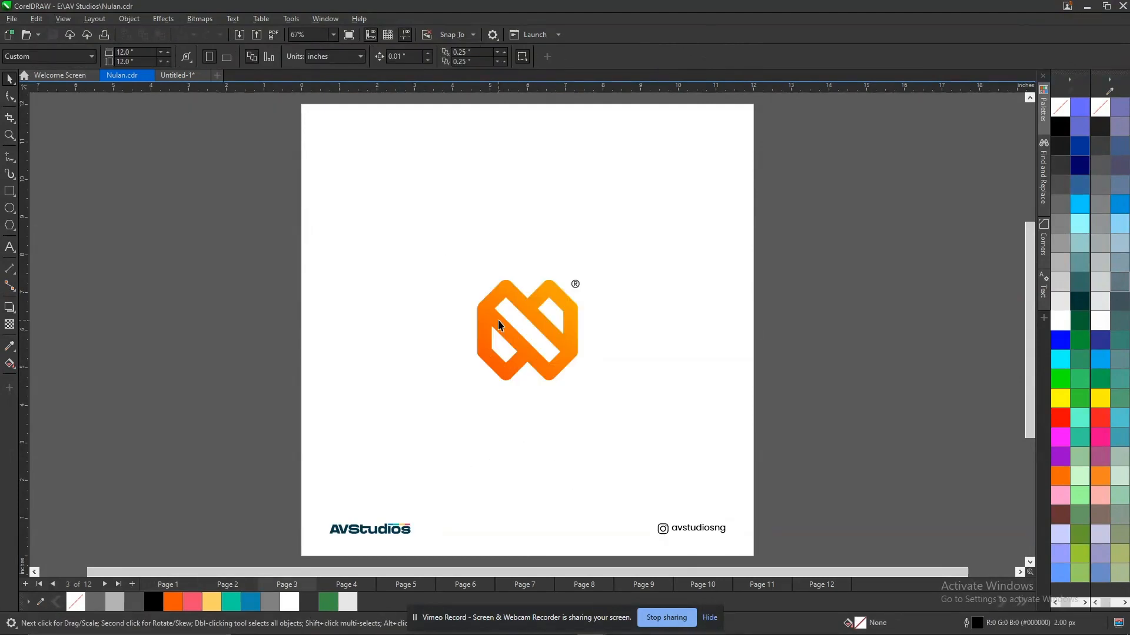
pyautogui.press('pagedown')
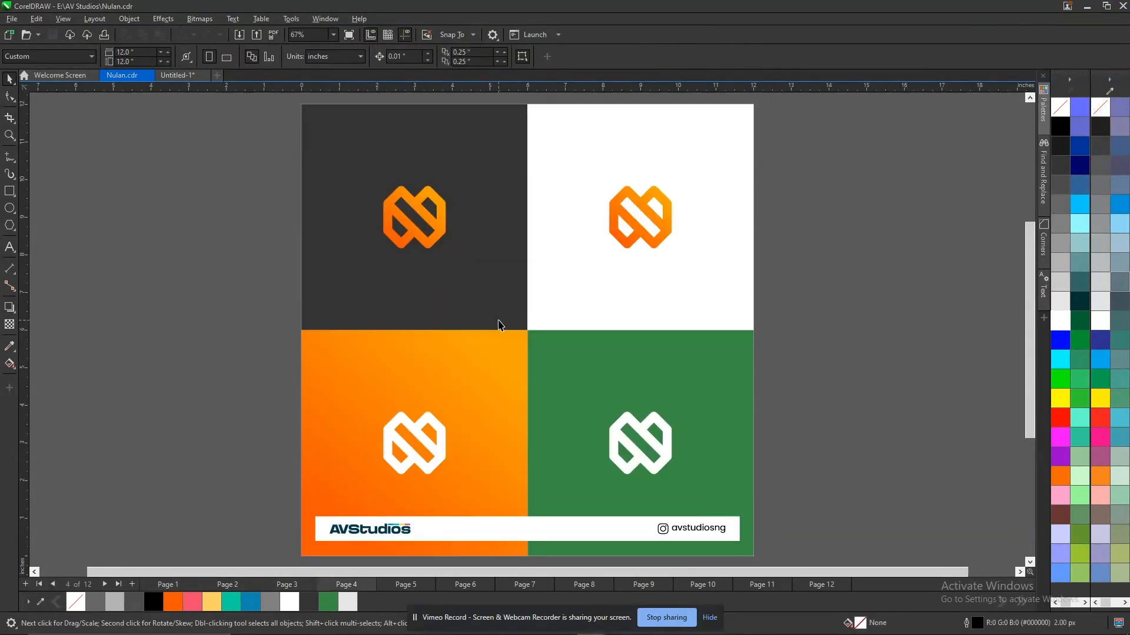
pyautogui.press('pagedown')
pyautogui.click(499, 324)
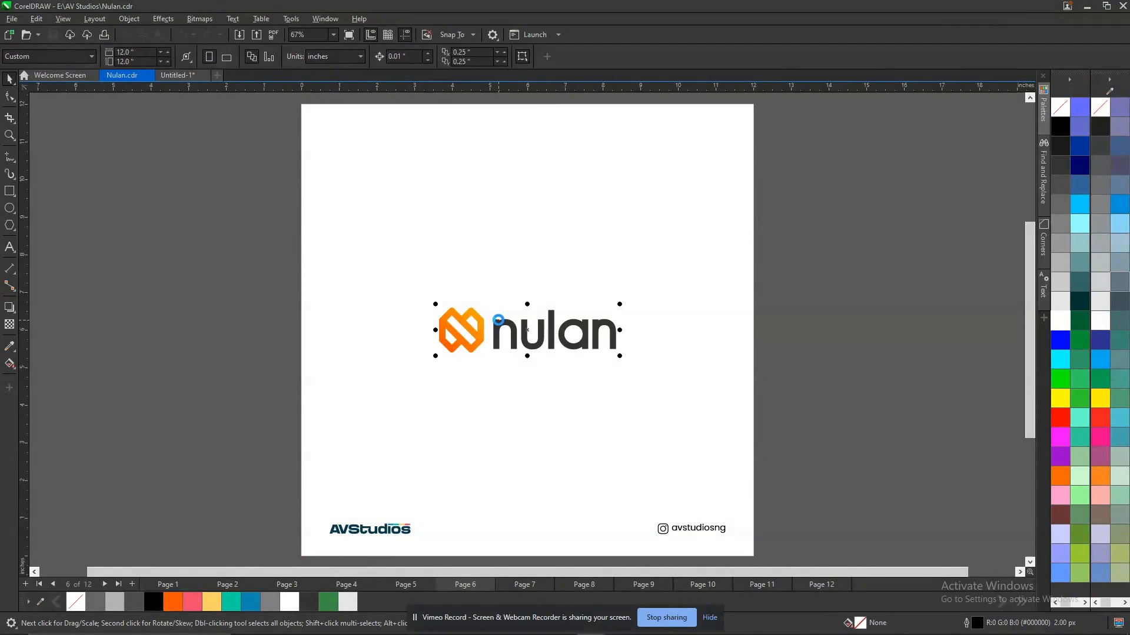
pyautogui.hotkey('ctrl', 'Tab')
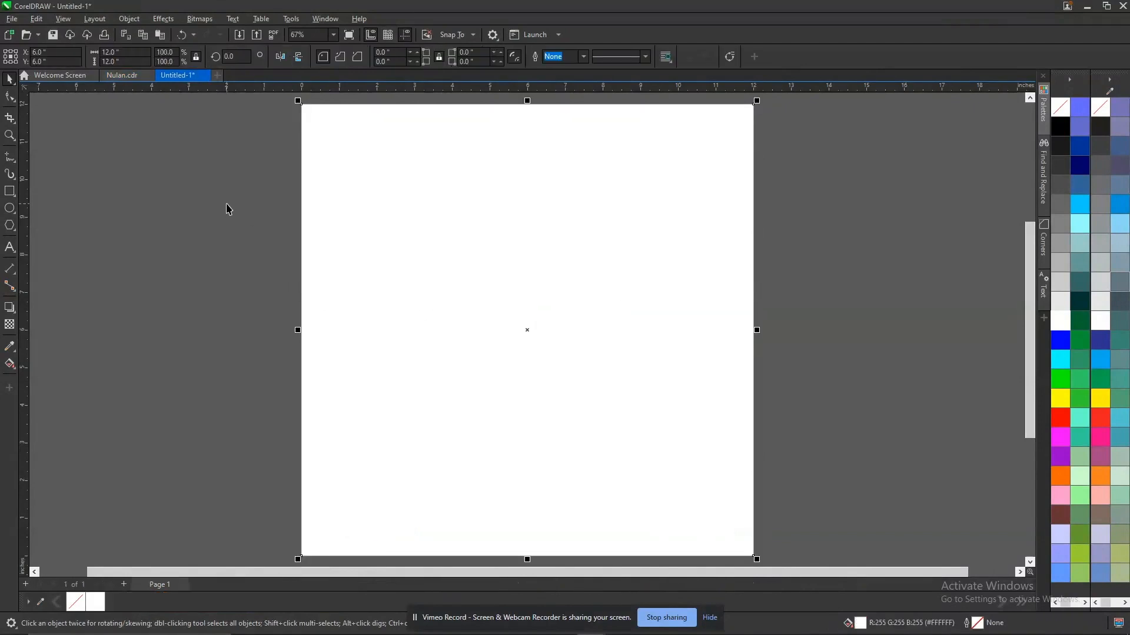
pyautogui.hotkey('ctrl', 'v')
pyautogui.moveTo(470, 330); pyautogui.dragTo(123, 294)
pyautogui.click(186, 201)
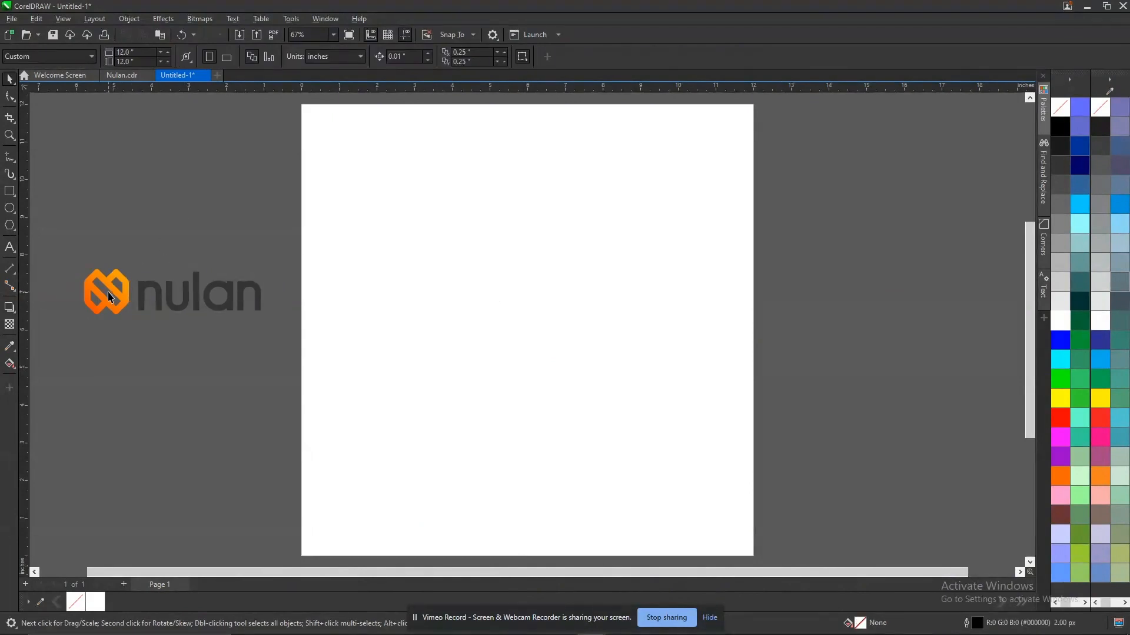
# Center the orange icon on the page and enlarge it proportionally to about 2.59 inches.
pyautogui.click(117, 289)
pyautogui.press('p')
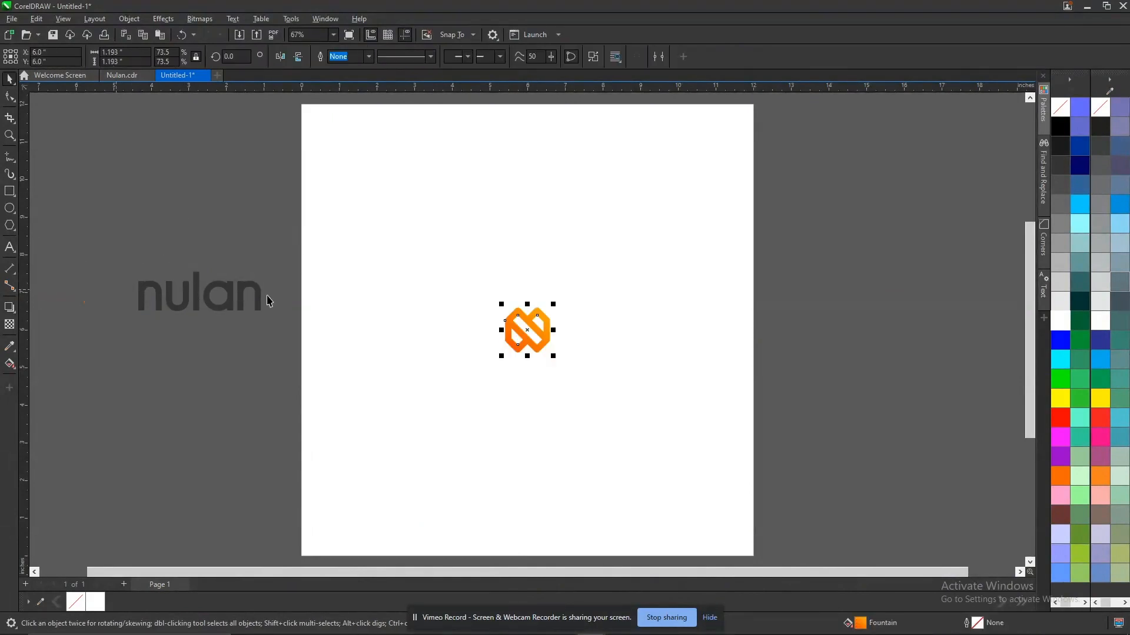
pyautogui.moveTo(556, 304); pyautogui.dragTo(581, 269)
pyautogui.click(862, 229)
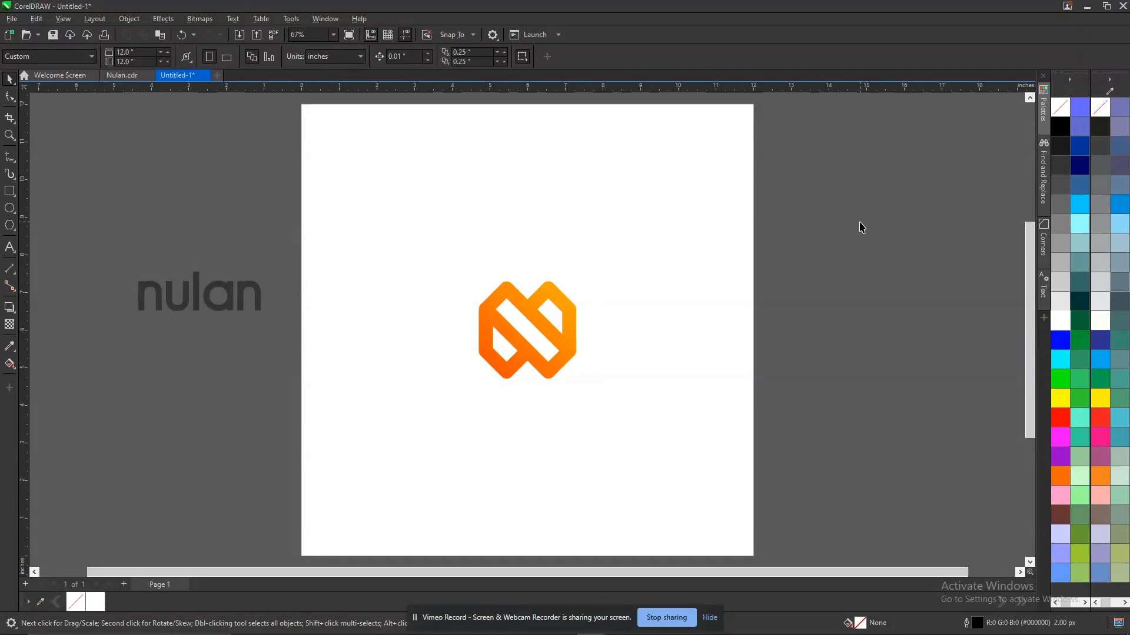
# Move the orange icon near the page's left edge, at about X 1.92 and Y 5.53 inches.
pyautogui.click(547, 340)
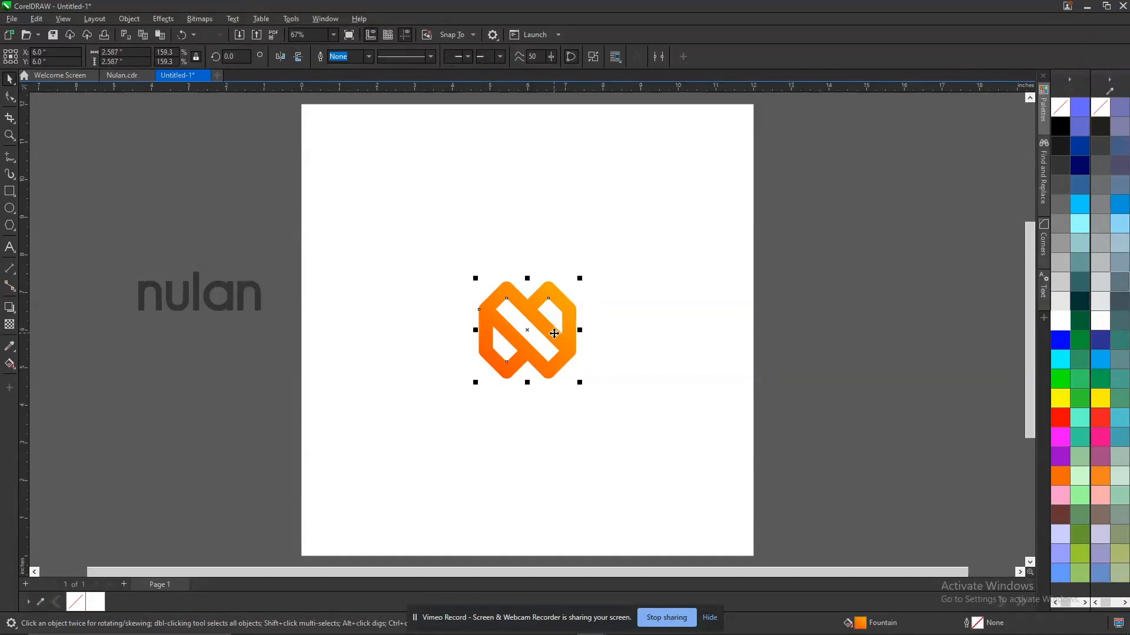
pyautogui.moveTo(547, 340); pyautogui.dragTo(393, 357)
# Add a two-line text reading "ICON" and "LOGO BREAKDOWN" in Arial 24 pt in the upper right part of the page.
pyautogui.click(10, 248)
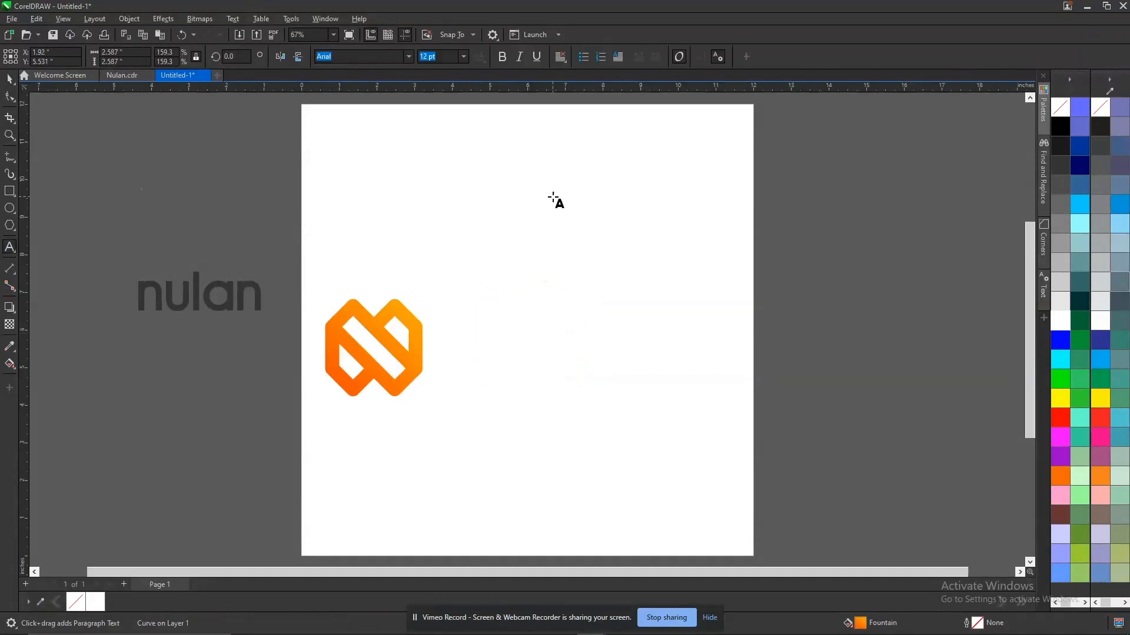
pyautogui.write('ICON ')
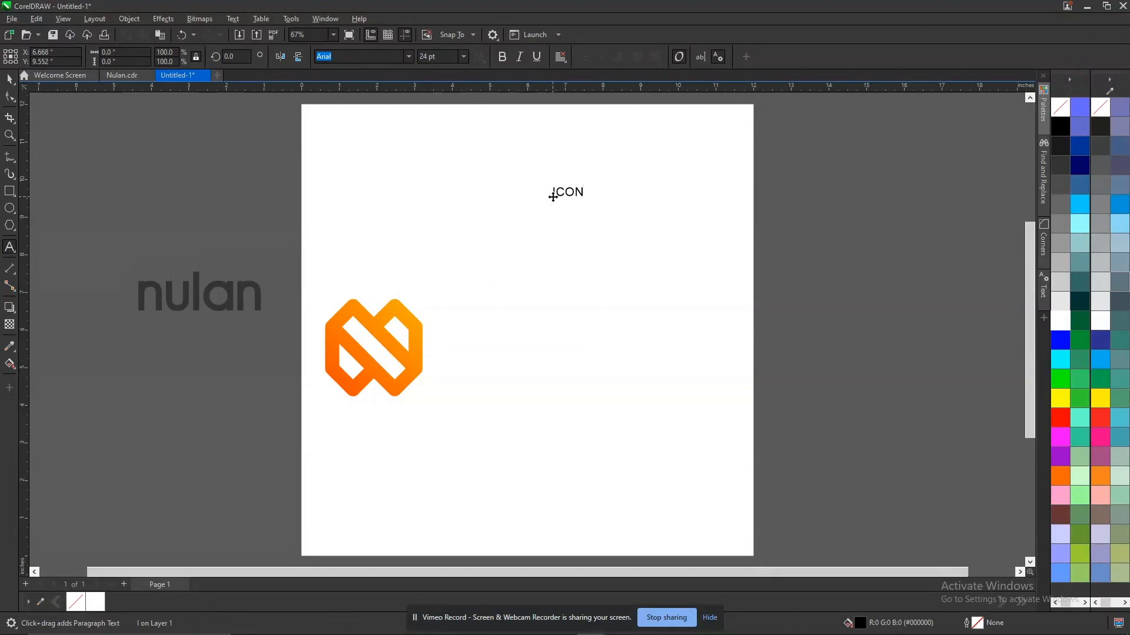
pyautogui.write('BREAKDOWN')
pyautogui.click(553, 200)
pyautogui.write('LOGO')
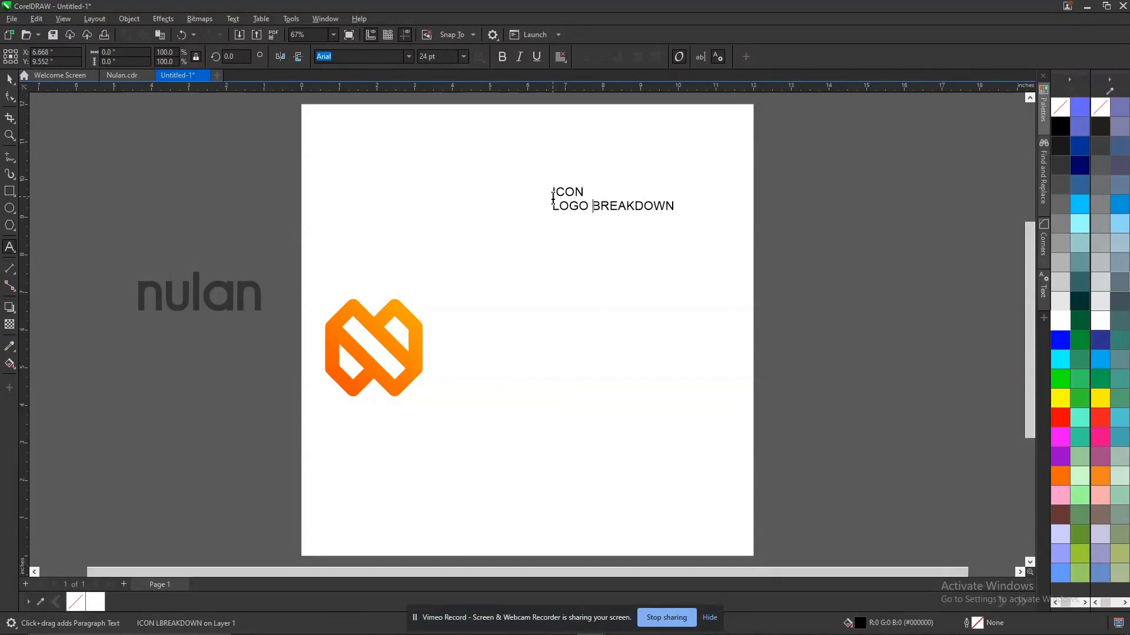
# Append "/GRIDLINES" to the "LOGO BREAKDOWN" line and move the text block left to about X 8.40 and Y 9.57 inches.
pyautogui.press('End')
pyautogui.write('/GRIDLINES')
pyautogui.hotkey('ctrl', 'space')
pyautogui.press('F2')
pyautogui.moveTo(479, 149); pyautogui.dragTo(778, 302)
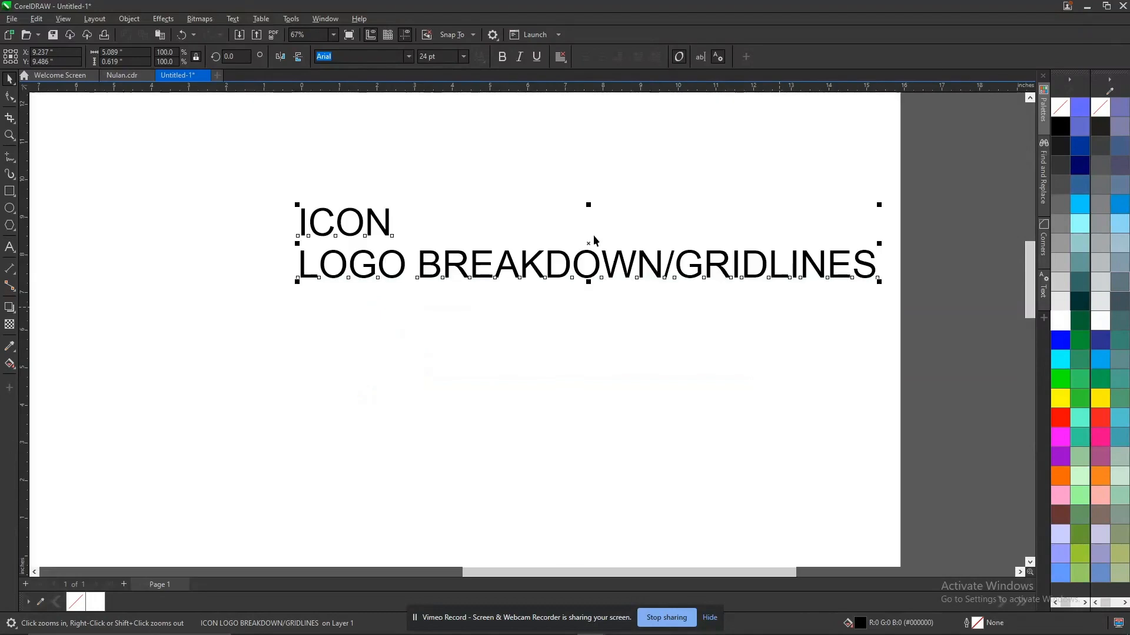
pyautogui.moveTo(530, 262); pyautogui.dragTo(436, 253)
# Add "(GRAYSCALE)" after "ICON" in the first line of the text block.
pyautogui.press('F8')
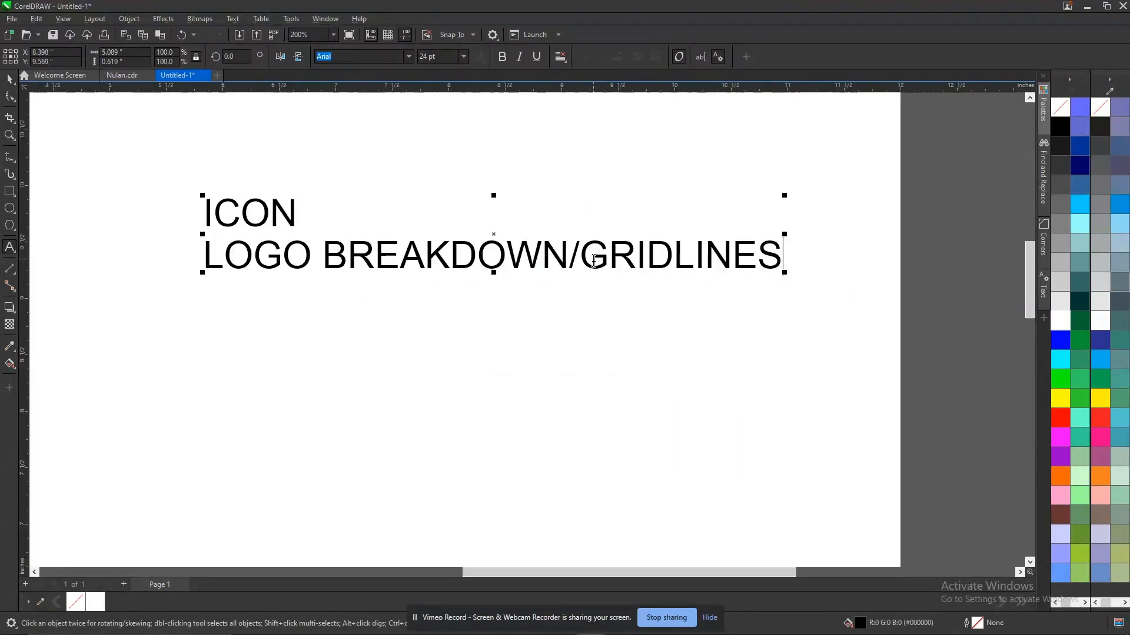
pyautogui.click(298, 219)
pyautogui.write('()')
pyautogui.press('Left')
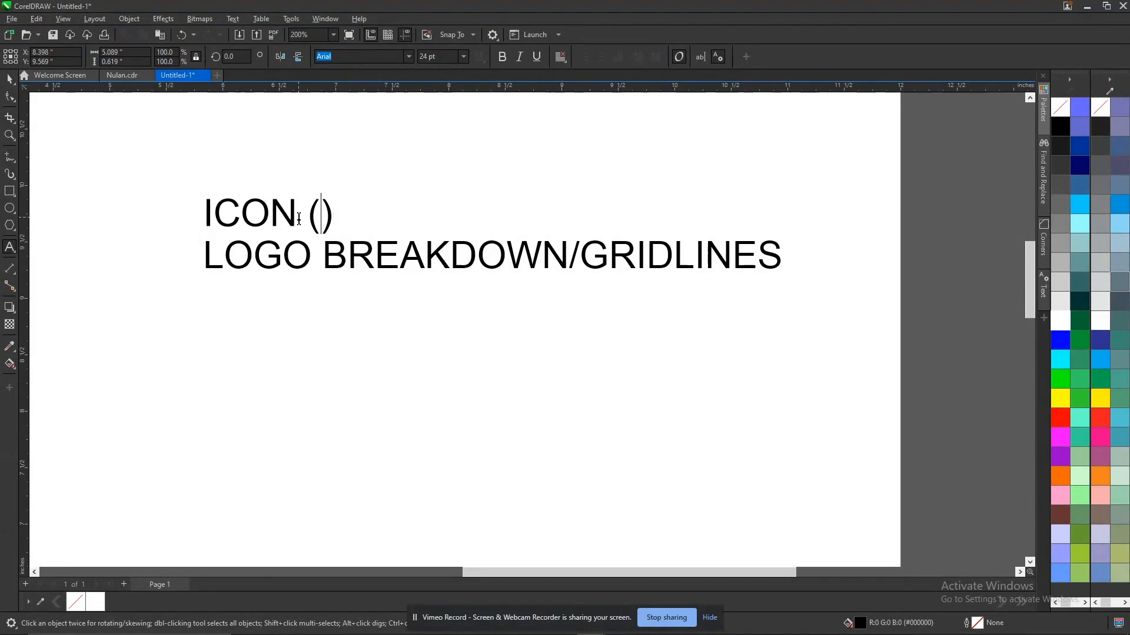
pyautogui.write('GRAYSCALE')
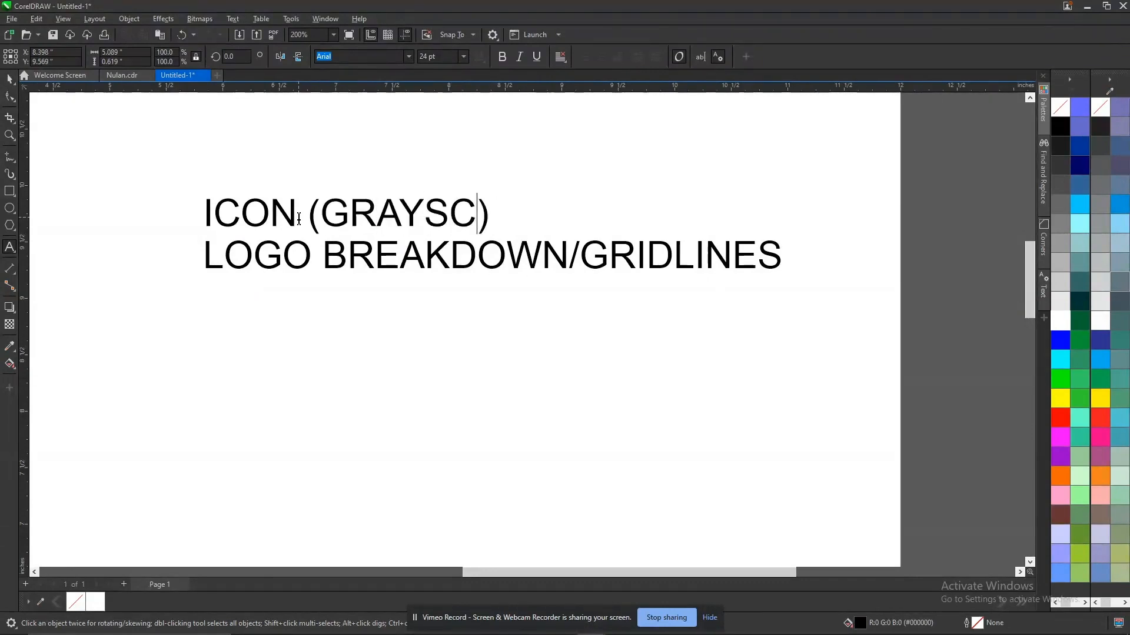
# Add a third line reading "ICON (COLOURED)" below the "LOGO BREAKDOWN/GRIDLINES" line.
pyautogui.press('Down')
pyautogui.press('End')
pyautogui.press('Return')
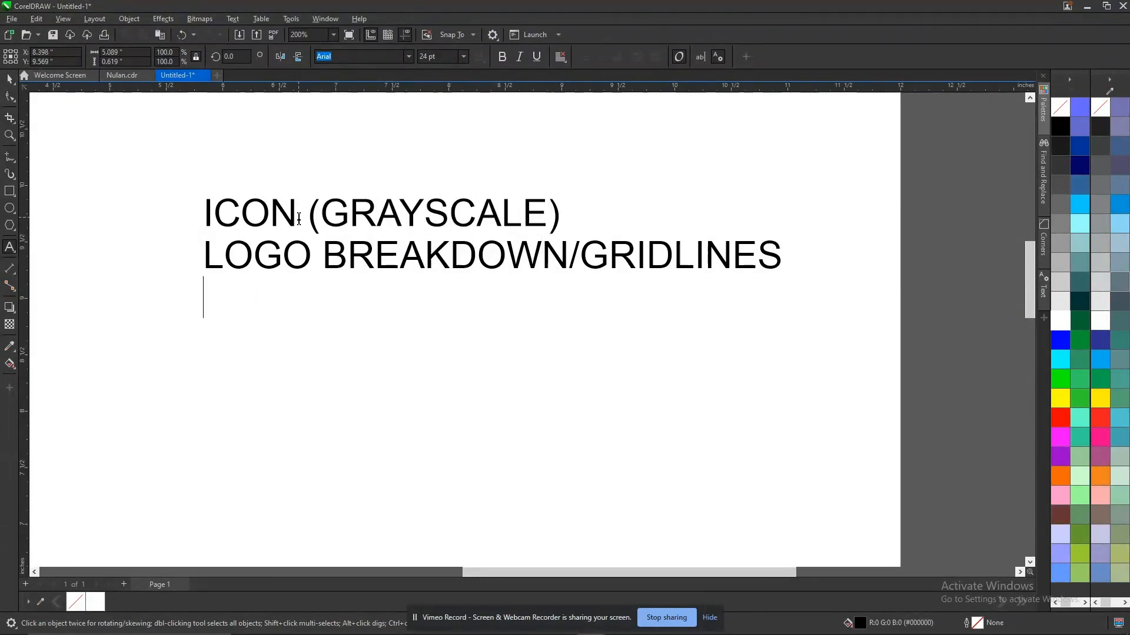
pyautogui.write('ICON (')
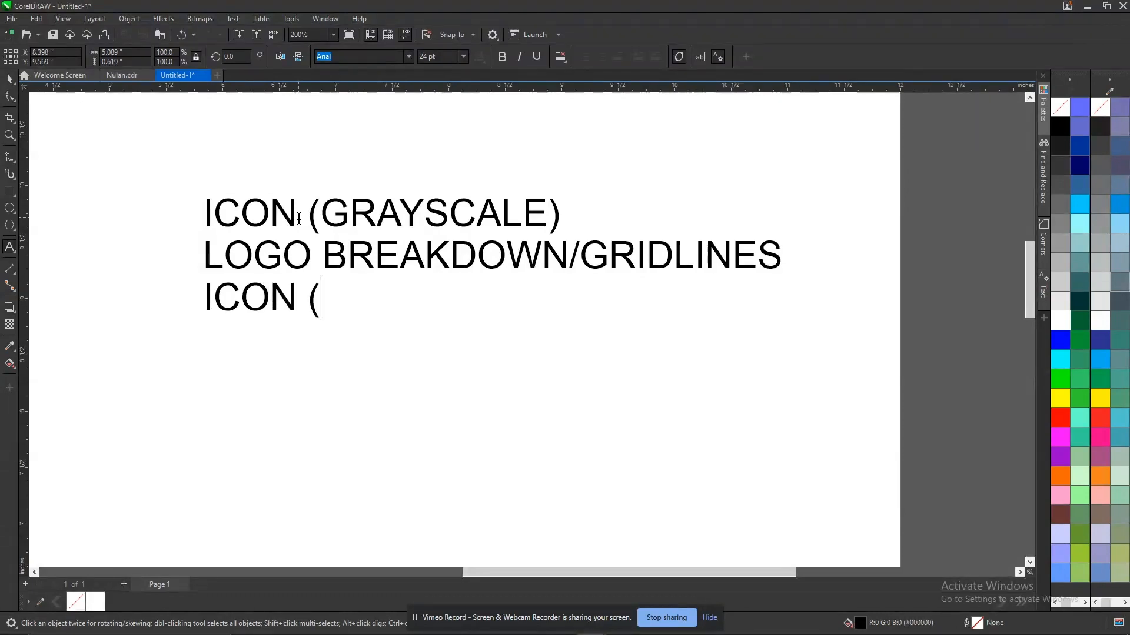
pyautogui.write('COLOURED')
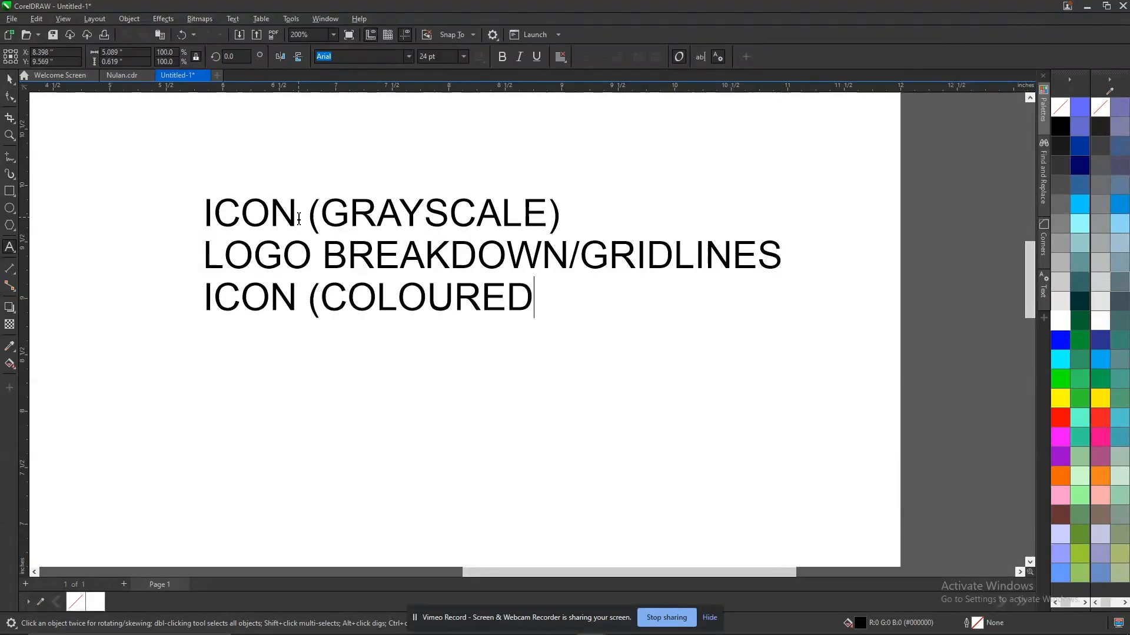
pyautogui.write(')')
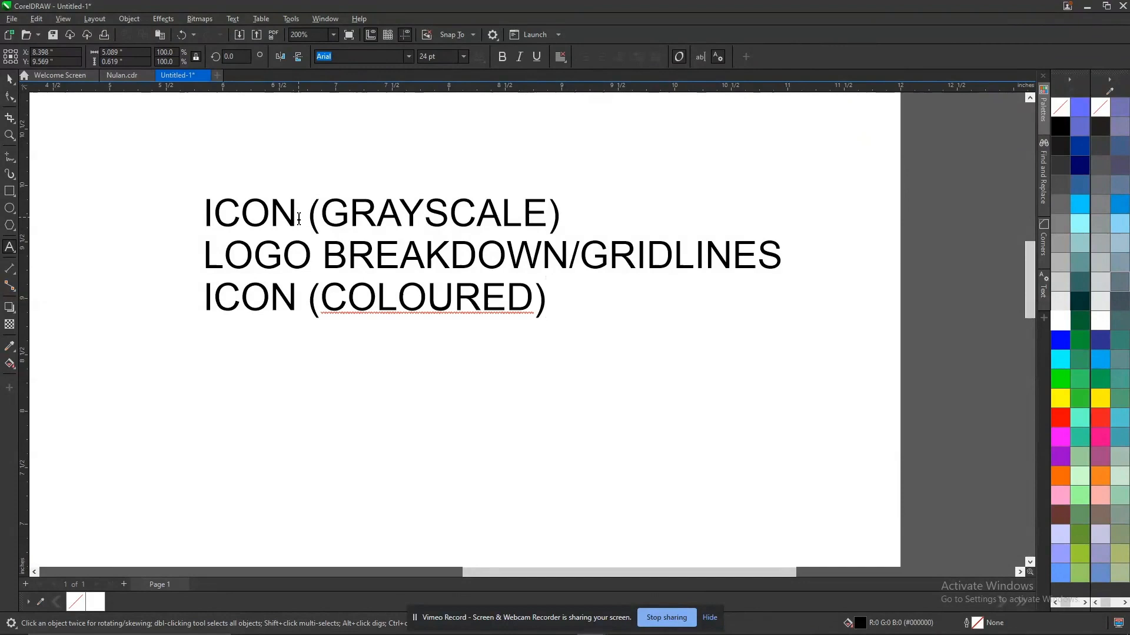
# Add a fourth line reading "TYPOGRAPHY" in all capitals to the text block.
pyautogui.press('Return')
pyautogui.write('tYPOGRAPHY')
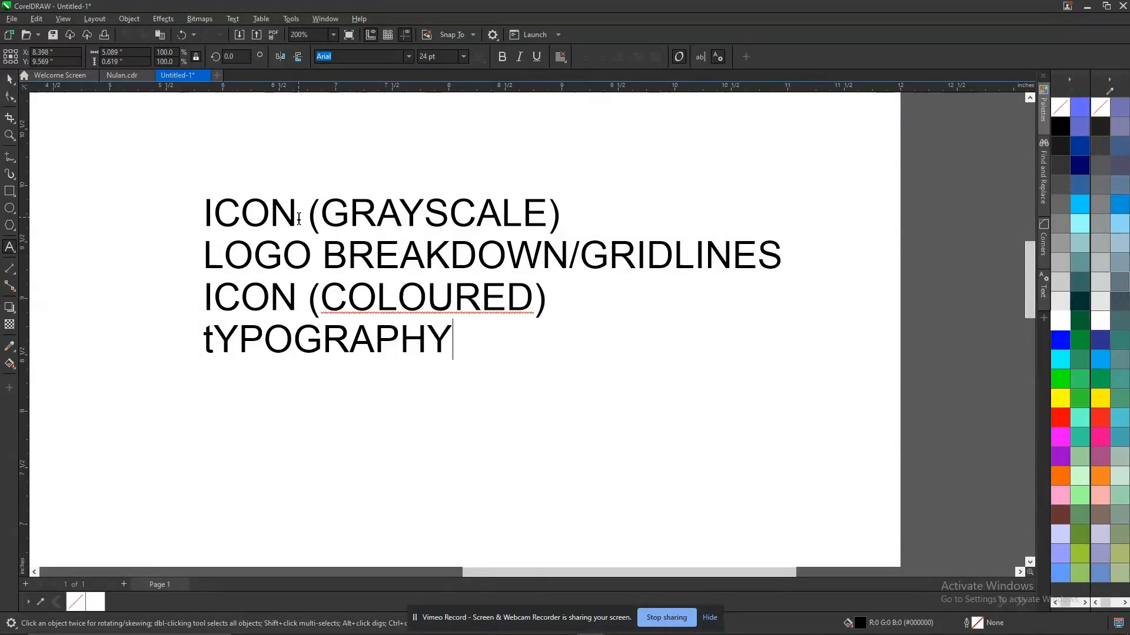
pyautogui.press('Home')
pyautogui.hotkey('shift', 'Right')
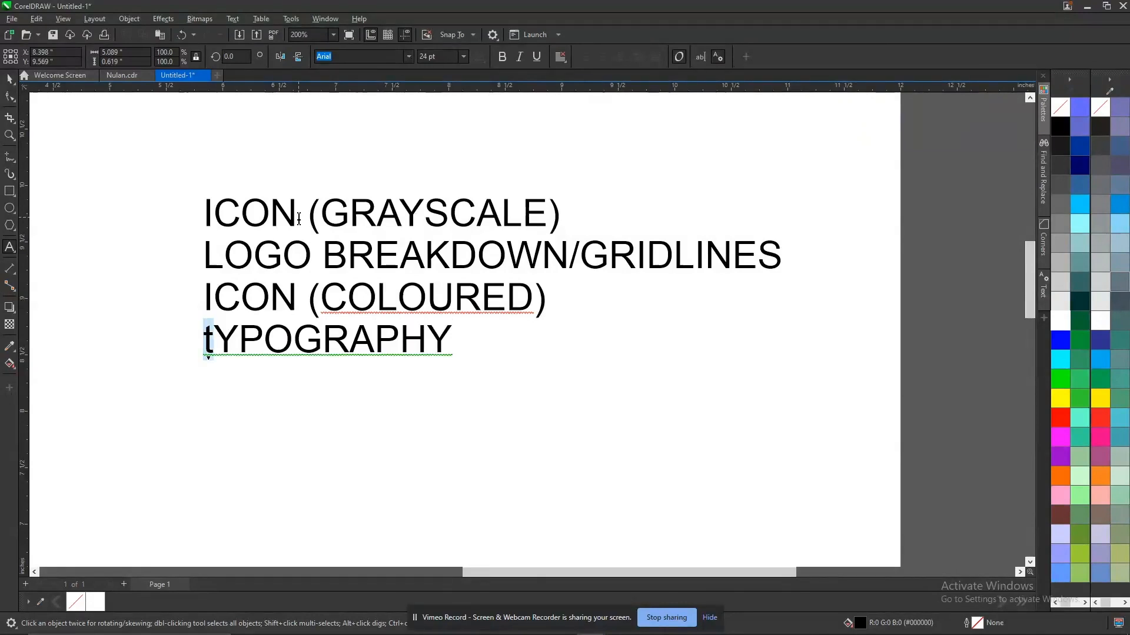
pyautogui.write('Y')
pyautogui.press('BackSpace')
pyautogui.write('T')
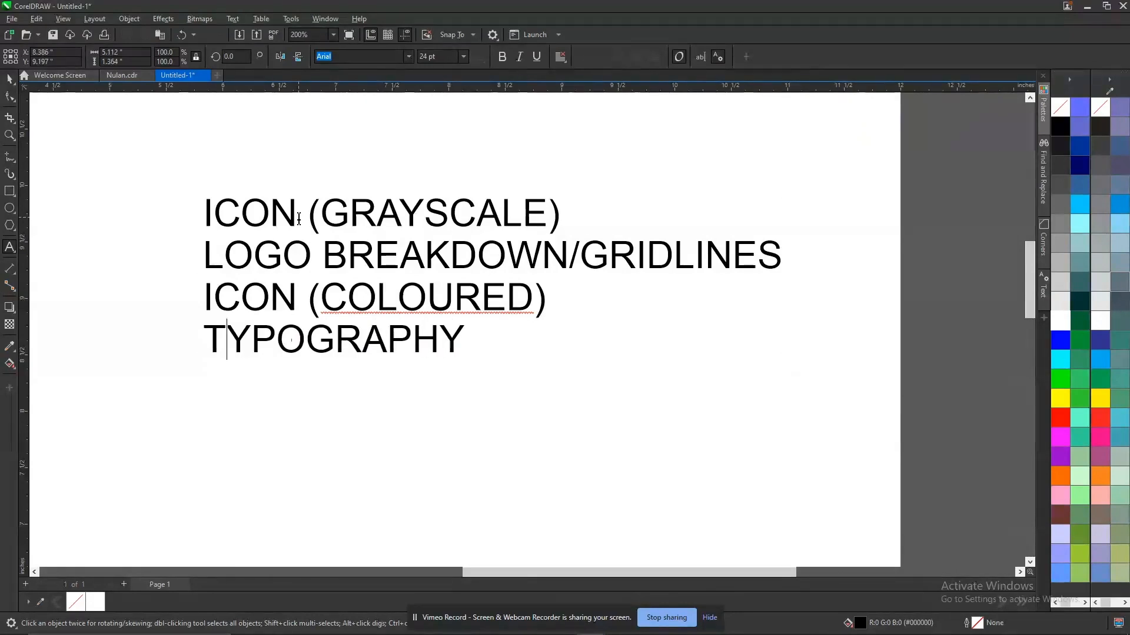
# Widen the line spacing of the four-line text until the block is about 1.84 inches tall.
pyautogui.hotkey('ctrl', 'space')
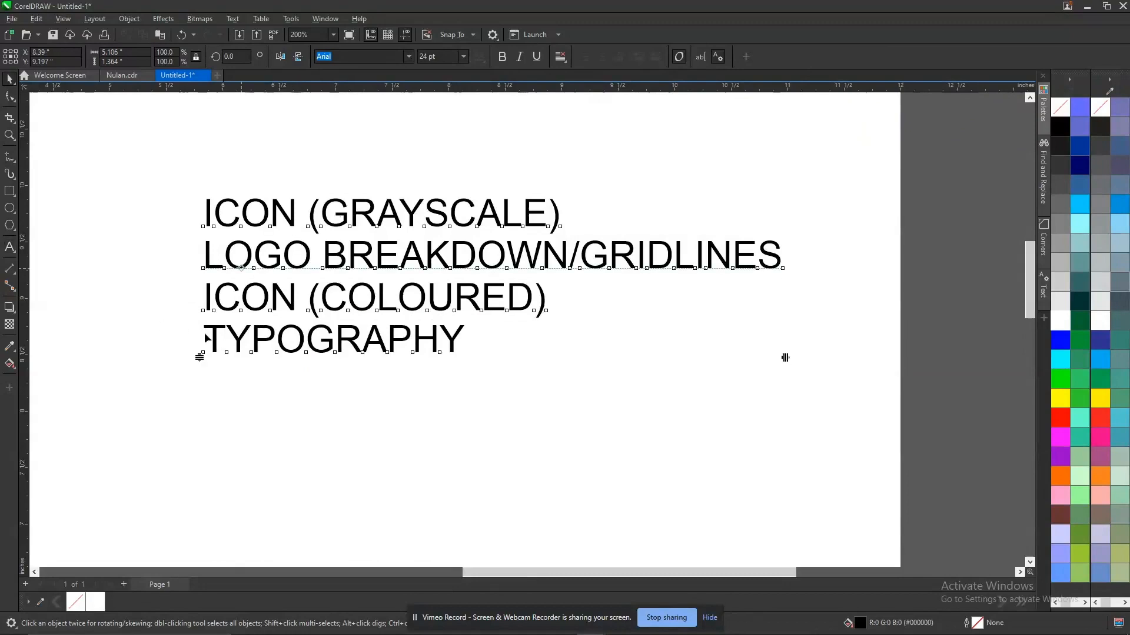
pyautogui.press('F10')
pyautogui.moveTo(200, 357); pyautogui.dragTo(182, 411)
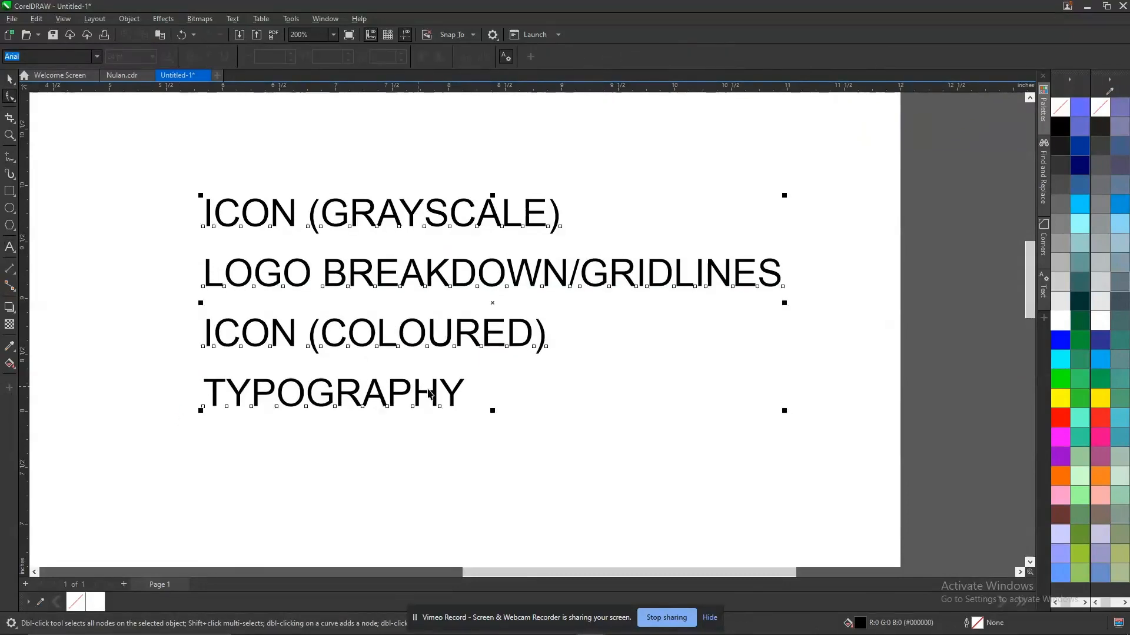
pyautogui.press('space')
# Append "/CUSTOM FONT" to the "TYPOGRAPHY" line.
pyautogui.doubleClick(460, 391)
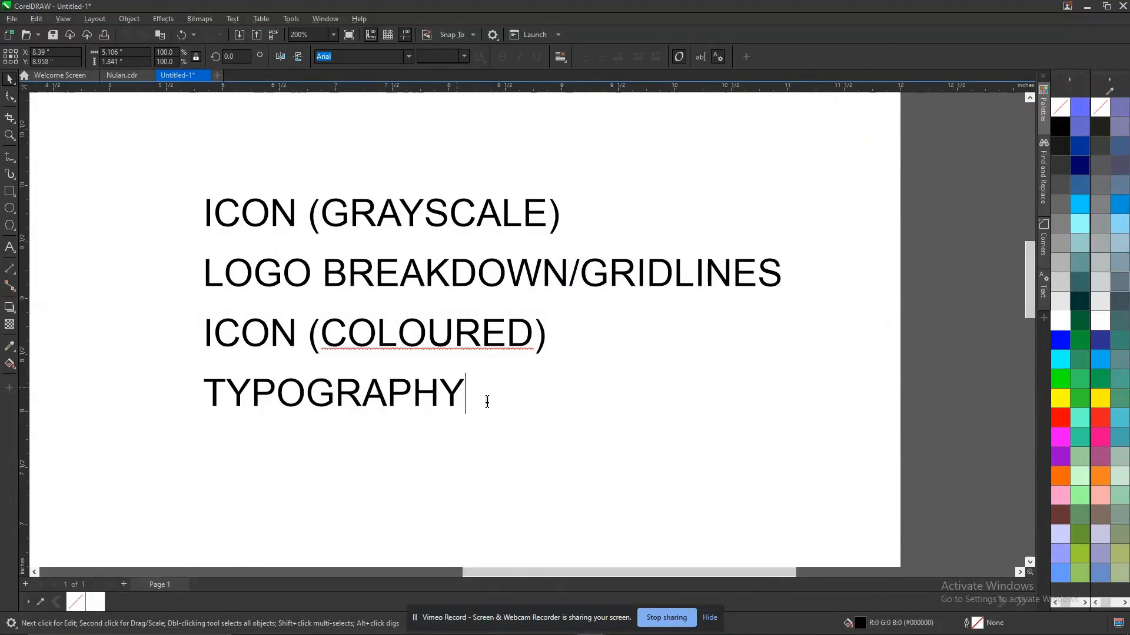
pyautogui.write('/CU')
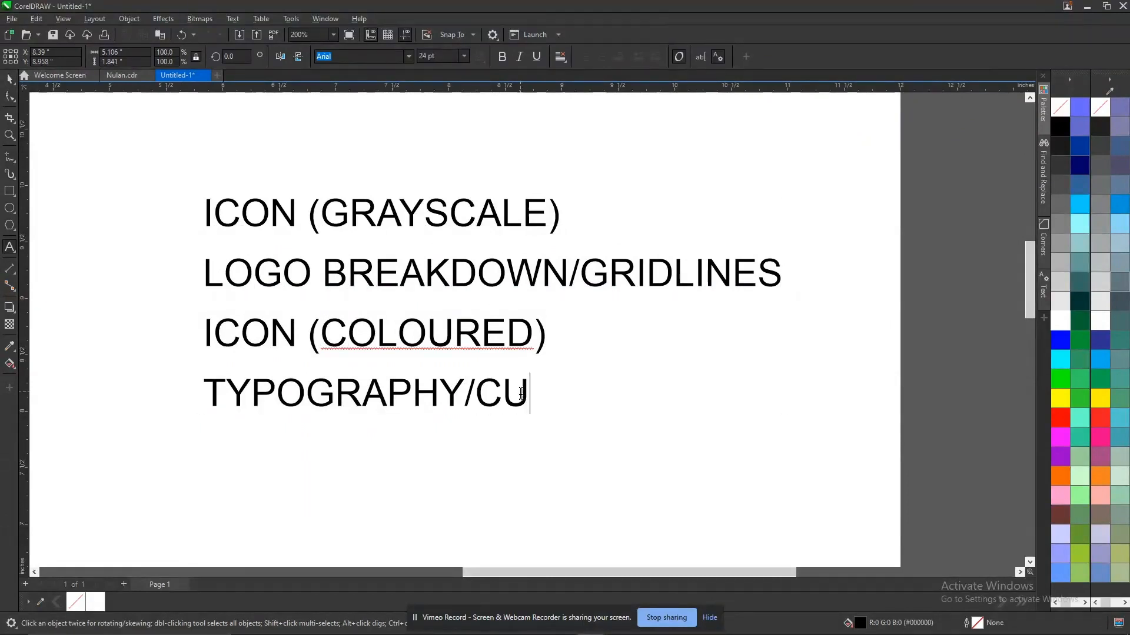
pyautogui.write('STOM FONT')
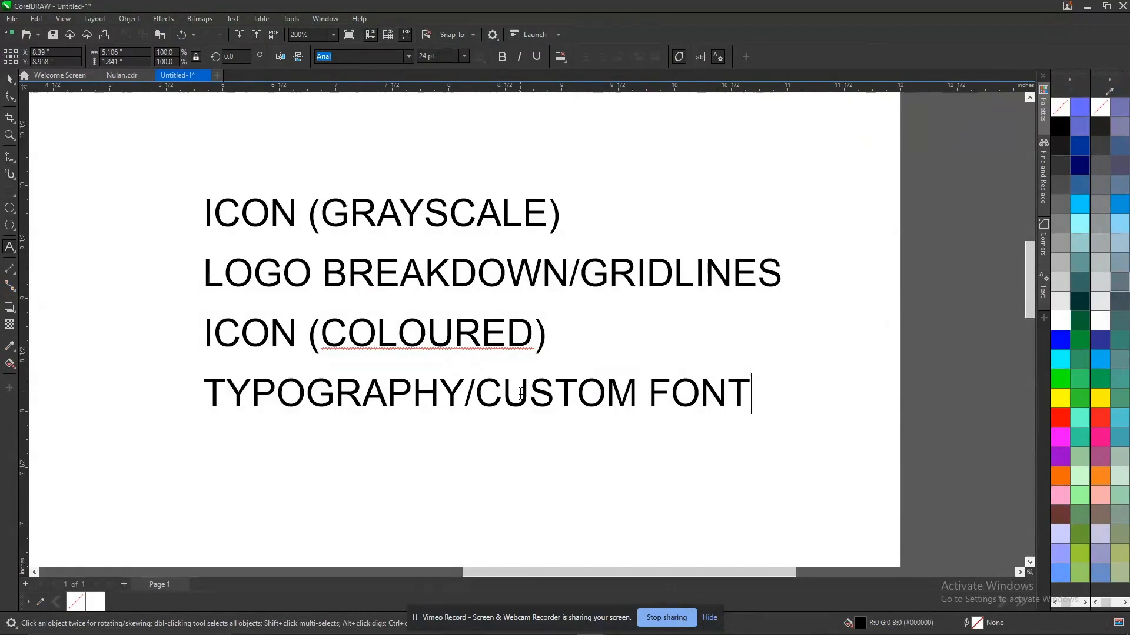
# Add a fifth line reading "LOGO APPLICATION ON DIFFERENT COLOURS" to the text block.
pyautogui.press('Return')
pyautogui.write('LOGO ')
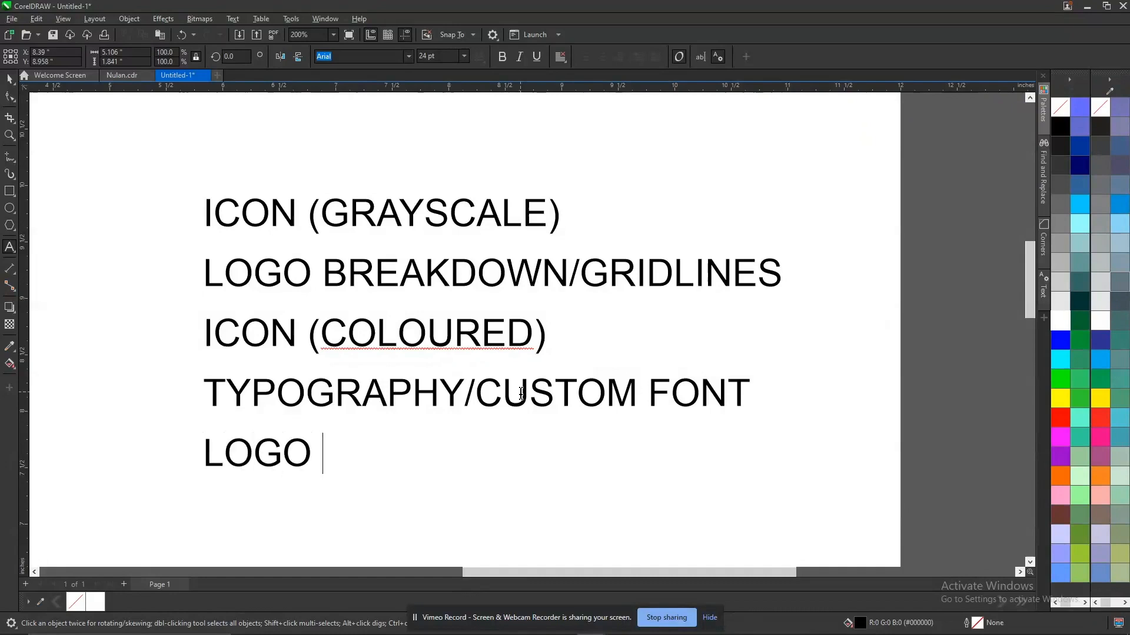
pyautogui.write('APPLIC')
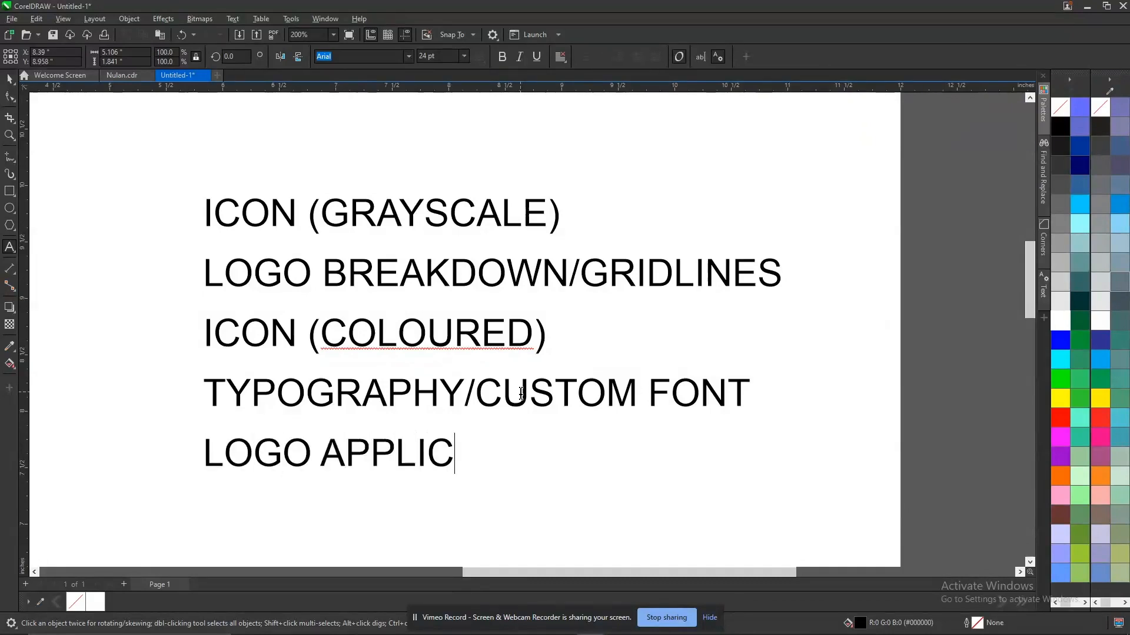
pyautogui.write('ATION O')
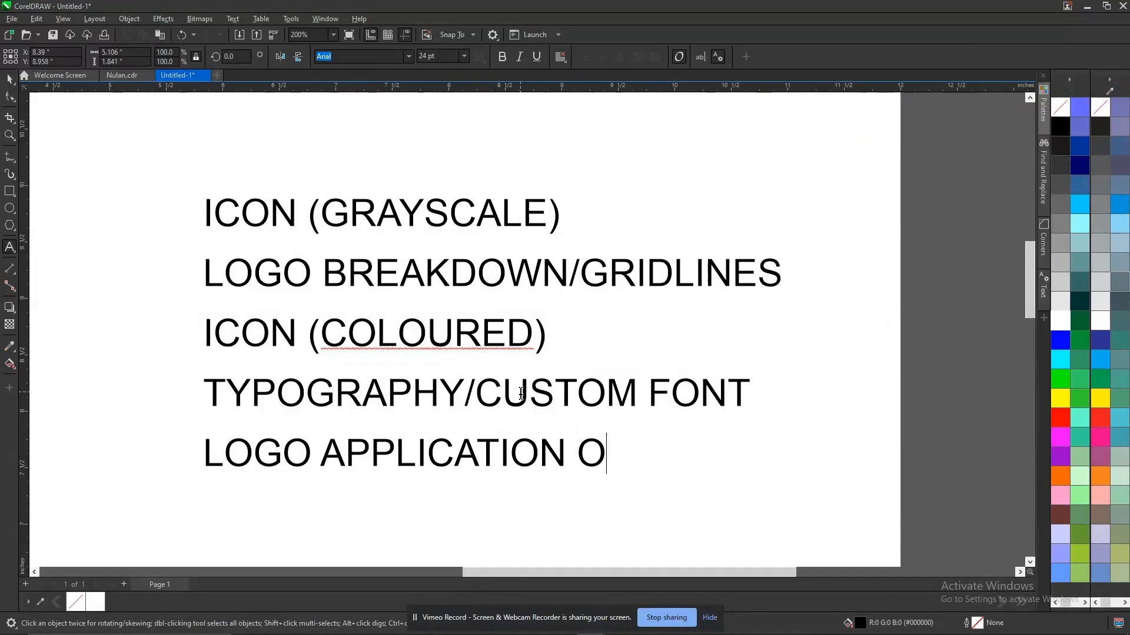
pyautogui.write('N DIFF')
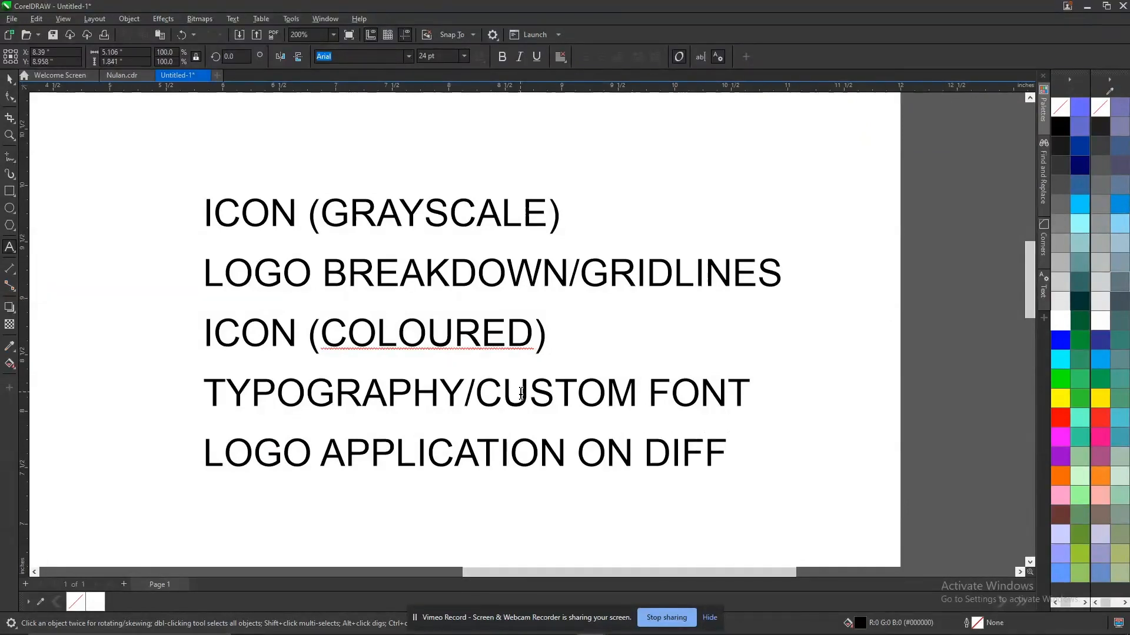
pyautogui.write('ERE')
pyautogui.press('BackSpace')
pyautogui.write('ENT ')
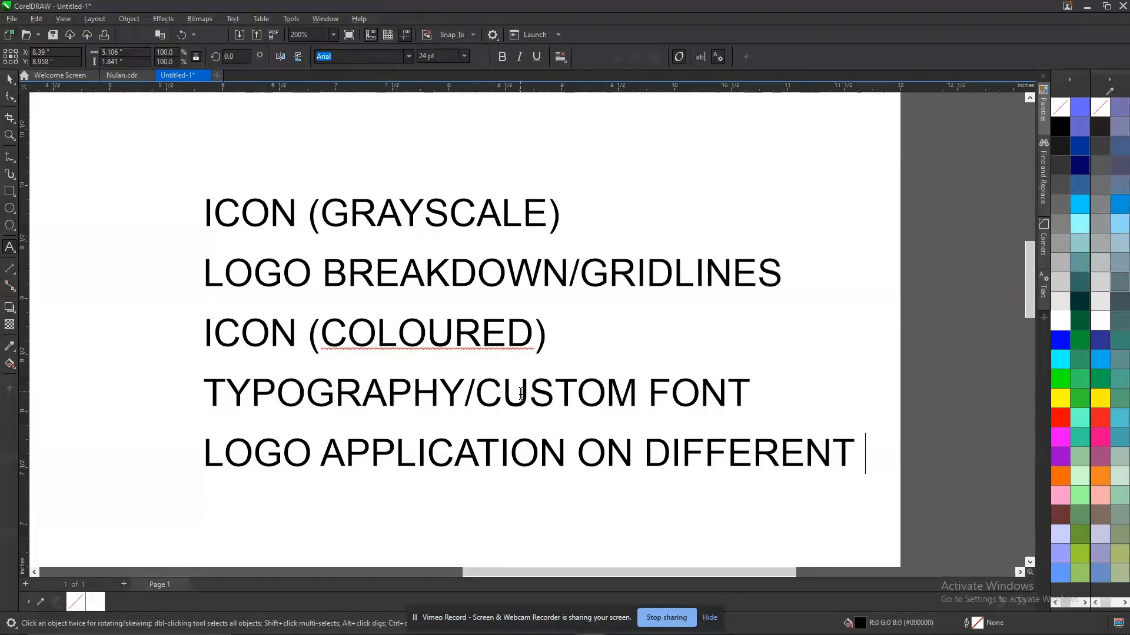
pyautogui.write('COLUR')
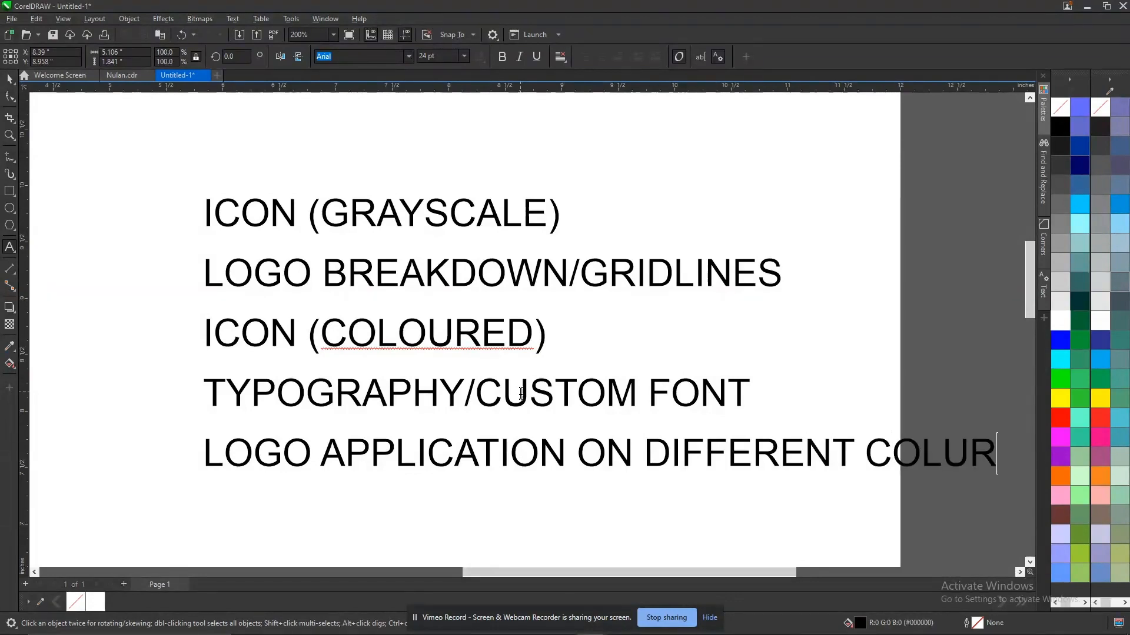
pyautogui.write('S')
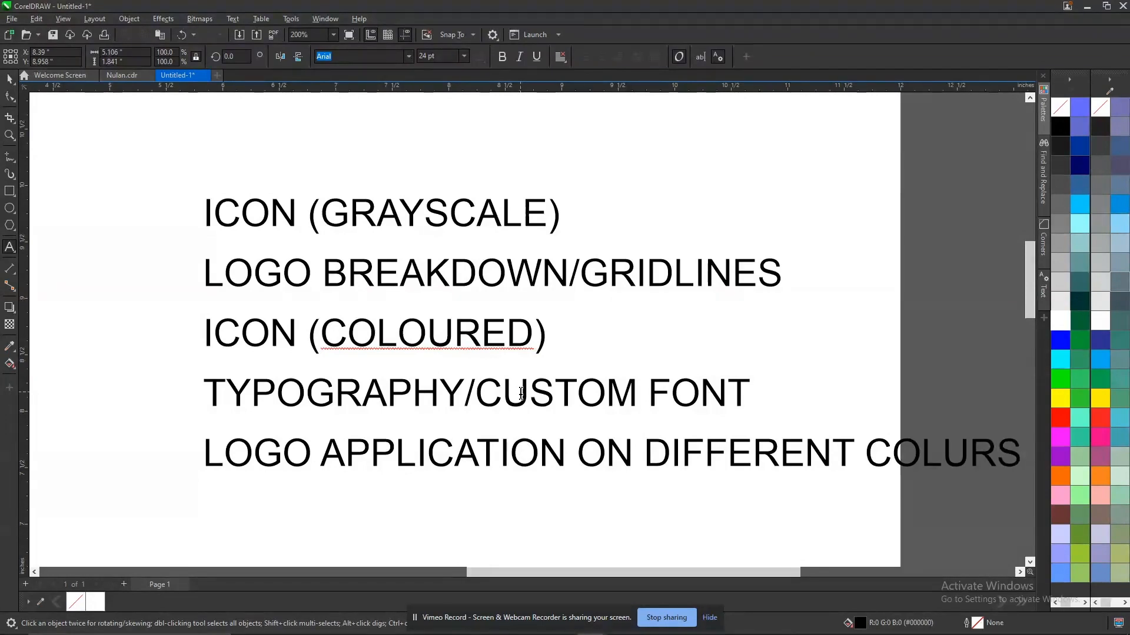
pyautogui.press('Escape')
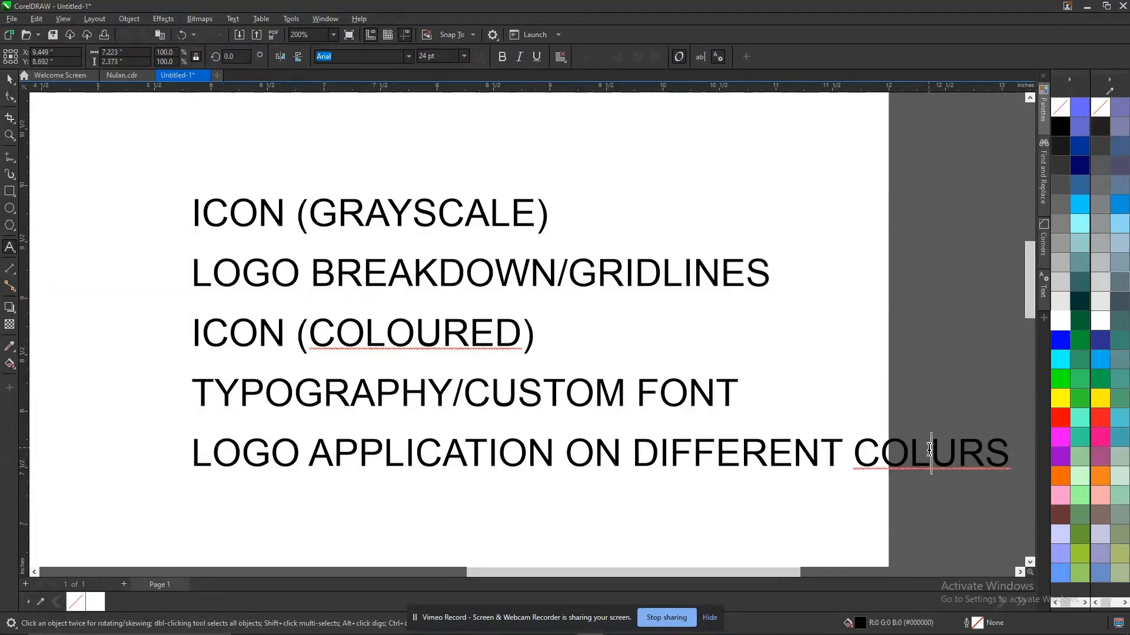
pyautogui.write('O')
pyautogui.press('End')
pyautogui.press('Return')
pyautogui.hotkey('ctrl', 'space')
# Move the whole text block onto the page, to about X 6.57 and Y 9.40 inches, and deselect it.
pyautogui.scroll(-1, 635, 344)
pyautogui.scroll(-1, 603, 326)
pyautogui.scroll(-3, 544, 293)
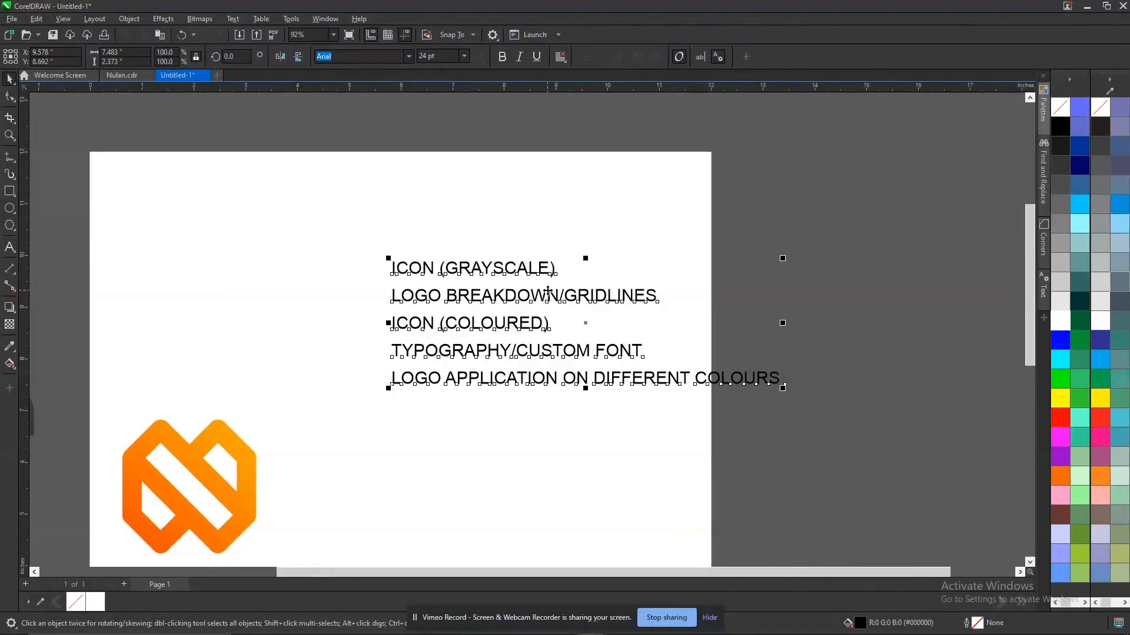
pyautogui.moveTo(545, 293); pyautogui.dragTo(392, 257)
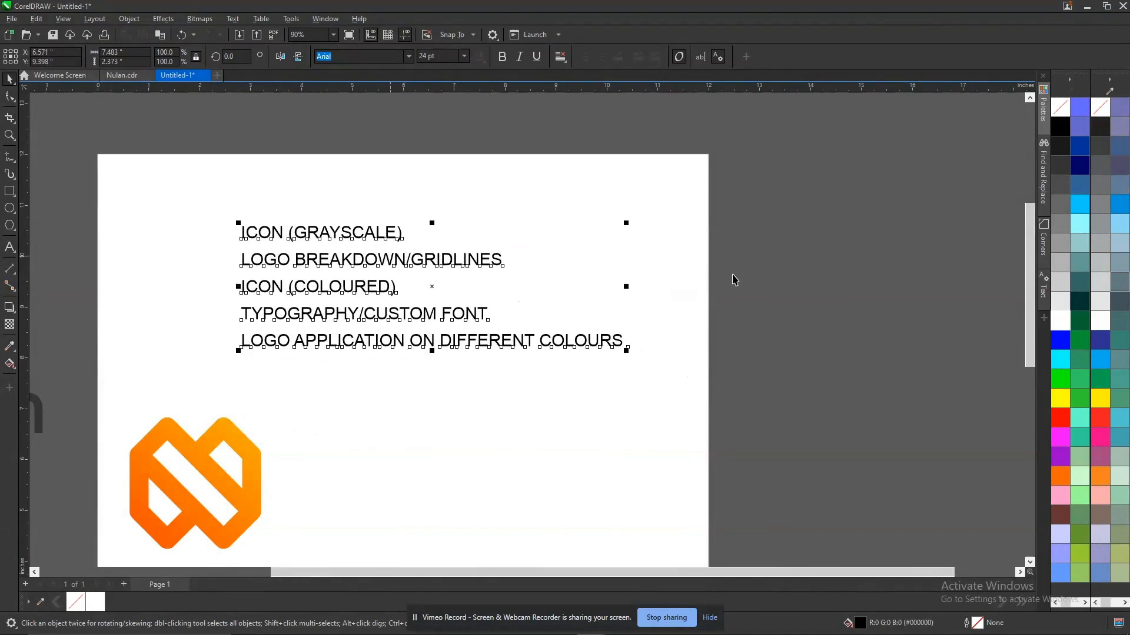
pyautogui.click(735, 279)
# Insert a line reading "FULL LOGO (COLOURED)" between the "TYPOGRAPHY/CUSTOM FONT" and "LOGO APPLICATION" lines.
pyautogui.press('F2')
pyautogui.moveTo(147, 182); pyautogui.dragTo(676, 500)
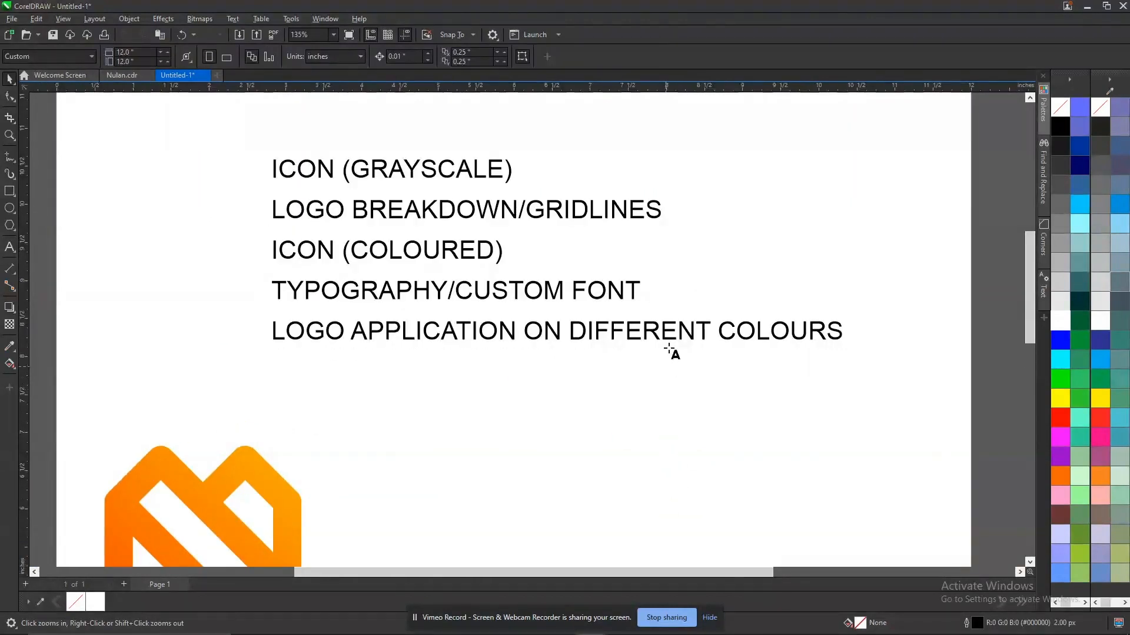
pyautogui.press('F8')
pyautogui.click(668, 329)
pyautogui.press('End')
pyautogui.press('Return')
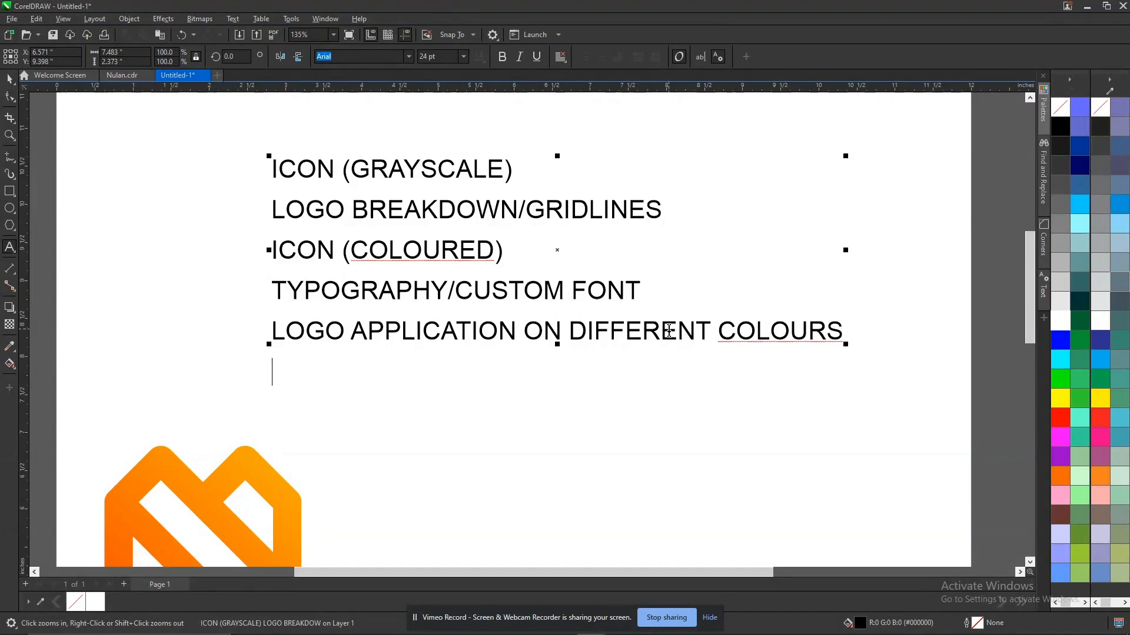
pyautogui.press('Return')
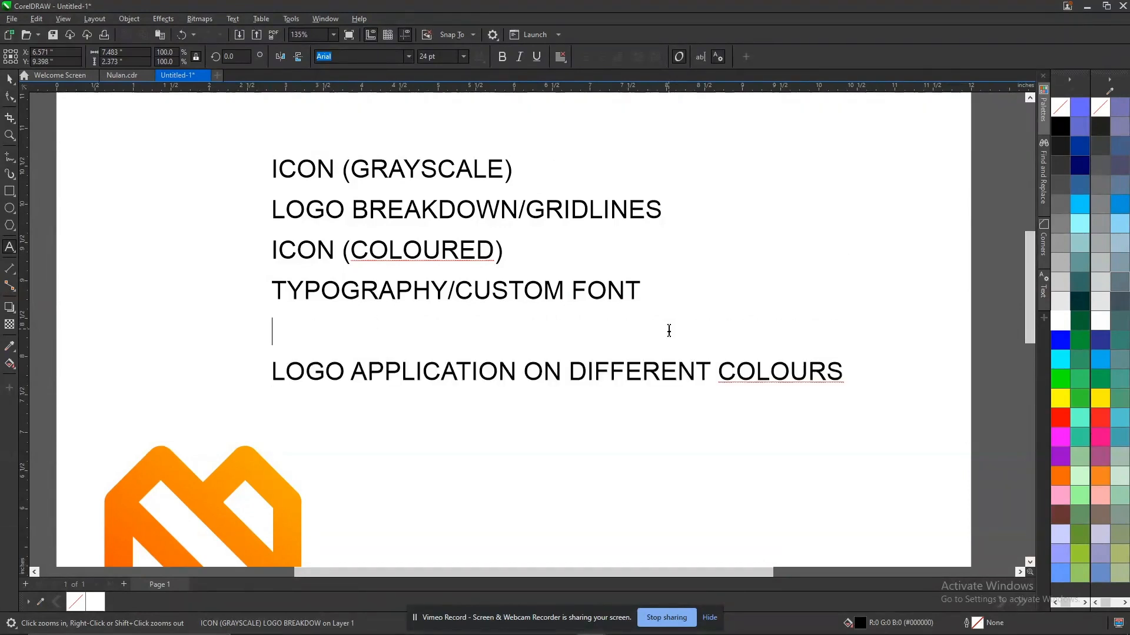
pyautogui.write('FULL LOGO ')
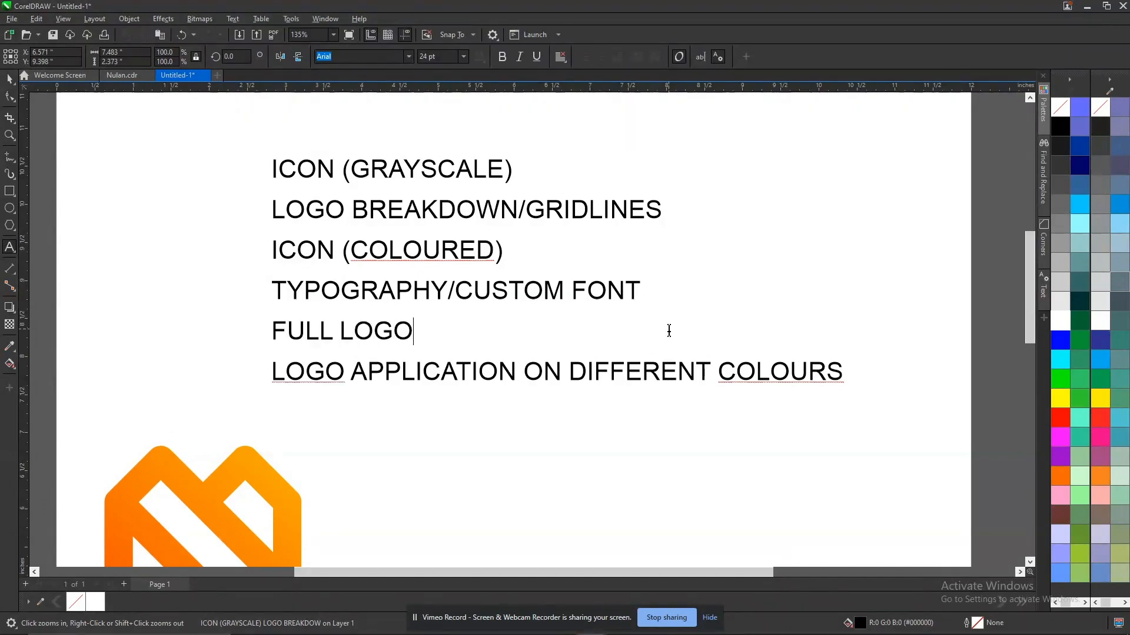
pyautogui.write(')')
pyautogui.press('BackSpace')
pyautogui.write('()COLOURED')
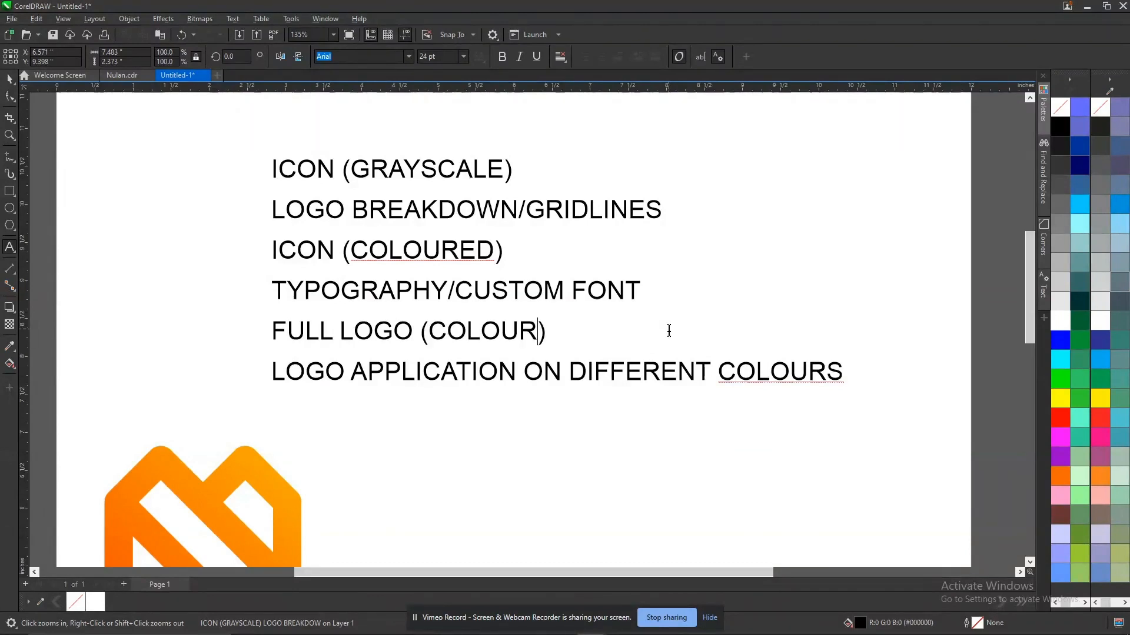
# Add a new line reading "FEW MOCKUP" below the "LOGO APPLICATION ON DIFFERENT COLOURS" line.
pyautogui.press('Down')
pyautogui.press('End')
pyautogui.press('Return')
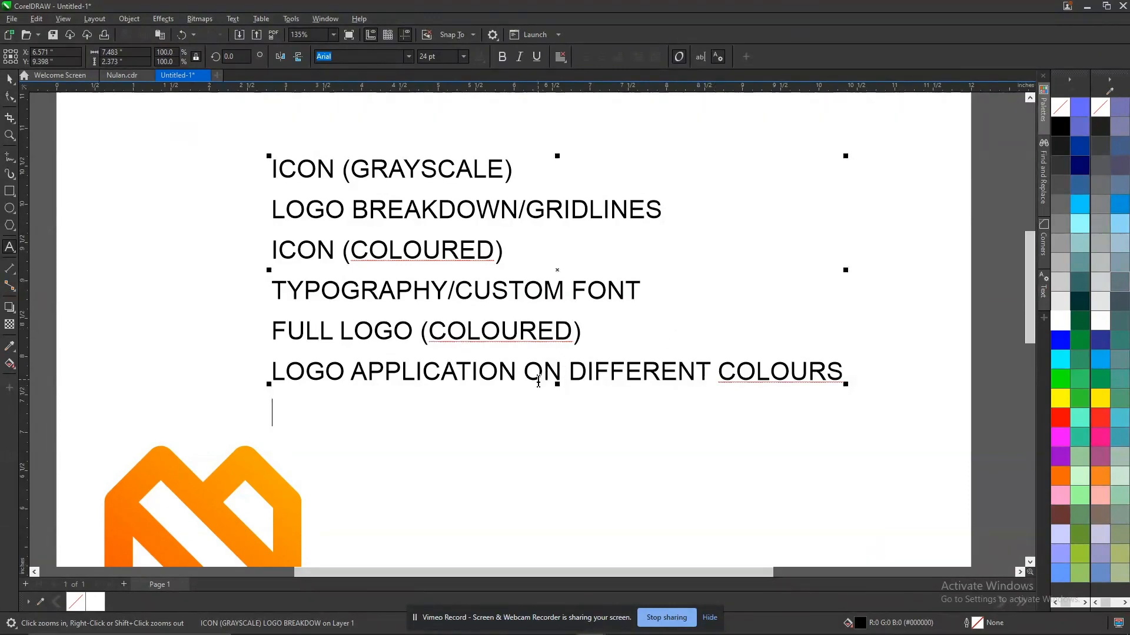
pyautogui.write('FEW MOCKUPO')
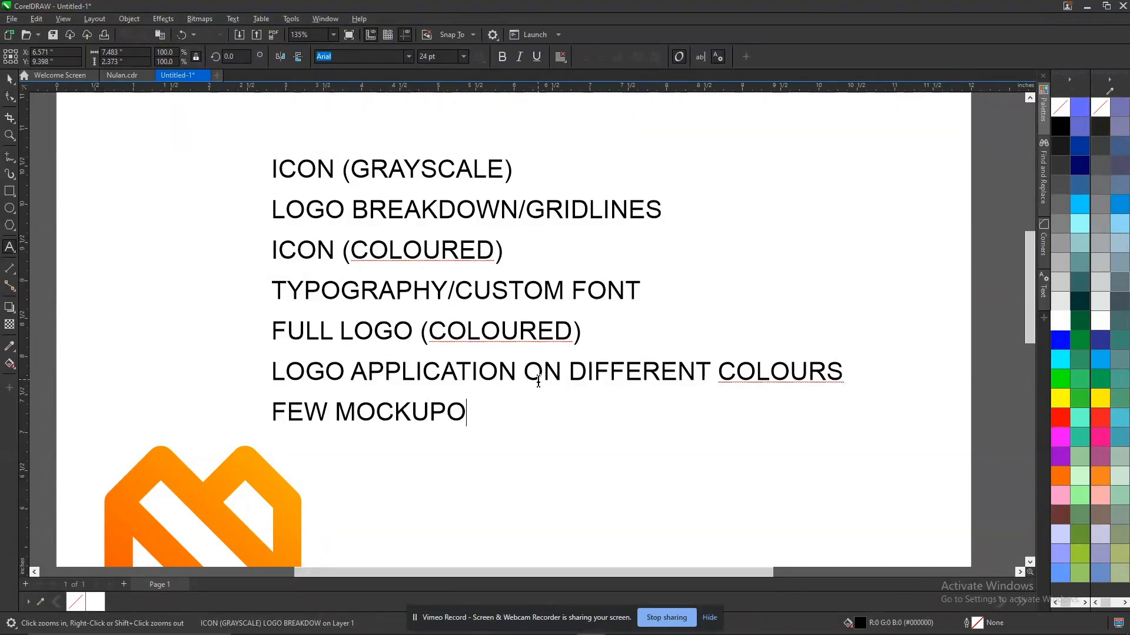
pyautogui.press('BackSpace')
# Insert the word "RELATABLE" before "MOCKUP" in the last line, then finish editing and deselect the text.
pyautogui.hotkey('ctrl', 'Left')
pyautogui.write('RELATABL')
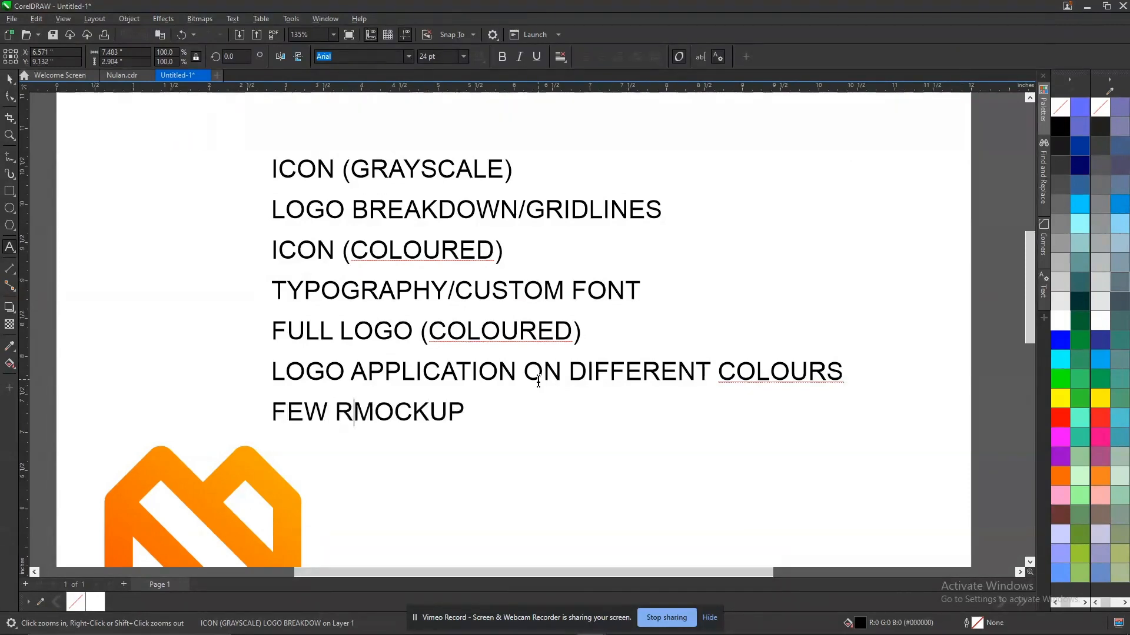
pyautogui.write('E')
pyautogui.press('BackSpace')
pyautogui.write('ABLE')
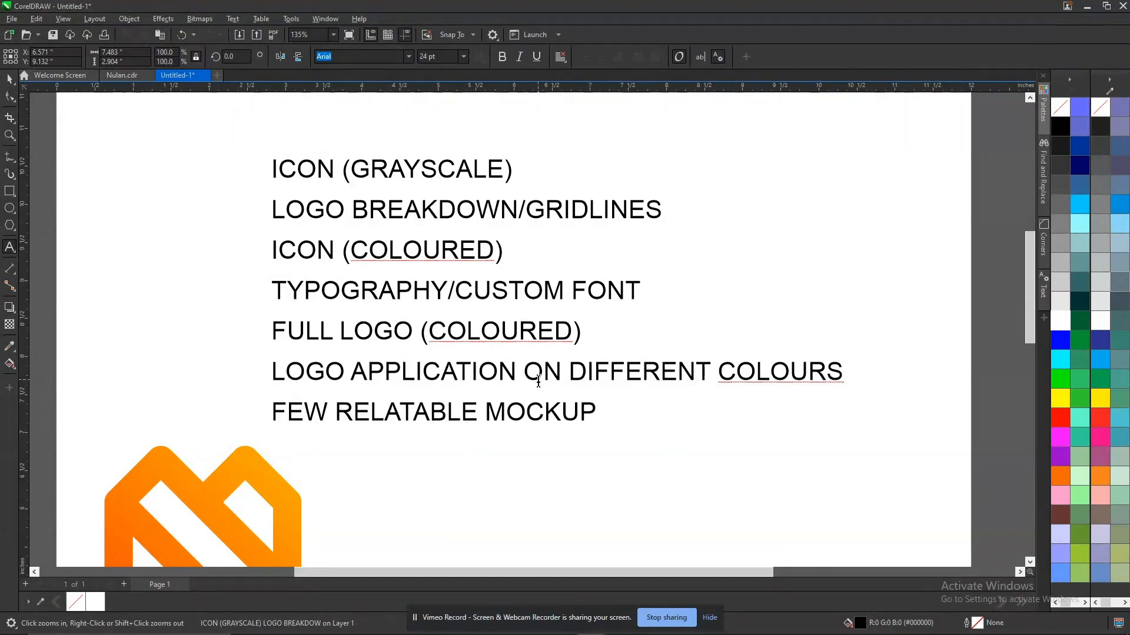
pyautogui.hotkey('ctrl', 'space')
pyautogui.press('Escape')
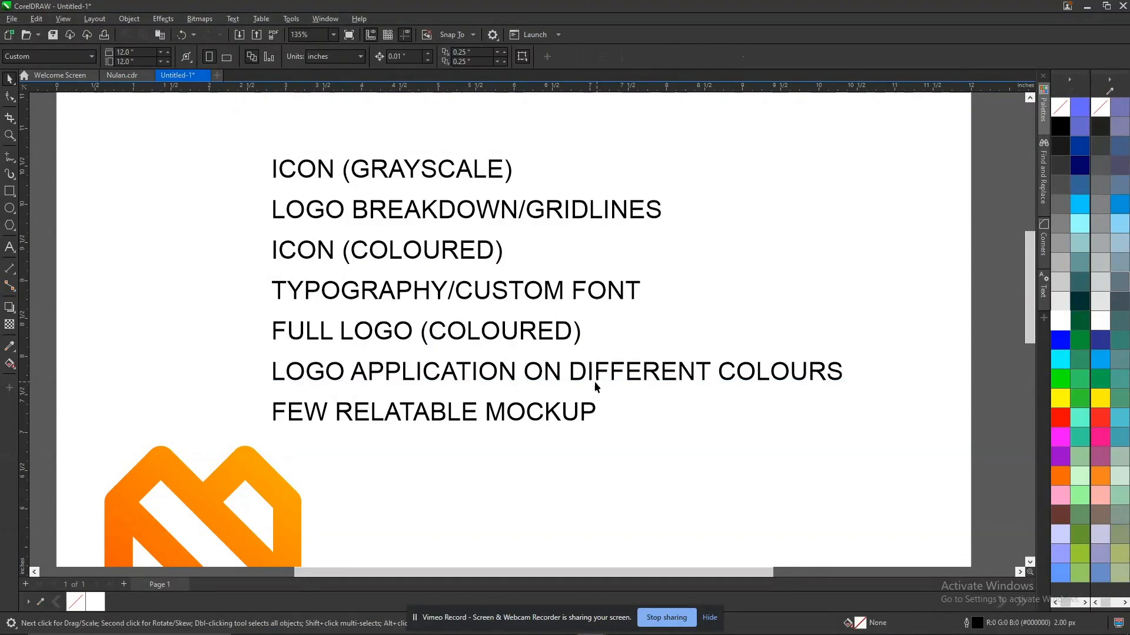
# Move the whole text outline off the page onto the empty area to the right of it.
pyautogui.scroll(-5, 601, 385)
pyautogui.click(530, 356)
pyautogui.press('z')
pyautogui.moveTo(420, 259); pyautogui.dragTo(686, 514)
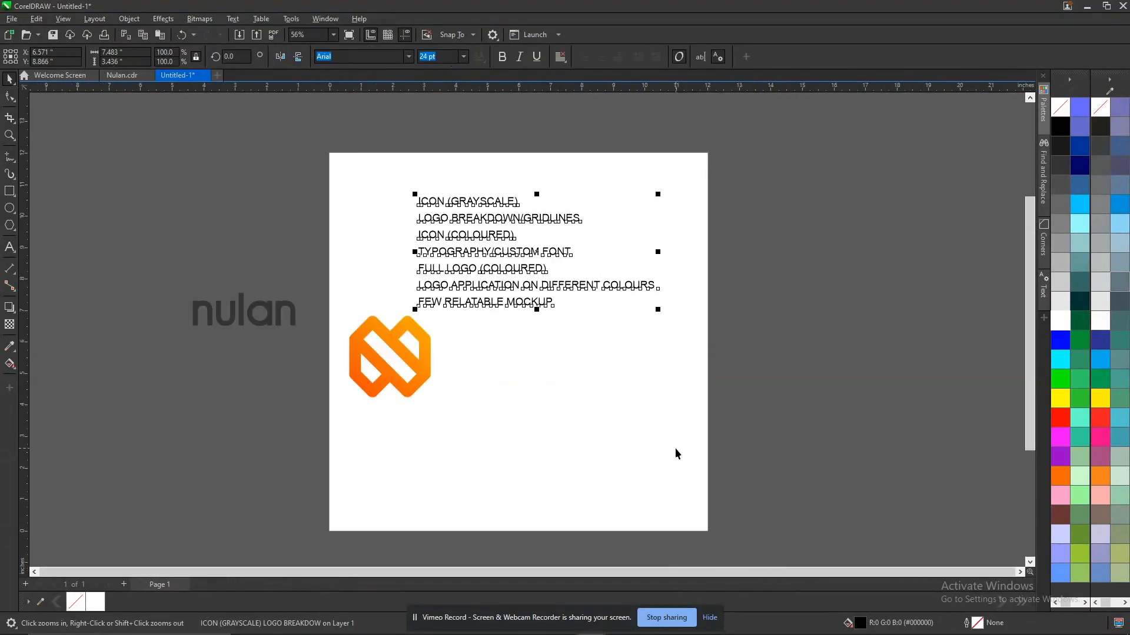
pyautogui.click(816, 285)
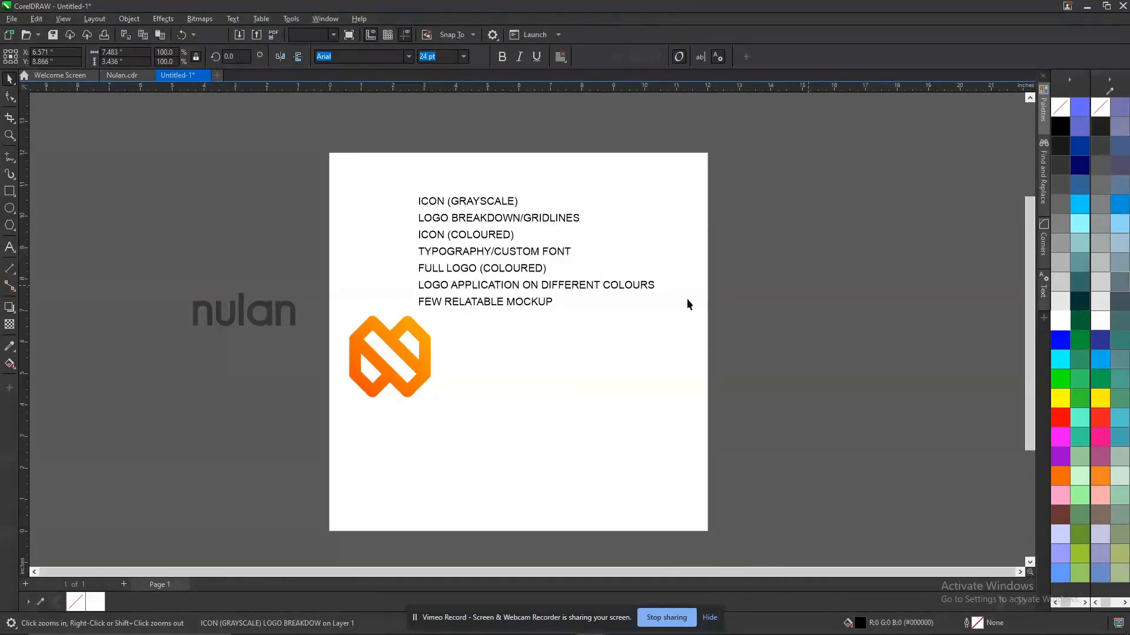
pyautogui.click(536, 306)
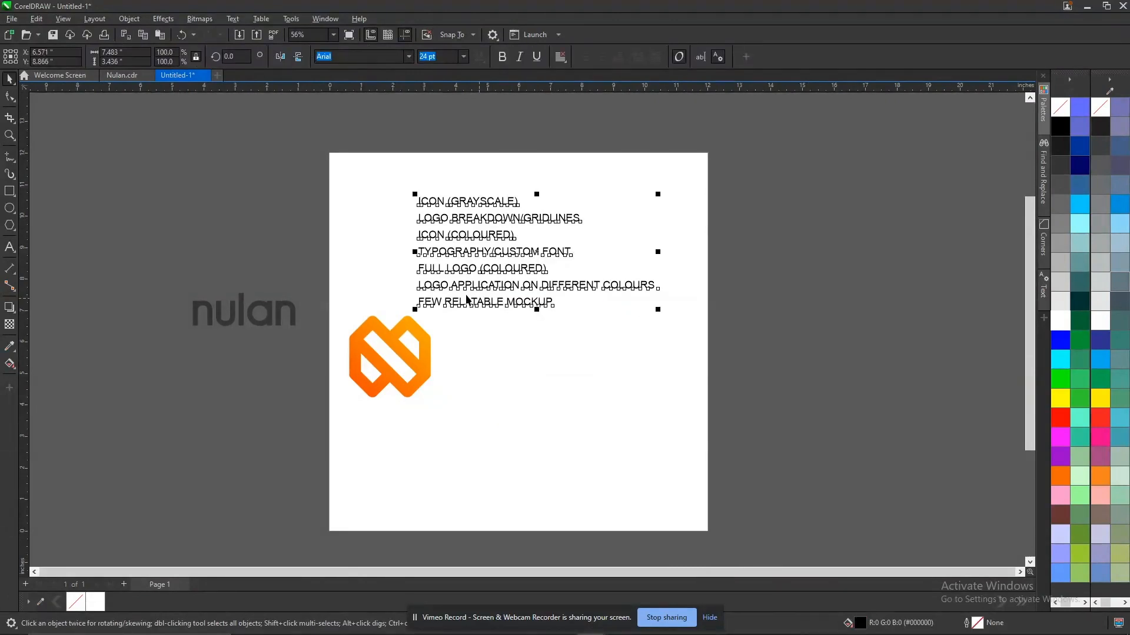
pyautogui.click(840, 272)
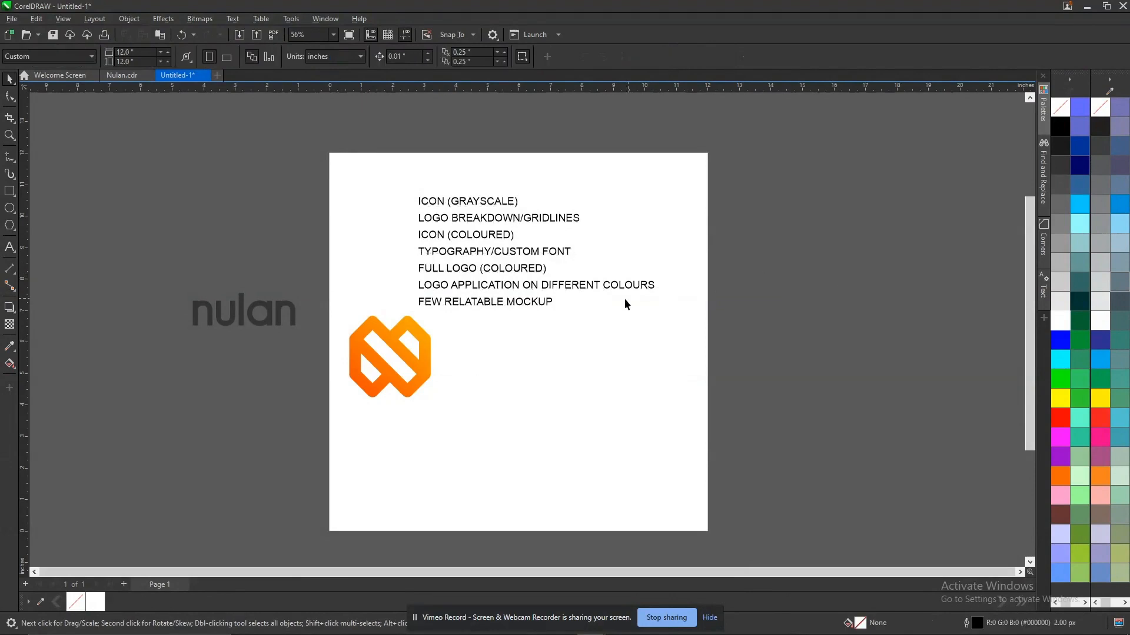
pyautogui.click(516, 304)
pyautogui.click(863, 287)
pyautogui.click(512, 307)
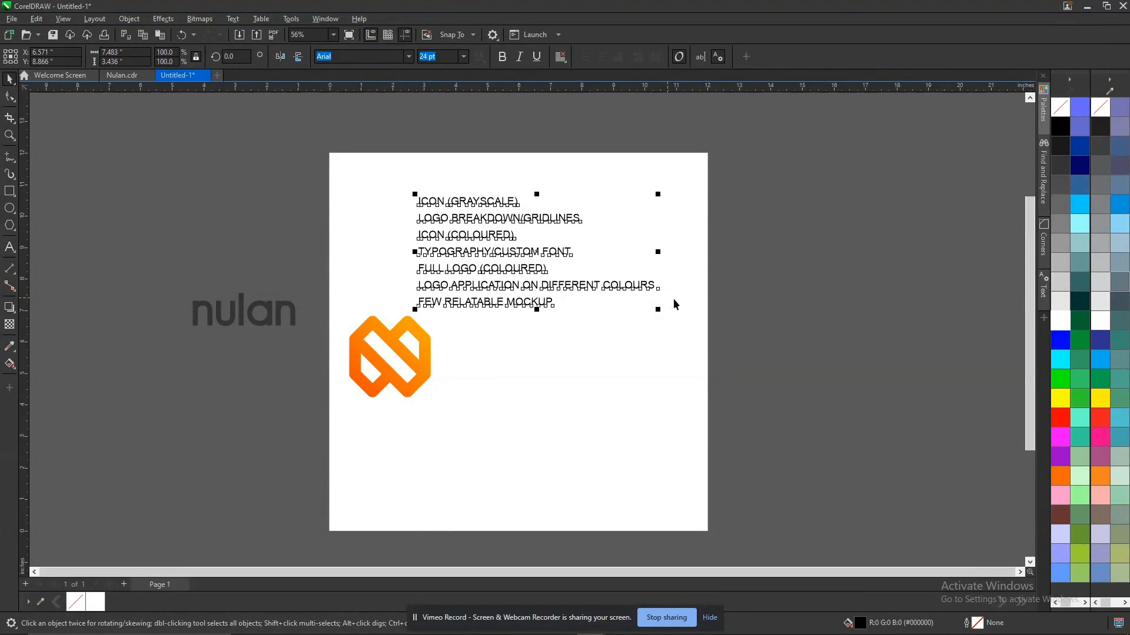
pyautogui.moveTo(499, 284); pyautogui.dragTo(866, 278)
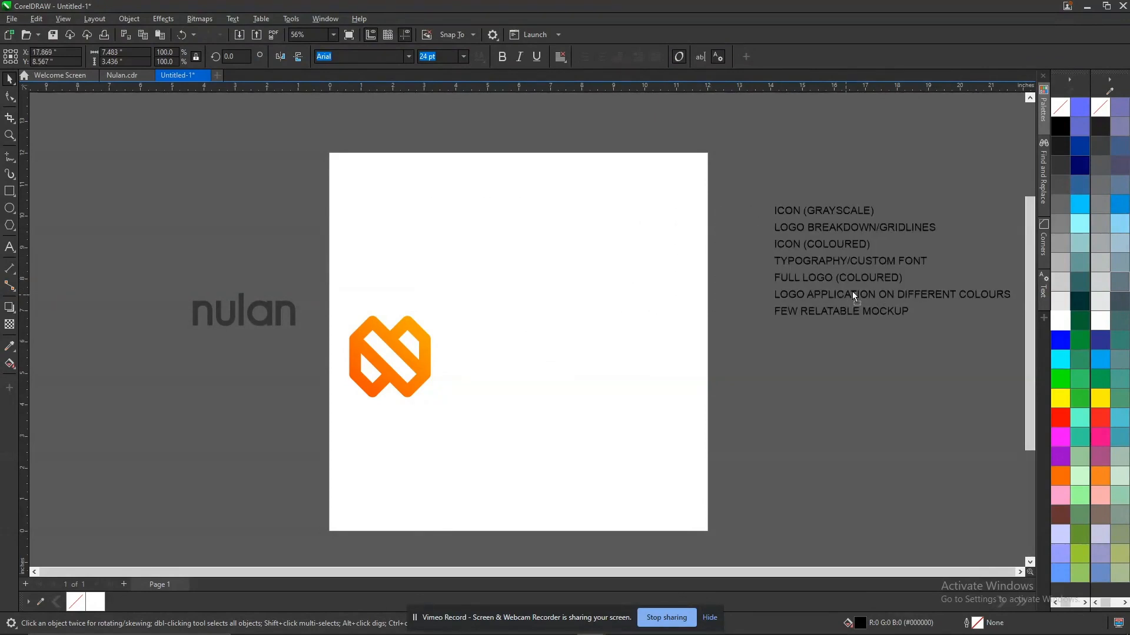
# Centre the orange icon on the page at X 6.0 and Y 6.0 inches, and move the nulan wordmark farther away from the page.
pyautogui.click(445, 373)
pyautogui.click(401, 353)
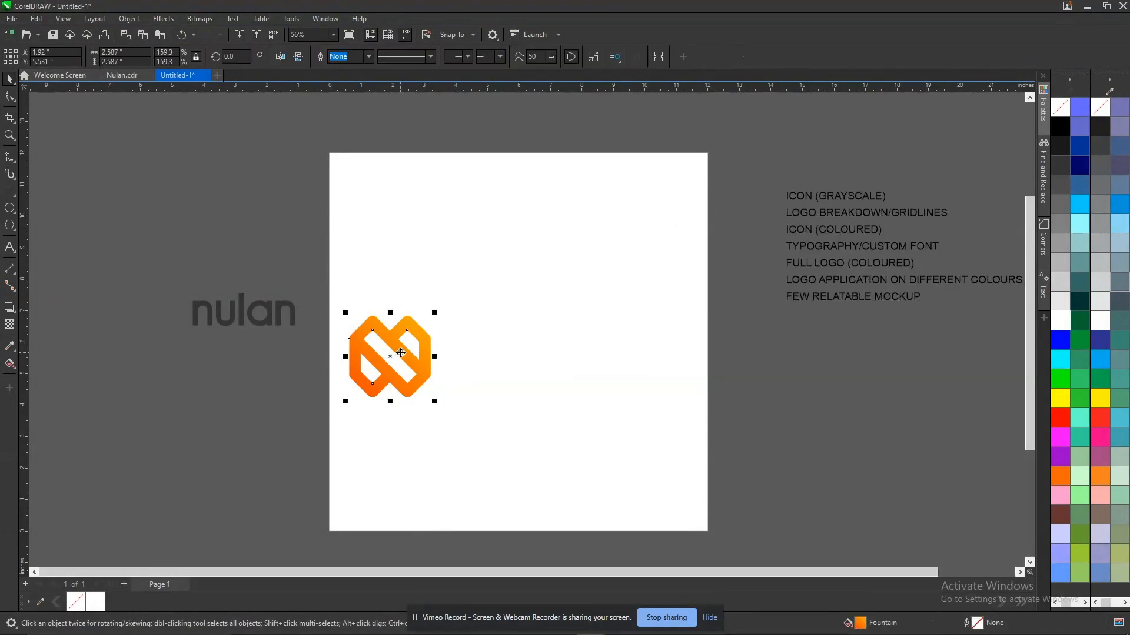
pyautogui.moveTo(401, 353); pyautogui.dragTo(529, 338)
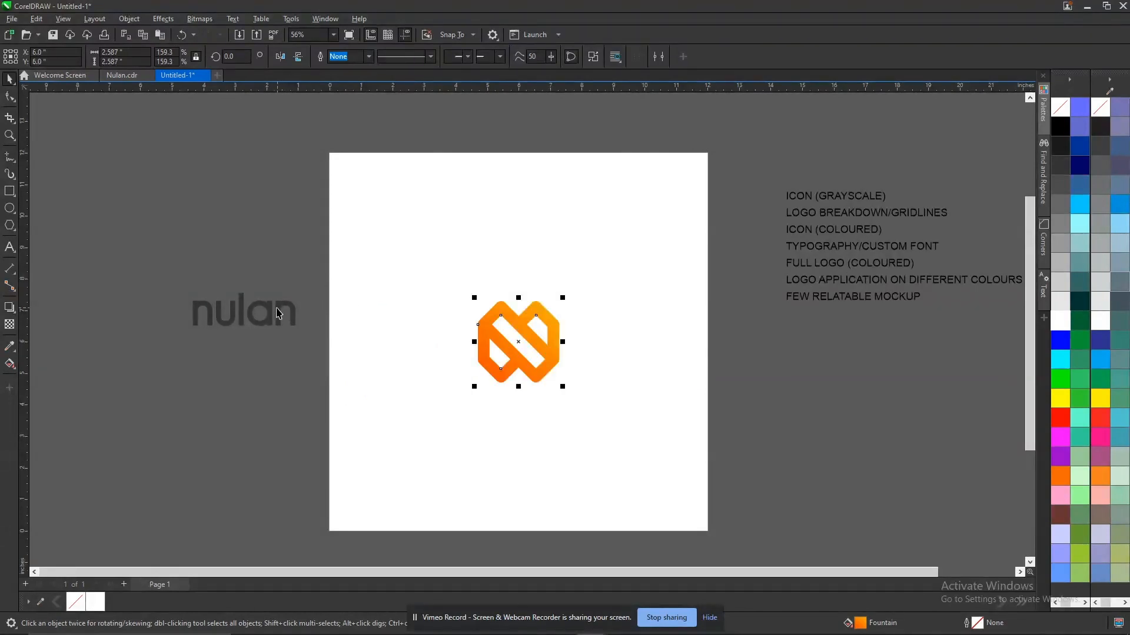
pyautogui.moveTo(295, 311); pyautogui.dragTo(263, 311)
# Fill the centred icon with black and paste a copy of it onto a new second page.
pyautogui.click(477, 343)
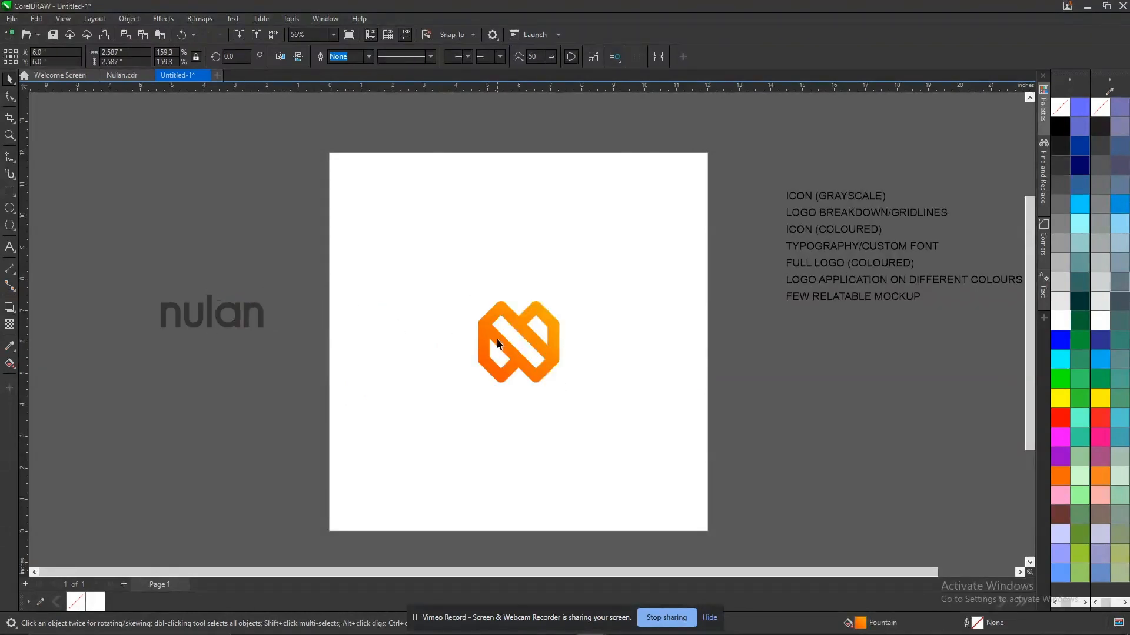
pyautogui.click(1060, 127)
pyautogui.scroll(-1, 765, 556)
pyautogui.hotkey('ctrl', 'a')
pyautogui.hotkey('ctrl', 'c')
pyautogui.press('pagedown')
pyautogui.press('Return')
pyautogui.hotkey('ctrl', 'v')
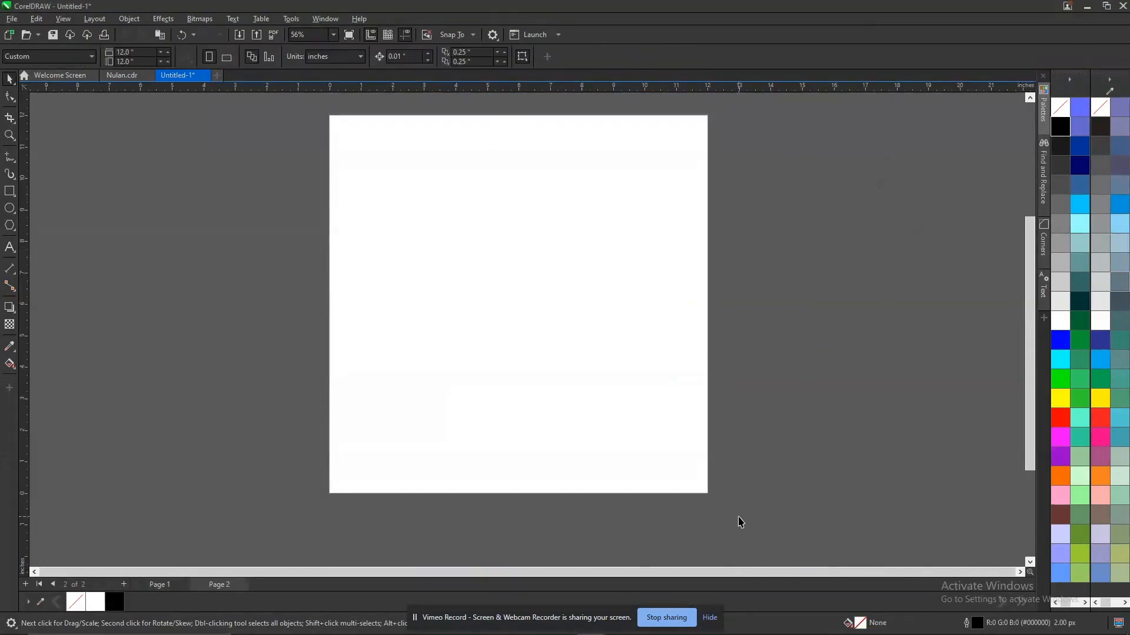
pyautogui.click(743, 360)
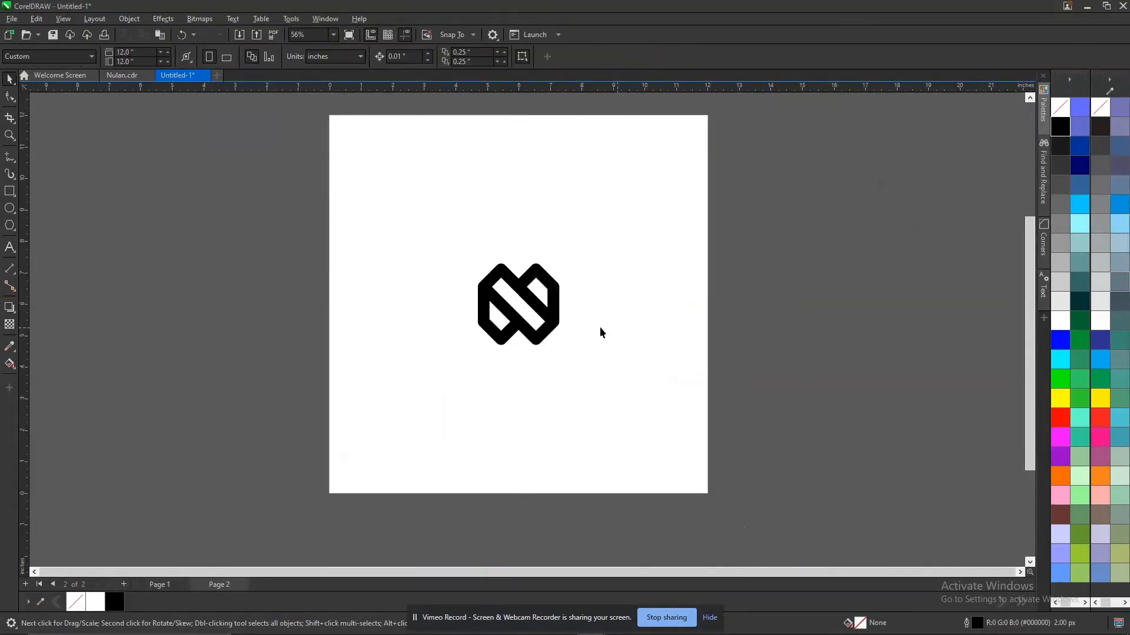
# Bring the full coloured nulan logo from page 6 of Nulan.cdr onto page 2 of the untitled document, placed beyond the page's right edge.
pyautogui.click(529, 327)
pyautogui.click(123, 76)
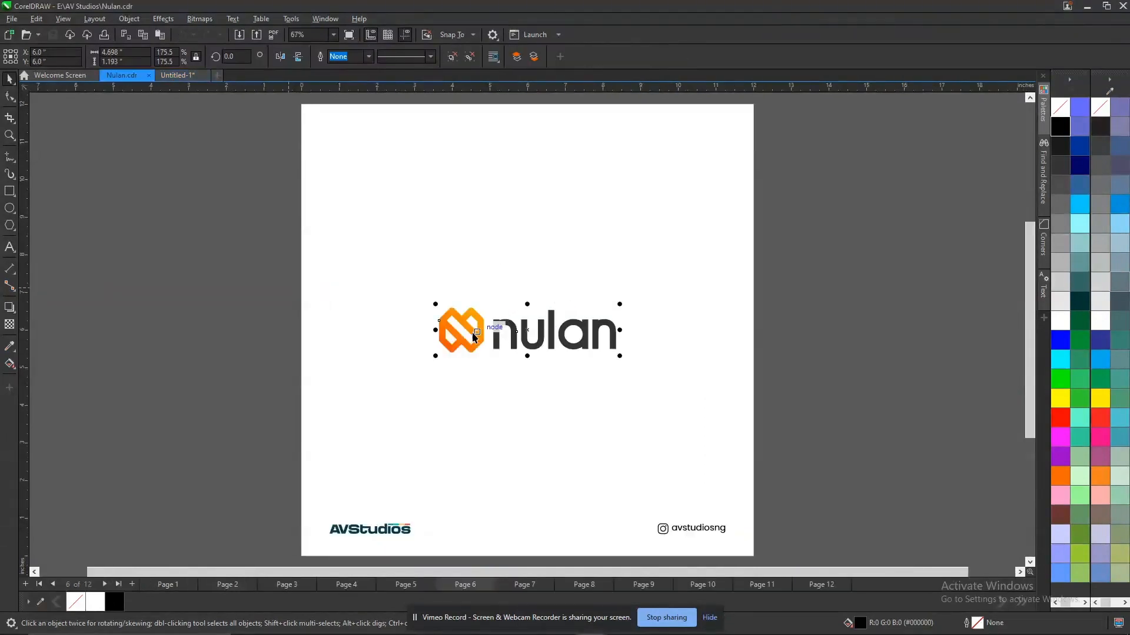
pyautogui.hotkey('ctrl', 'Tab')
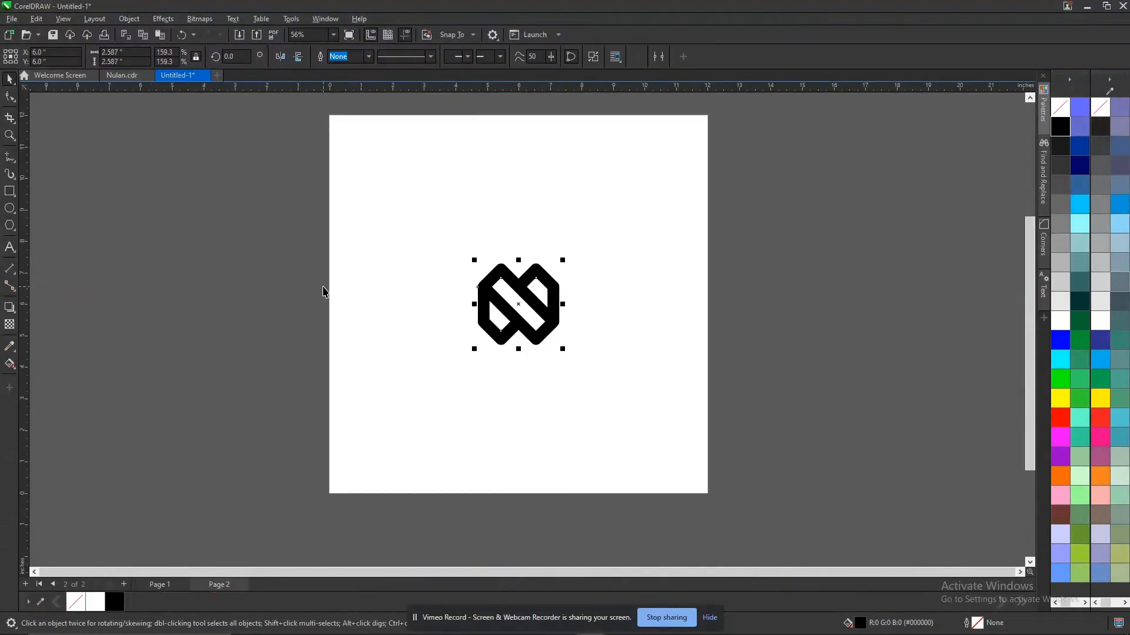
pyautogui.hotkey('ctrl', 'v')
pyautogui.moveTo(456, 306); pyautogui.dragTo(848, 320)
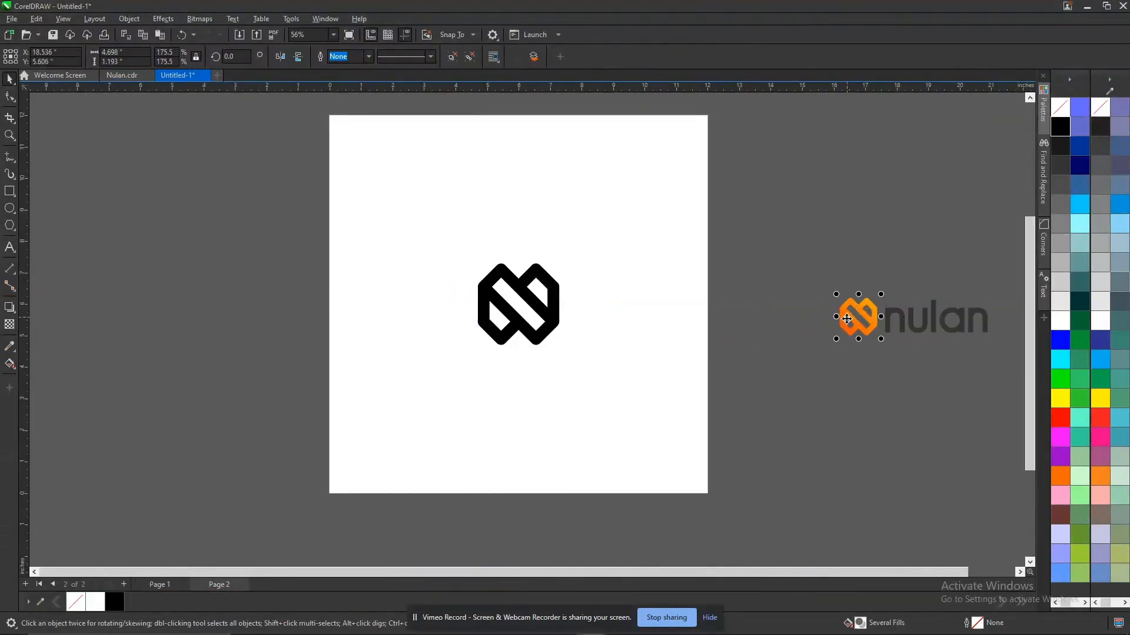
# Copy the orange gradient fill from the small logo's icon onto the black icon on page 2, and deselect it.
pyautogui.click(847, 319)
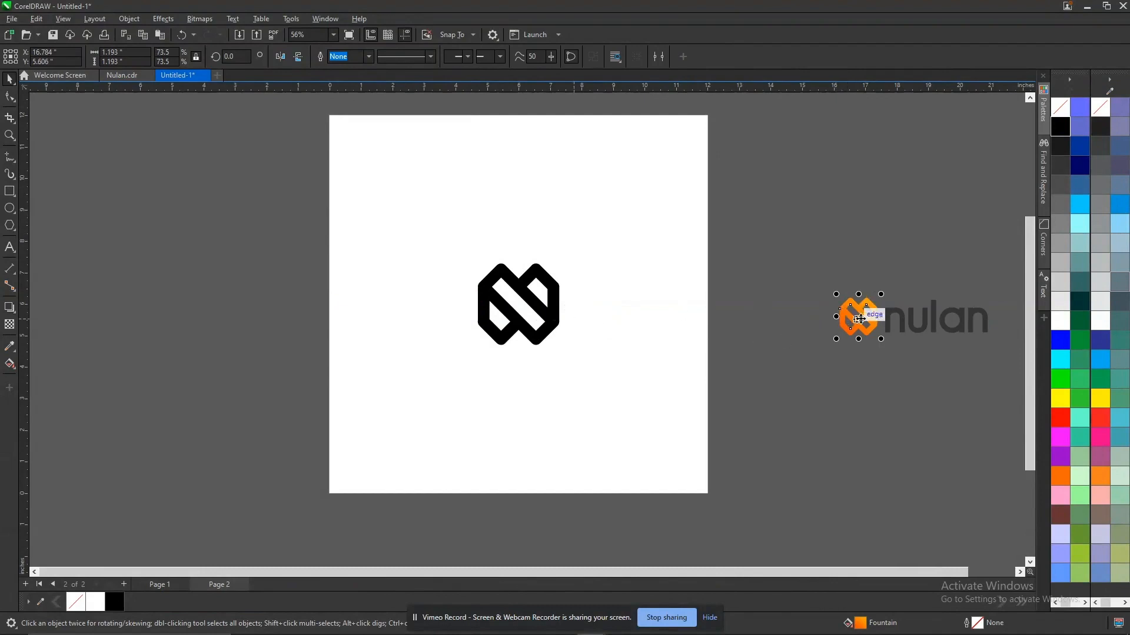
pyautogui.moveTo(863, 325); pyautogui.dragTo(536, 302)
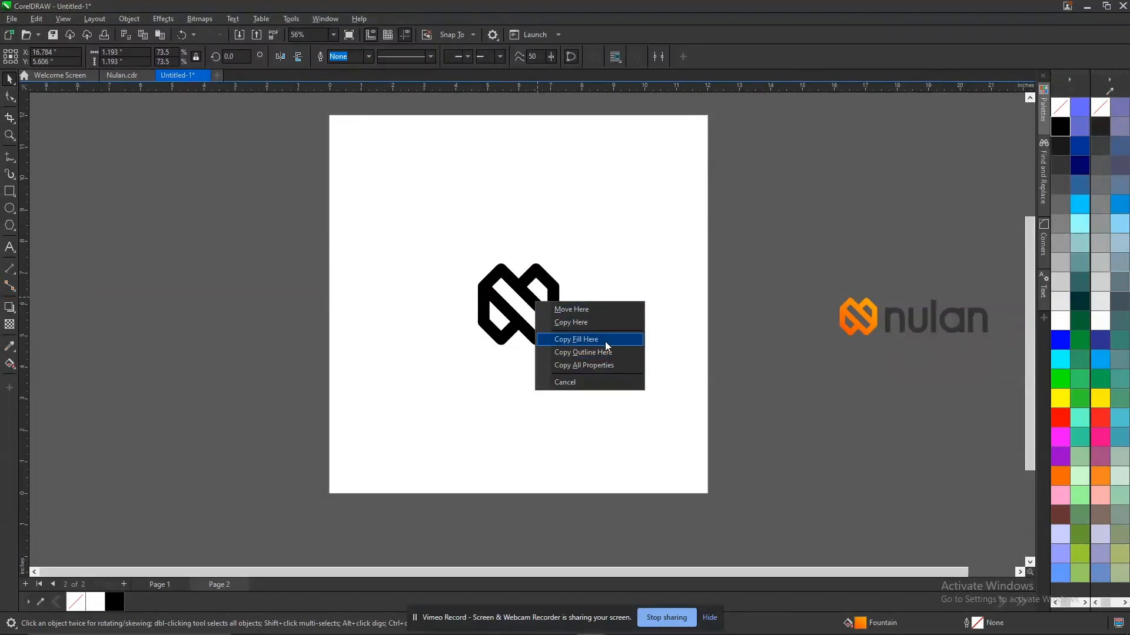
pyautogui.click(606, 345)
pyautogui.click(555, 306)
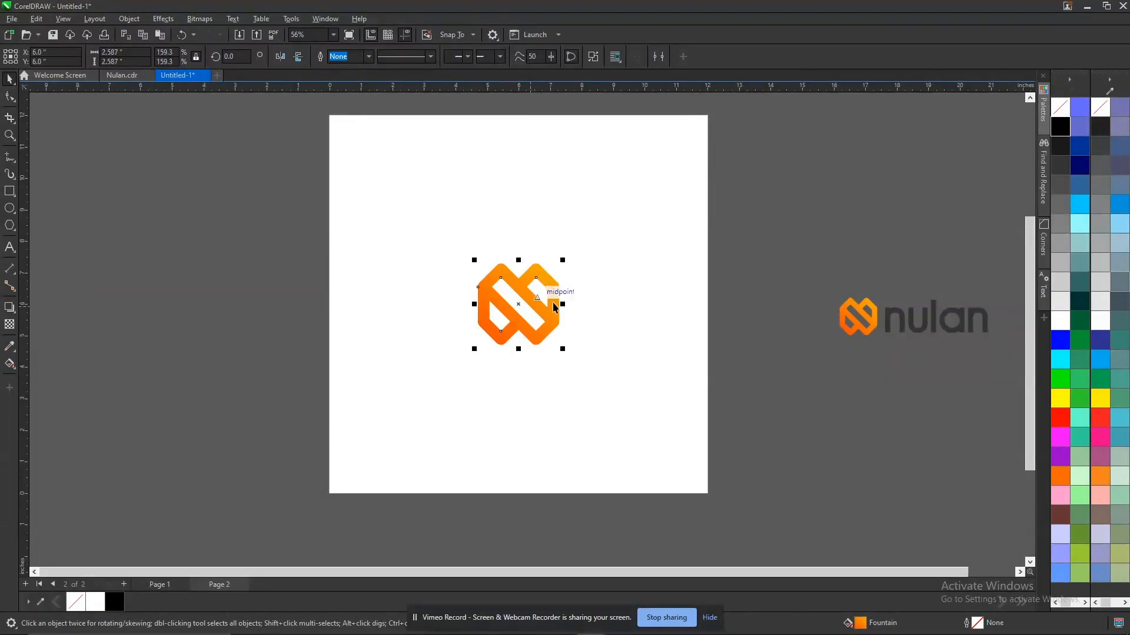
pyautogui.click(804, 273)
pyautogui.press('pageup')
pyautogui.press('pagedown')
pyautogui.press('pageup')
pyautogui.press('pagedown')
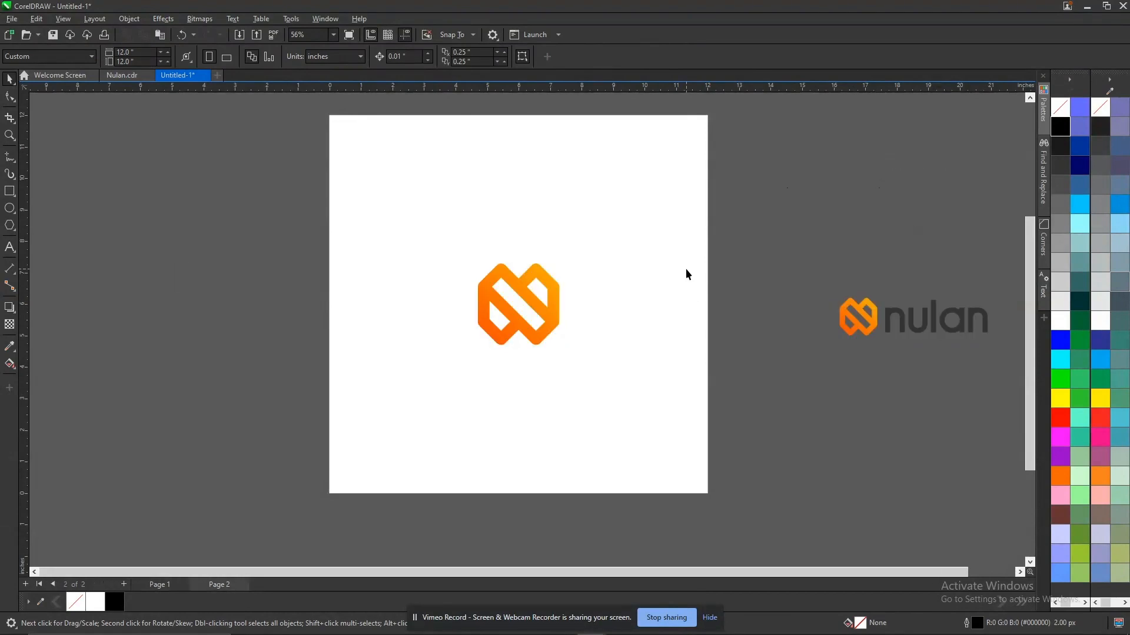
pyautogui.press('pageup')
pyautogui.press('pagedown')
# Copy everything on page 2 of Nulan.cdr, including the icon sketch, gridlines and symbol breakdown.
pyautogui.click(119, 76)
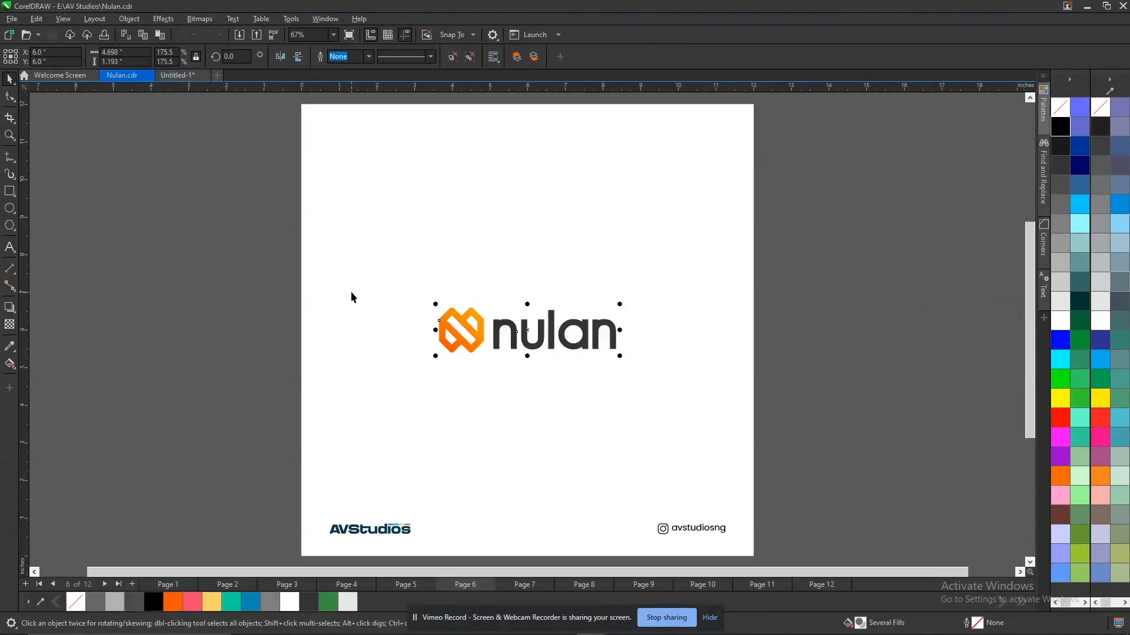
pyautogui.press('pagedown')
pyautogui.press('pagedown')
pyautogui.press('pageup')
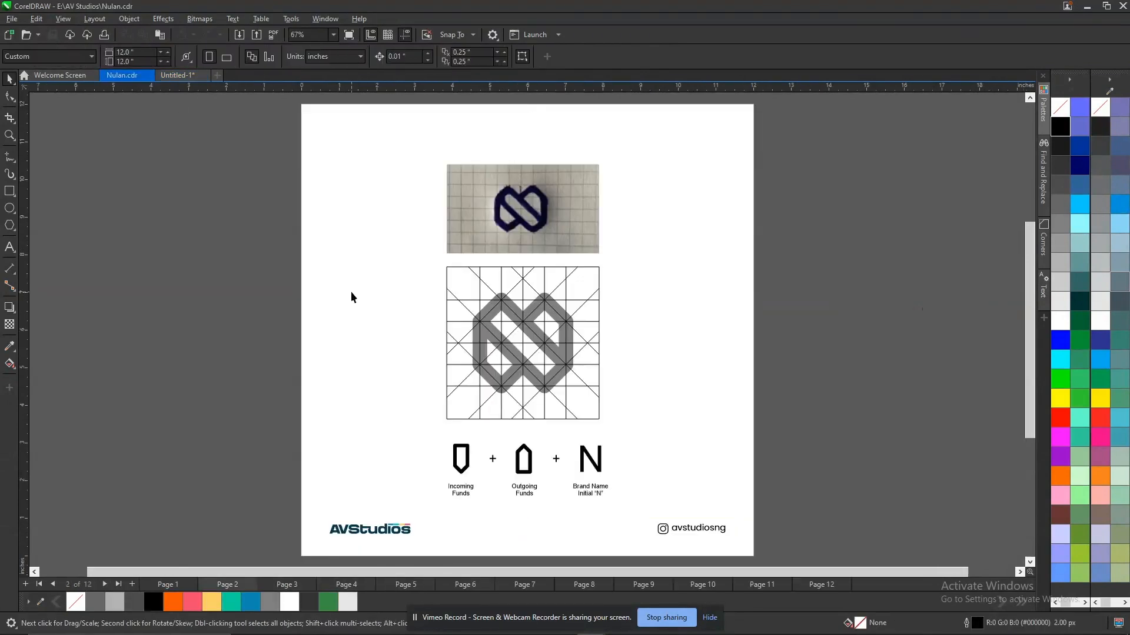
pyautogui.hotkey('ctrl', 'a')
pyautogui.click(500, 212)
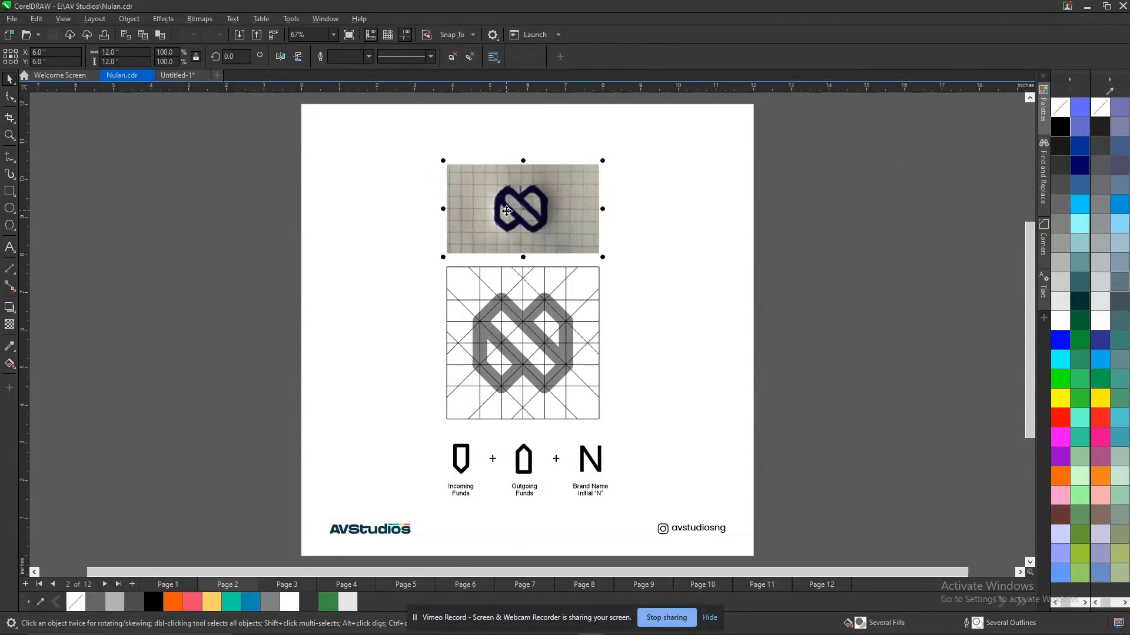
pyautogui.keyDown('shift'); pyautogui.click(503, 334); pyautogui.keyUp('shift')
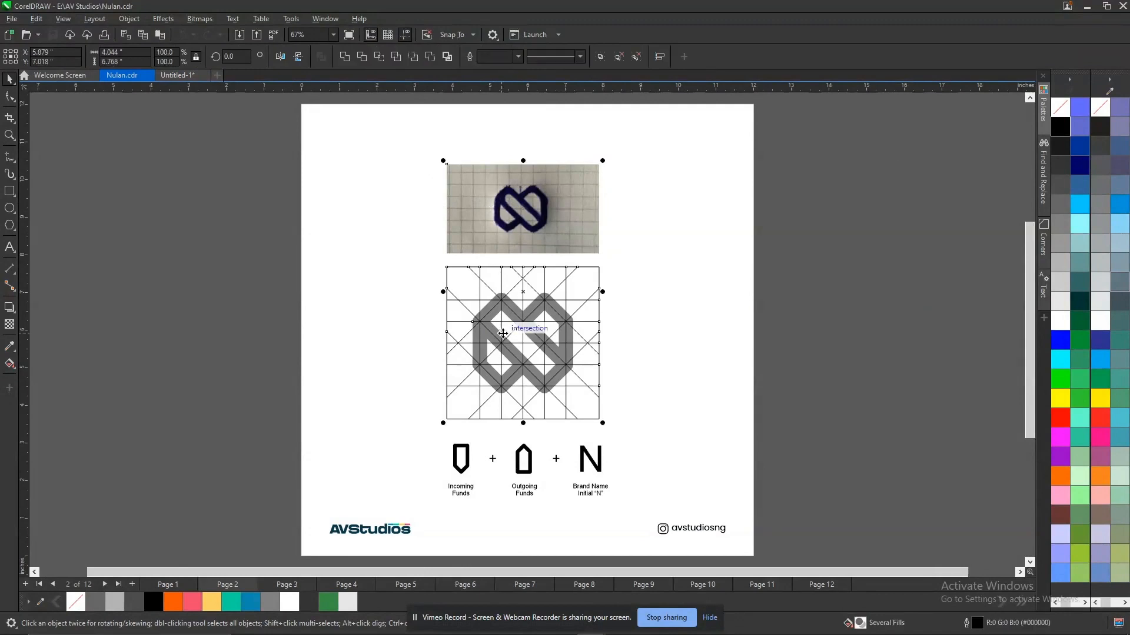
pyautogui.click(469, 463)
pyautogui.hotkey('ctrl', 'a')
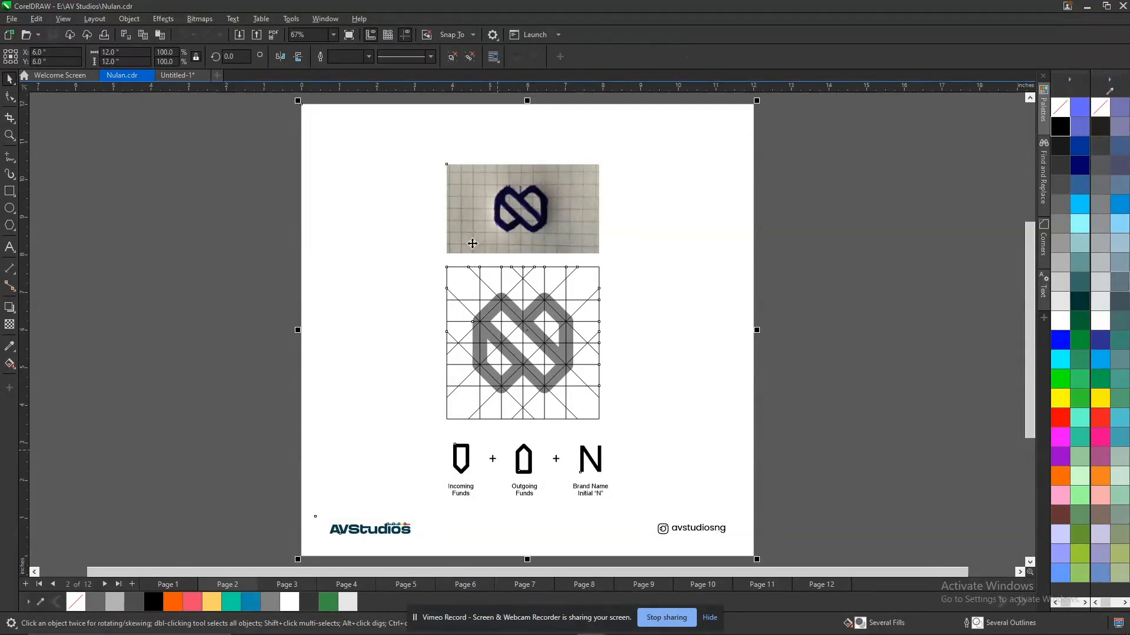
pyautogui.hotkey('ctrl', 'c')
# Insert a new page between pages 1 and 2 of the untitled document and paste the copied logo breakdown onto it.
pyautogui.hotkey('ctrl', 'Tab')
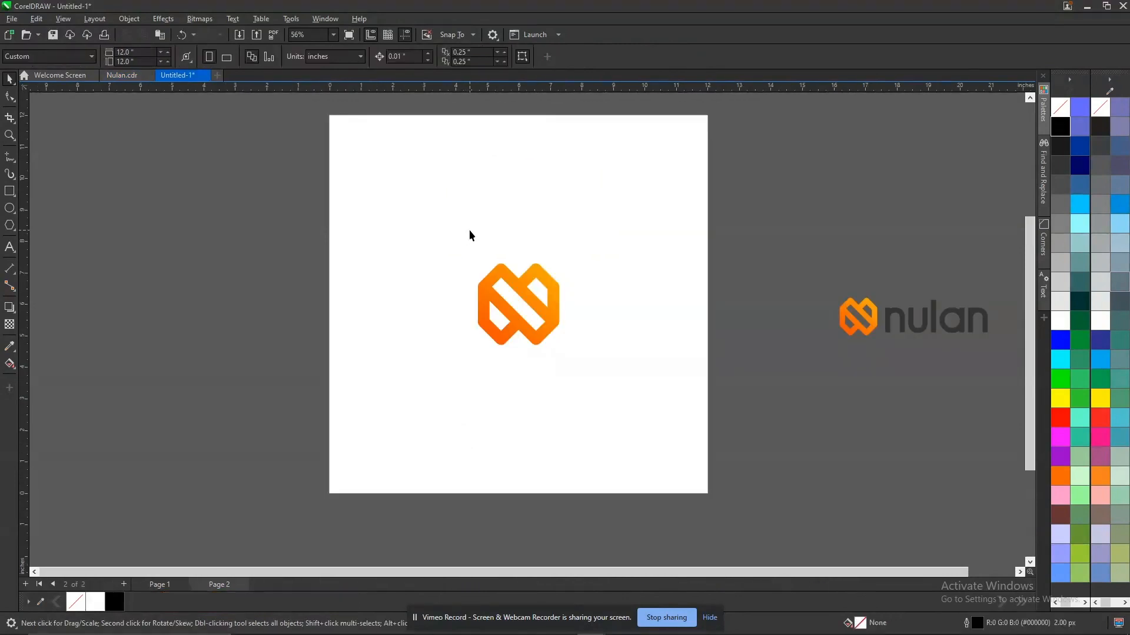
pyautogui.press('pageup')
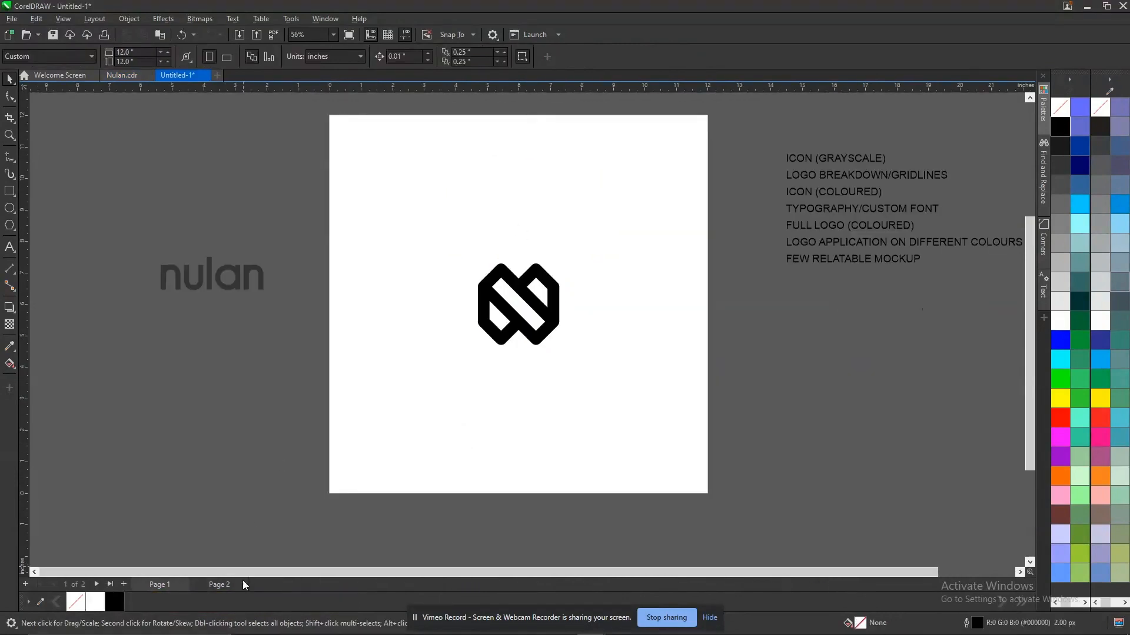
pyautogui.click(185, 584)
pyautogui.click(242, 529)
pyautogui.hotkey('ctrl', 'v')
pyautogui.press('F4')
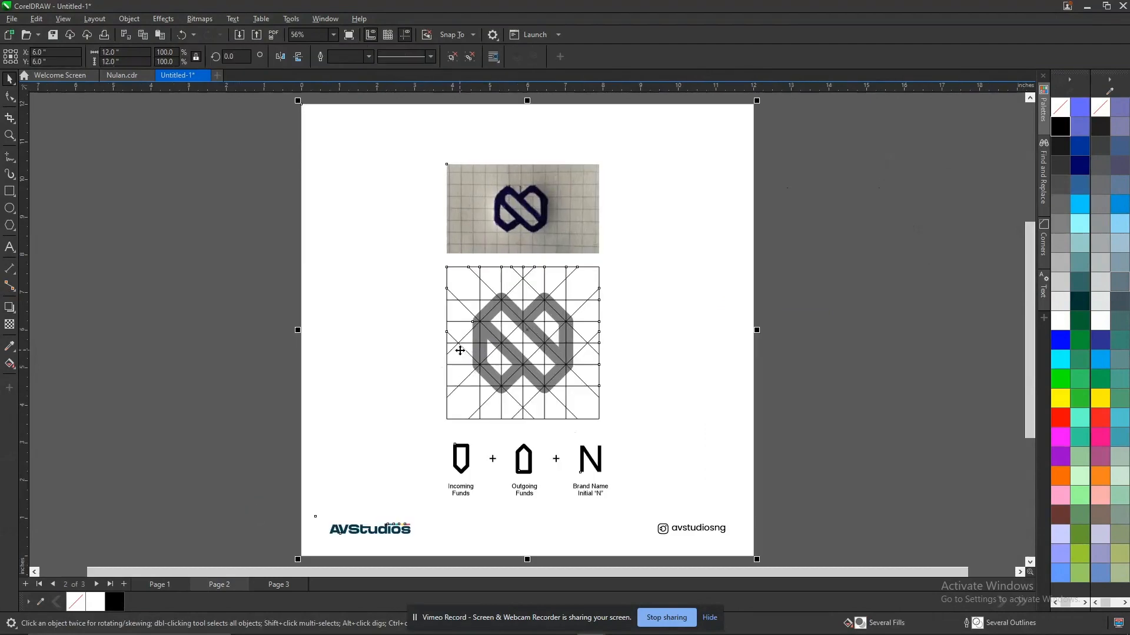
pyautogui.click(825, 270)
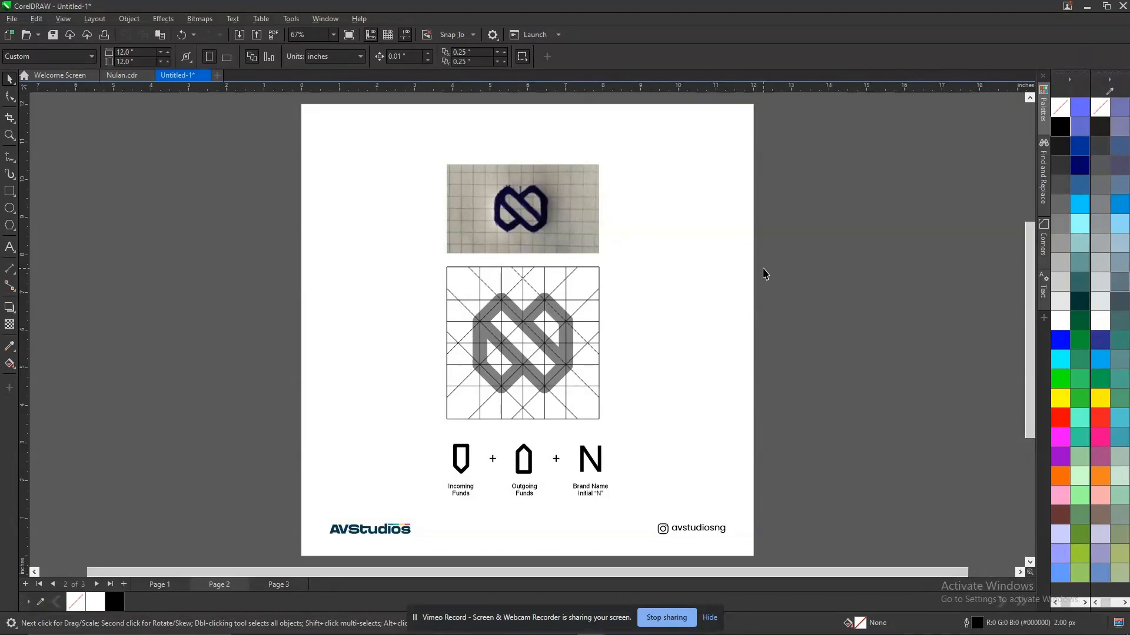
# Review pages 1 to 3 in order, ending on the coloured icon page.
pyautogui.press('pageup')
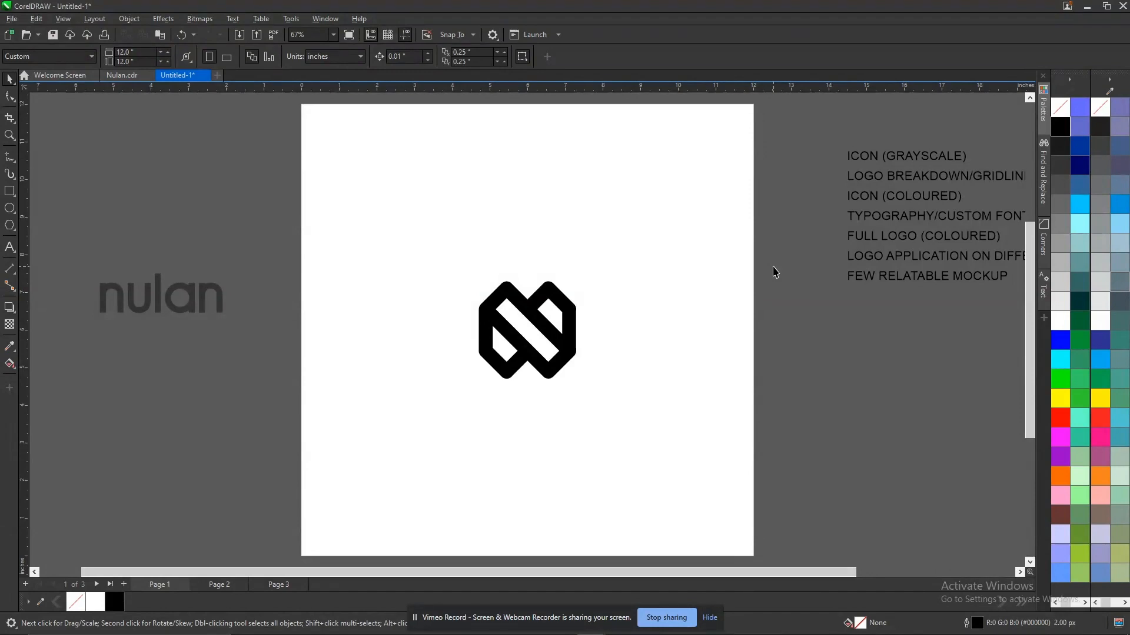
pyautogui.press('pagedown')
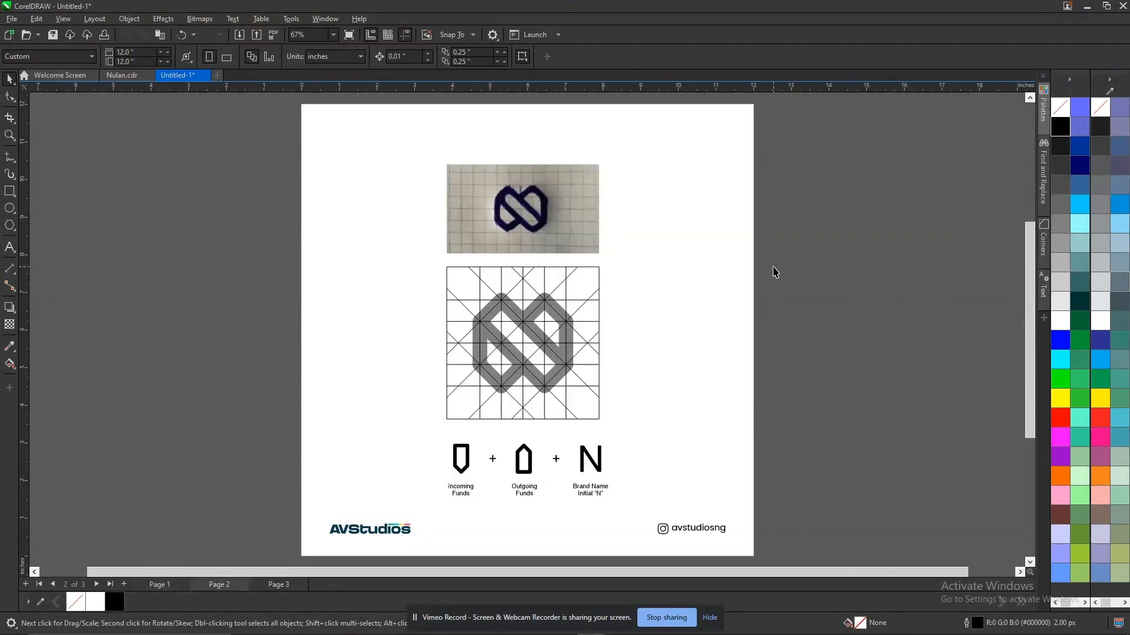
pyautogui.press('pagedown')
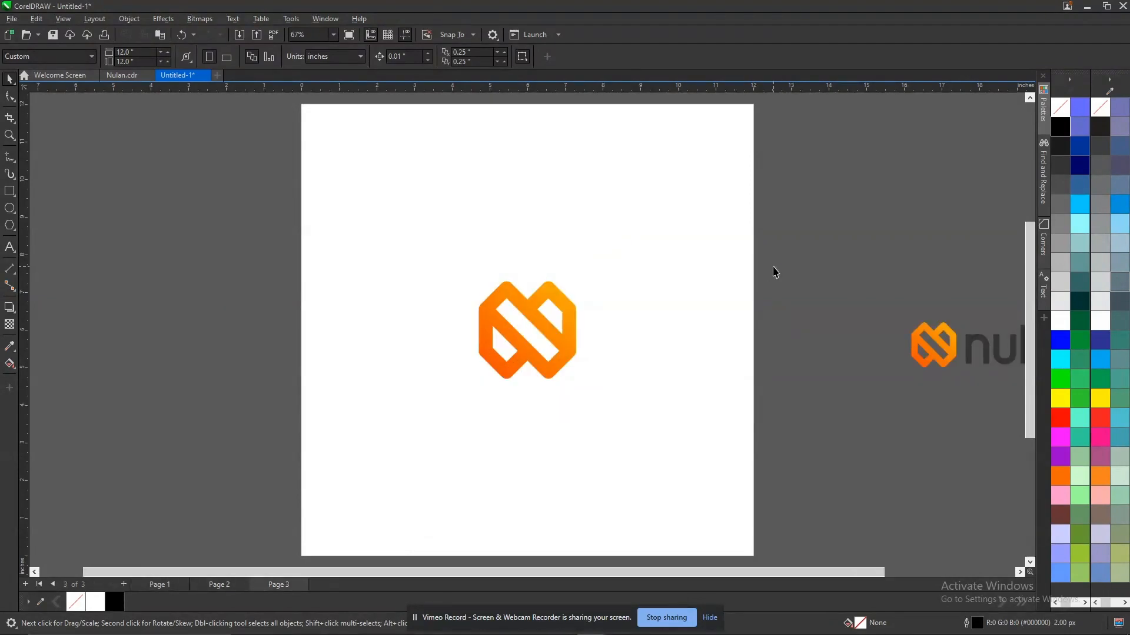
# Move the small coloured nulan logo from beside page 3 to a new page 4.
pyautogui.click(946, 354)
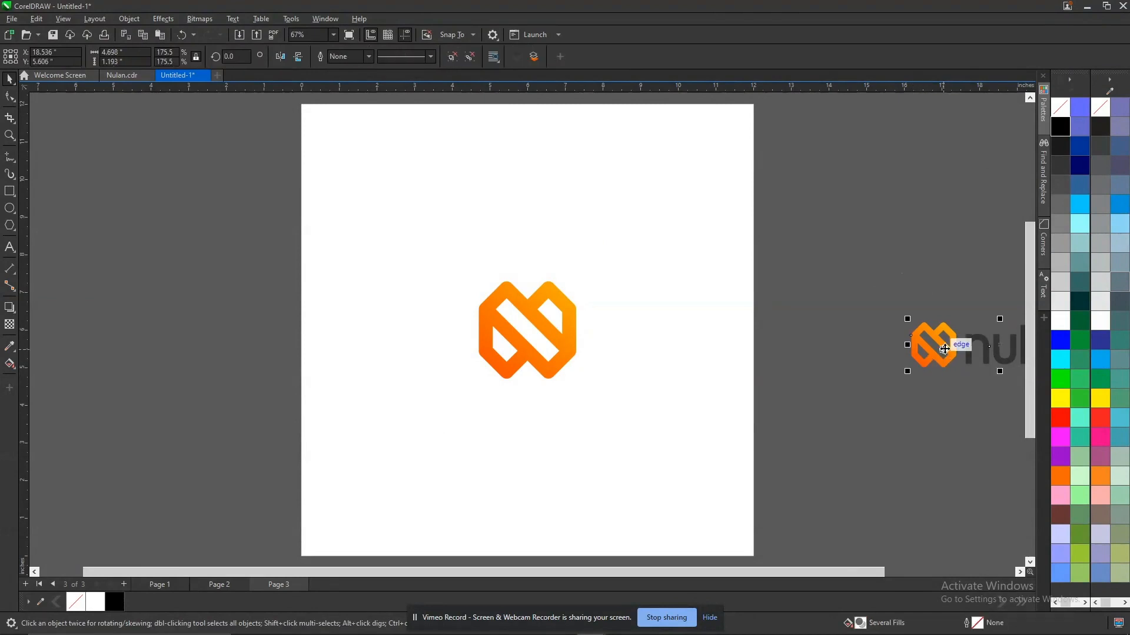
pyautogui.press('Delete')
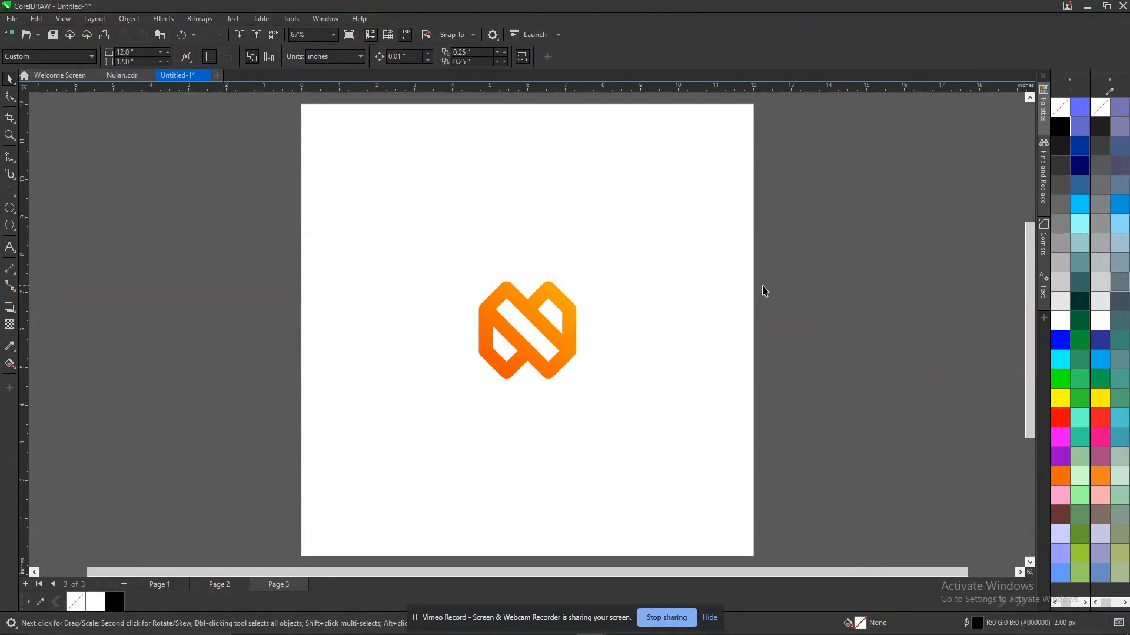
pyautogui.press('pageup')
pyautogui.press('pageup')
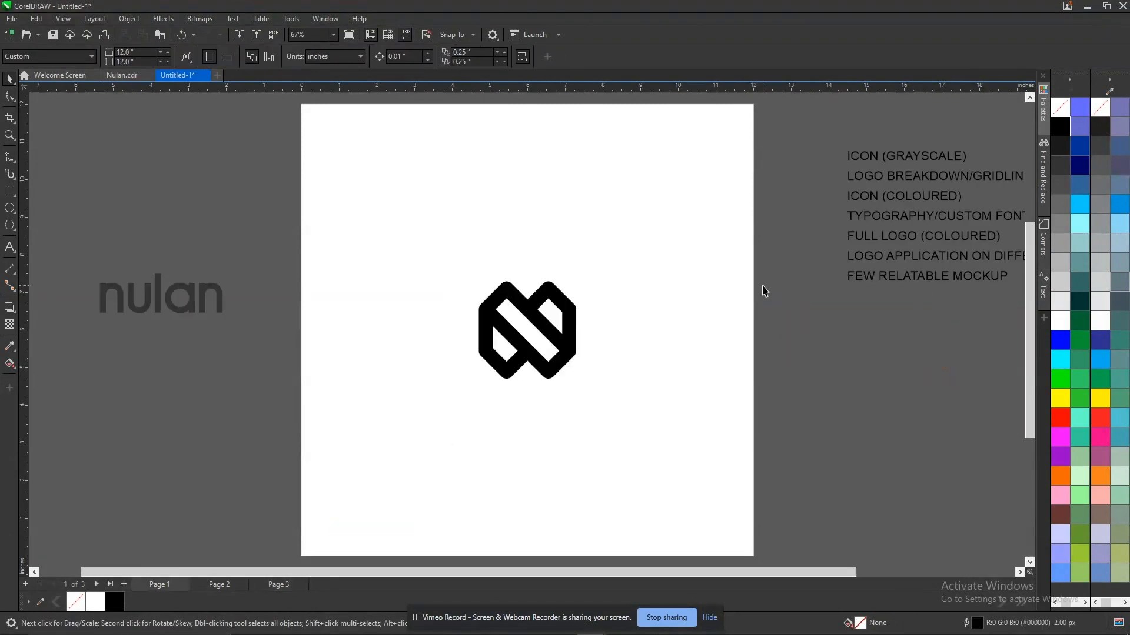
pyautogui.press('pagedown')
pyautogui.press('pagedown')
pyautogui.press('pagedown')
pyautogui.press('Return')
pyautogui.hotkey('ctrl', 'v')
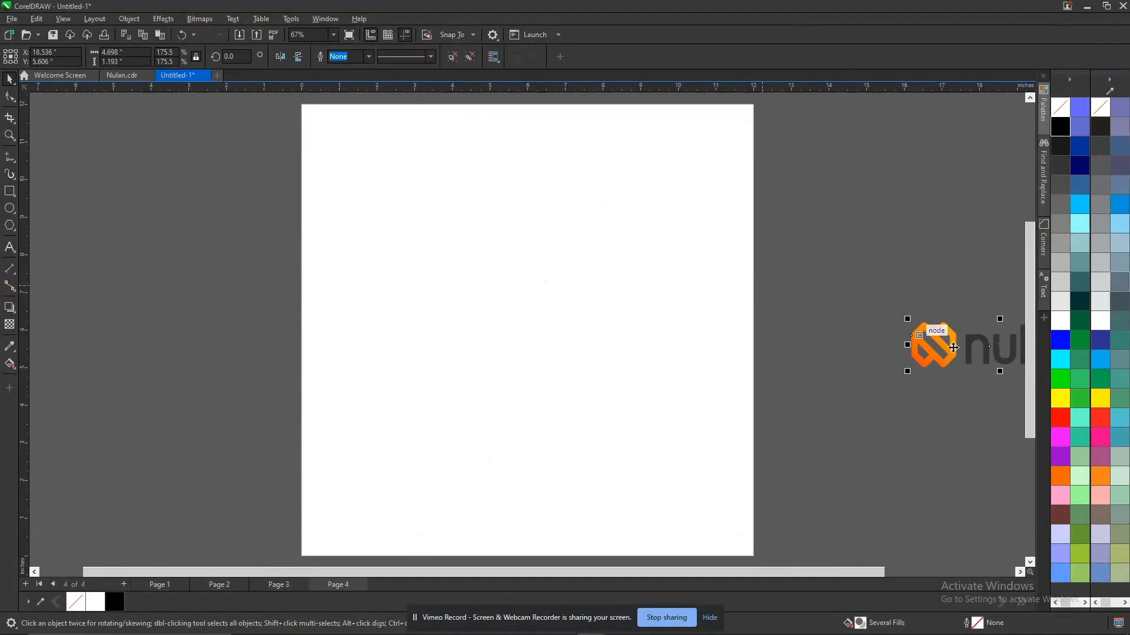
# Leave only the nulan wordmark on page 4, centred and enlarged to about 4.1 inches wide, with a full-logo copy beside the page.
pyautogui.moveTo(953, 348); pyautogui.dragTo(386, 323)
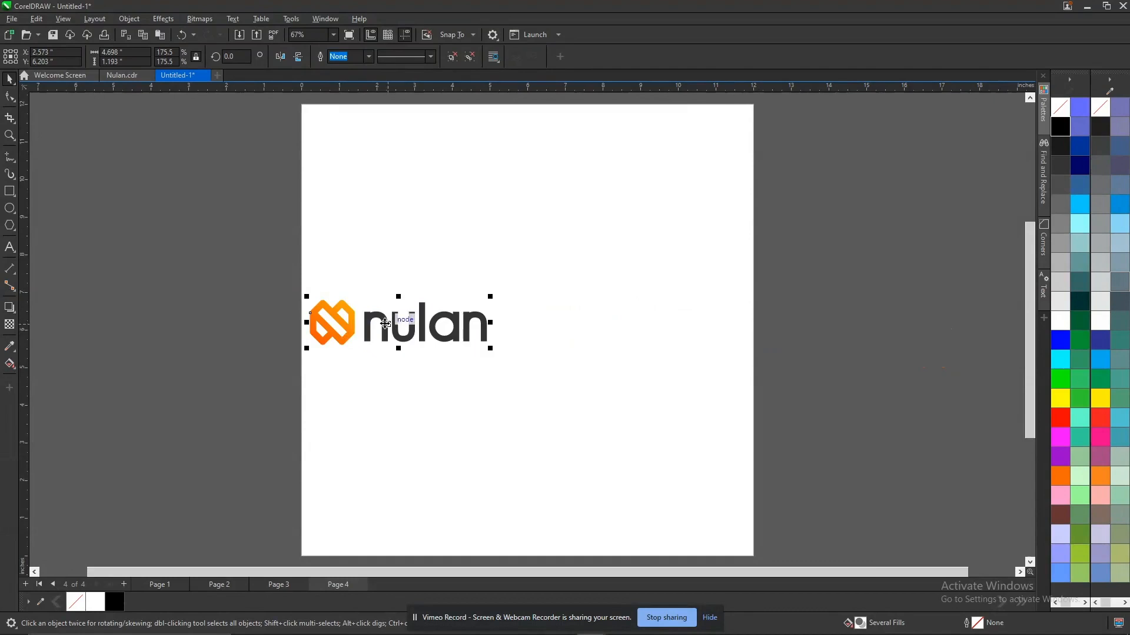
pyautogui.click(386, 324)
pyautogui.moveTo(321, 322); pyautogui.dragTo(817, 316)
pyautogui.hotkey('ctrl', 'v')
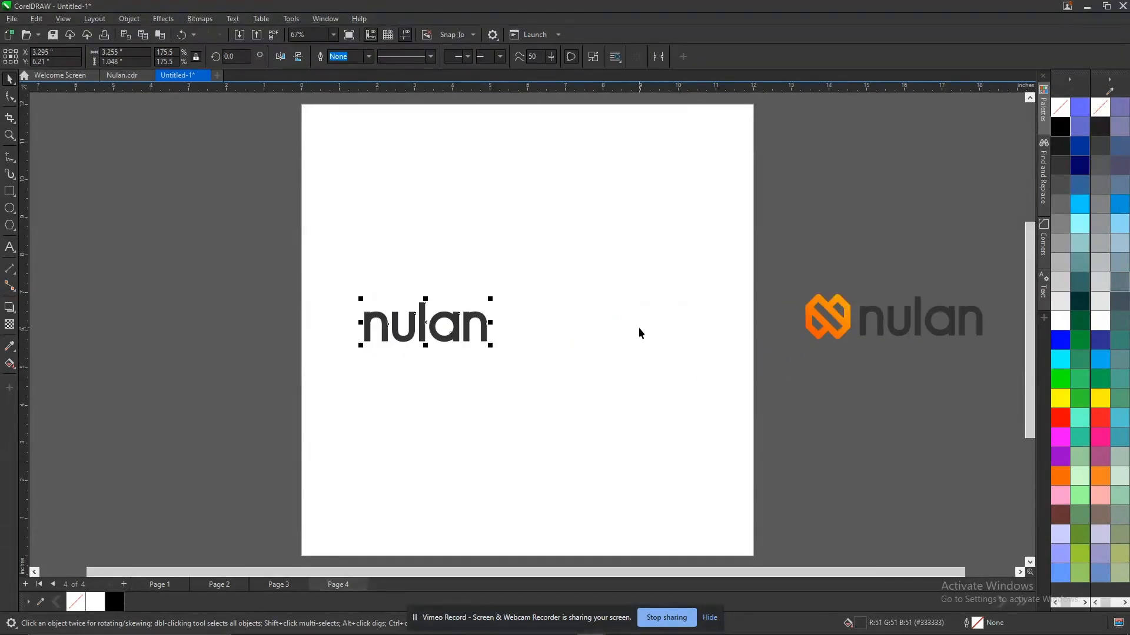
pyautogui.press('p')
pyautogui.moveTo(596, 305); pyautogui.dragTo(609, 301)
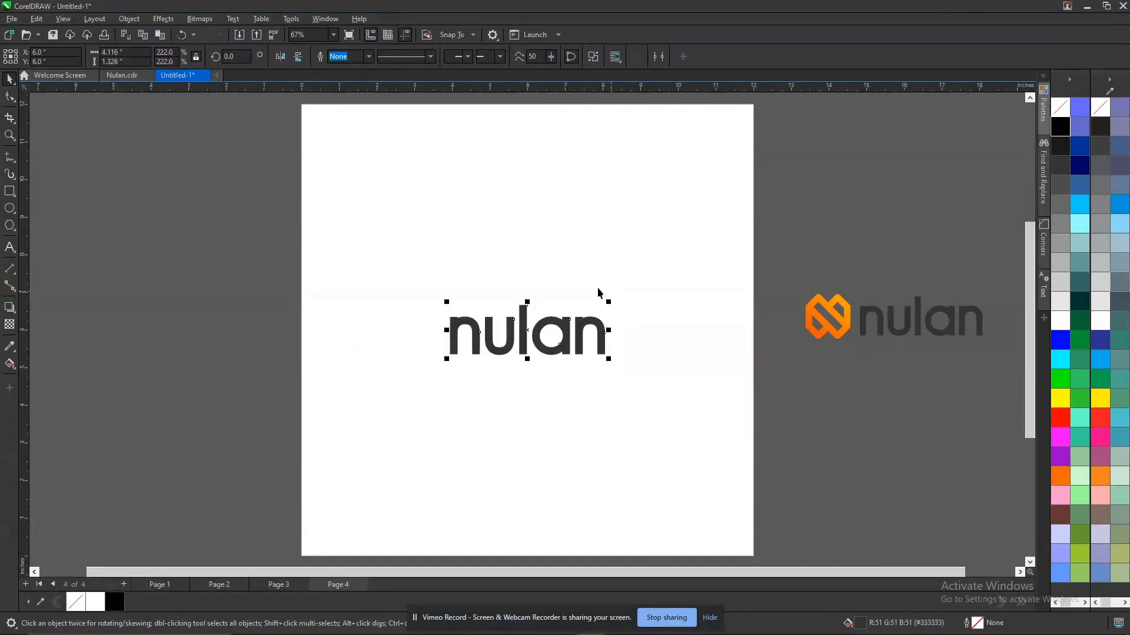
# Add the heading text CUSTOM TYPOGRAPHY above the nulan wordmark on page 4.
pyautogui.click(9, 247)
pyautogui.click(487, 269)
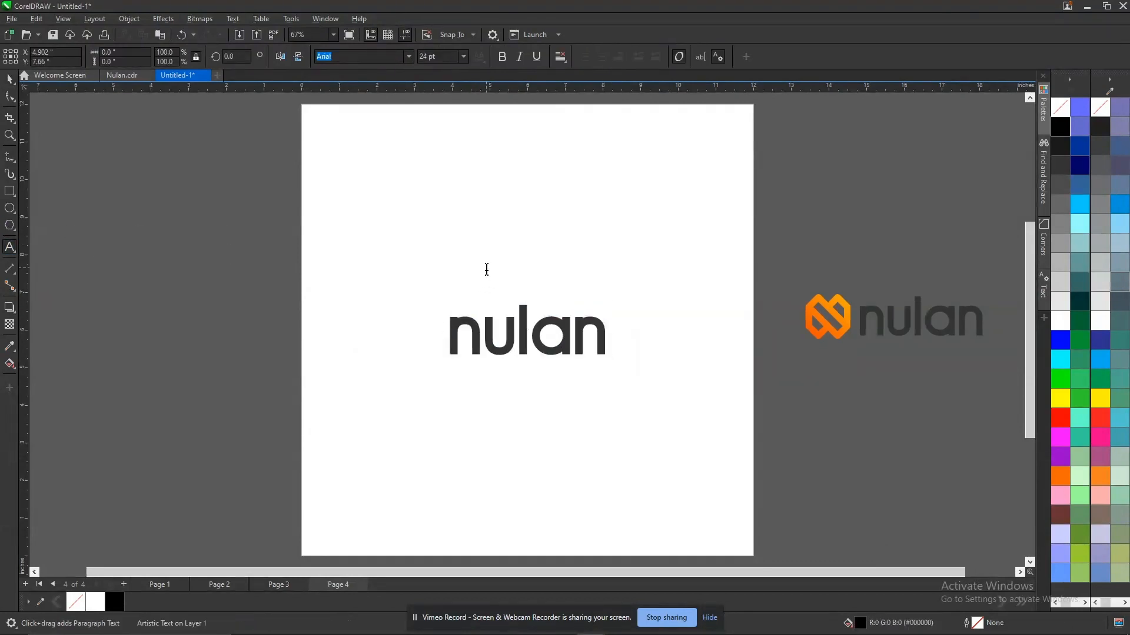
pyautogui.write('CUSTO')
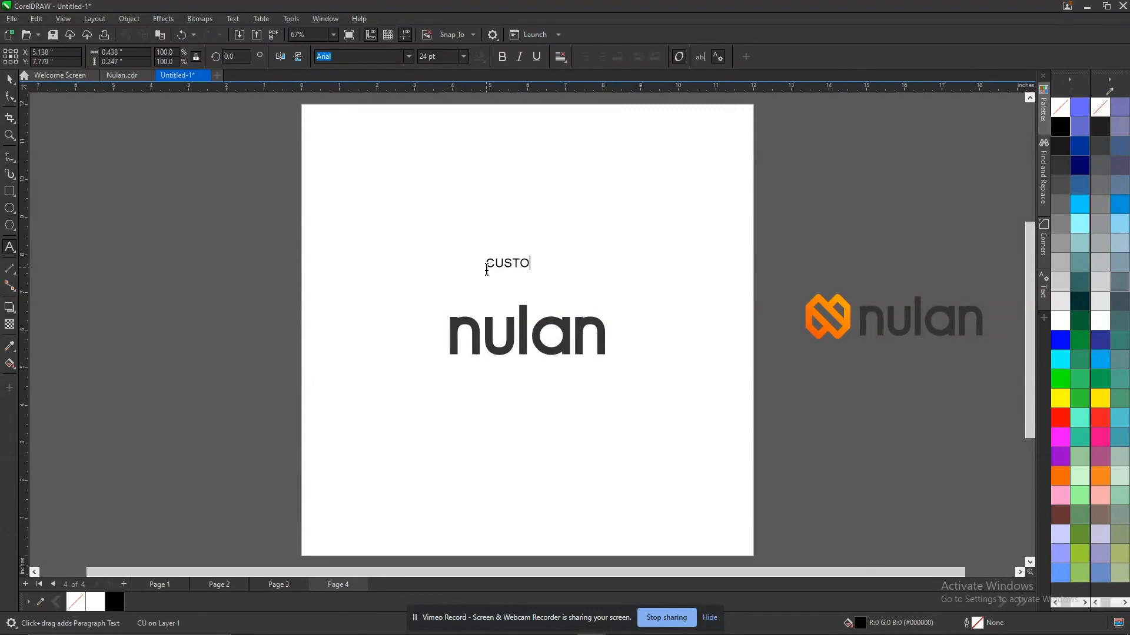
pyautogui.write('M TYPOGRAPHY')
pyautogui.hotkey('ctrl', 'space')
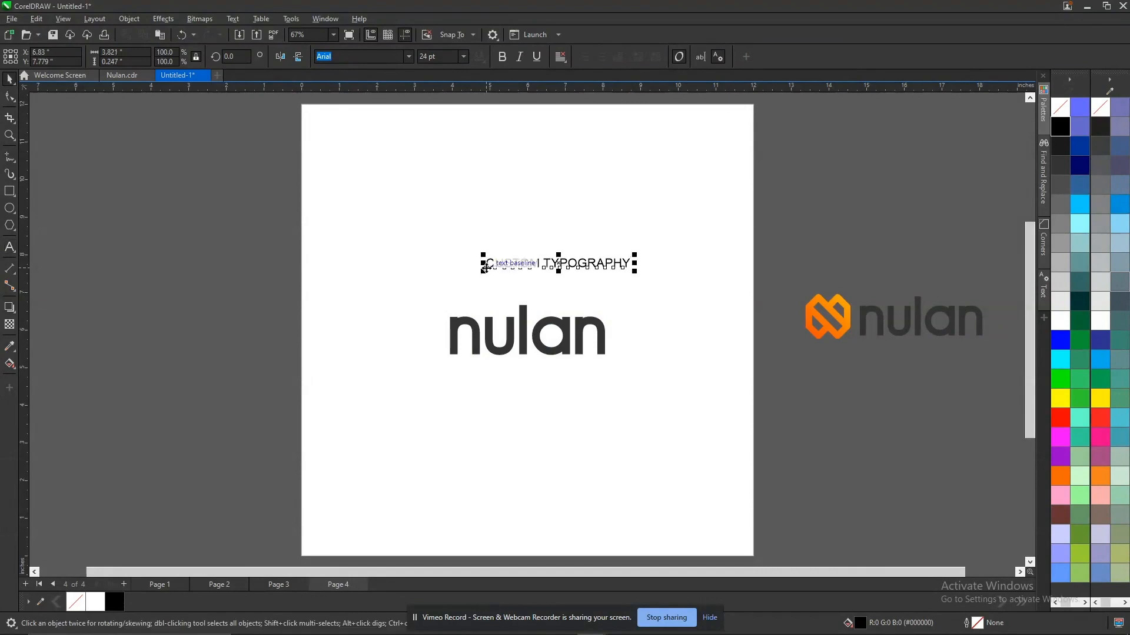
# Centre the CUSTOM TYPOGRAPHY heading horizontally over the wordmark and move it up to about 9.6 inches vertically.
pyautogui.keyDown('shift'); pyautogui.click(526, 327); pyautogui.keyUp('shift')
pyautogui.press('c')
pyautogui.click(528, 259)
pyautogui.click(527, 262)
pyautogui.click(521, 264)
pyautogui.click(523, 265)
pyautogui.moveTo(526, 262); pyautogui.dragTo(527, 192)
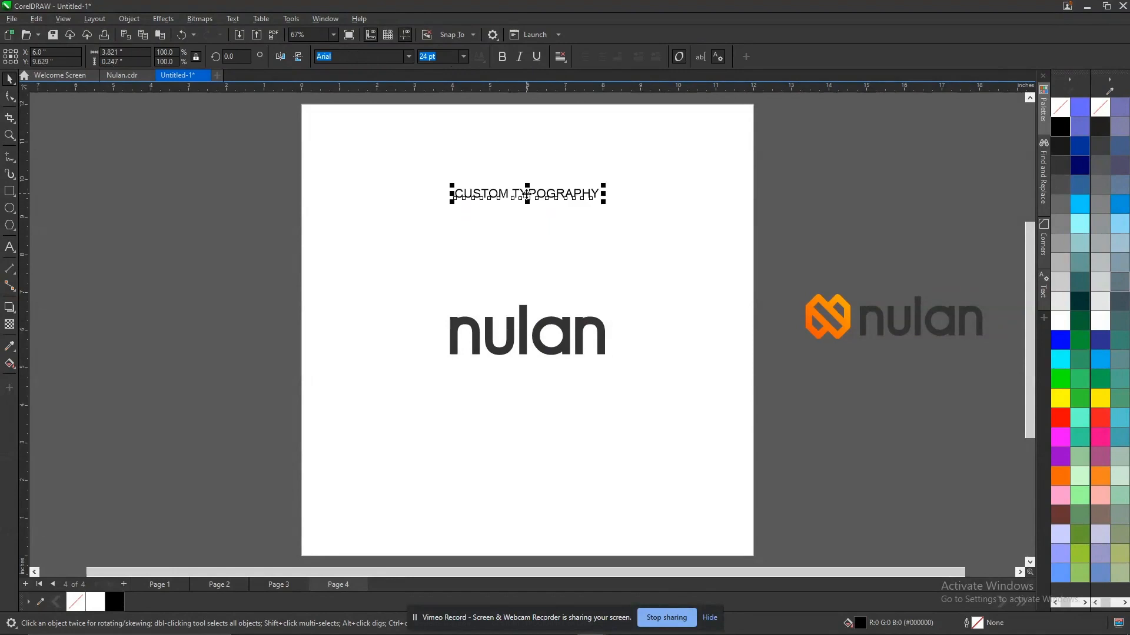
# Set the text alignment of the CUSTOM TYPOGRAPHY heading to centre.
pyautogui.doubleClick(526, 194)
pyautogui.hotkey('ctrl', 'a')
pyautogui.hotkey('ctrl', 'c')
pyautogui.hotkey('ctrl', 'e')
pyautogui.hotkey('ctrl', 'space')
# Paste a copy of the CUSTOM TYPOGRAPHY heading onto page 3 and change its text to COLOURED ICON.
pyautogui.press('pageup')
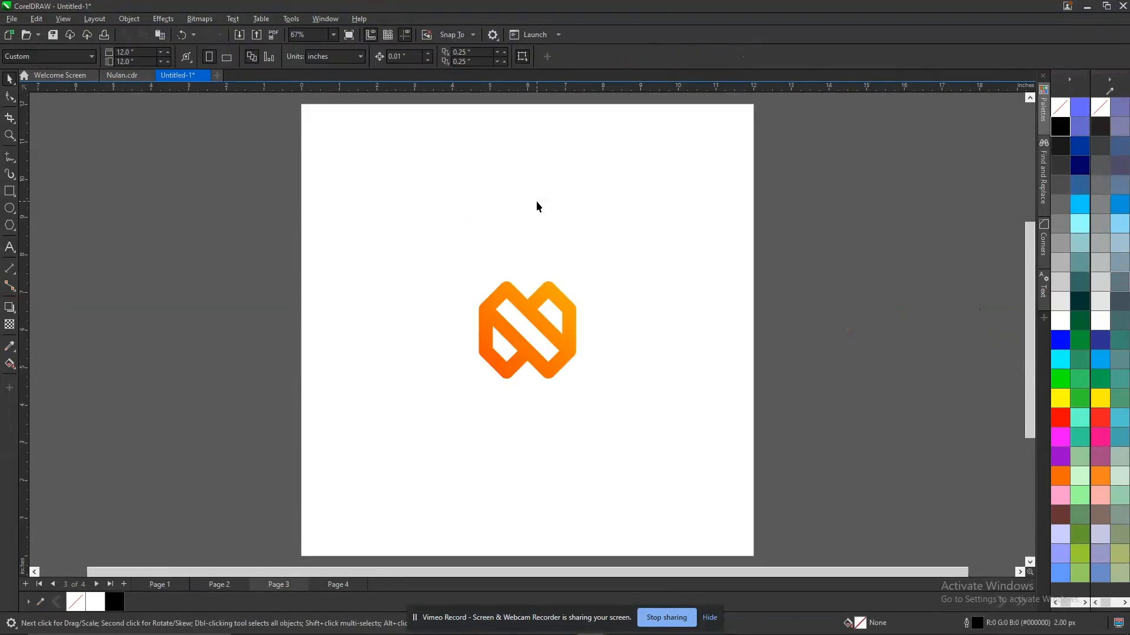
pyautogui.hotkey('ctrl', 'v')
pyautogui.press('F8')
pyautogui.click(540, 195)
pyautogui.hotkey('ctrl', 'a')
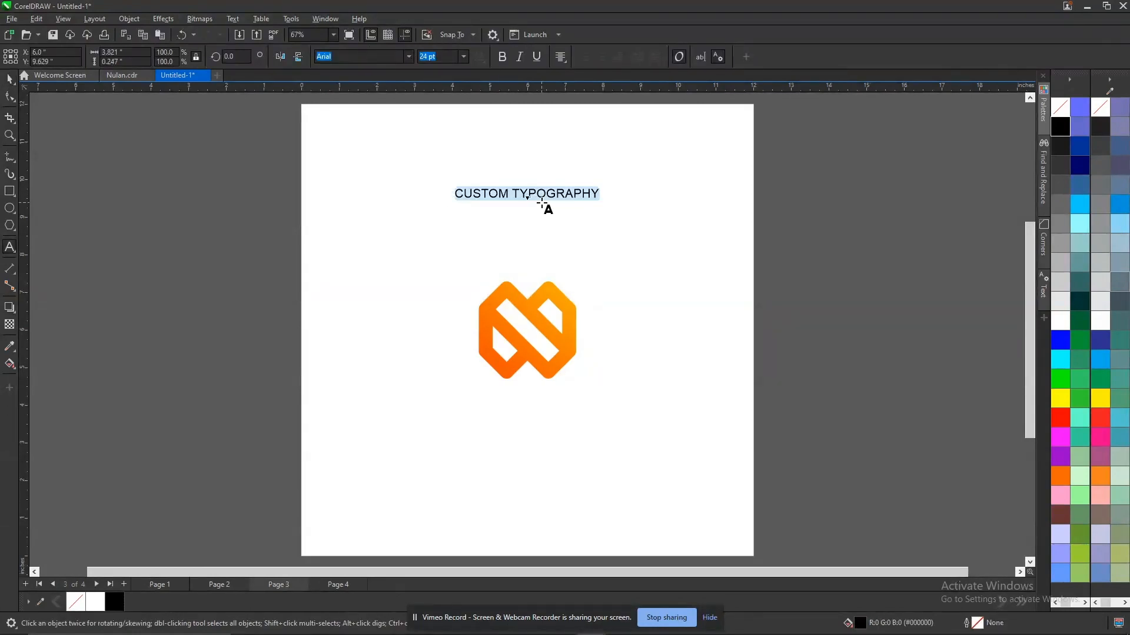
pyautogui.write('cOLO')
pyautogui.press('BackSpace')
pyautogui.press('BackSpace')
pyautogui.press('BackSpace')
pyautogui.press('Escape')
pyautogui.press('BackSpace')
pyautogui.write('COLOPUR')
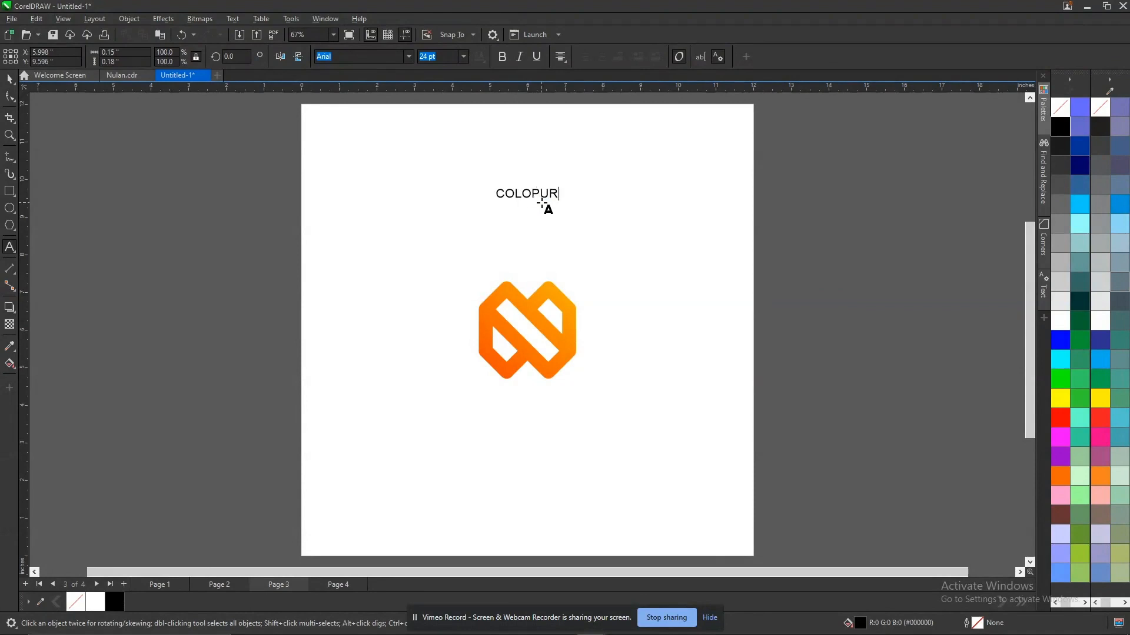
pyautogui.press('BackSpace')
pyautogui.press('BackSpace')
pyautogui.press('BackSpace')
pyautogui.write('URED ICON')
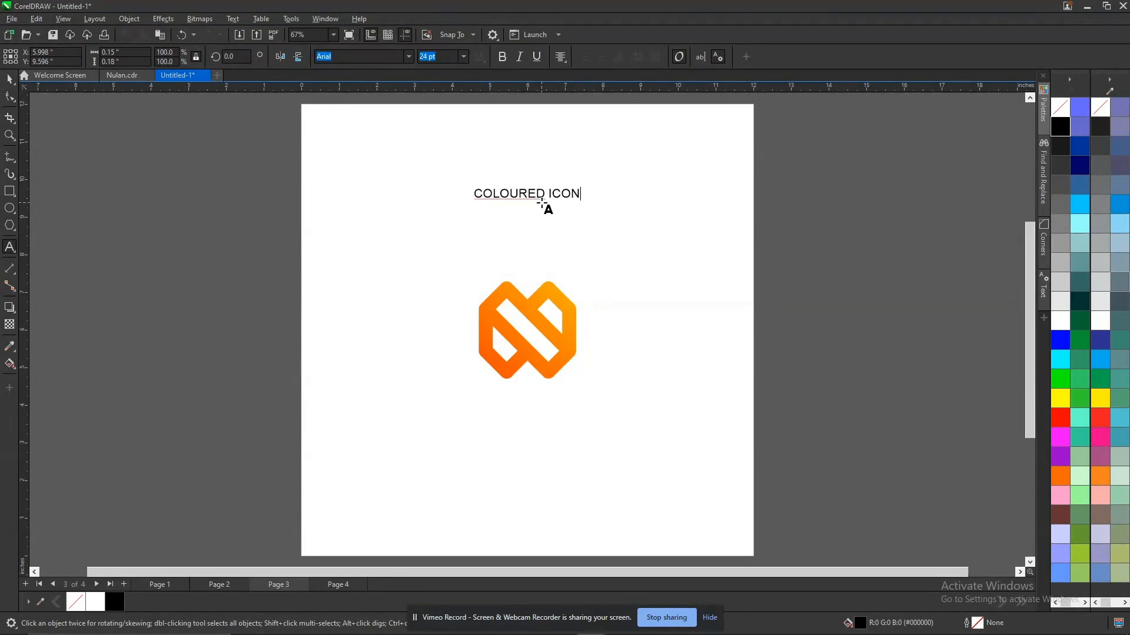
pyautogui.click(499, 195)
pyautogui.click(510, 199)
pyautogui.hotkey('ctrl', 'space')
# Paste a copy of the COLOURED ICON heading onto page 2 and move it above the icon sketch photo.
pyautogui.press('pageup')
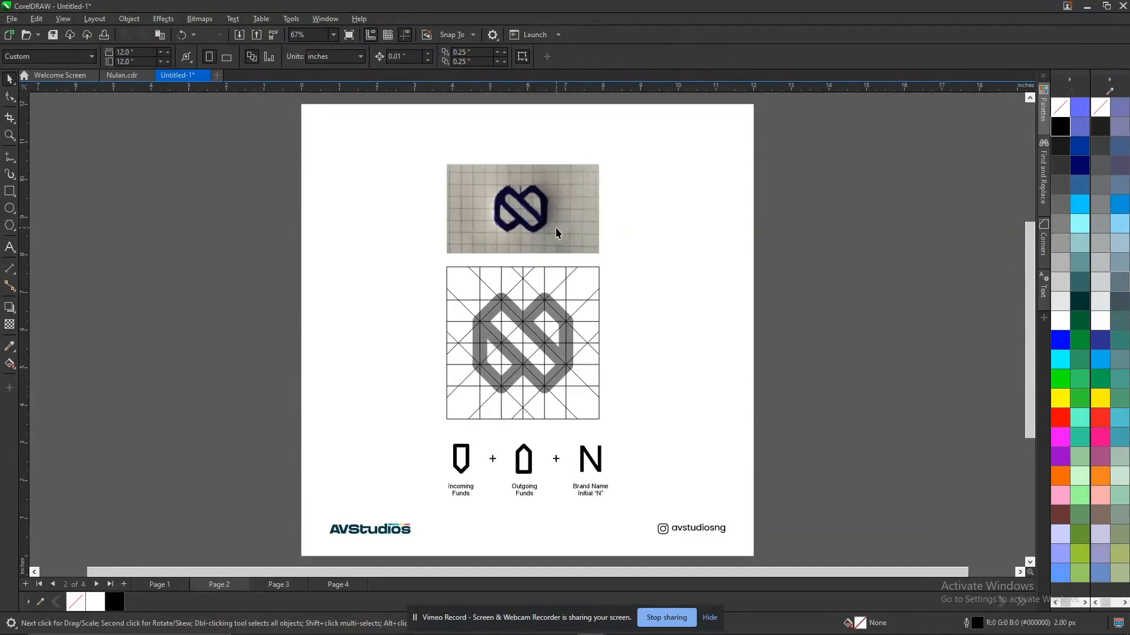
pyautogui.hotkey('ctrl', 'v')
pyautogui.moveTo(538, 199); pyautogui.dragTo(543, 152)
# Replace the heading text on page 2 with CONSTRUCTION & GRID.
pyautogui.doubleClick(543, 152)
pyautogui.hotkey('ctrl', 'a')
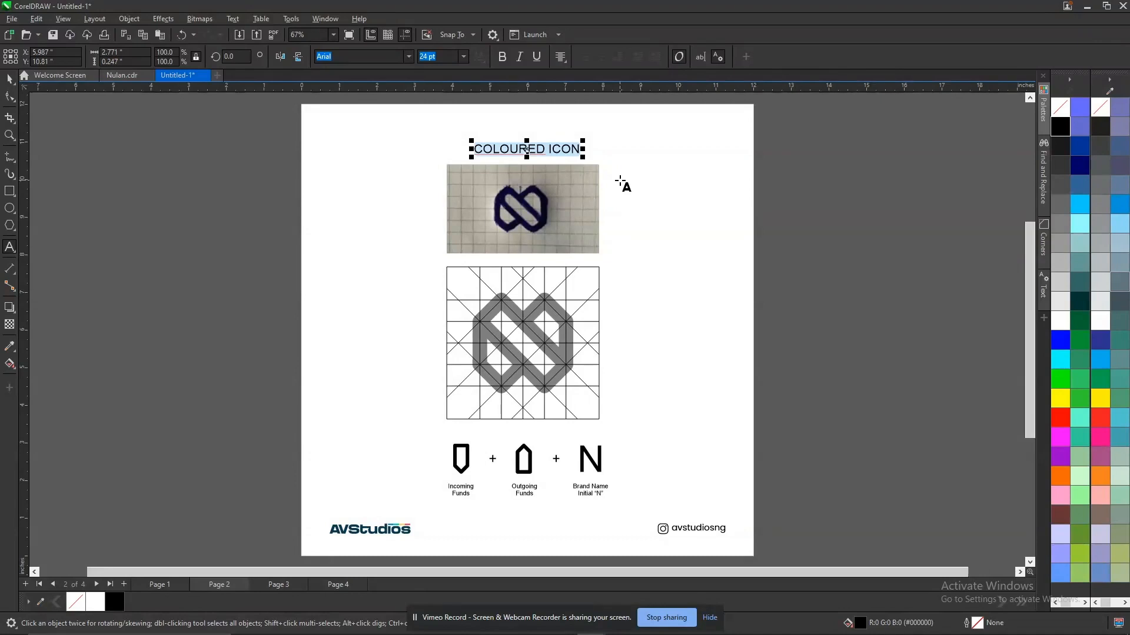
pyautogui.write('GR')
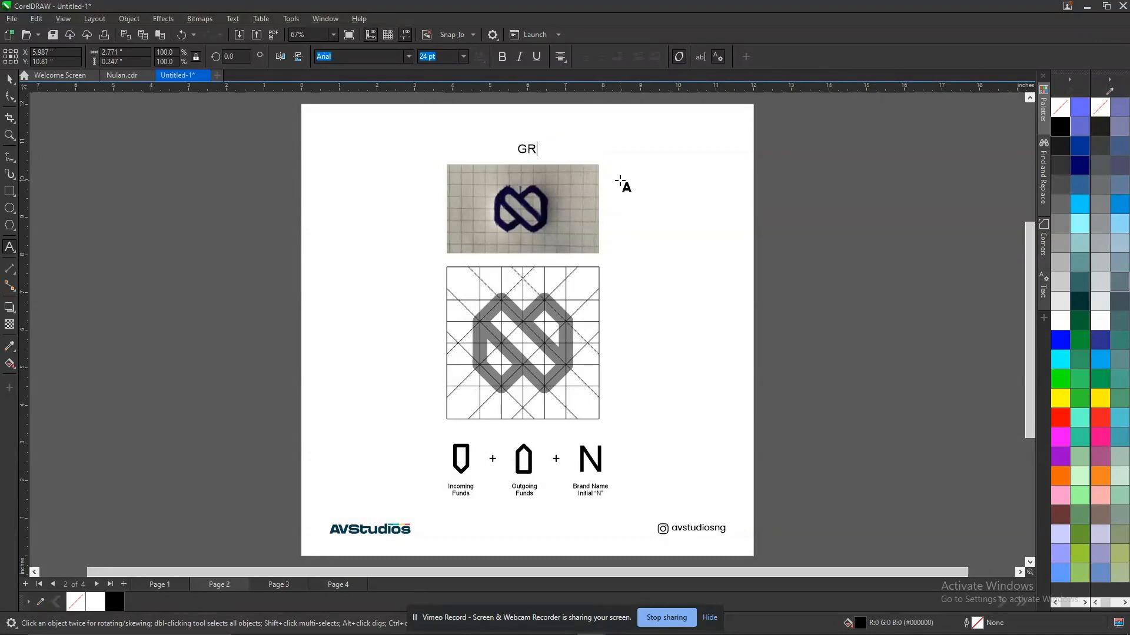
pyautogui.press('BackSpace')
pyautogui.press('BackSpace')
pyautogui.write('CONSTRUCTION')
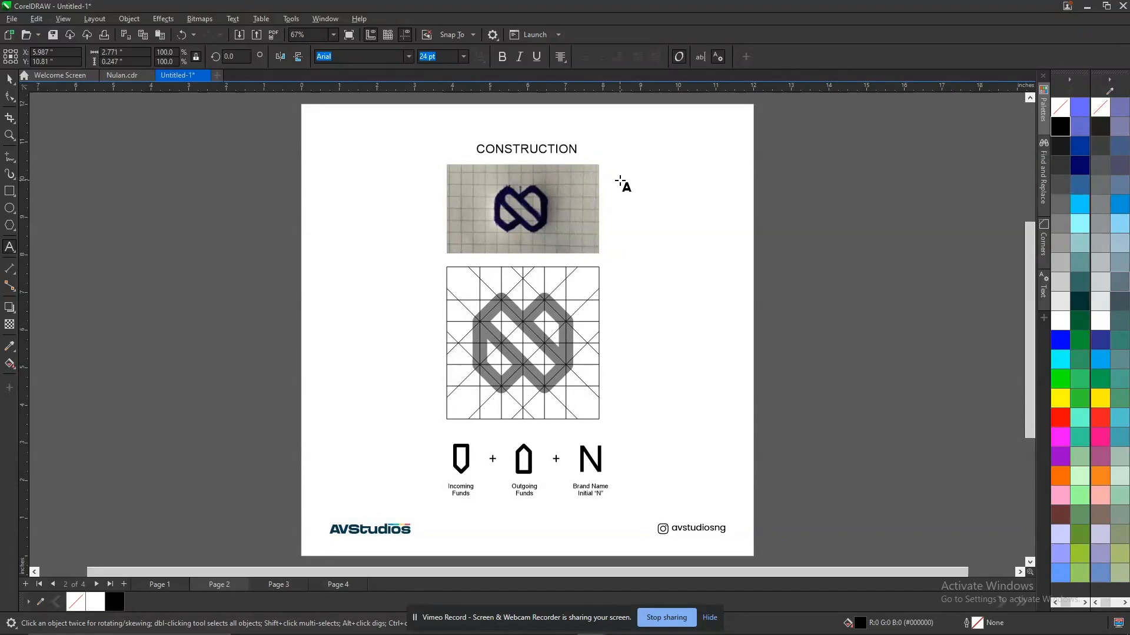
pyautogui.write(' & ')
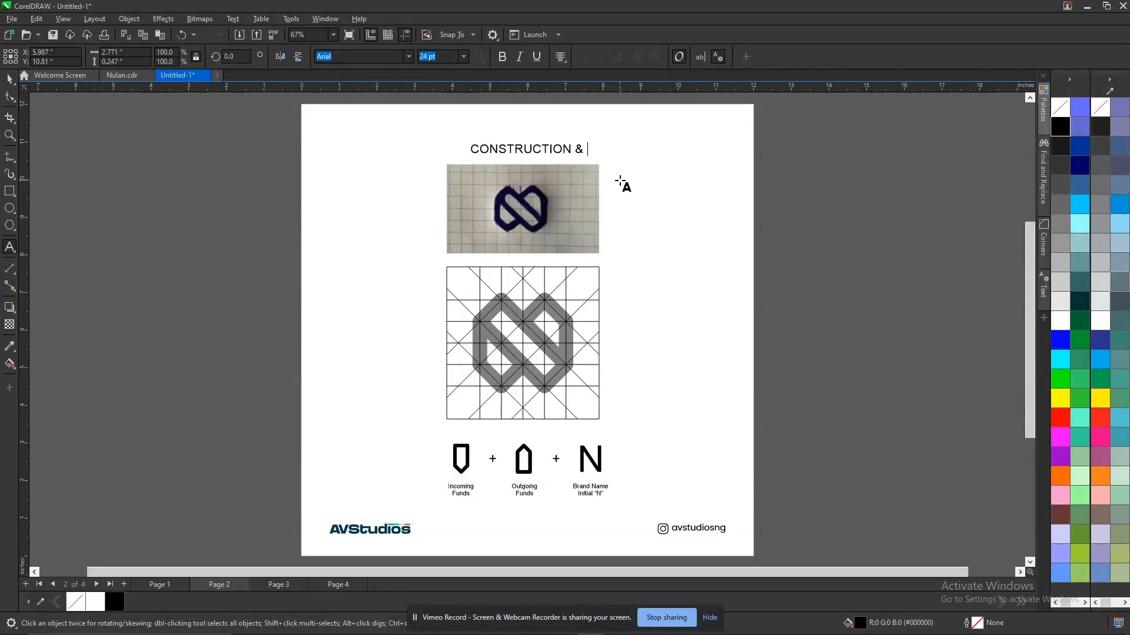
pyautogui.write('GRID')
pyautogui.hotkey('ctrl', 'space')
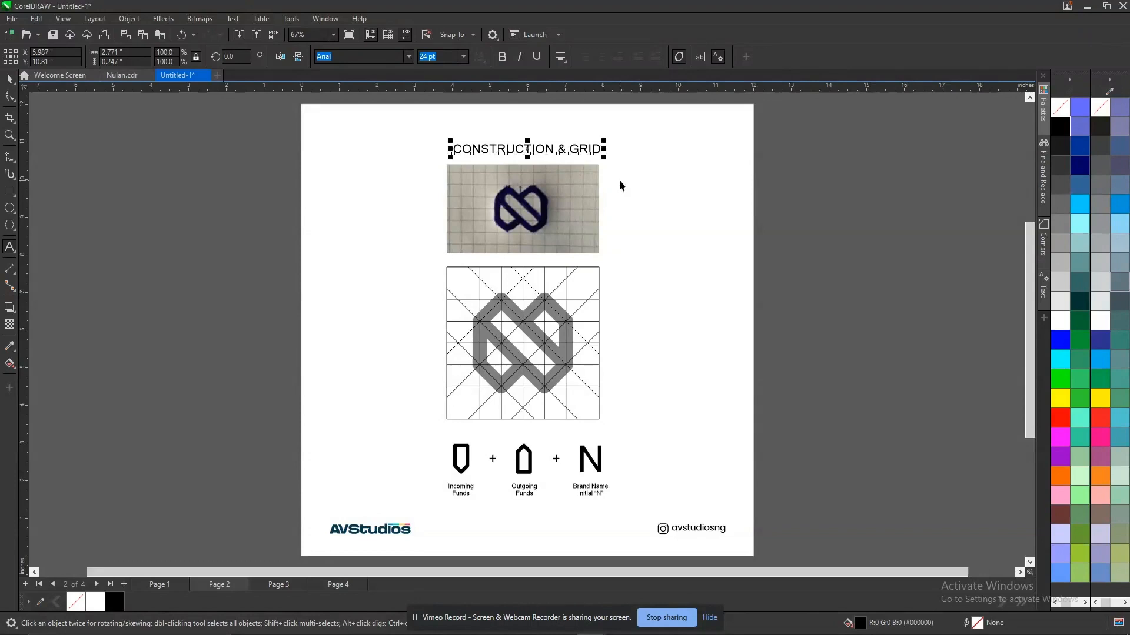
pyautogui.click(619, 177)
# Delete the icon sketch photo and the AVStudios logo and Instagram handle from page 2.
pyautogui.click(528, 206)
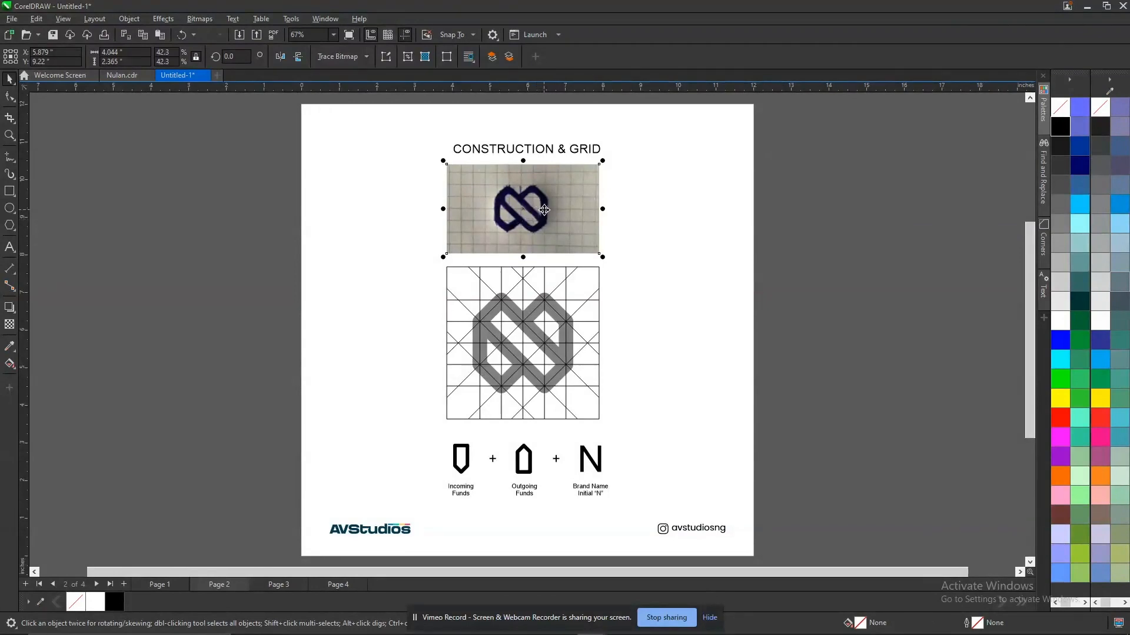
pyautogui.click(815, 174)
pyautogui.click(542, 204)
pyautogui.press('Delete')
pyautogui.hotkey('ctrl', 'a')
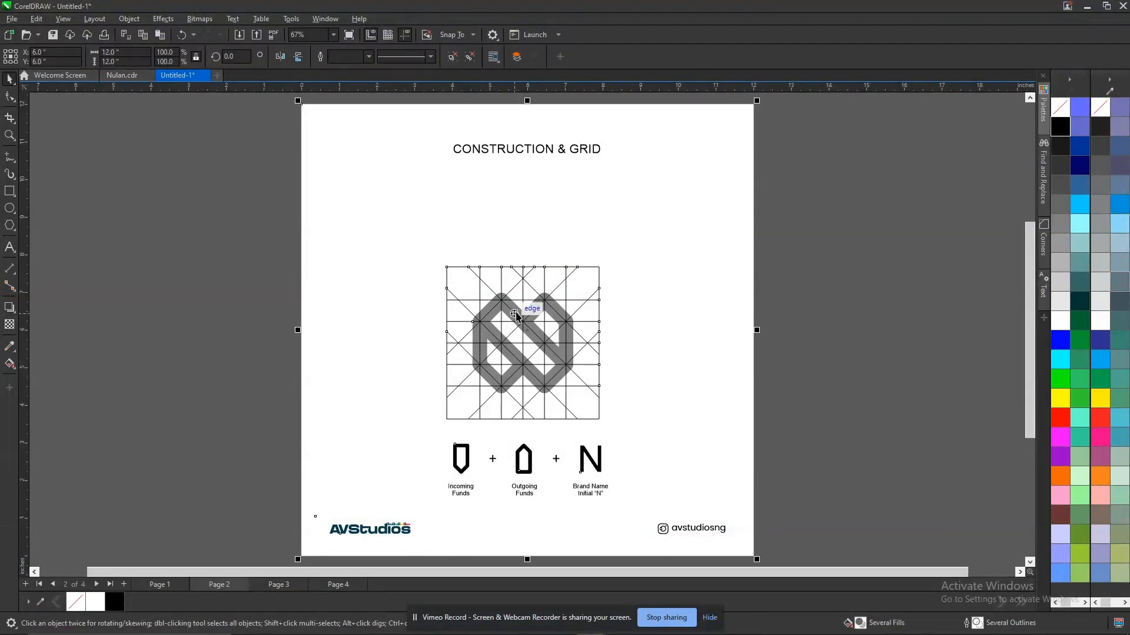
pyautogui.press('Escape')
pyautogui.click(674, 529)
pyautogui.press('Delete')
# Move the icon grid and the symbol breakdown up towards the page 2 heading, and check the breakdown labels.
pyautogui.moveTo(242, 220); pyautogui.dragTo(671, 522)
pyautogui.moveTo(563, 387); pyautogui.dragTo(558, 334)
pyautogui.click(865, 343)
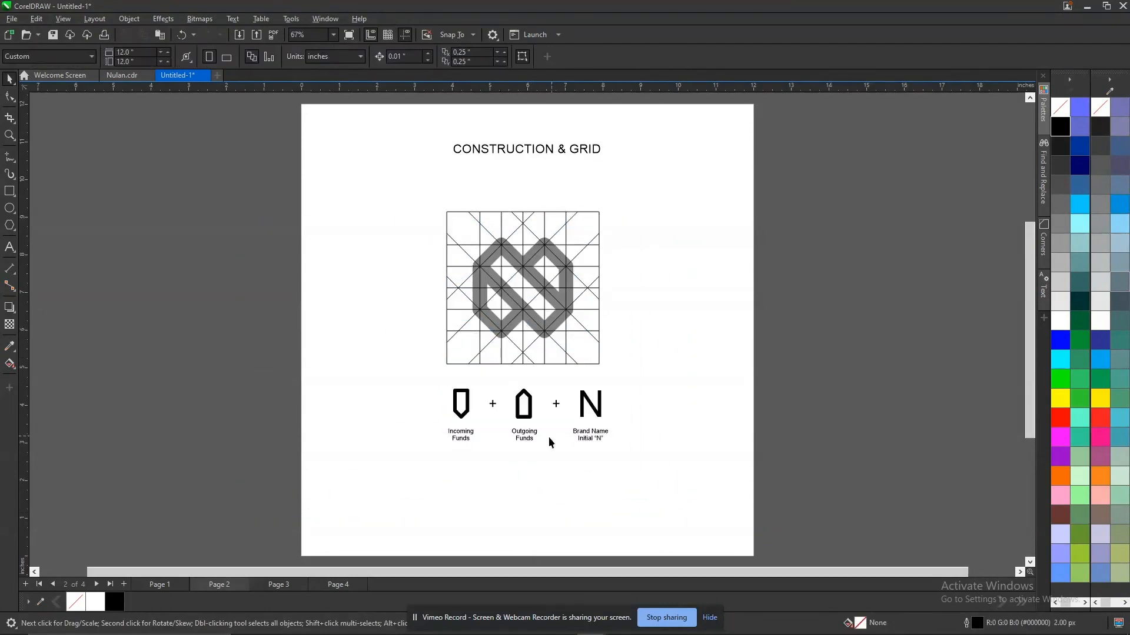
pyautogui.scroll(-1, 551, 442)
pyautogui.scroll(4, 551, 443)
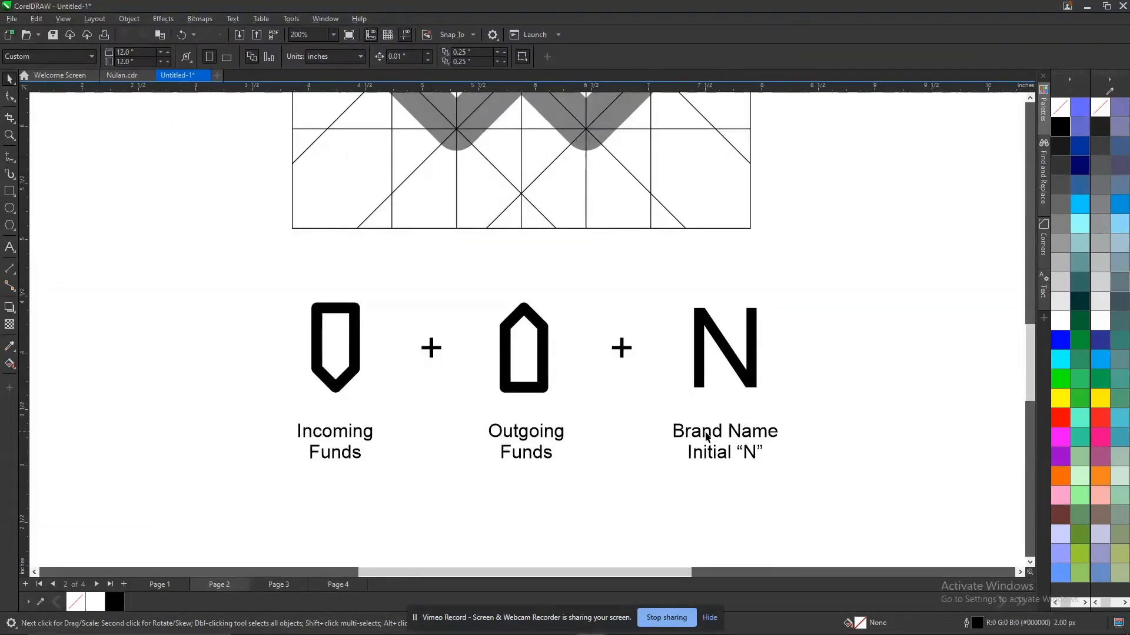
pyautogui.scroll(-1, 705, 433)
pyautogui.hotkey('shift', 'F4')
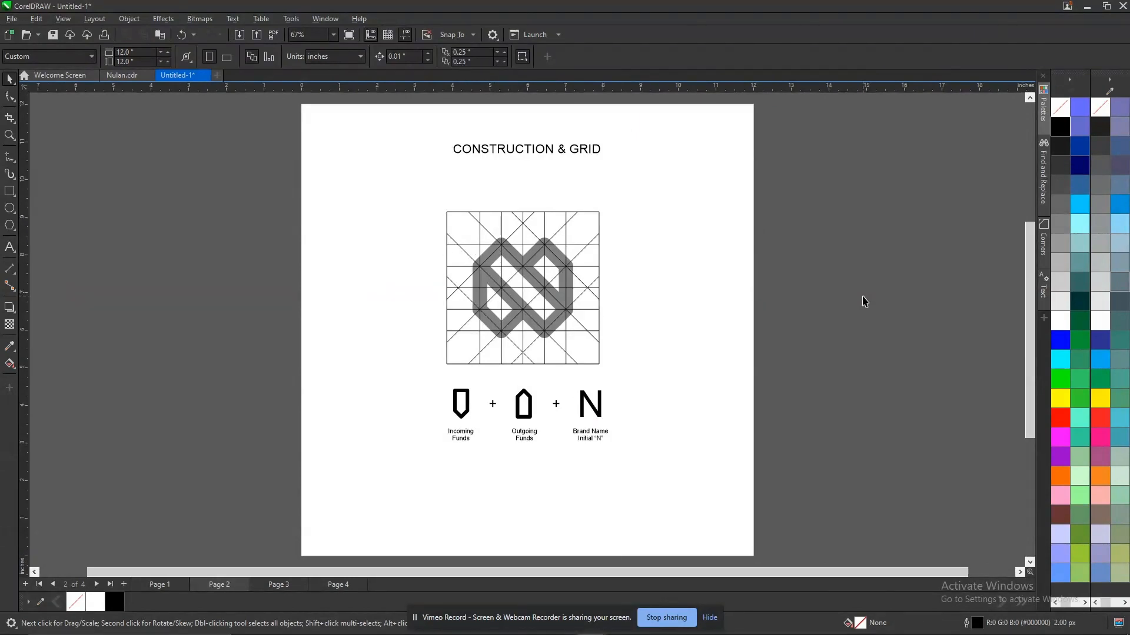
# Paste a copy of the COLOURED ICON heading onto page 1 and change its text to ICON (GREYSCALE).
pyautogui.press('pageup')
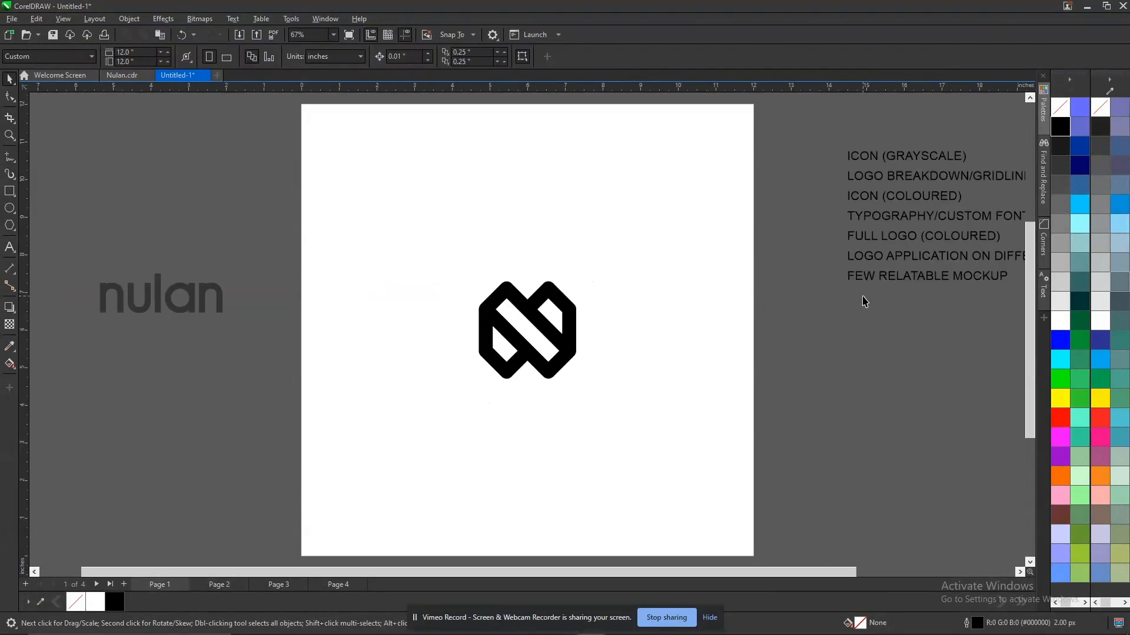
pyautogui.hotkey('ctrl', 'v')
pyautogui.click(544, 194)
pyautogui.doubleClick(544, 196)
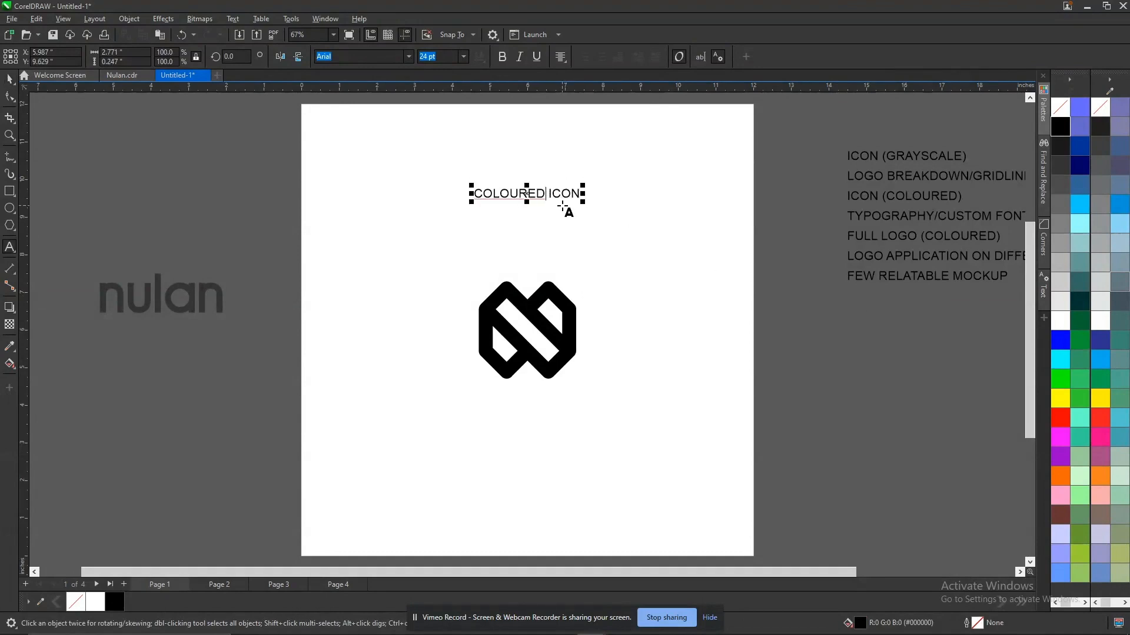
pyautogui.hotkey('shift', 'Home')
pyautogui.press('BackSpace')
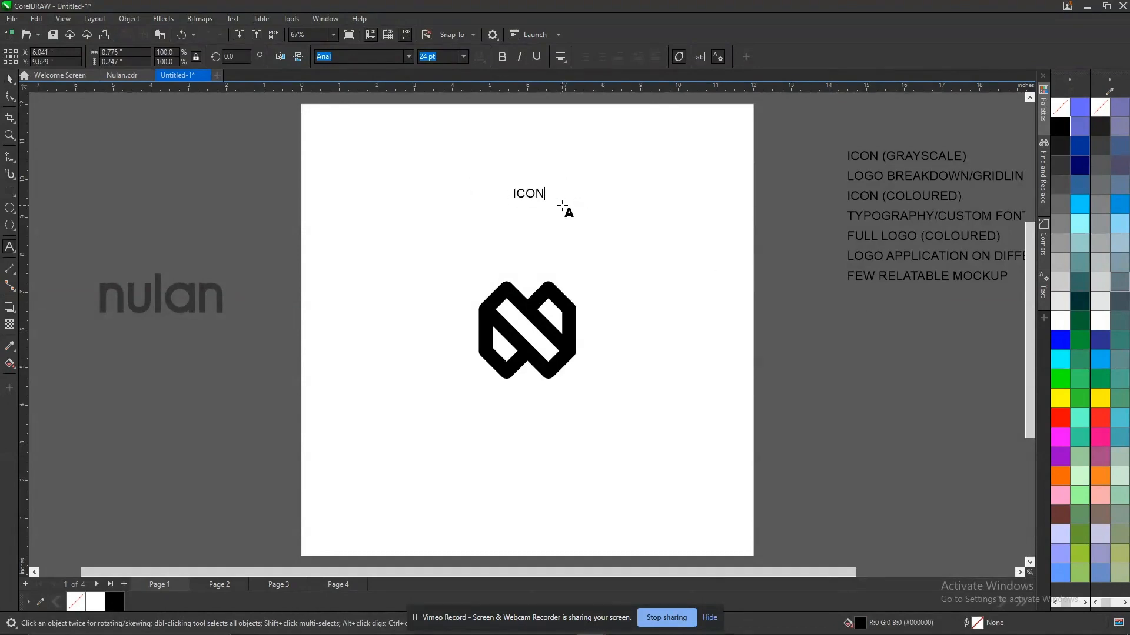
pyautogui.write('()')
pyautogui.press('Left')
pyautogui.write('GREYSC')
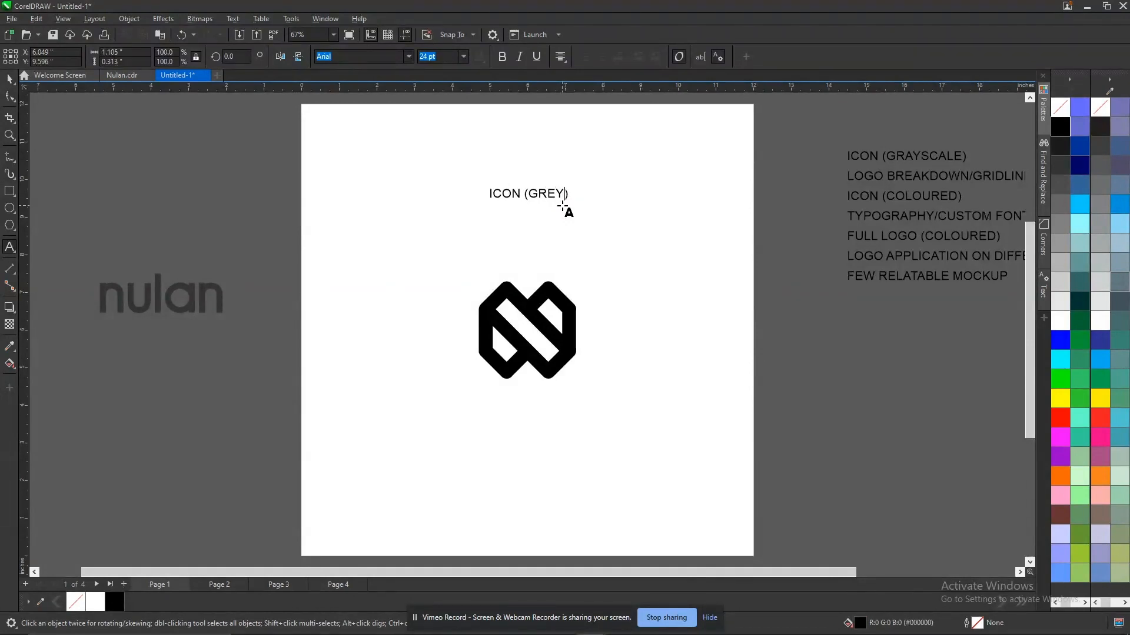
pyautogui.write('ALE')
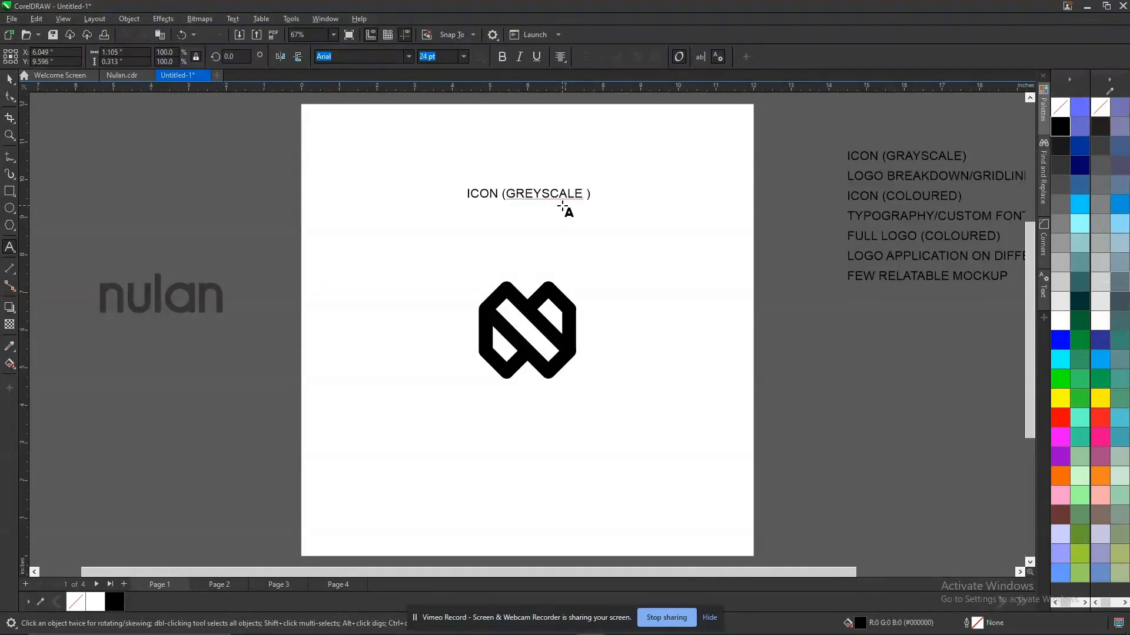
pyautogui.press('BackSpace')
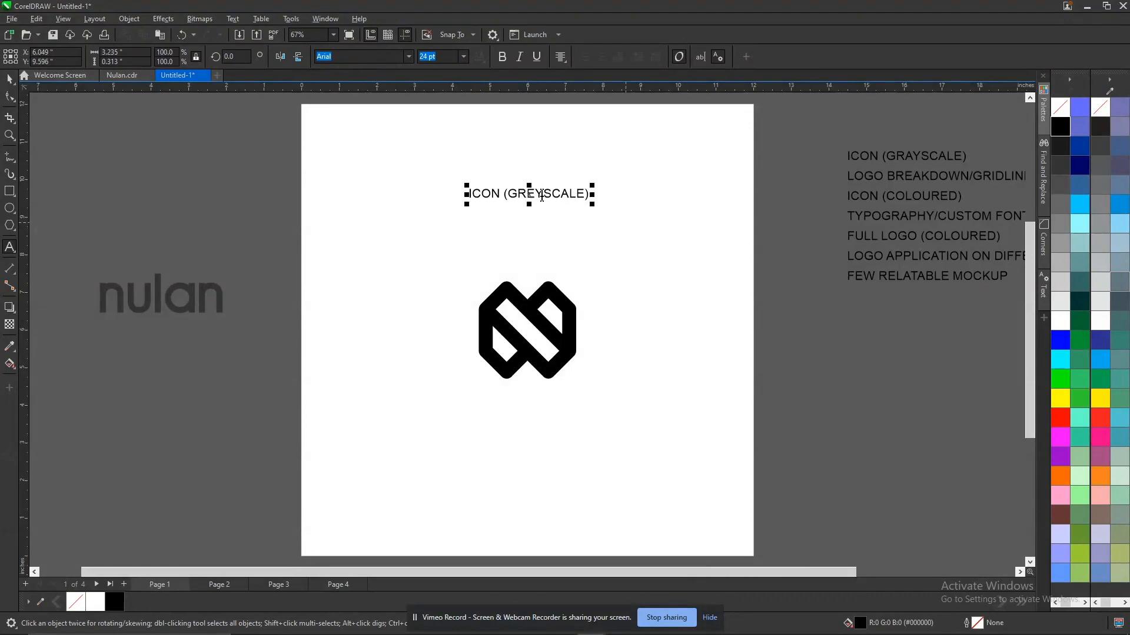
# Correct GREYSCALE in the page 1 heading to the suggested spelling GRAYSCALE, and go to page 3.
pyautogui.rightClick(525, 197)
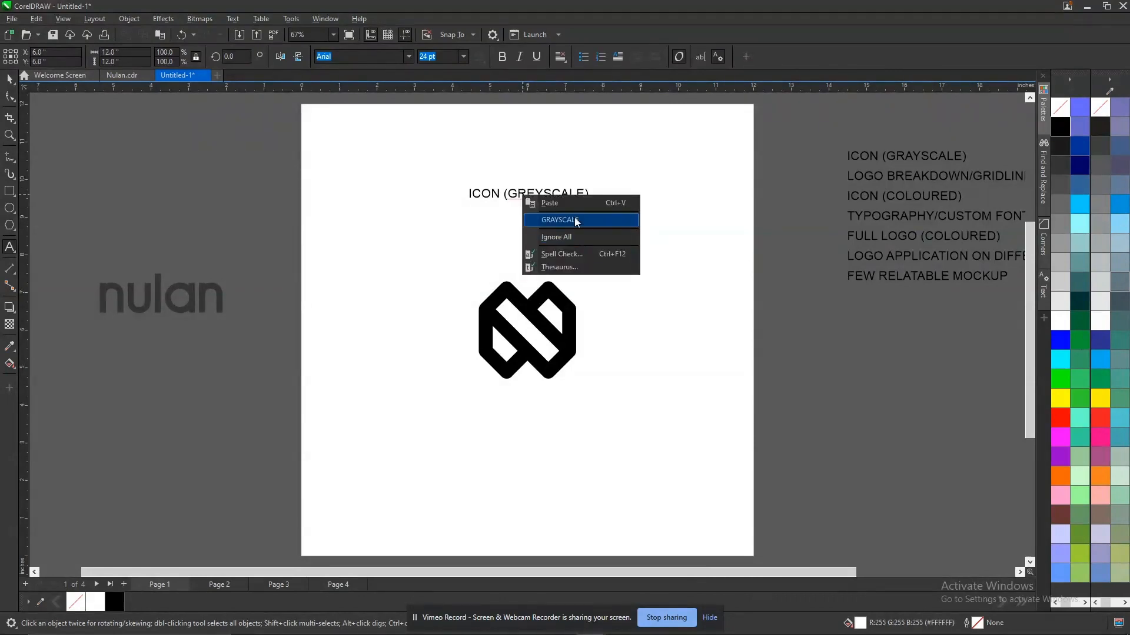
pyautogui.click(579, 220)
pyautogui.hotkey('ctrl', 'space')
pyautogui.click(807, 312)
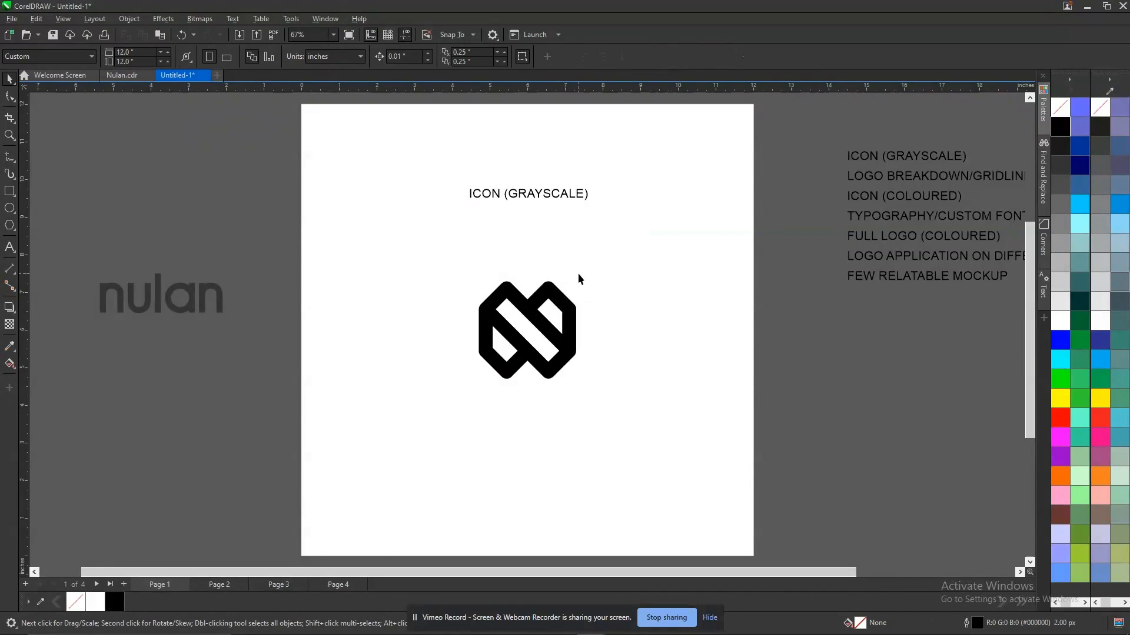
pyautogui.press('pagedown')
# Add a blank page 5 after the CUSTOM TYPOGRAPHY page.
pyautogui.press('pagedown')
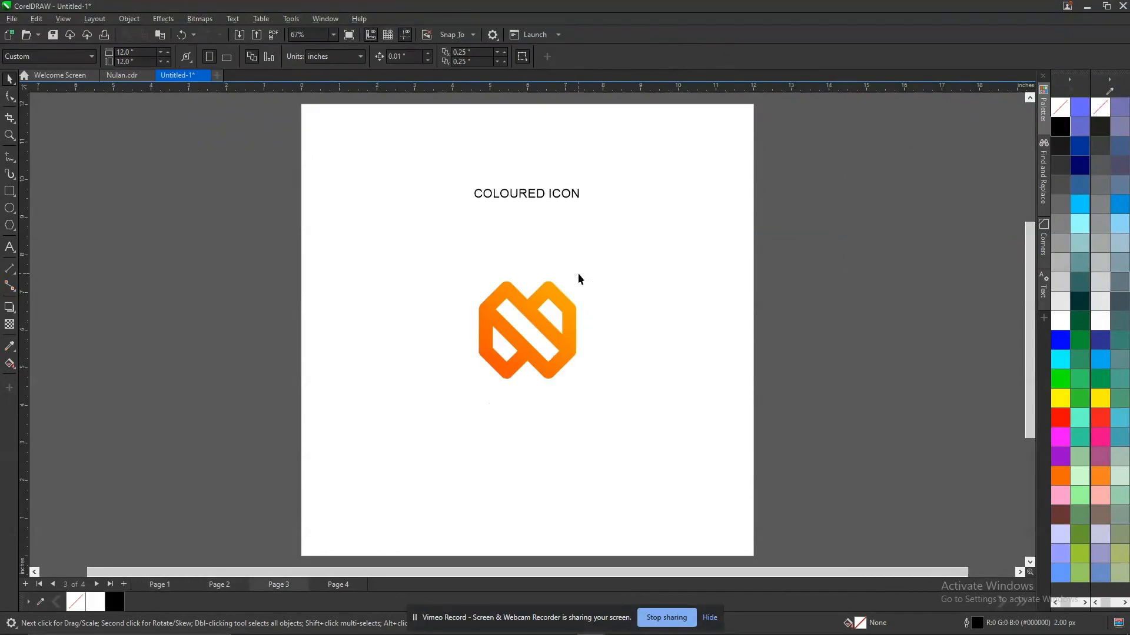
pyautogui.press('pageup')
pyautogui.press('pagedown')
pyautogui.press('pagedown')
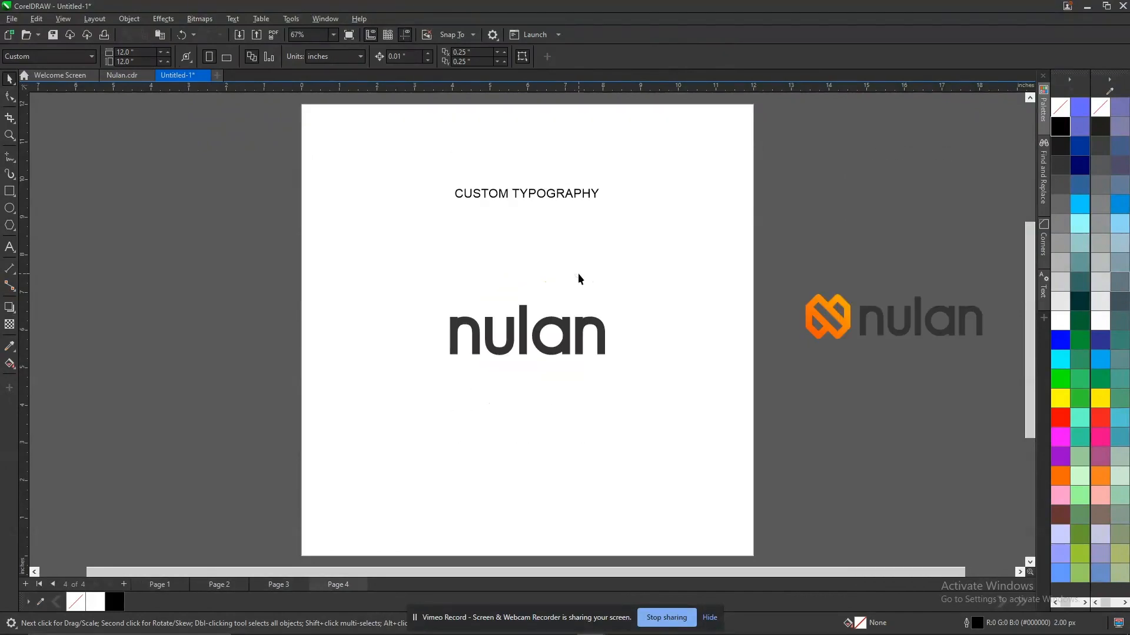
pyautogui.press('pagedown')
pyautogui.press('Escape')
pyautogui.press('pagedown')
pyautogui.press('Return')
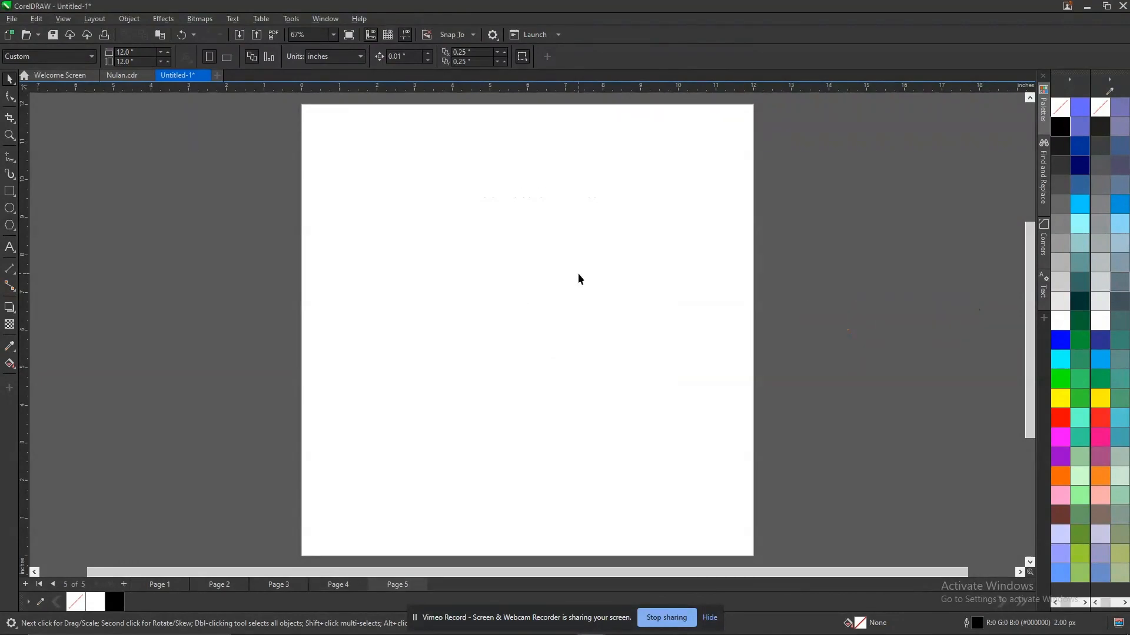
# Copy the full nulan logo beside page 4 and paste it centred on page 5.
pyautogui.press('pageup')
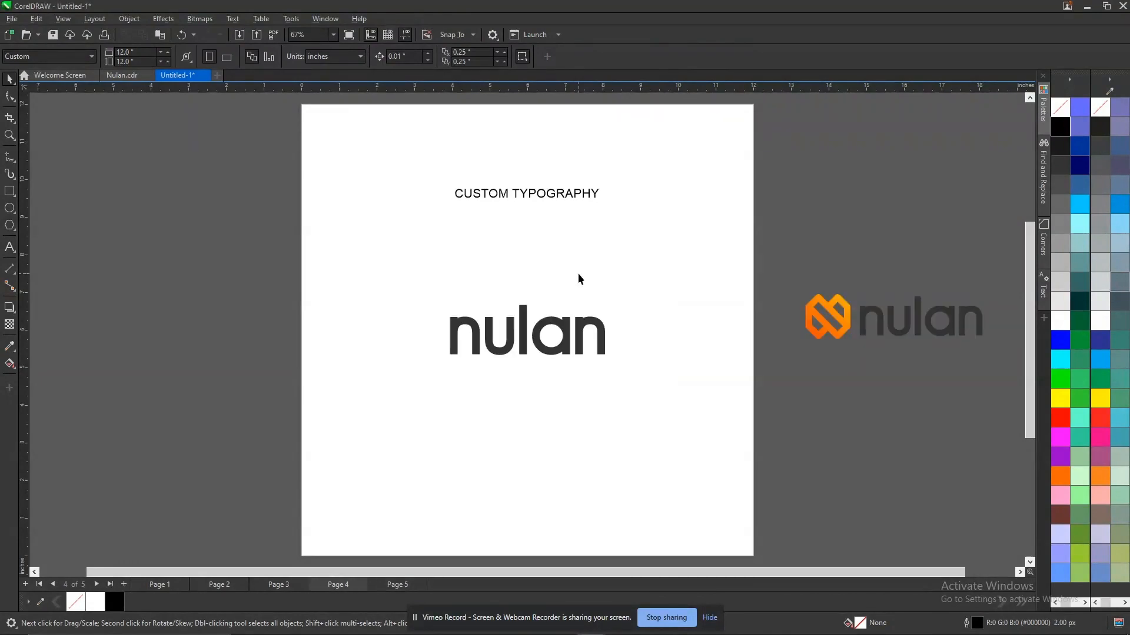
pyautogui.click(844, 328)
pyautogui.press('pagedown')
pyautogui.hotkey('ctrl', 'v')
pyautogui.press('p')
pyautogui.click(781, 238)
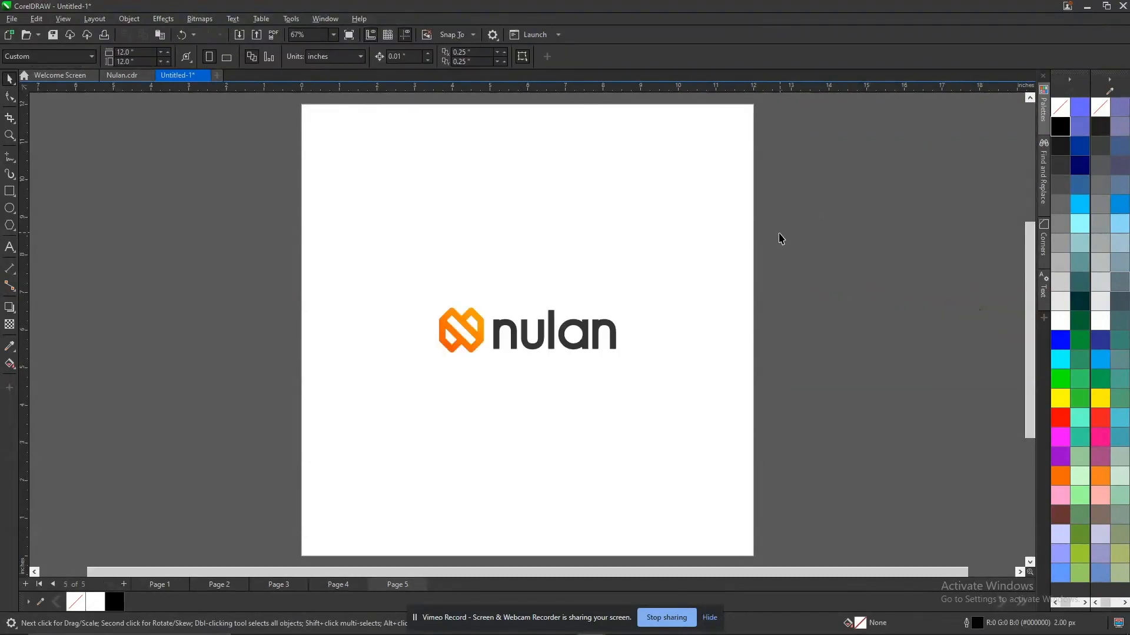
# Paste a copy of the CUSTOM TYPOGRAPHY heading onto page 5 and change its text to FULL LOGO.
pyautogui.press('pageup')
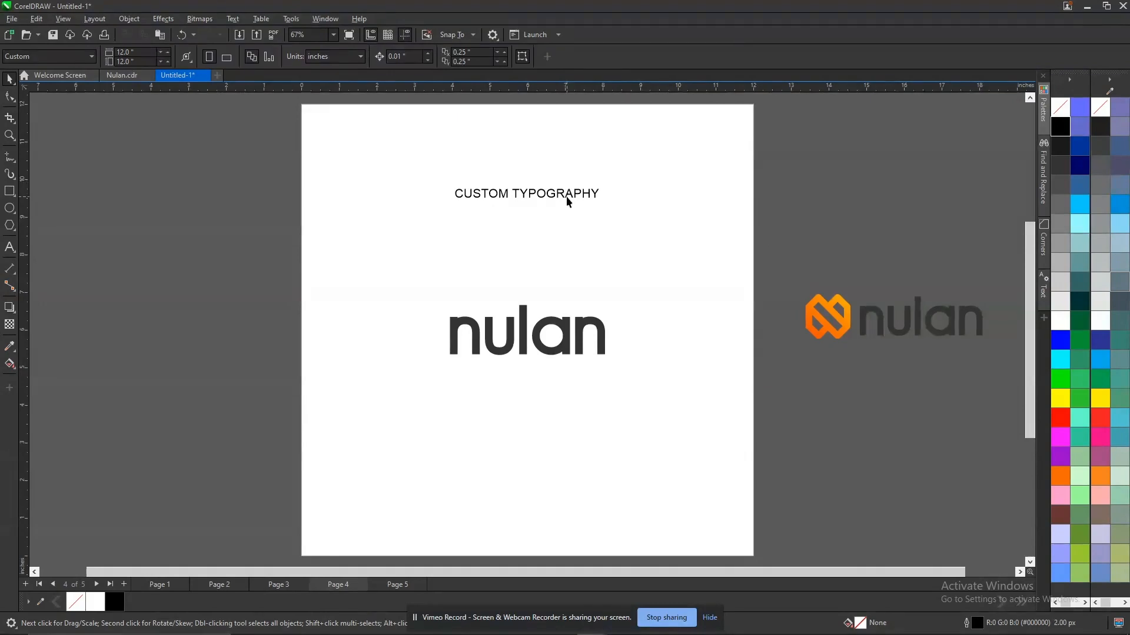
pyautogui.click(568, 202)
pyautogui.hotkey('ctrl', 'c')
pyautogui.press('pagedown')
pyautogui.hotkey('ctrl', 'v')
pyautogui.doubleClick(570, 193)
pyautogui.hotkey('ctrl', 'a')
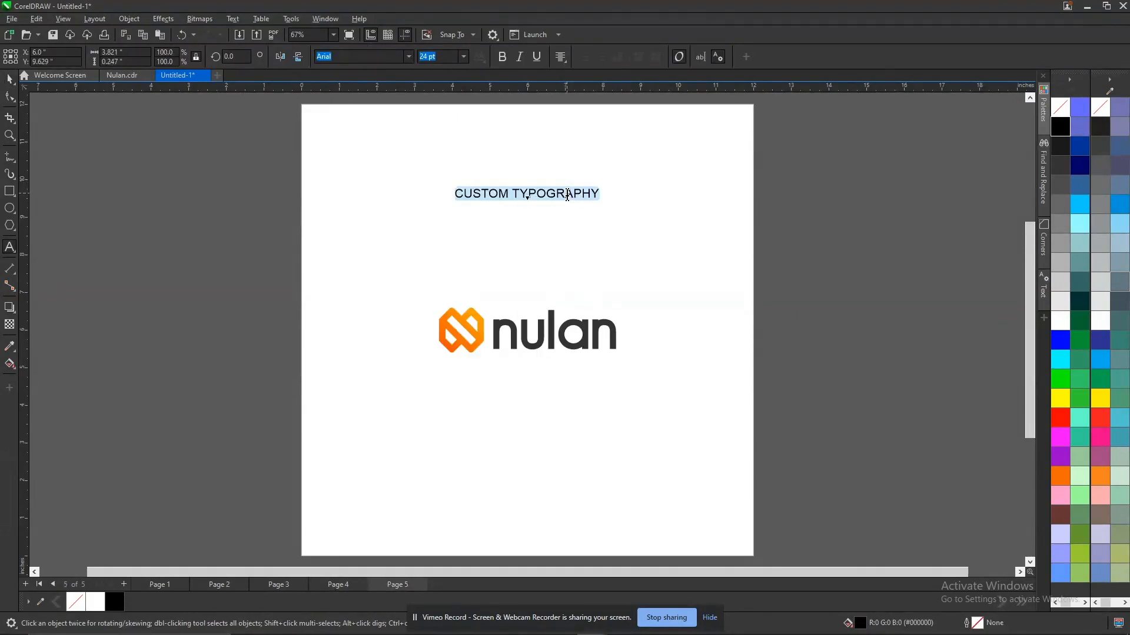
pyautogui.write('FULL LOGO')
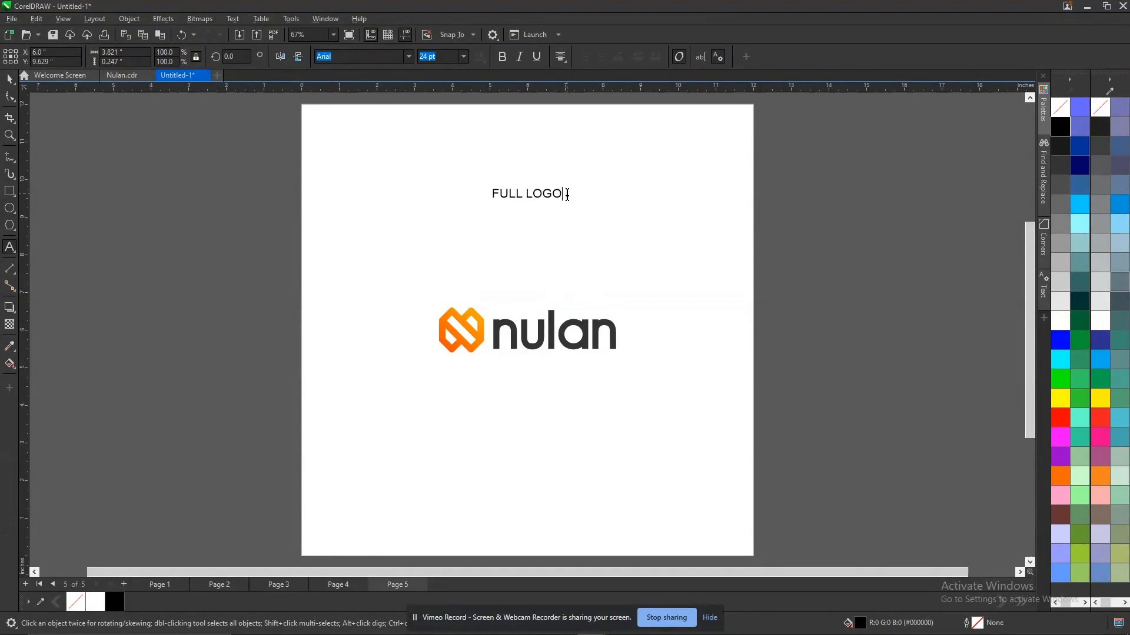
pyautogui.hotkey('ctrl', 'space')
pyautogui.click(840, 262)
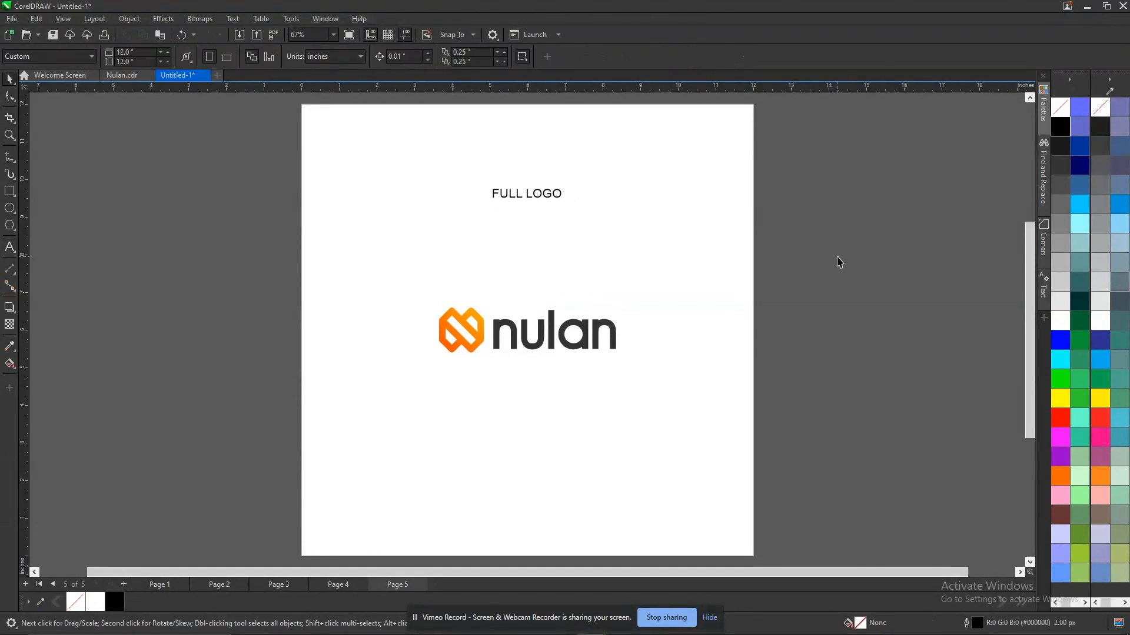
# Look through pages 1 to 5 and compare them with the section outline beside page 1.
pyautogui.press('pageup')
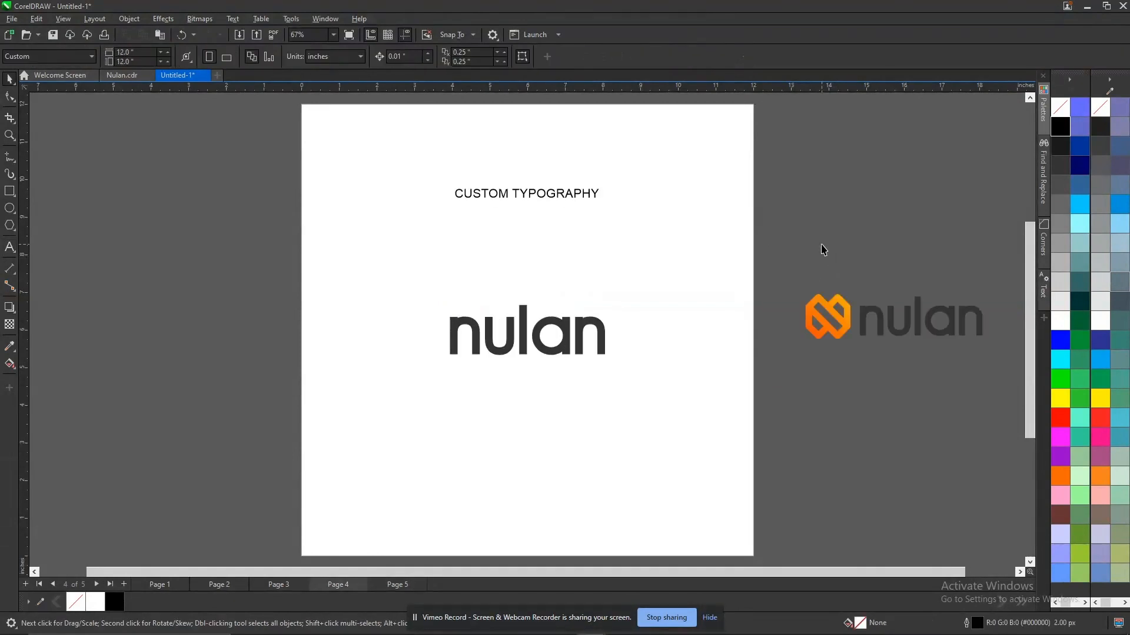
pyautogui.press('pageup')
pyautogui.press('pageup')
pyautogui.press('pageup')
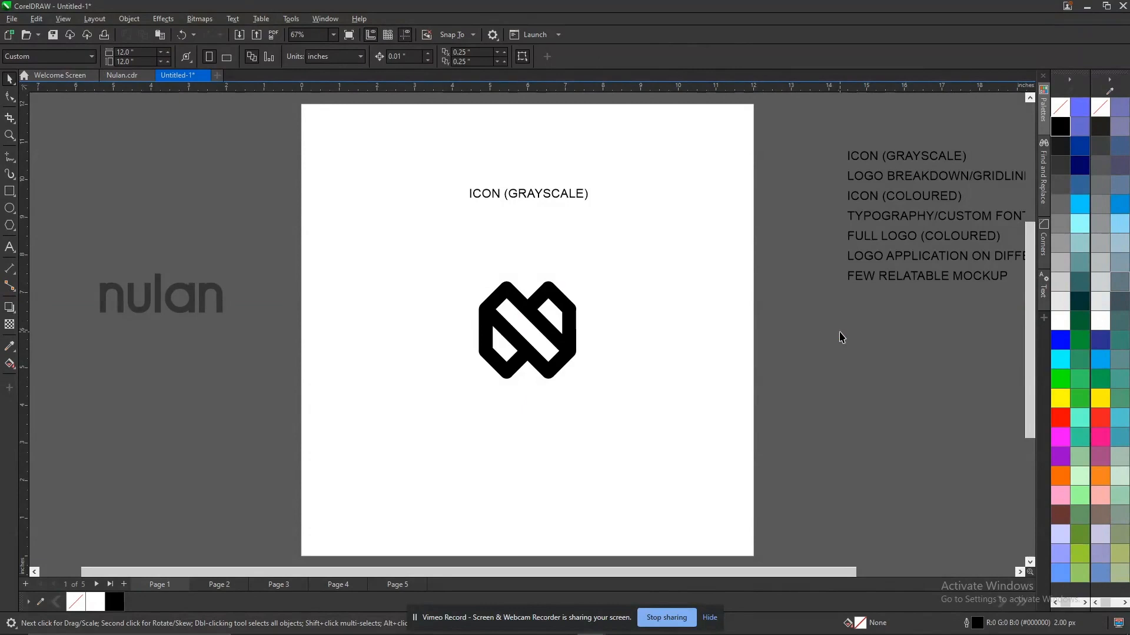
pyautogui.press('pagedown')
pyautogui.press('pagedown')
pyautogui.press('pagedown')
pyautogui.press('pagedown')
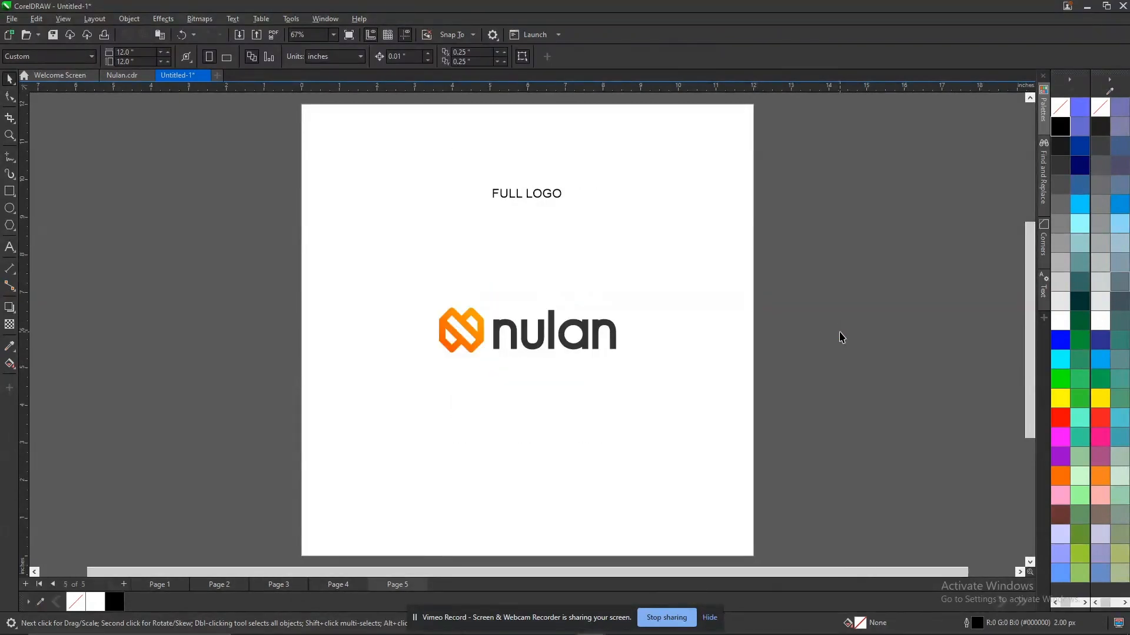
pyautogui.press('pageup')
pyautogui.press('pageup')
pyautogui.press('pageup')
pyautogui.press('pageup')
pyautogui.press('pageup')
# Add a line reading COLOUR PALLETE below LOGO BREAKDOWN/GRIDLINES in the section outline beside page 1.
pyautogui.press('Escape')
pyautogui.press('z')
pyautogui.moveTo(820, 118); pyautogui.dragTo(969, 308)
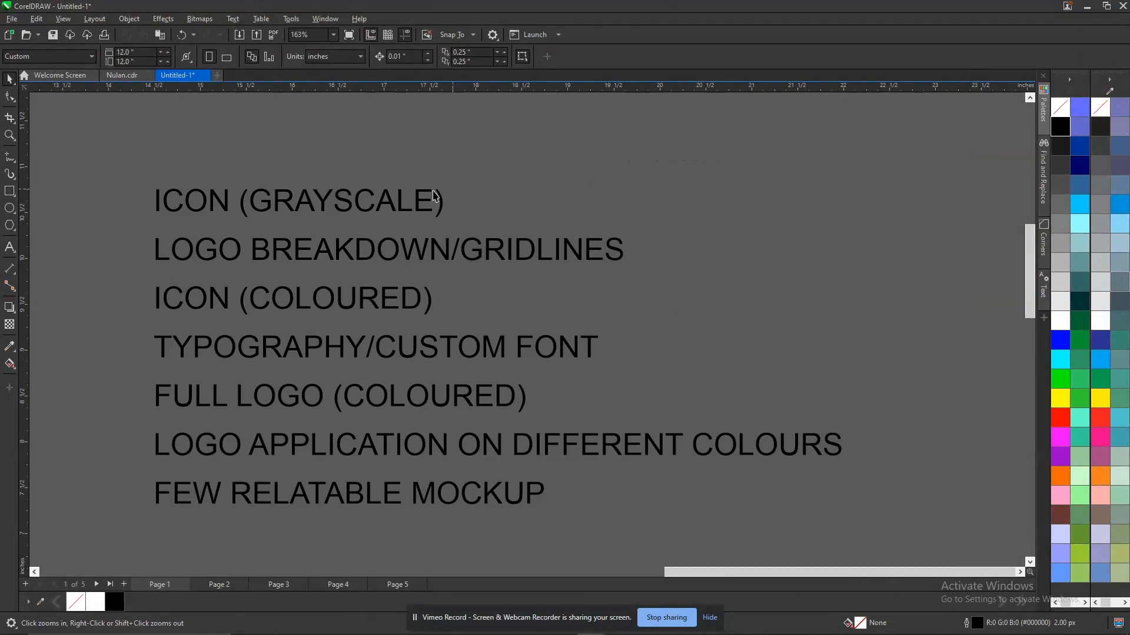
pyautogui.click(330, 255)
pyautogui.click(506, 252)
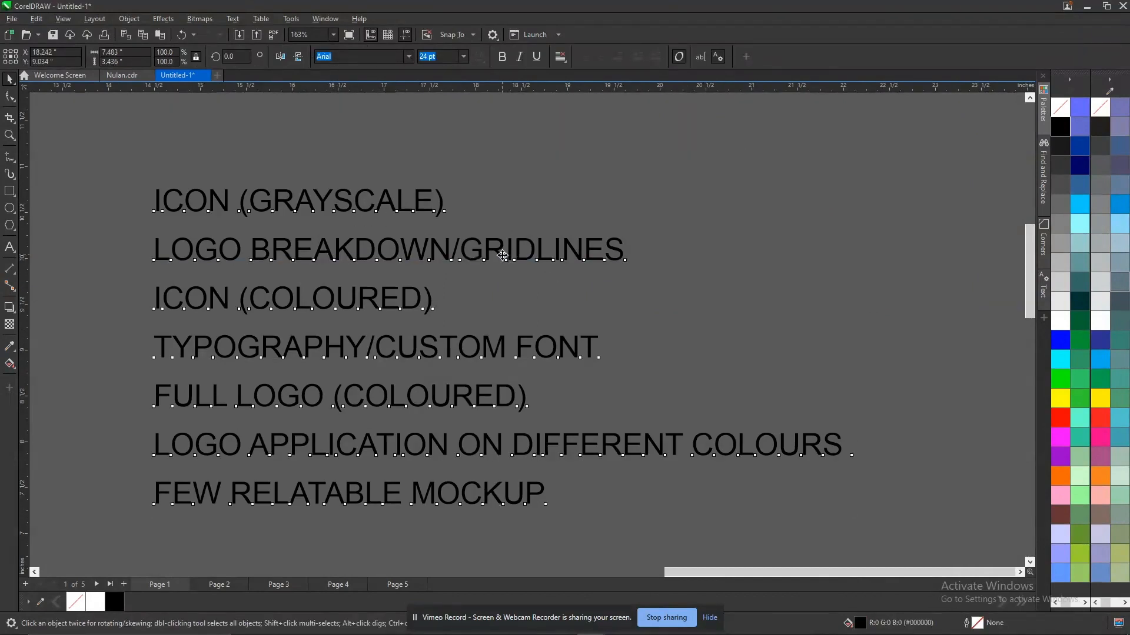
pyautogui.click(628, 254)
pyautogui.press('Return')
pyautogui.write('COLOUR PA')
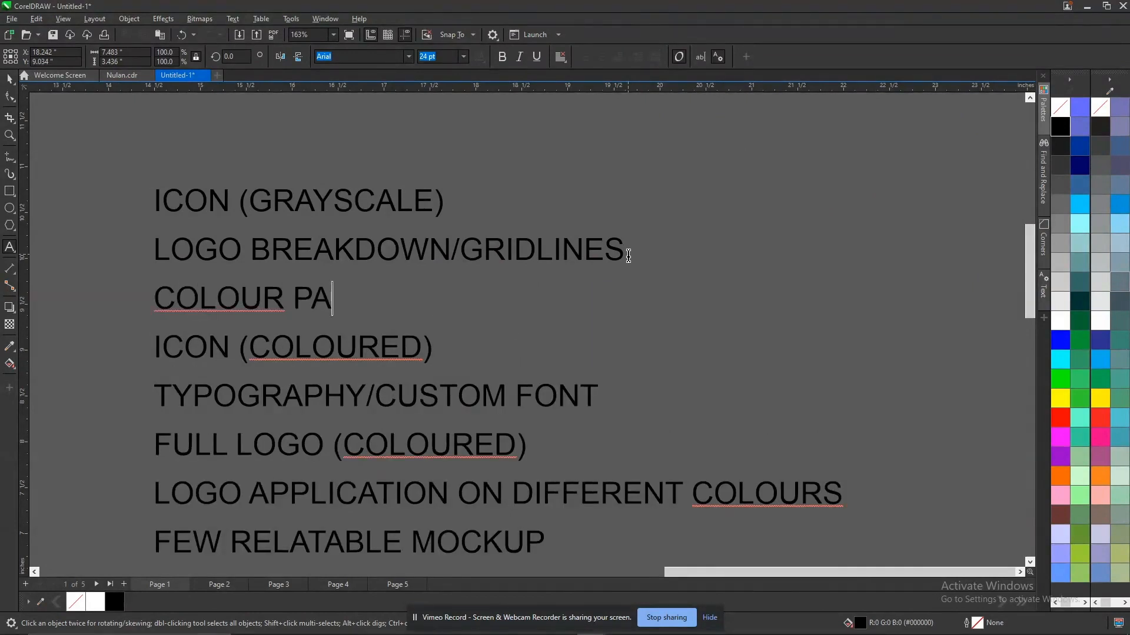
pyautogui.write('LLETE')
pyautogui.press('Escape')
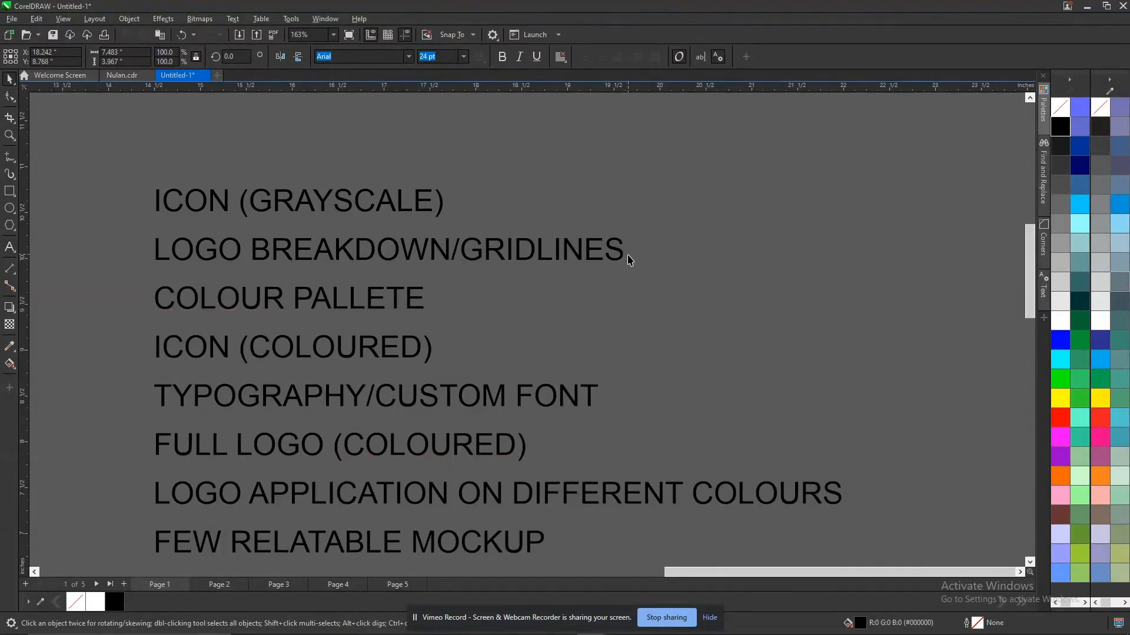
# Insert a new page directly after page 2, the CONSTRUCTION & GRID page.
pyautogui.scroll(-1, 465, 320)
pyautogui.hotkey('shift', 'F4')
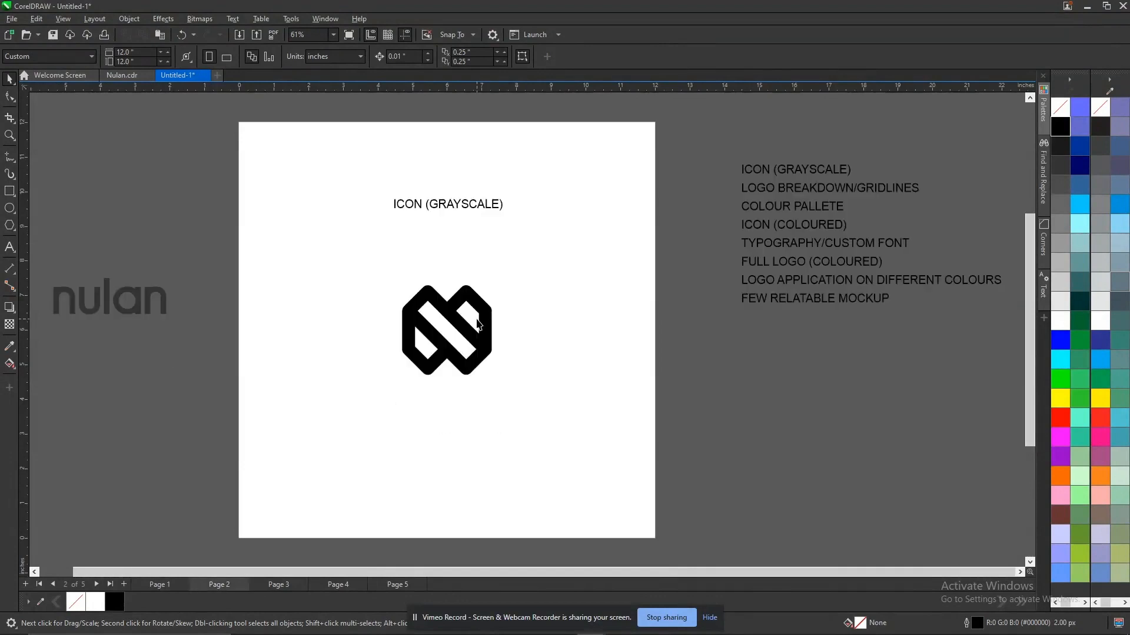
pyautogui.press('pagedown')
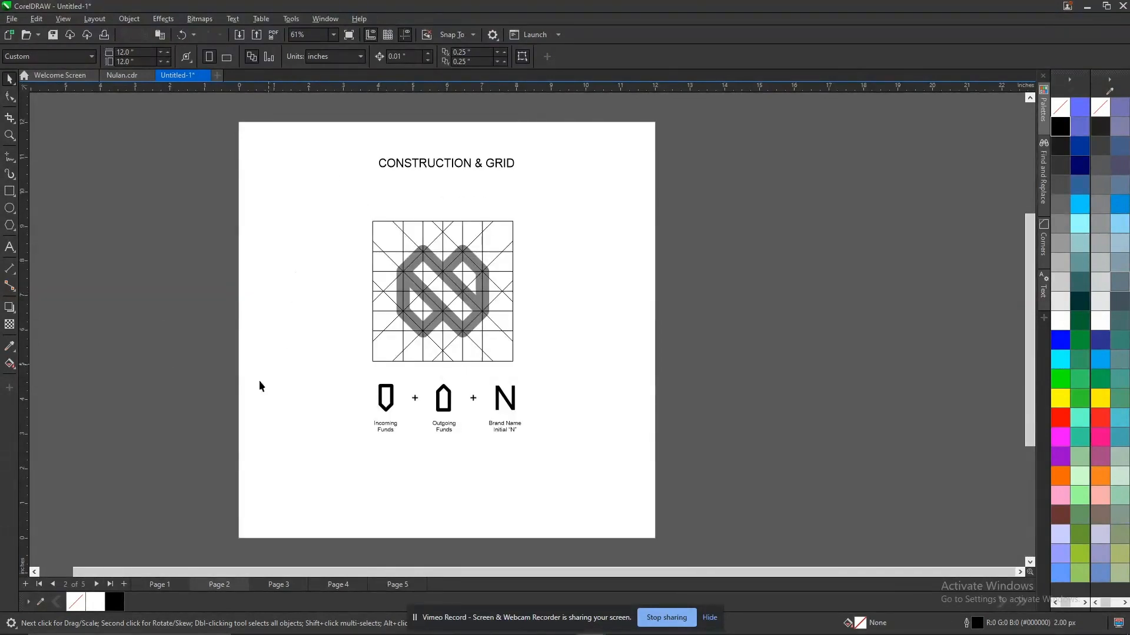
pyautogui.rightClick(241, 584)
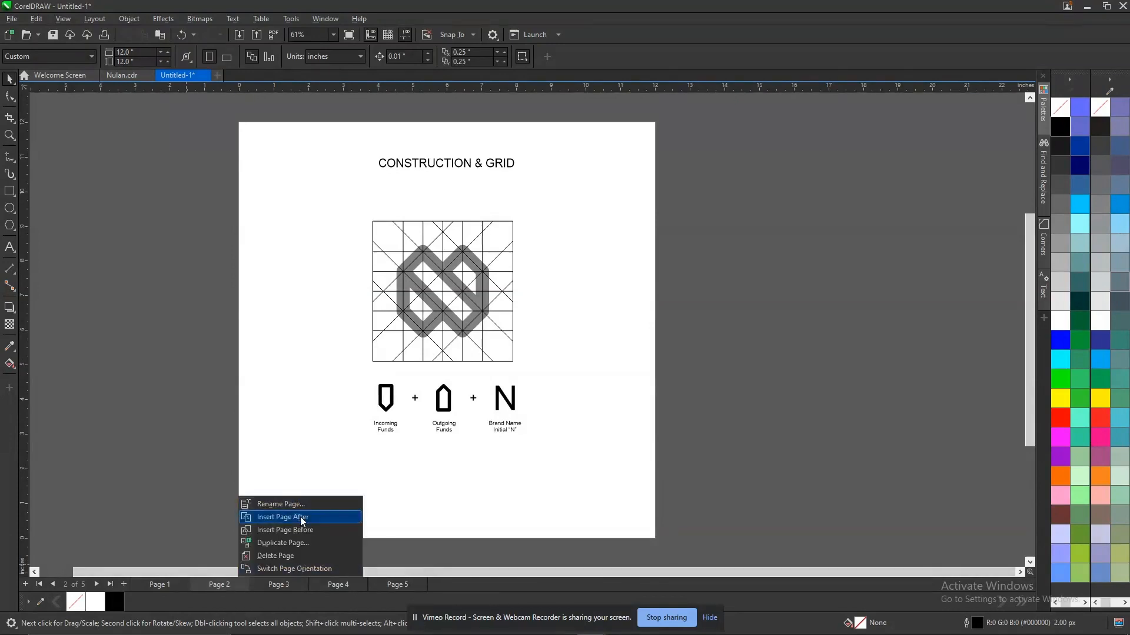
pyautogui.click(303, 518)
# Add a page-sized background rectangle to the new page 3 with white fill and no outline.
pyautogui.doubleClick(17, 192)
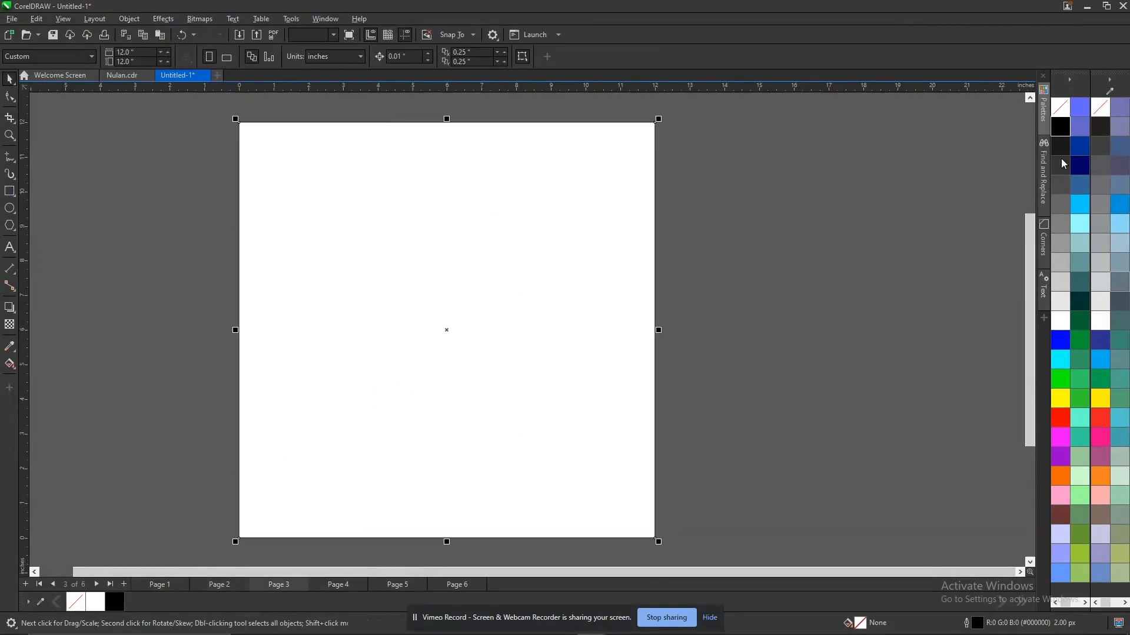
pyautogui.rightClick(1060, 108)
pyautogui.click(1060, 320)
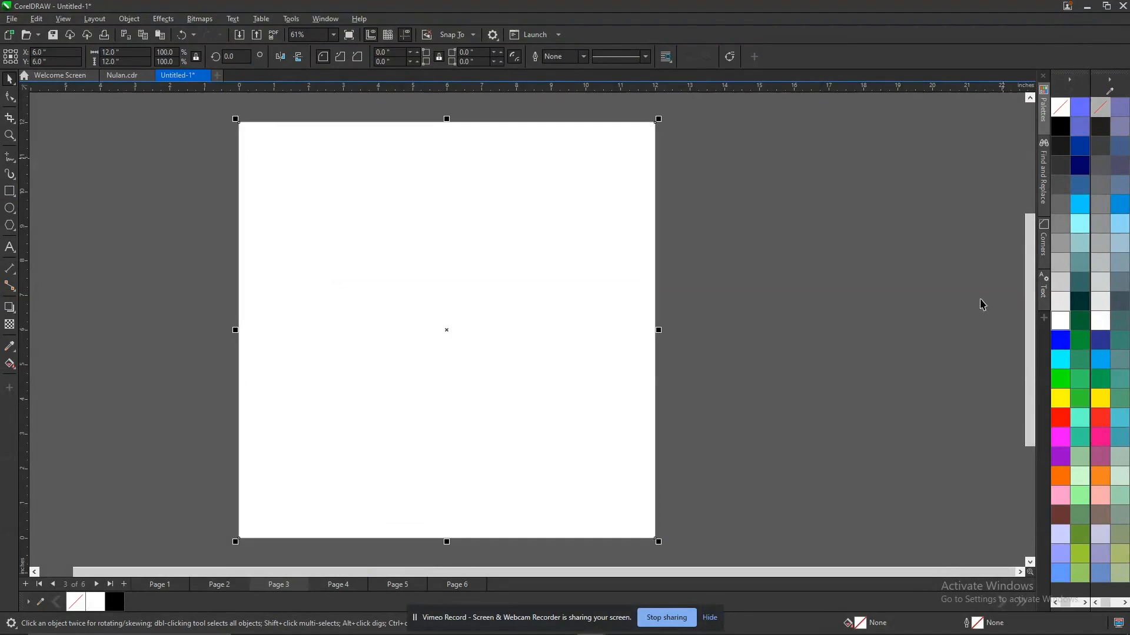
pyautogui.click(782, 238)
pyautogui.press('F4')
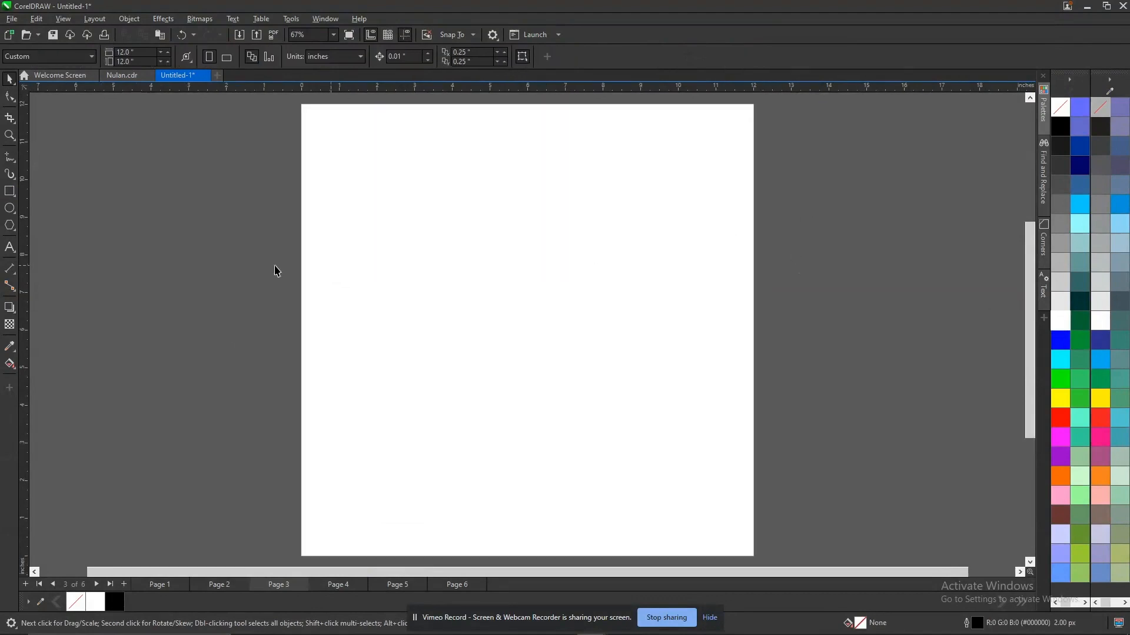
# Draw an upright rectangle about 1.64 by 5.25 inches on the left part of page 3.
pyautogui.click(8, 193)
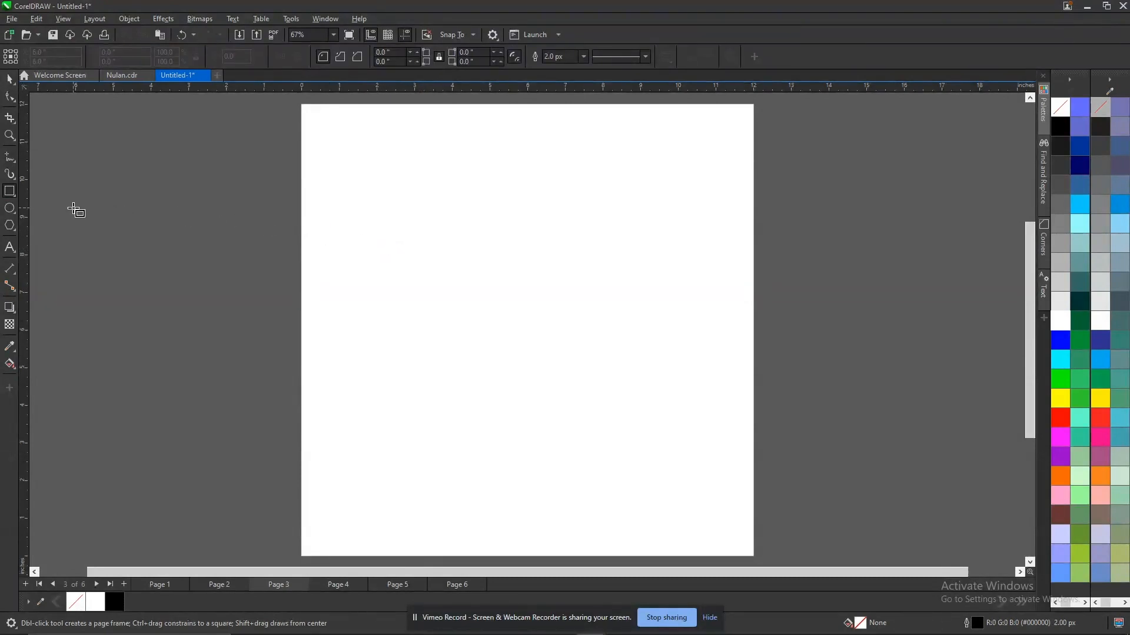
pyautogui.moveTo(366, 205); pyautogui.dragTo(433, 406)
pyautogui.press('space')
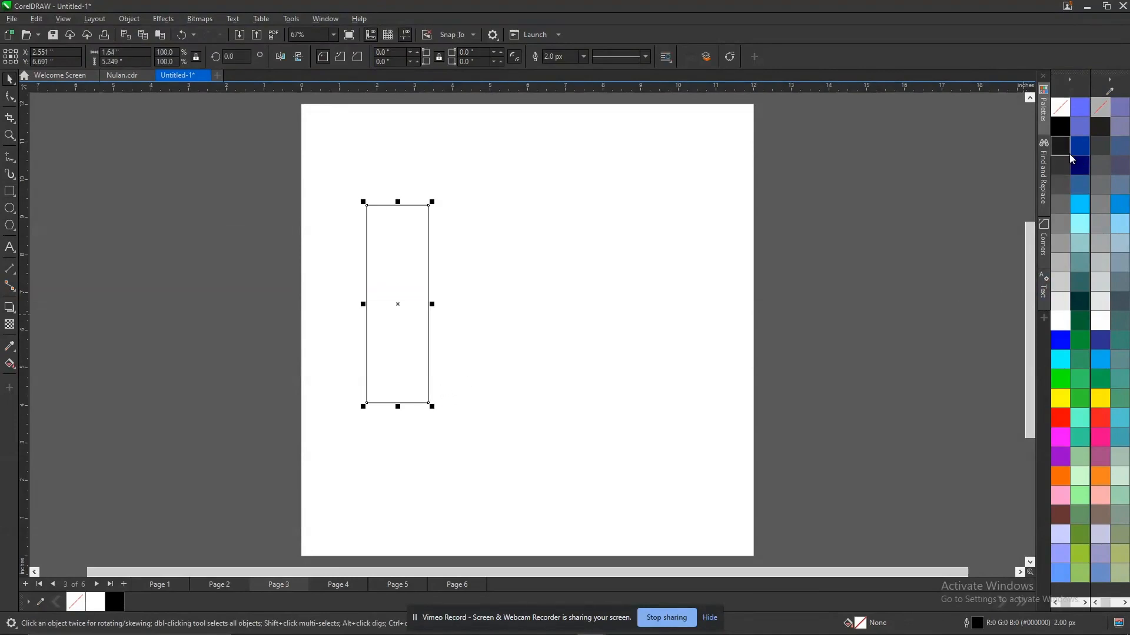
# Paste a copy of the page 6 full logo below the rectangle on page 3 and add its icon's orange colours to the document palette.
pyautogui.click(403, 587)
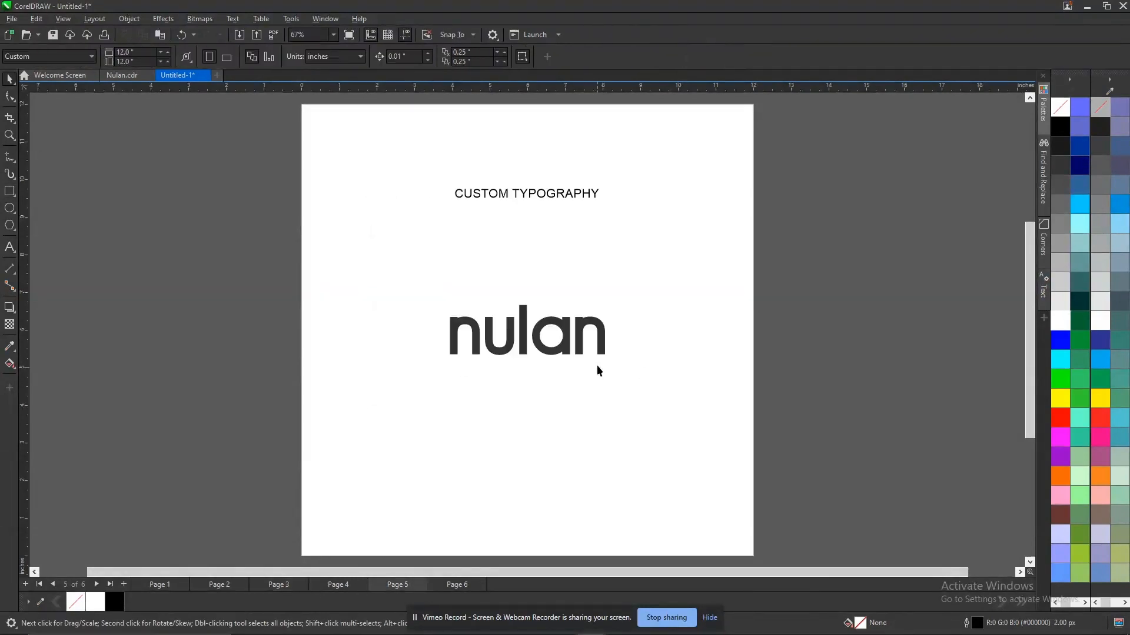
pyautogui.click(457, 585)
pyautogui.click(475, 353)
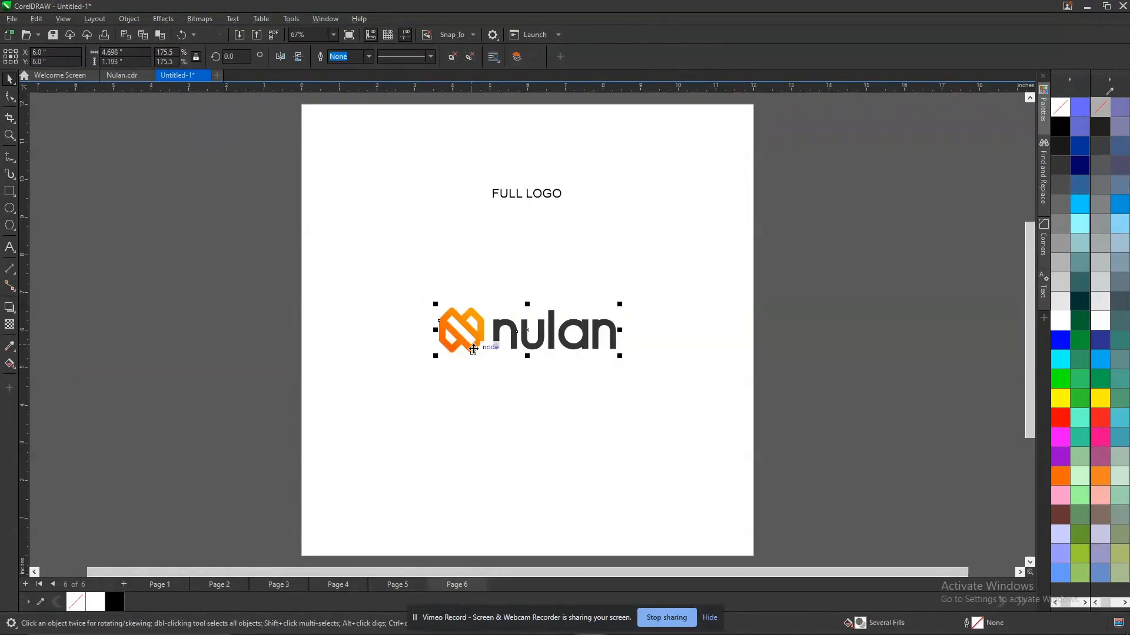
pyautogui.press('pageup')
pyautogui.press('pageup')
pyautogui.press('pageup')
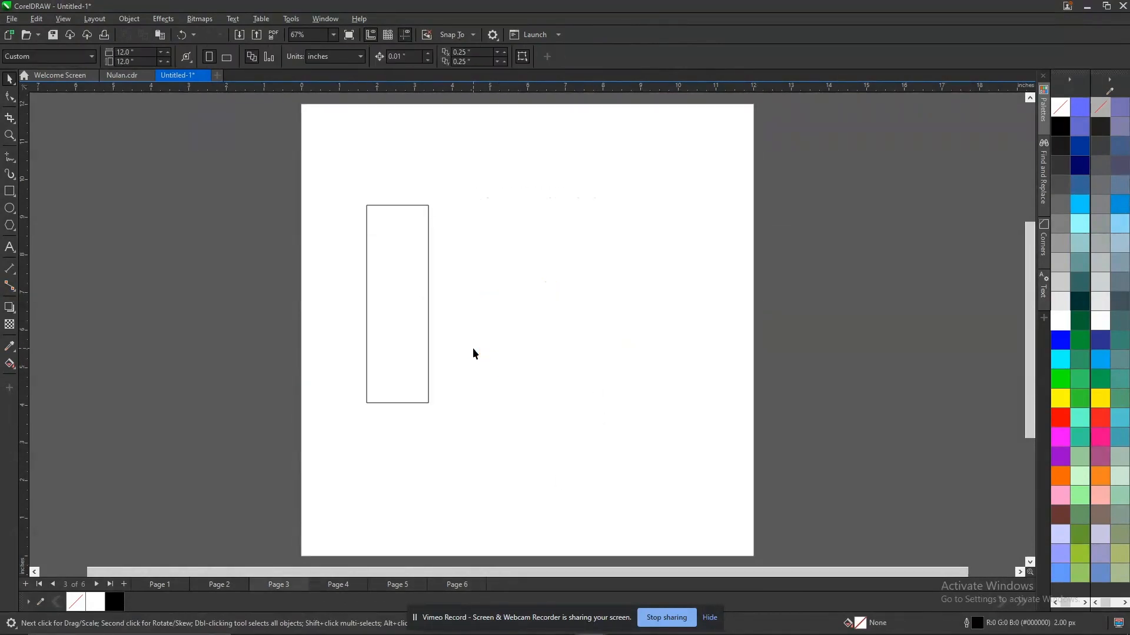
pyautogui.hotkey('ctrl', 'v')
pyautogui.moveTo(472, 348); pyautogui.dragTo(115, 602)
pyautogui.keyDown('ctrl'); pyautogui.click(480, 465); pyautogui.keyUp('ctrl')
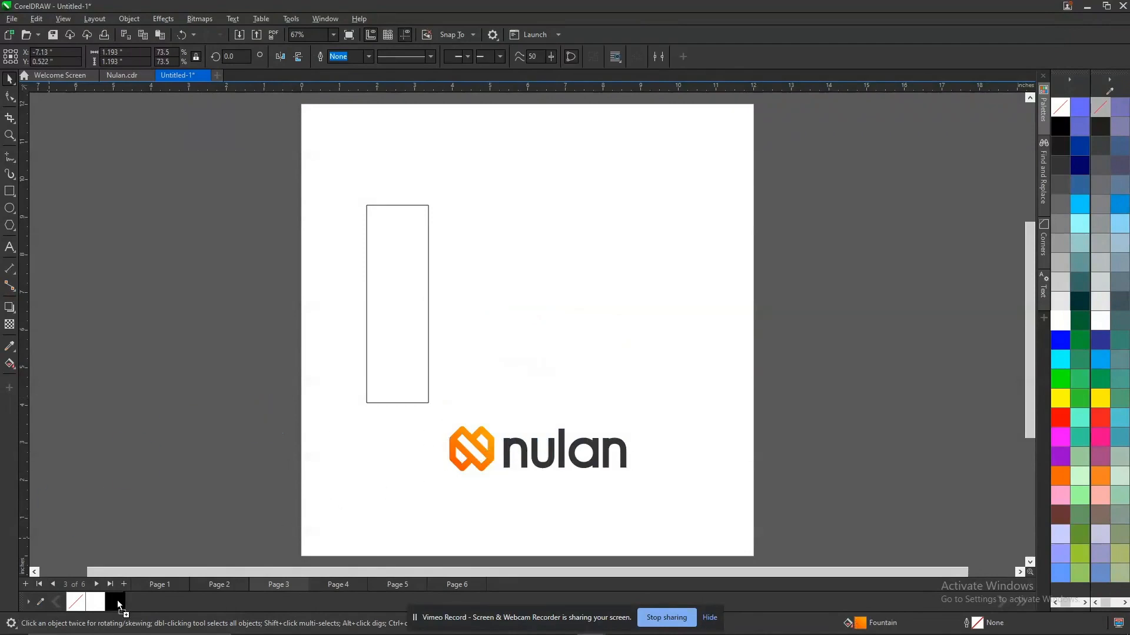
# Fill the upright rectangle with the icon's darker orange, #FF5300.
pyautogui.click(404, 345)
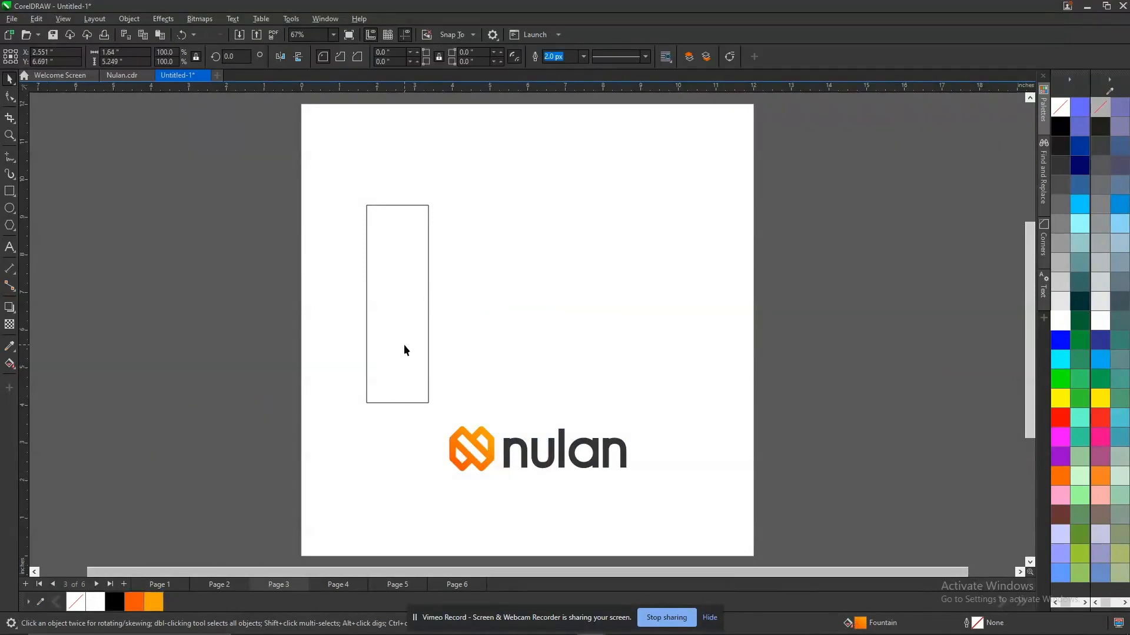
pyautogui.click(138, 606)
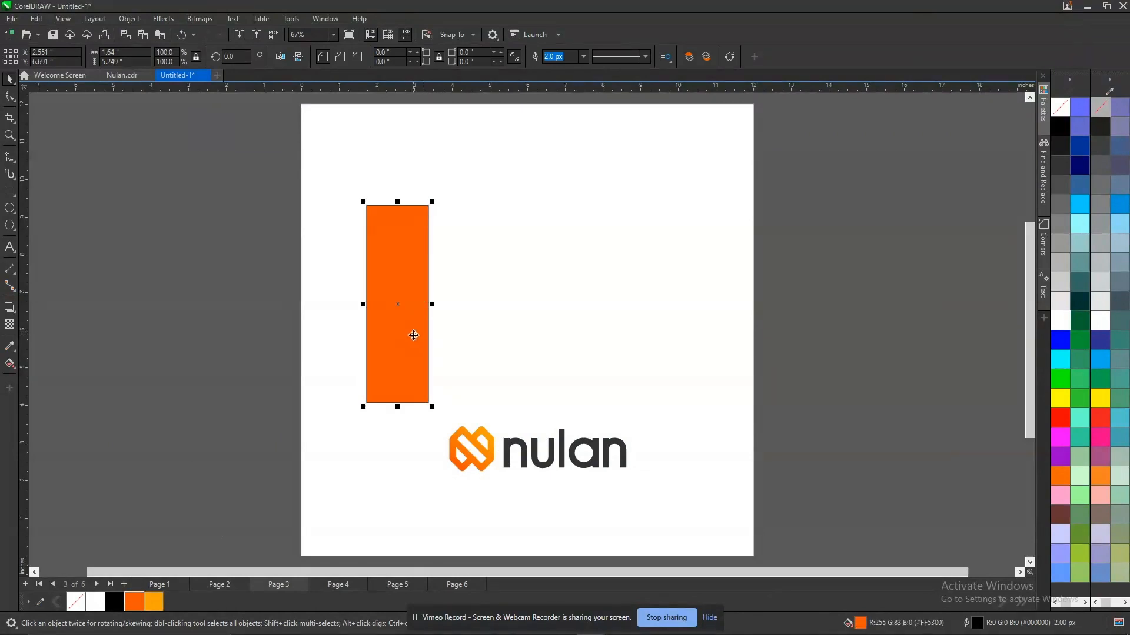
pyautogui.click(806, 271)
# Place a copy of the orange bar just to its right and fill the copy with the icon's lighter orange.
pyautogui.click(404, 324)
pyautogui.moveTo(380, 368); pyautogui.dragTo(458, 372)
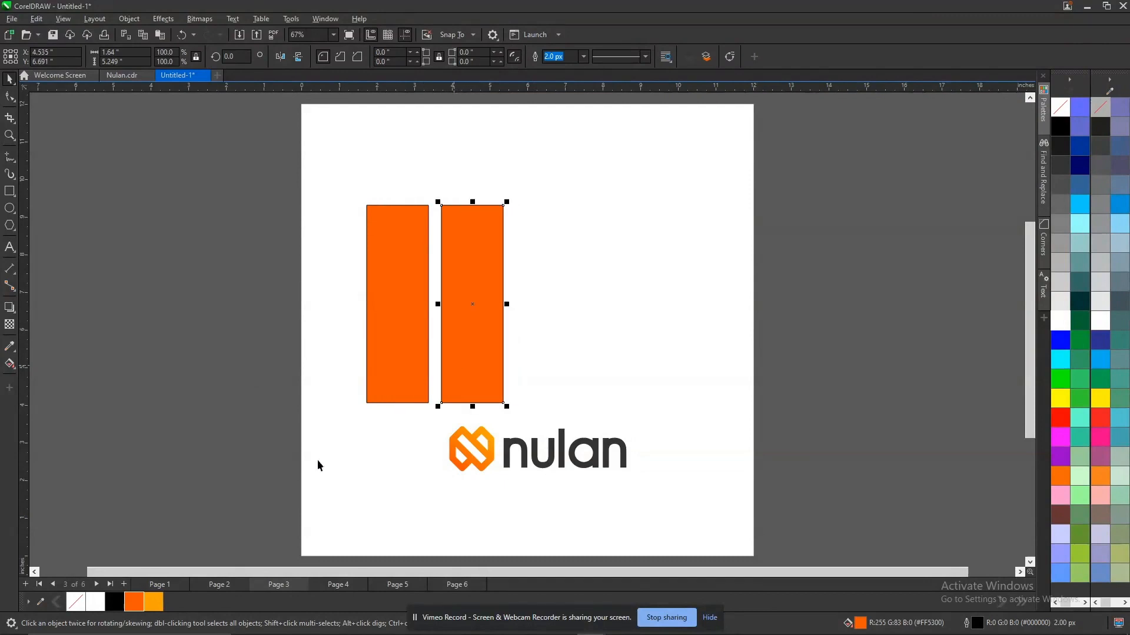
pyautogui.click(154, 602)
# Remove the outlines from both orange bars.
pyautogui.keyDown('shift'); pyautogui.click(417, 319); pyautogui.keyUp('shift')
pyautogui.keyDown('shift'); pyautogui.click(460, 307); pyautogui.keyUp('shift')
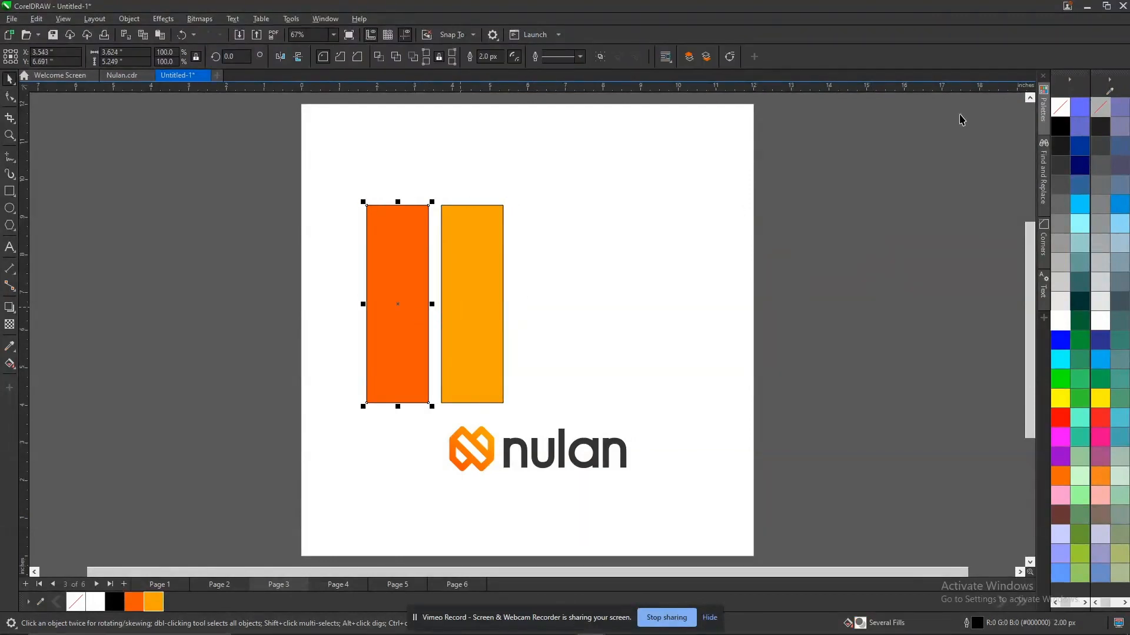
pyautogui.keyDown('shift'); pyautogui.click(469, 251); pyautogui.keyUp('shift')
pyautogui.rightClick(1060, 107)
pyautogui.click(877, 171)
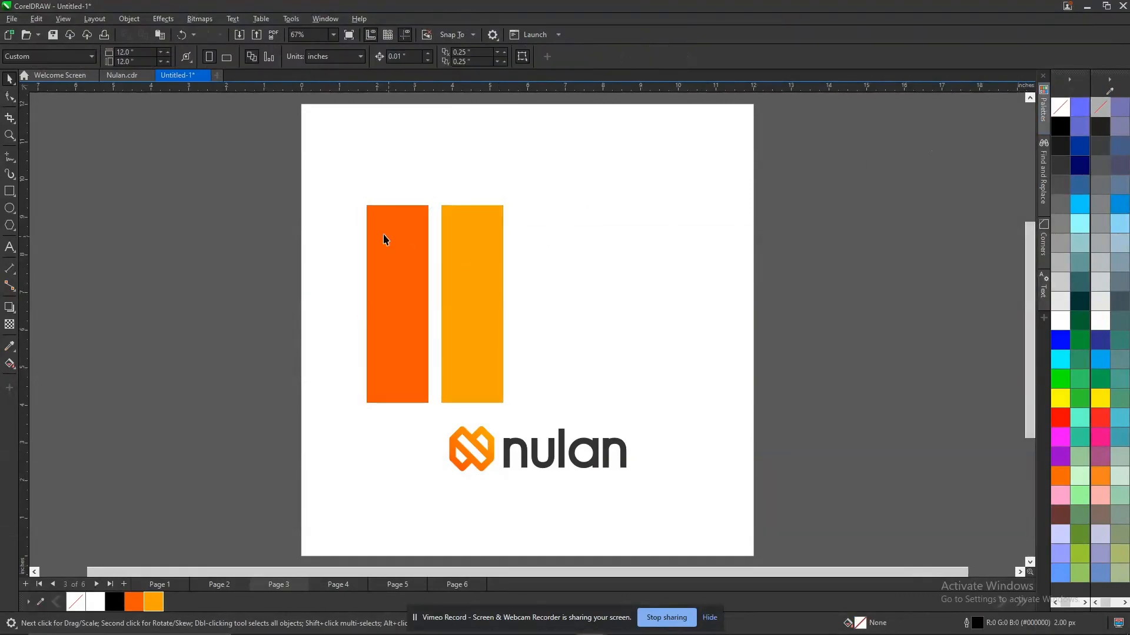
# Repeat the pair of bars twice across the page and delete the last bar, making a row of five.
pyautogui.moveTo(406, 365); pyautogui.dragTo(556, 369)
pyautogui.hotkey('ctrl', 'r')
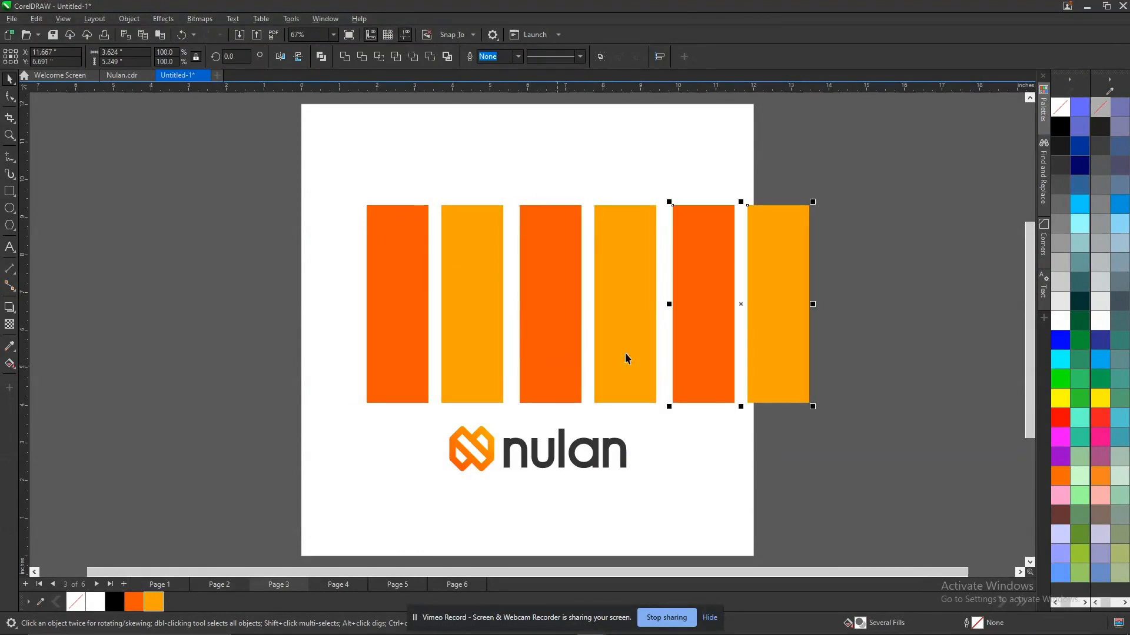
pyautogui.click(782, 263)
pyautogui.press('Delete')
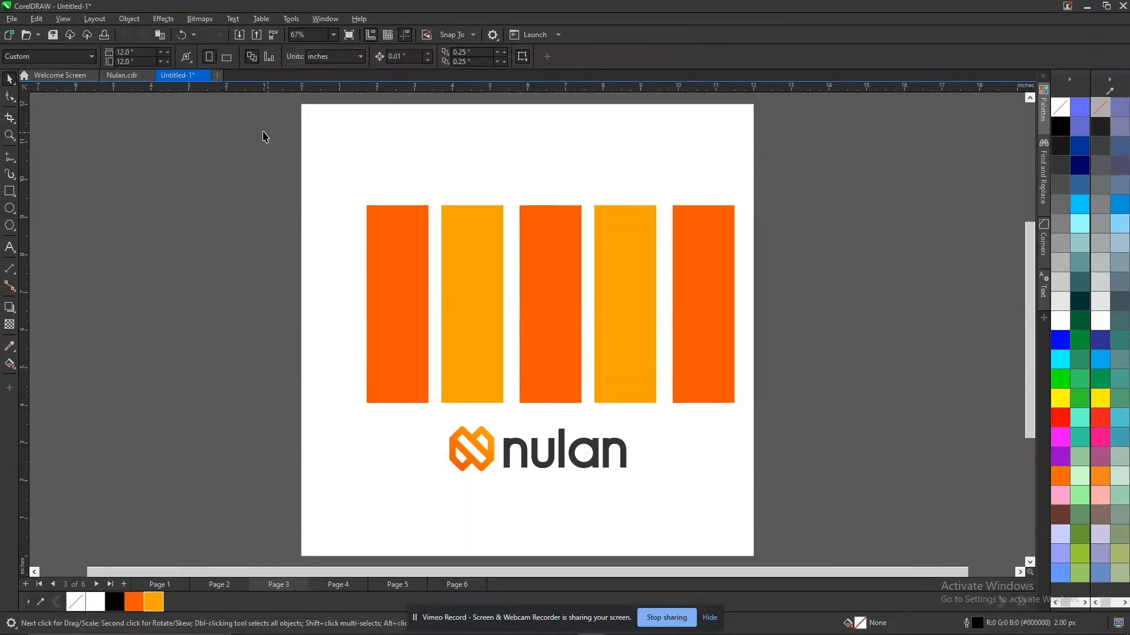
# Check the logo background colours on page 4 of Nulan.cdr and delete the fifth bar from the new document's palette row.
pyautogui.click(115, 73)
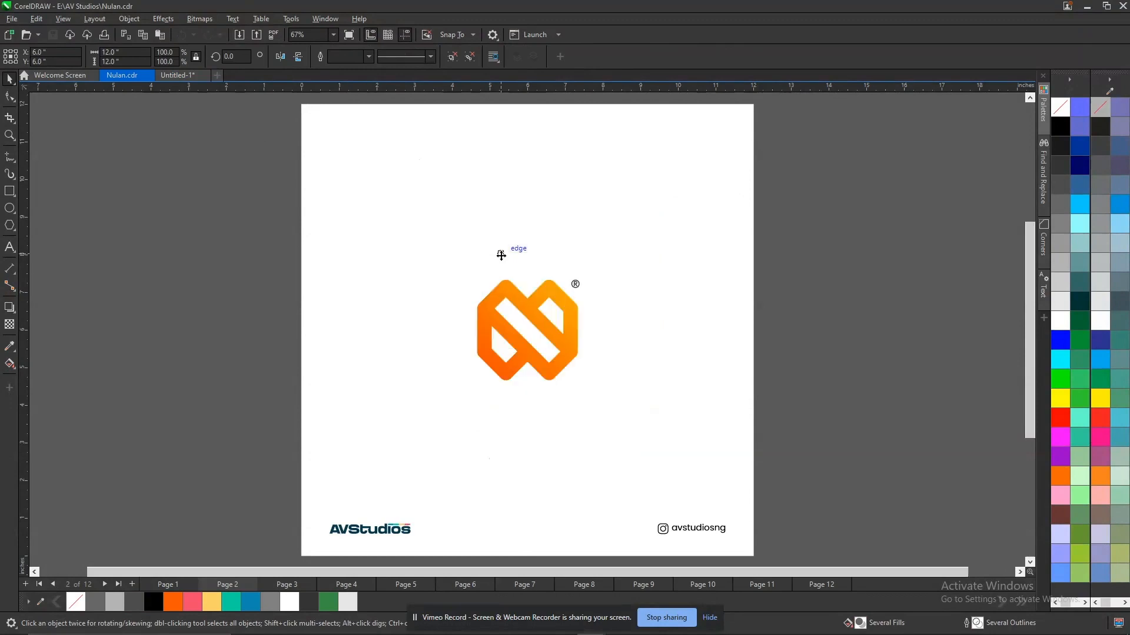
pyautogui.press('pagedown')
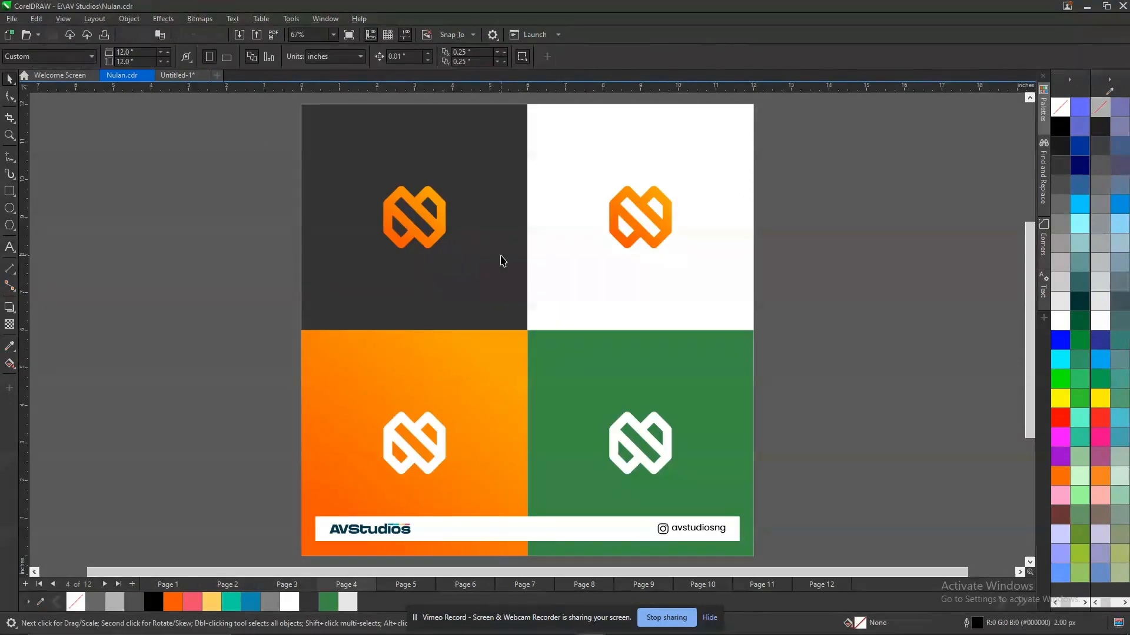
pyautogui.click(577, 389)
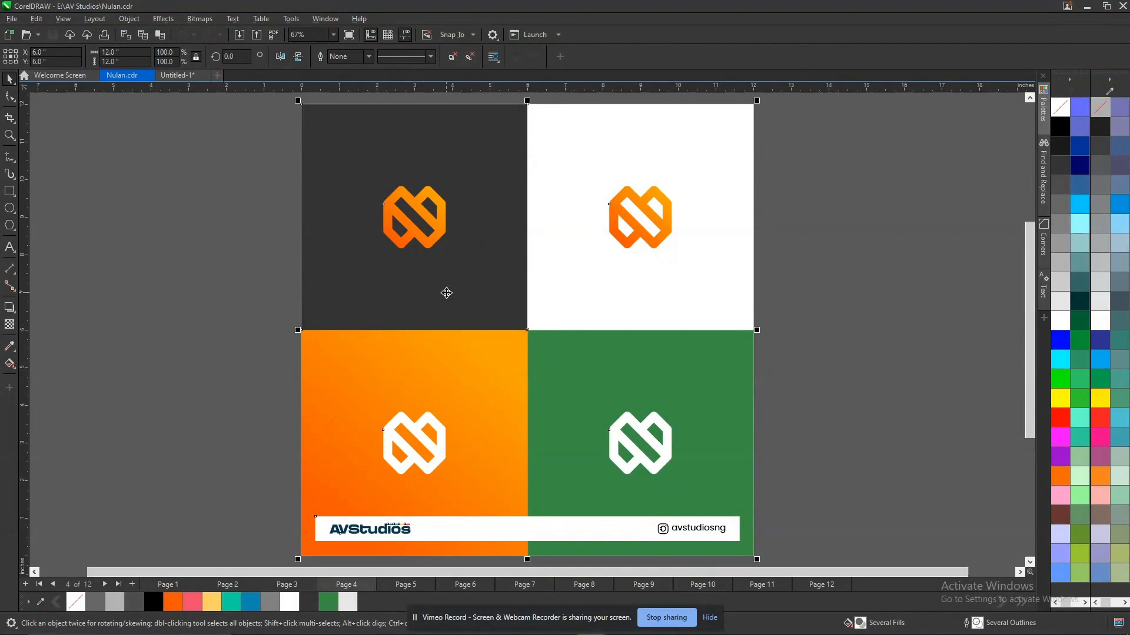
pyautogui.hotkey('ctrl', 'Tab')
pyautogui.click(695, 298)
pyautogui.press('Delete')
# Copy the dark grey fill of the nulan wordmark onto the third bar.
pyautogui.click(635, 307)
pyautogui.click(570, 453)
pyautogui.moveTo(570, 453); pyautogui.dragTo(629, 347)
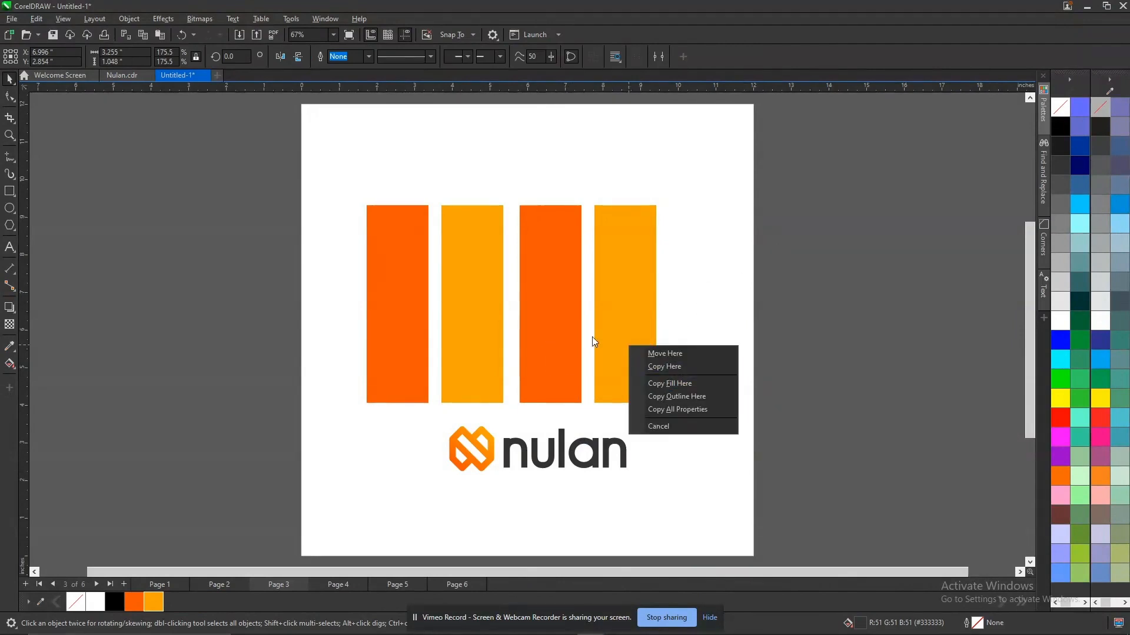
pyautogui.click(854, 327)
pyautogui.moveTo(558, 443); pyautogui.dragTo(579, 359)
pyautogui.click(634, 371)
# Bring the green square from page 4 of Nulan.cdr into the palette page and copy its fill onto the fourth bar.
pyautogui.click(626, 310)
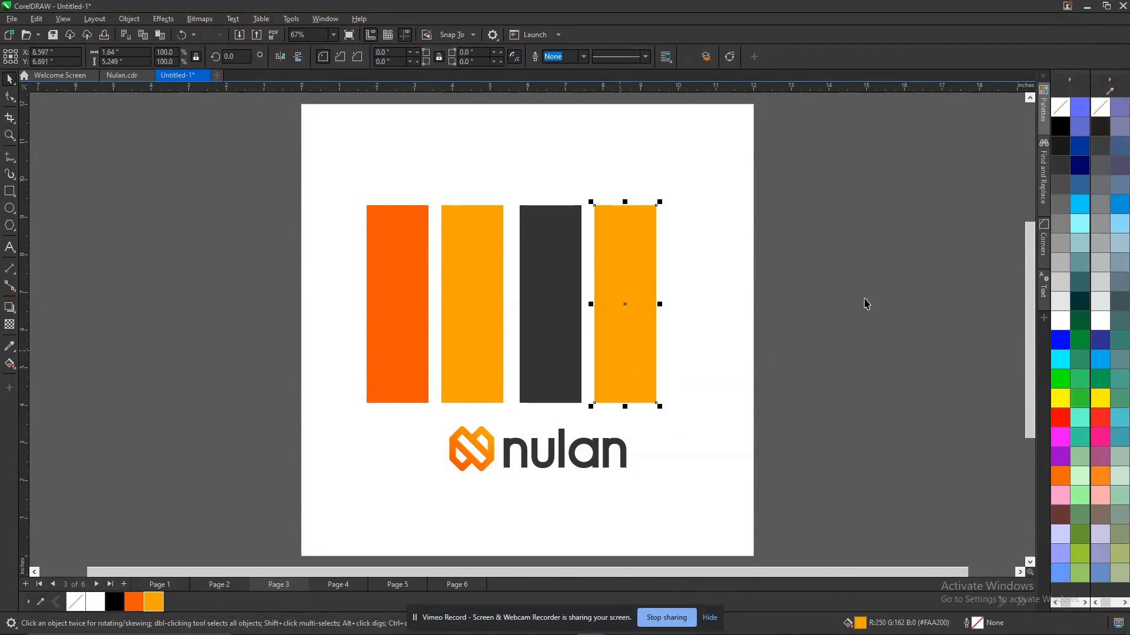
pyautogui.hotkey('ctrl', 'Tab')
pyautogui.click(613, 371)
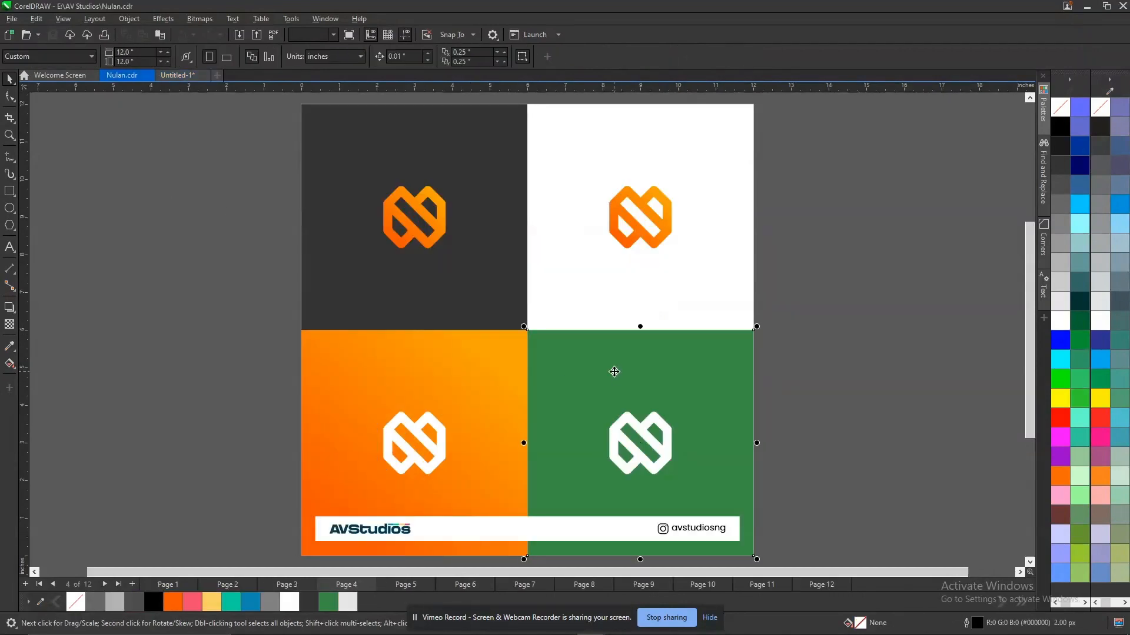
pyautogui.hotkey('ctrl', 'c')
pyautogui.hotkey('ctrl', 'Tab')
pyautogui.hotkey('ctrl', 'v')
pyautogui.moveTo(547, 363); pyautogui.dragTo(625, 296)
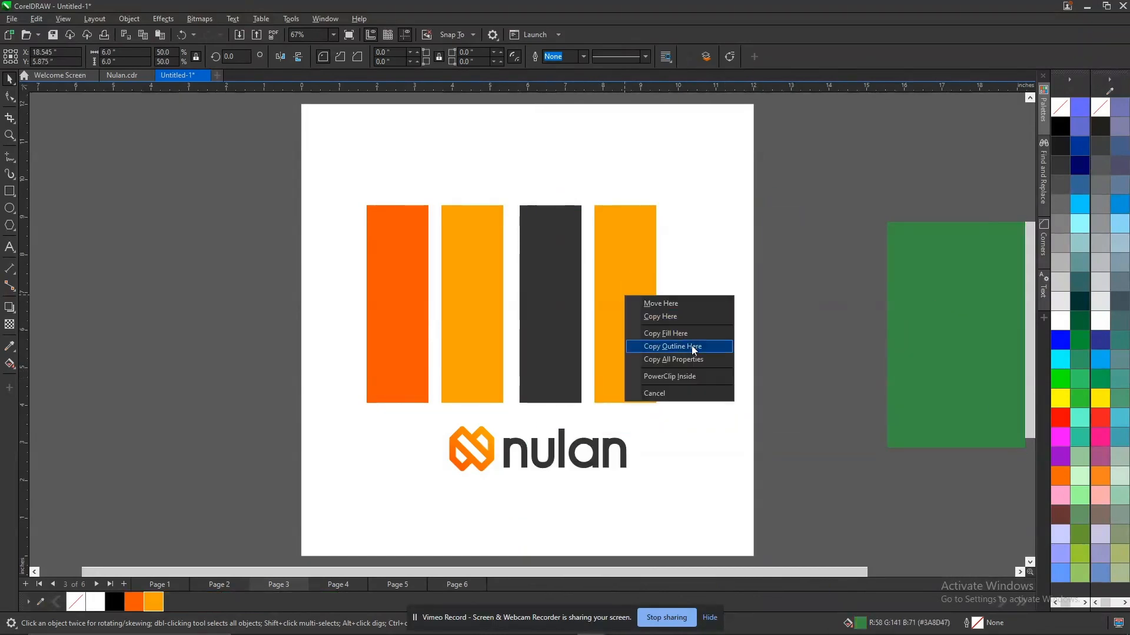
pyautogui.click(692, 333)
# Delete the pasted green square beside the page.
pyautogui.moveTo(432, 413); pyautogui.dragTo(713, 500)
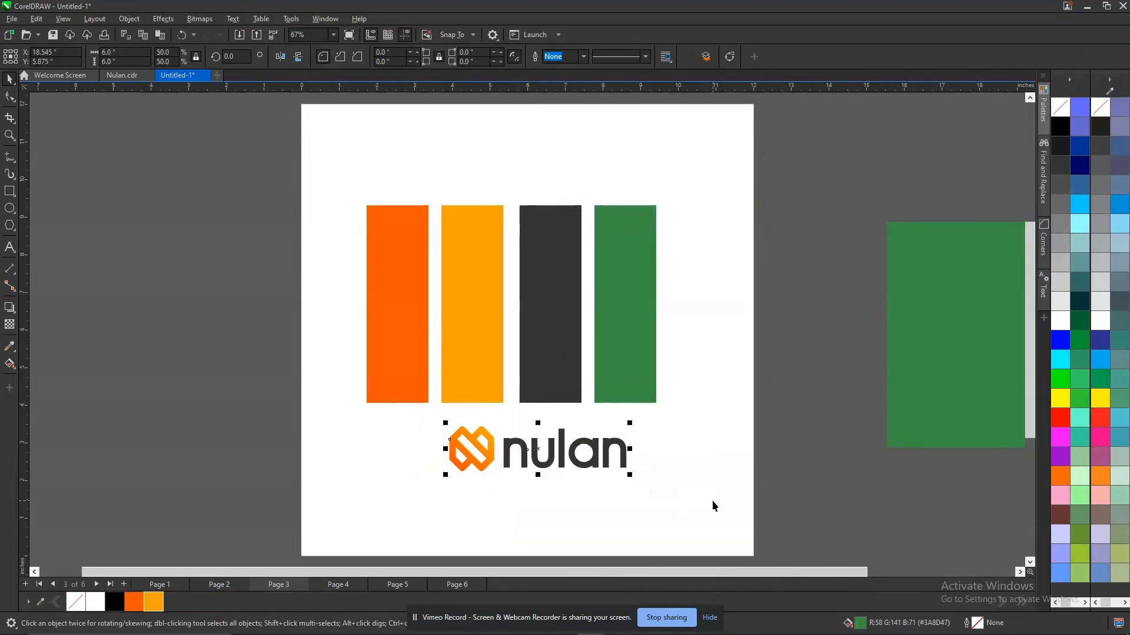
pyautogui.click(941, 336)
pyautogui.press('Delete')
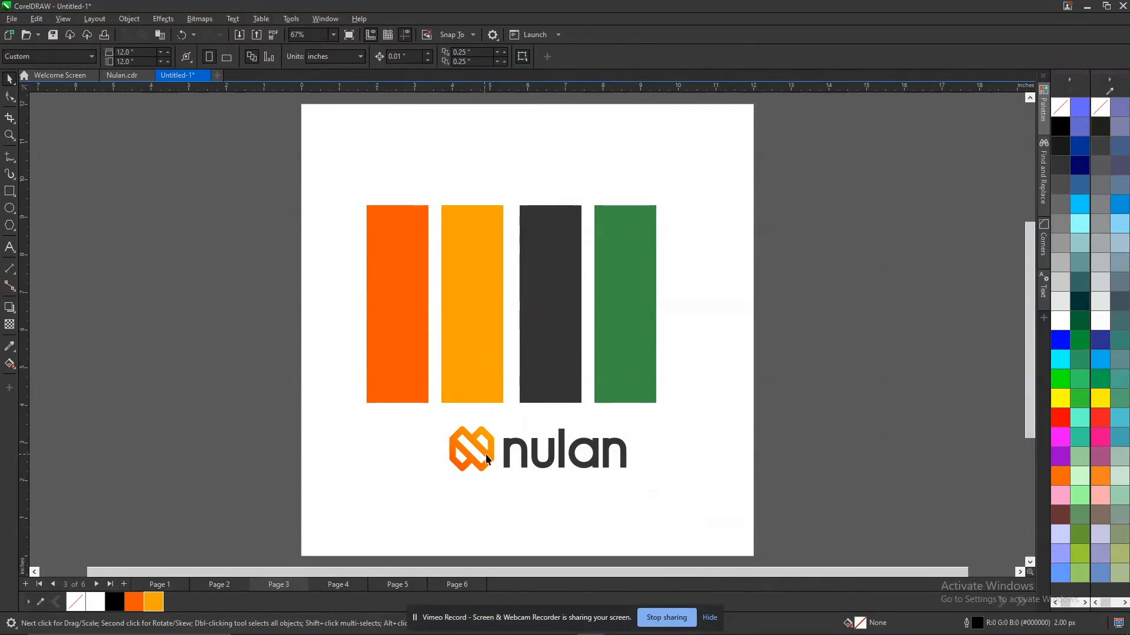
# Move the nulan logo above the bars, then lower the bar row and widen it to about 8.87 in.
pyautogui.moveTo(488, 460); pyautogui.dragTo(436, 271)
pyautogui.moveTo(336, 196); pyautogui.dragTo(680, 449)
pyautogui.moveTo(651, 371); pyautogui.dragTo(663, 419)
pyautogui.keyDown('shift'); pyautogui.click(668, 352); pyautogui.keyUp('shift')
pyautogui.keyDown('shift'); pyautogui.click(659, 360); pyautogui.keyUp('shift')
pyautogui.moveTo(672, 352); pyautogui.dragTo(695, 352)
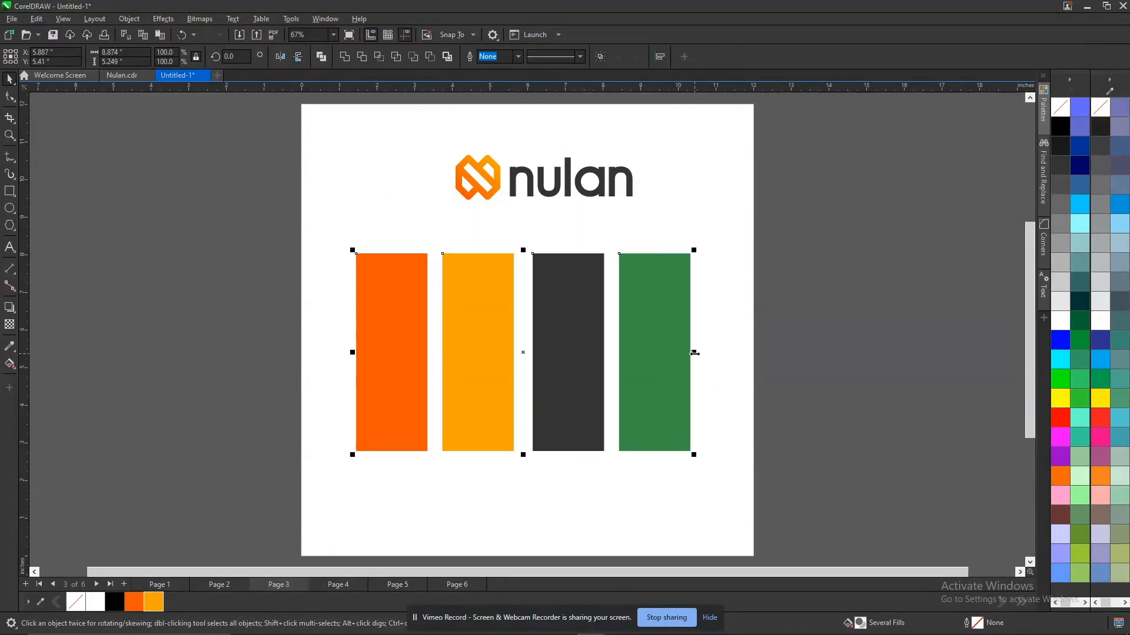
# Group the four bars and centre both the group and the nulan logo horizontally on the page.
pyautogui.hotkey('ctrl', 'g')
pyautogui.keyDown('shift'); pyautogui.click(708, 287); pyautogui.keyUp('shift')
pyautogui.press('c')
pyautogui.keyDown('shift'); pyautogui.click(707, 288); pyautogui.keyUp('shift')
pyautogui.click(596, 216)
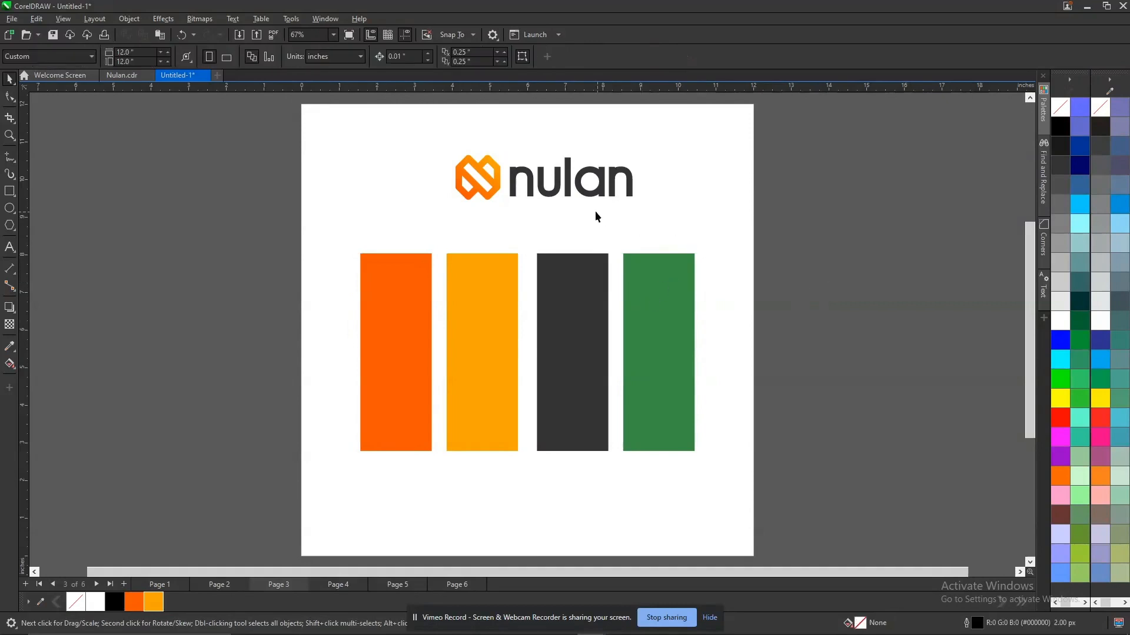
pyautogui.click(556, 196)
pyautogui.keyDown('shift'); pyautogui.click(679, 204); pyautogui.keyUp('shift')
pyautogui.press('c')
pyautogui.keyDown('shift'); pyautogui.click(678, 204); pyautogui.keyUp('shift')
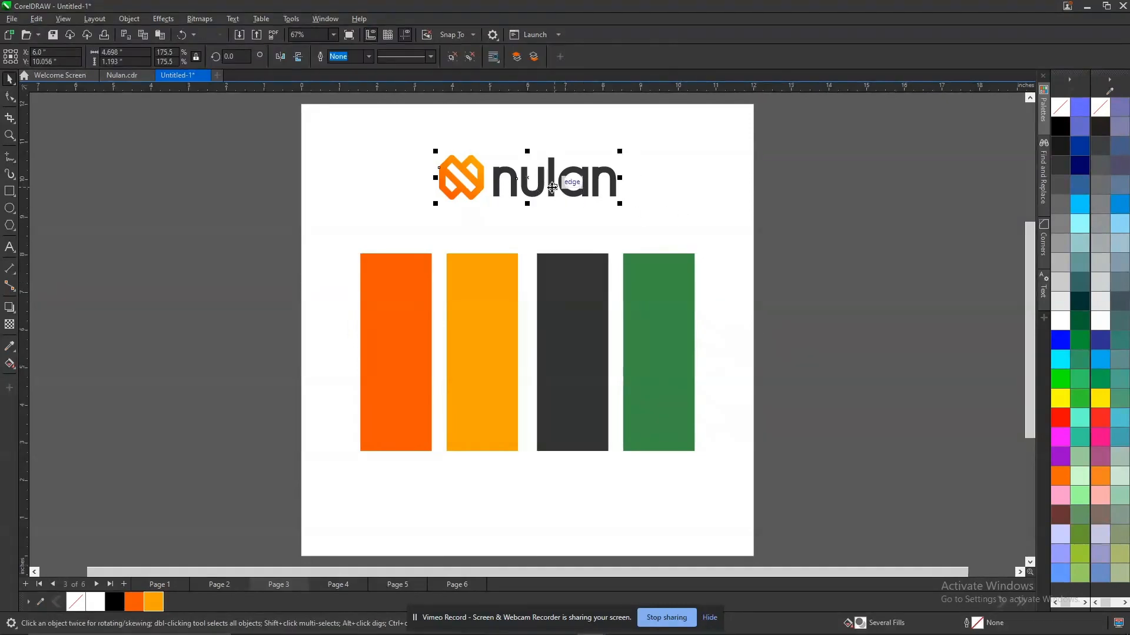
# Shrink the nulan logo and align its left edge with the left edge of the bar row.
pyautogui.moveTo(553, 213); pyautogui.dragTo(588, 252)
pyautogui.moveTo(529, 206); pyautogui.dragTo(422, 196)
pyautogui.keyDown('shift'); pyautogui.click(406, 285); pyautogui.keyUp('shift')
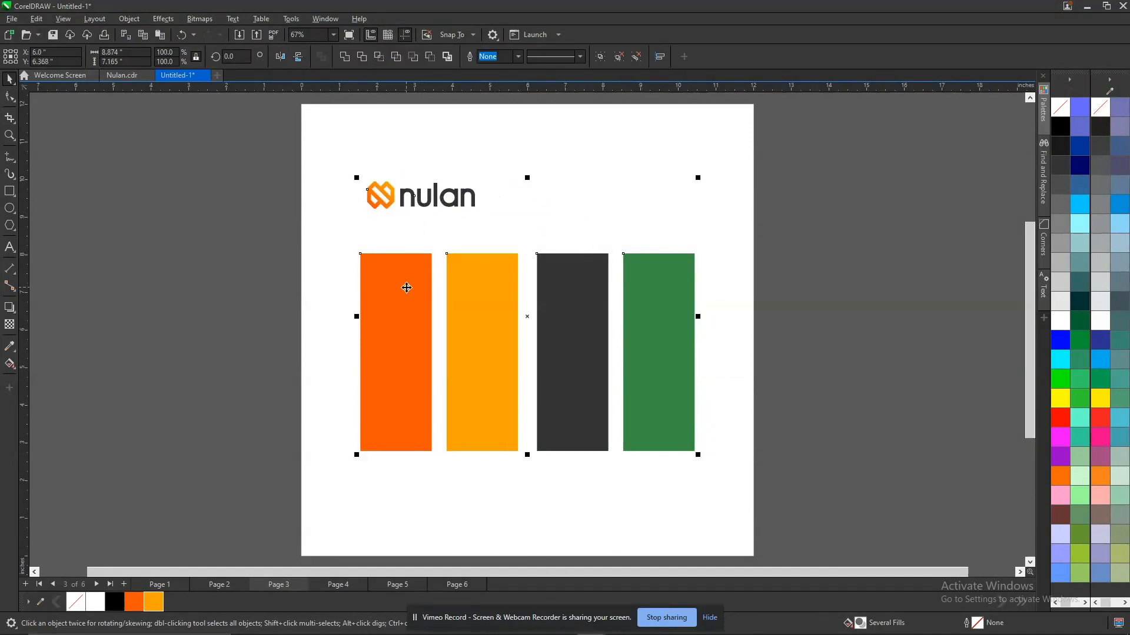
pyautogui.press('l')
pyautogui.click(812, 257)
# Raise the bar row closer to the logo and scale the logo and bars down slightly together.
pyautogui.moveTo(557, 321)
pyautogui.mouseDown()
pyautogui.moveTo(571, 327)
pyautogui.moveTo(574, 314)
pyautogui.mouseUp()
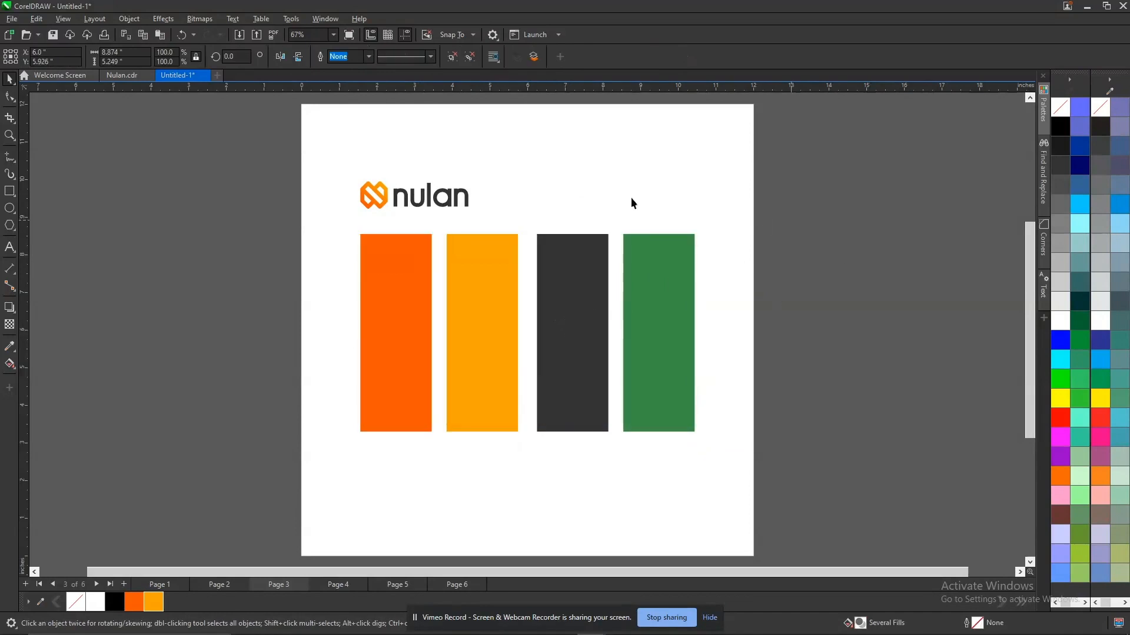
pyautogui.moveTo(346, 152); pyautogui.dragTo(695, 444)
pyautogui.click(885, 358)
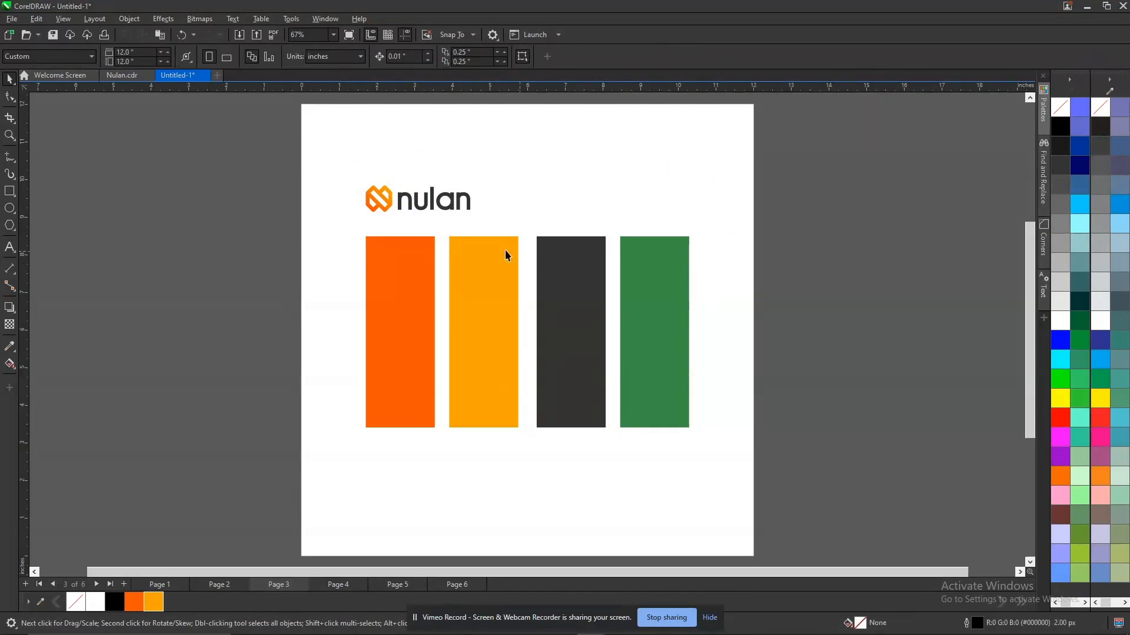
# Ungroup the row of four colour bars.
pyautogui.click(420, 211)
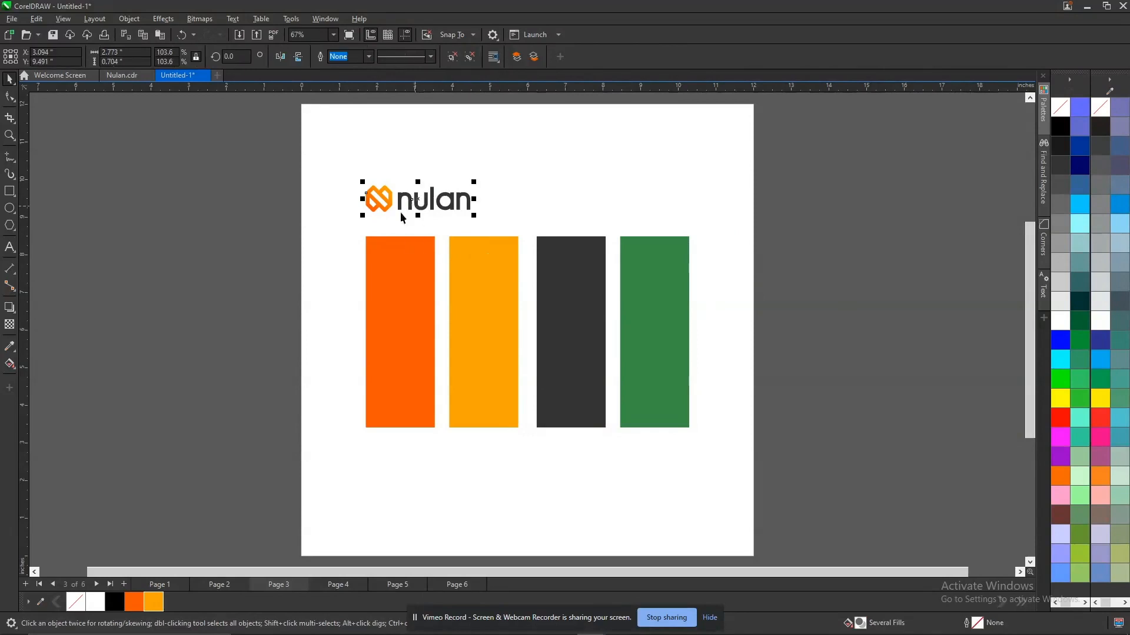
pyautogui.click(946, 282)
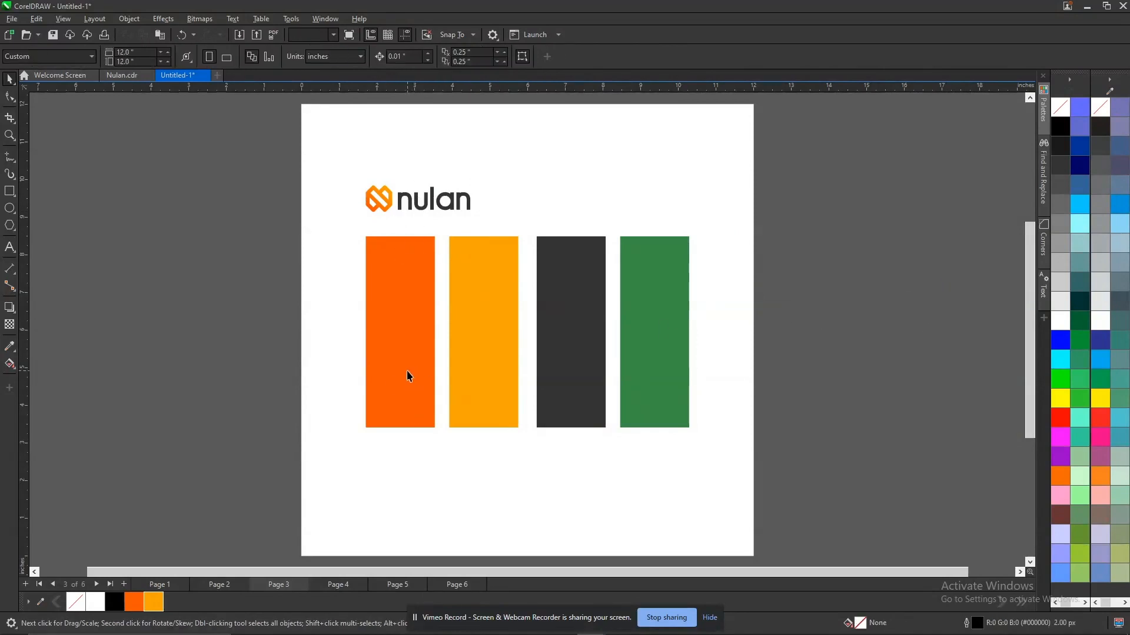
pyautogui.click(410, 377)
pyautogui.click(834, 327)
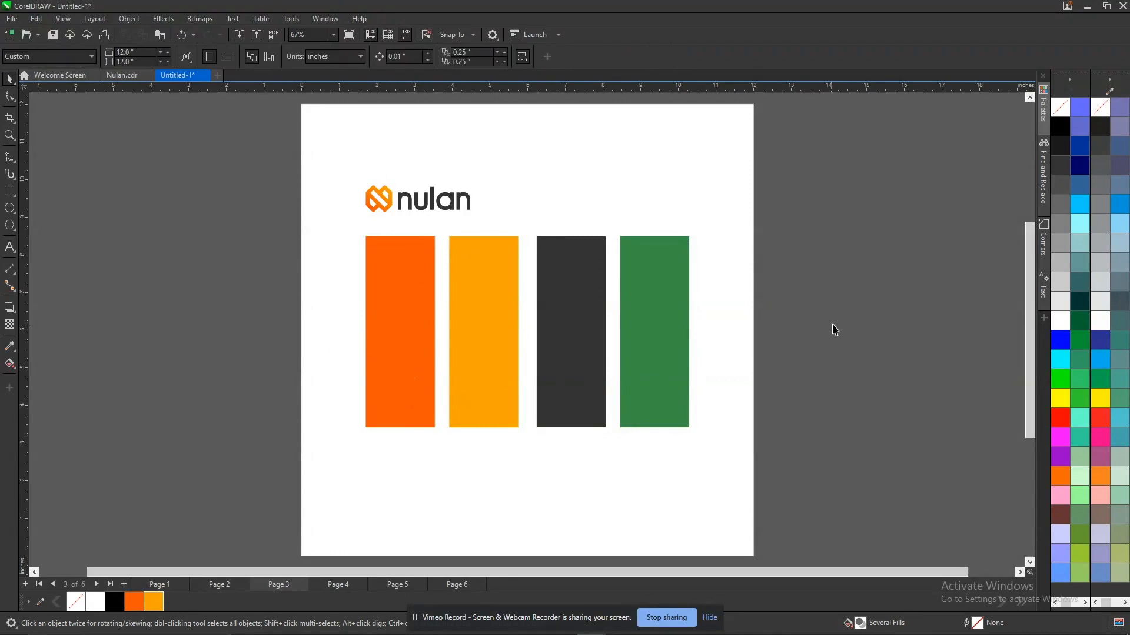
# Copy the hex code #FF5300 from the first bar's fill settings, leaving the fill unchanged.
pyautogui.press('z')
pyautogui.moveTo(281, 143); pyautogui.dragTo(739, 537)
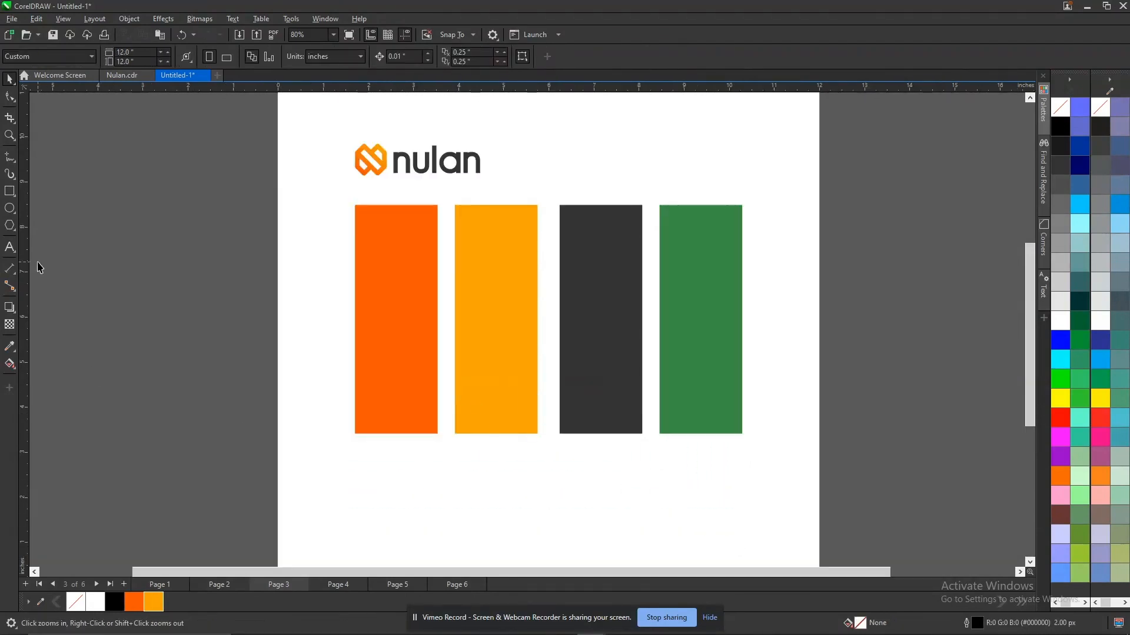
pyautogui.click(412, 352)
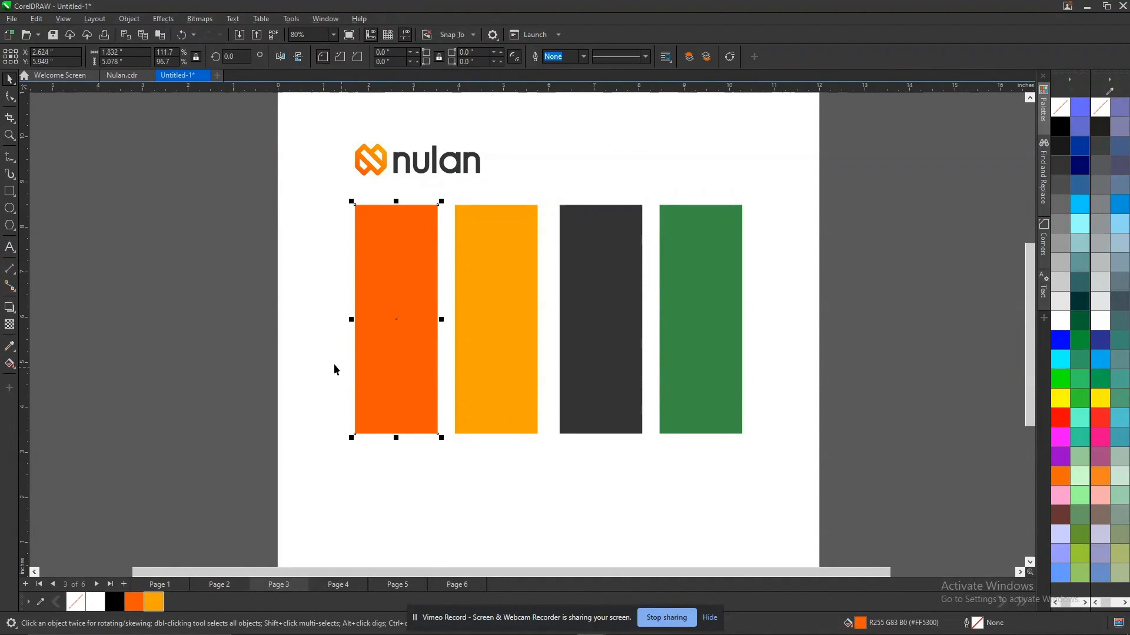
pyautogui.click(391, 288)
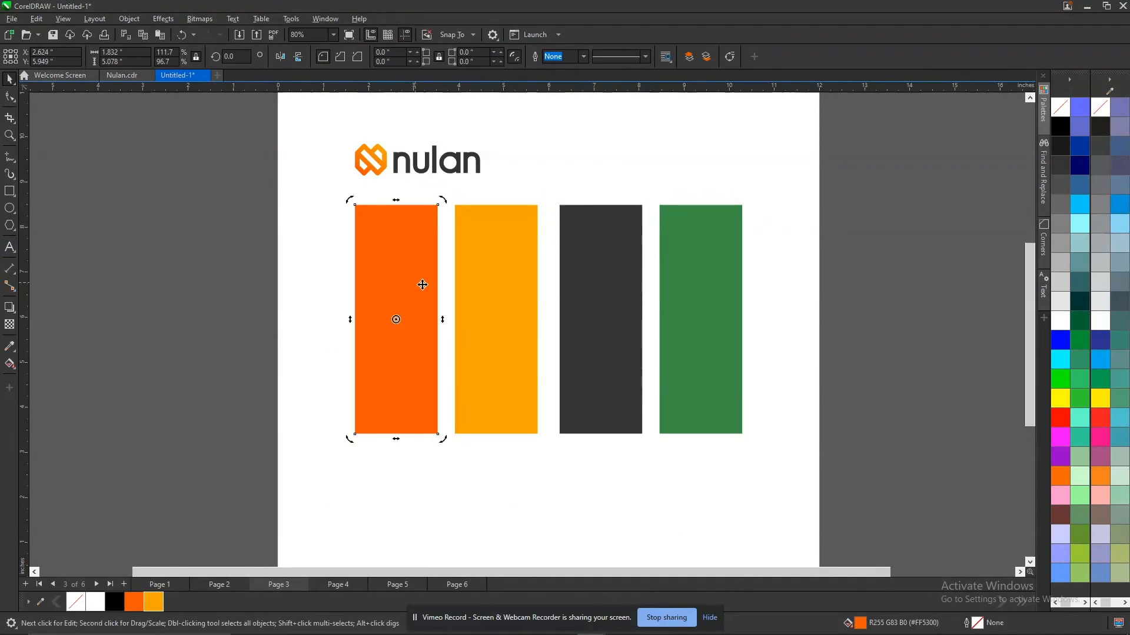
pyautogui.doubleClick(861, 623)
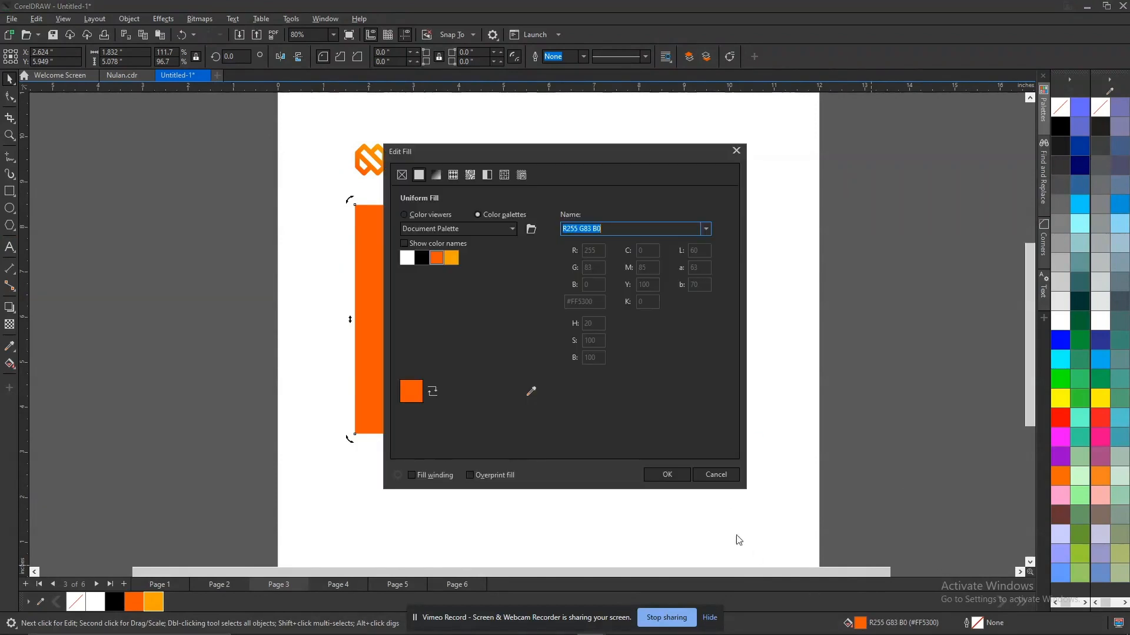
pyautogui.click(425, 215)
pyautogui.moveTo(598, 335); pyautogui.dragTo(555, 335)
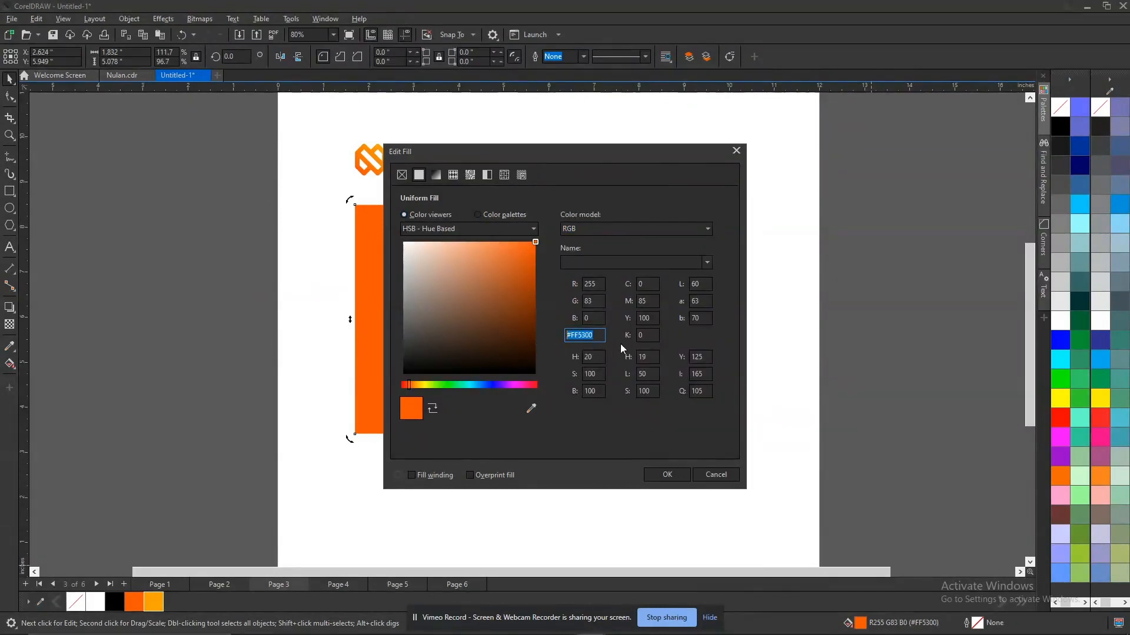
pyautogui.rightClick(582, 333)
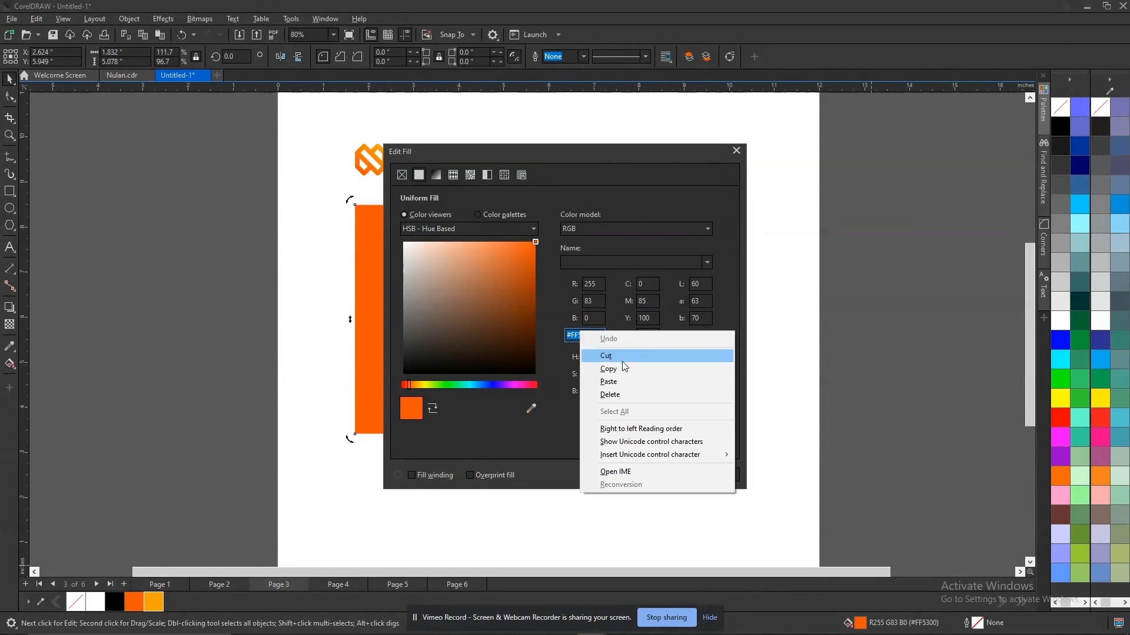
pyautogui.click(623, 363)
pyautogui.moveTo(599, 152); pyautogui.dragTo(809, 95)
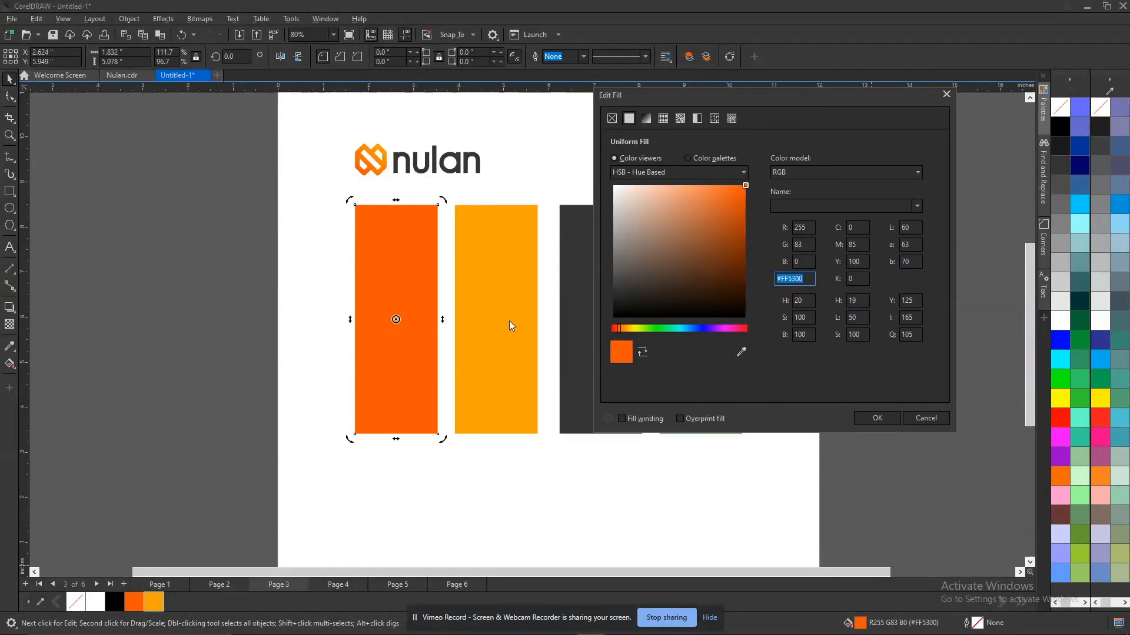
pyautogui.click(934, 418)
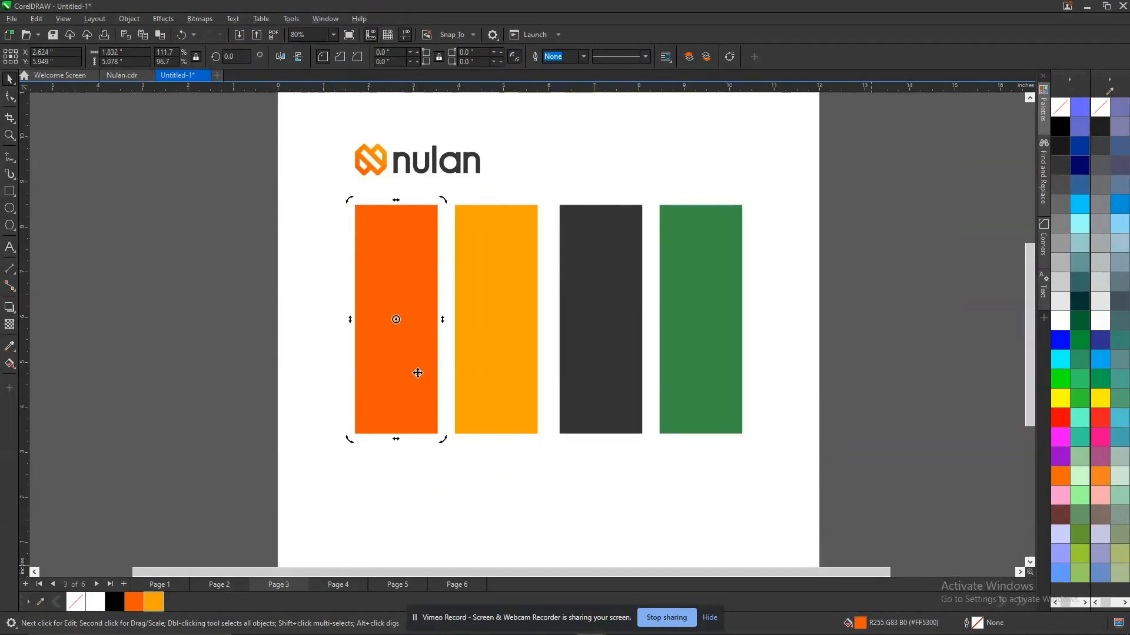
# Add the text label "#Ff5300" just below the first orange bar.
pyautogui.click(9, 247)
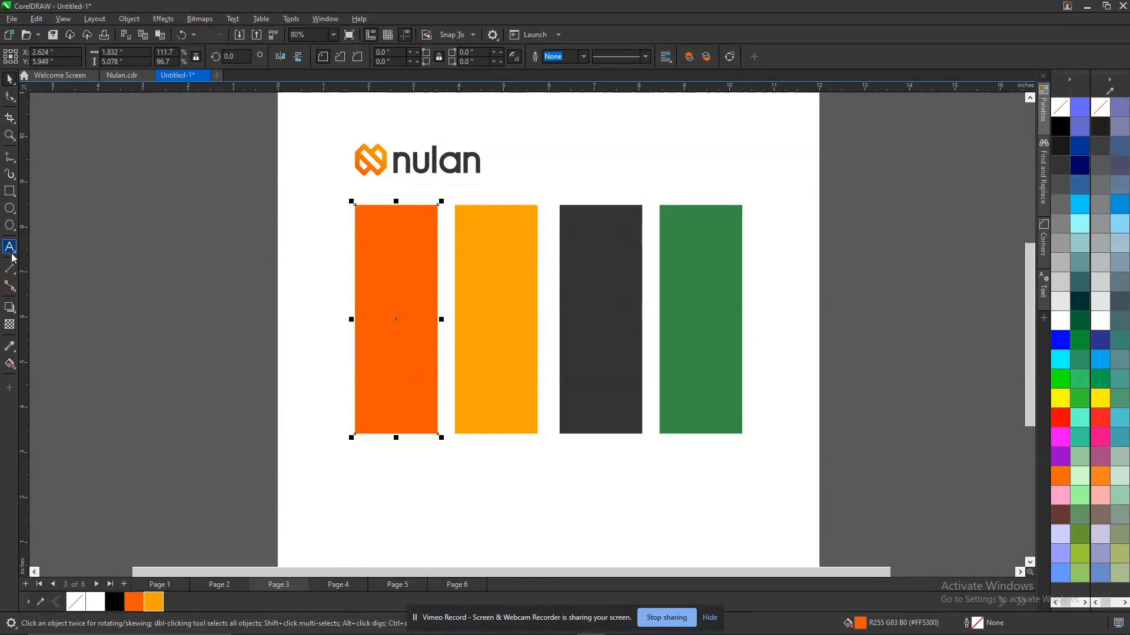
pyautogui.click(379, 458)
pyautogui.write('#Ff5300')
pyautogui.hotkey('ctrl', 'space')
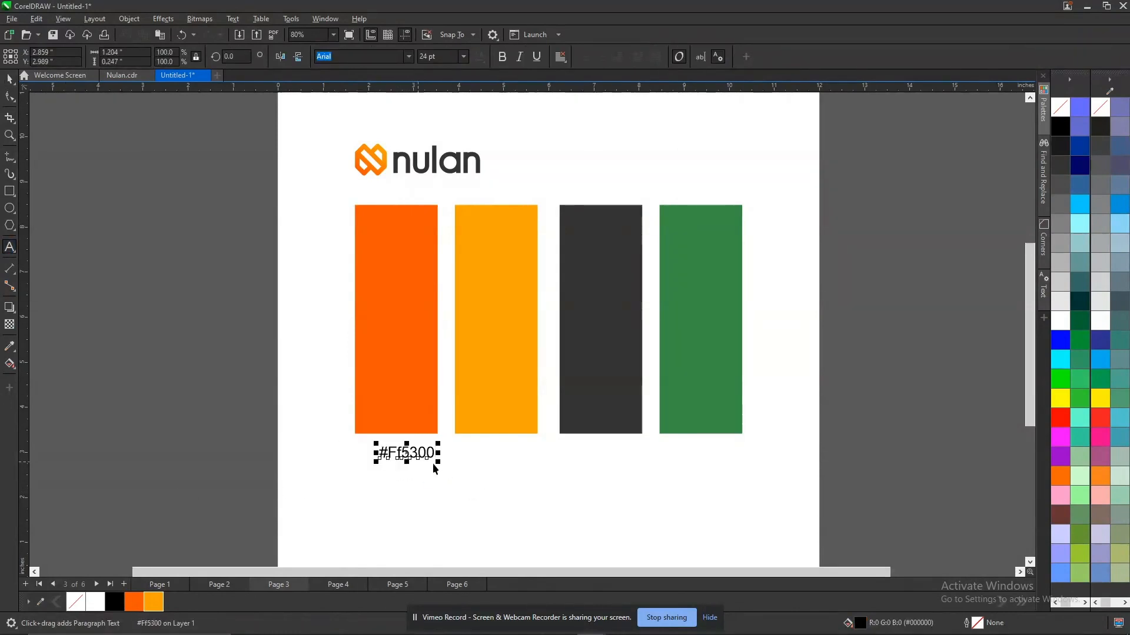
# Reduce the hex label to about 19 pt and align it with the first bar's left edge.
pyautogui.moveTo(438, 462); pyautogui.dragTo(428, 473)
pyautogui.keyDown('shift'); pyautogui.click(410, 393); pyautogui.keyUp('shift')
pyautogui.press('l')
pyautogui.keyDown('shift'); pyautogui.click(409, 392); pyautogui.keyUp('shift')
pyautogui.click(939, 376)
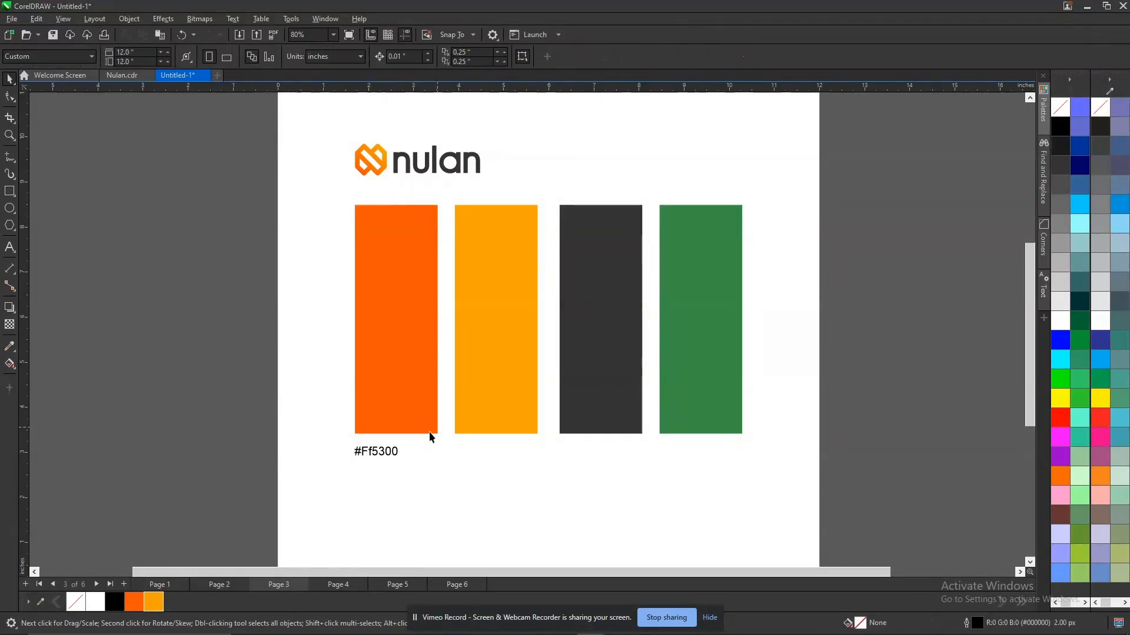
# Open the first orange bar's fill settings with the colour viewers shown to read its RGB and CMYK values.
pyautogui.click(393, 459)
pyautogui.moveTo(298, 185); pyautogui.dragTo(792, 538)
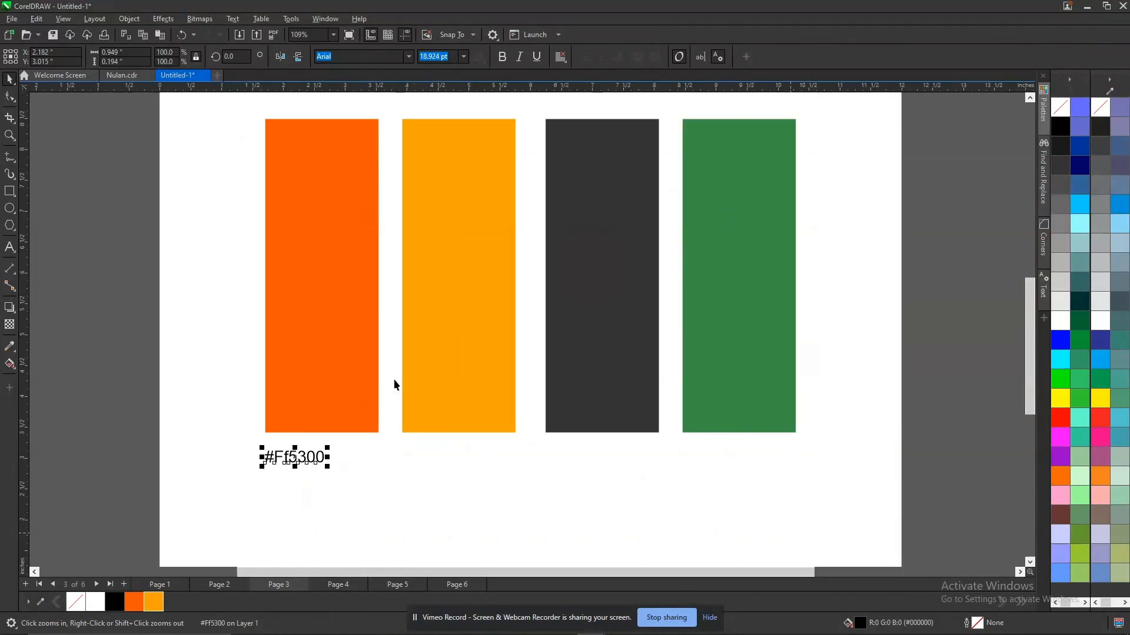
pyautogui.click(351, 346)
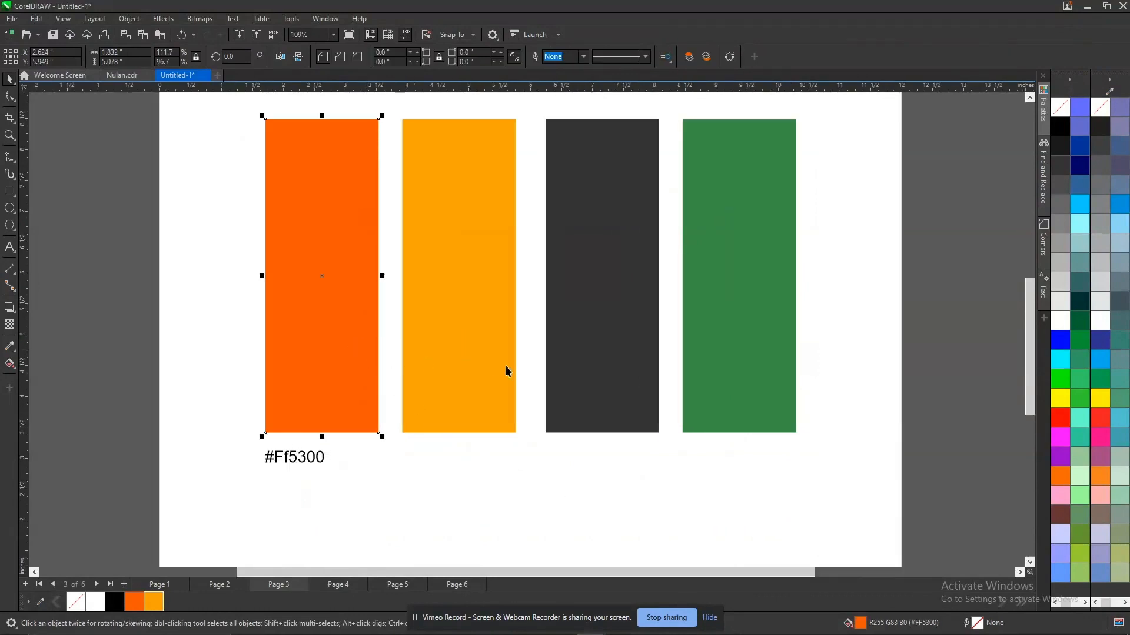
pyautogui.doubleClick(863, 625)
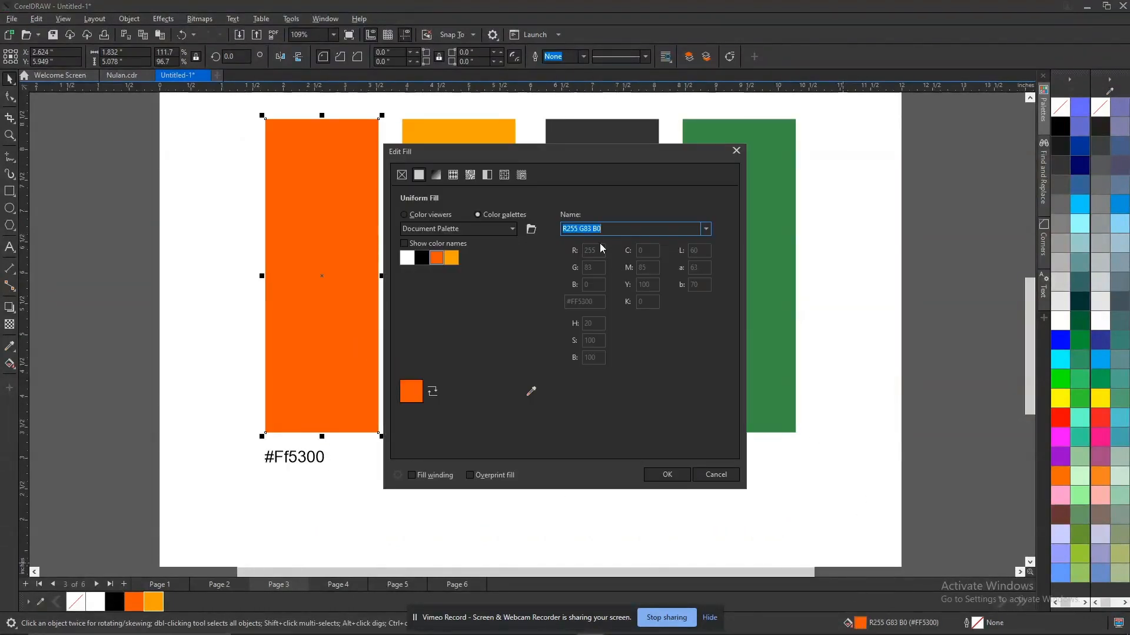
pyautogui.click(422, 214)
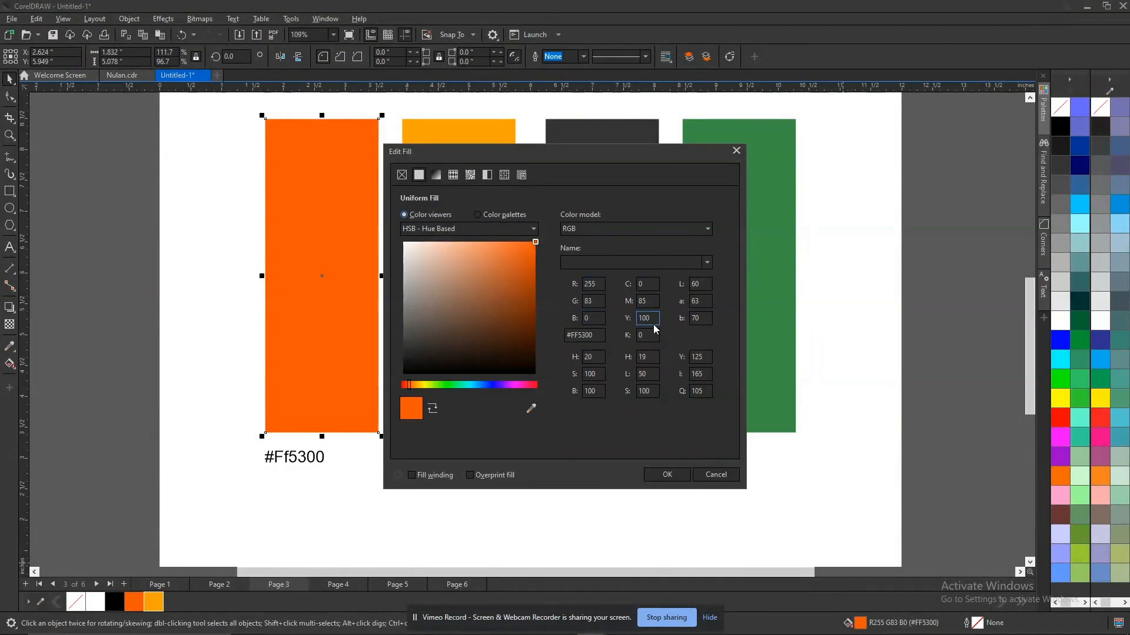
# Switch to Notepad, write "R255 G83 B0" and "C0 M85 Y100 K0" on two lines, and copy both lines.
pyautogui.moveTo(635, 628)
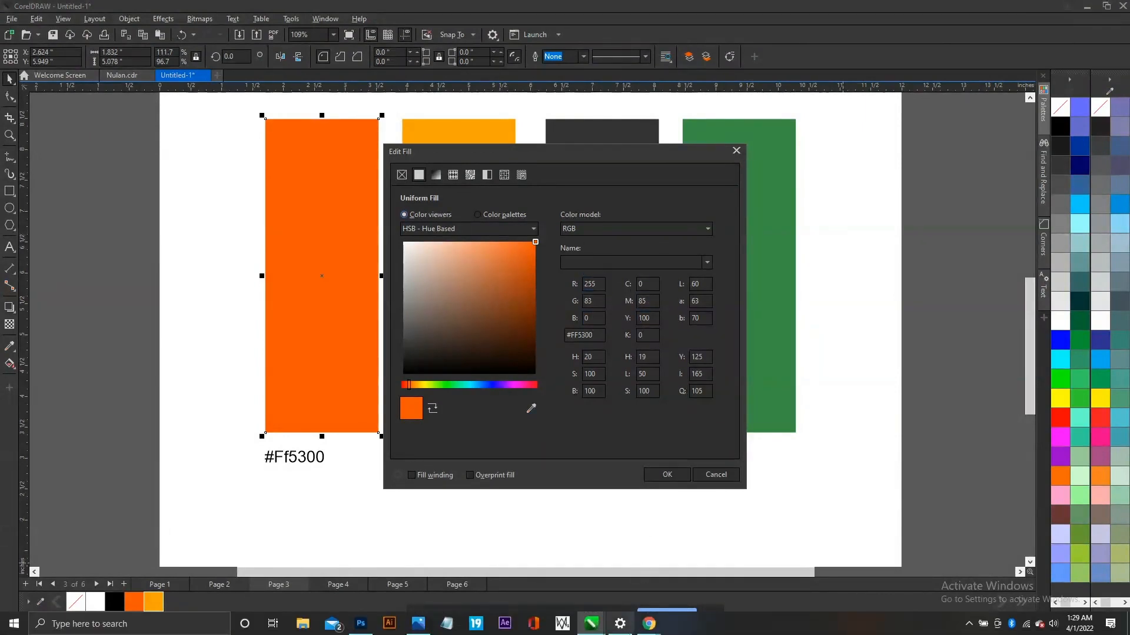
pyautogui.click(450, 625)
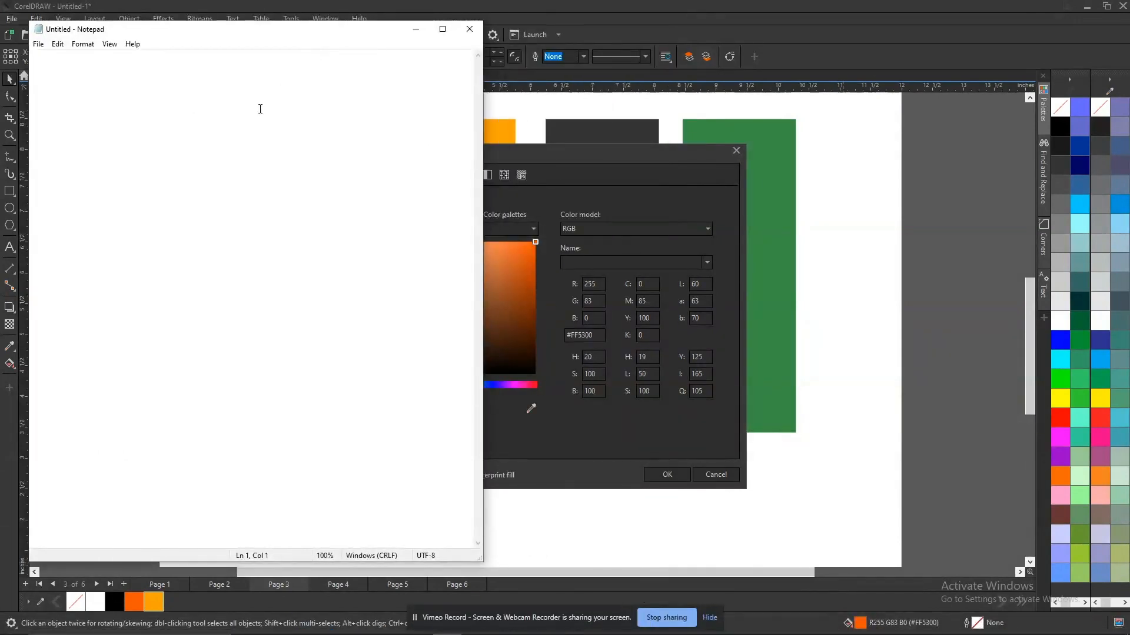
pyautogui.write('RG')
pyautogui.press('Right')
pyautogui.write('8')
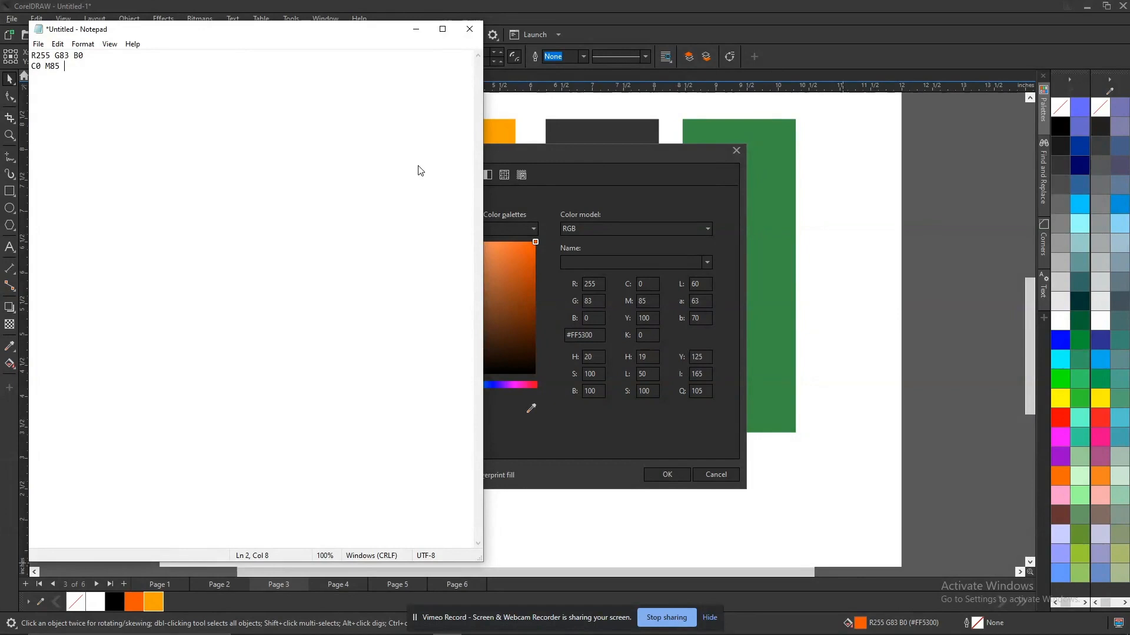
pyautogui.write('100 K0')
pyautogui.hotkey('ctrl', 'a')
pyautogui.hotkey('ctrl', 'c')
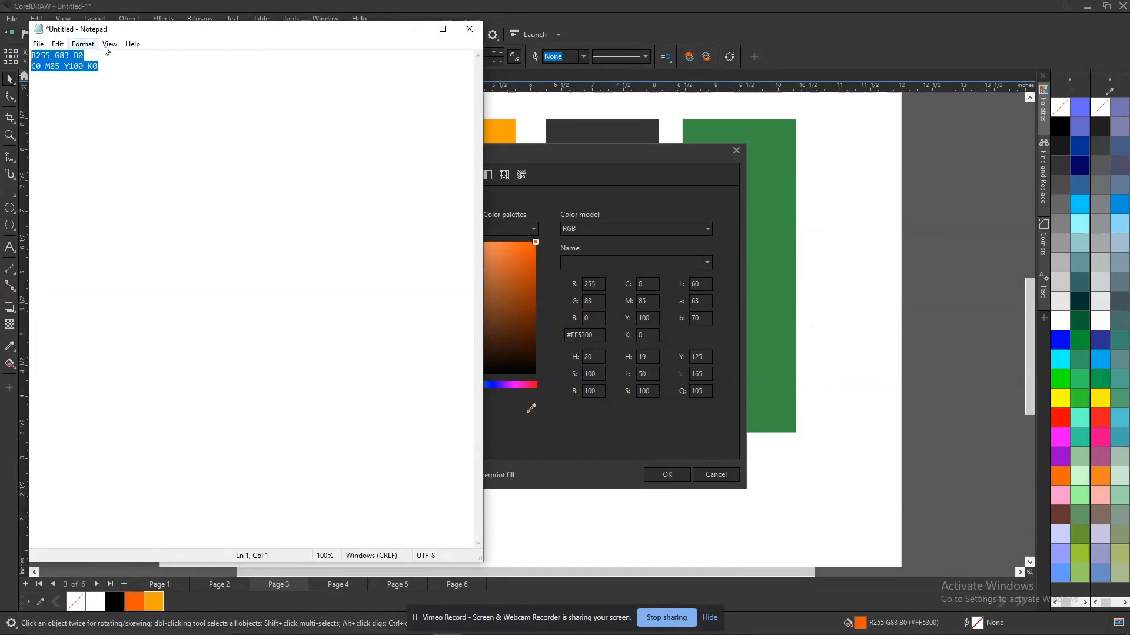
# Close the fill settings unchanged and paste the copied RGB and CMYK lines below #Ff5300 in the label.
pyautogui.click(673, 262)
pyautogui.click(738, 151)
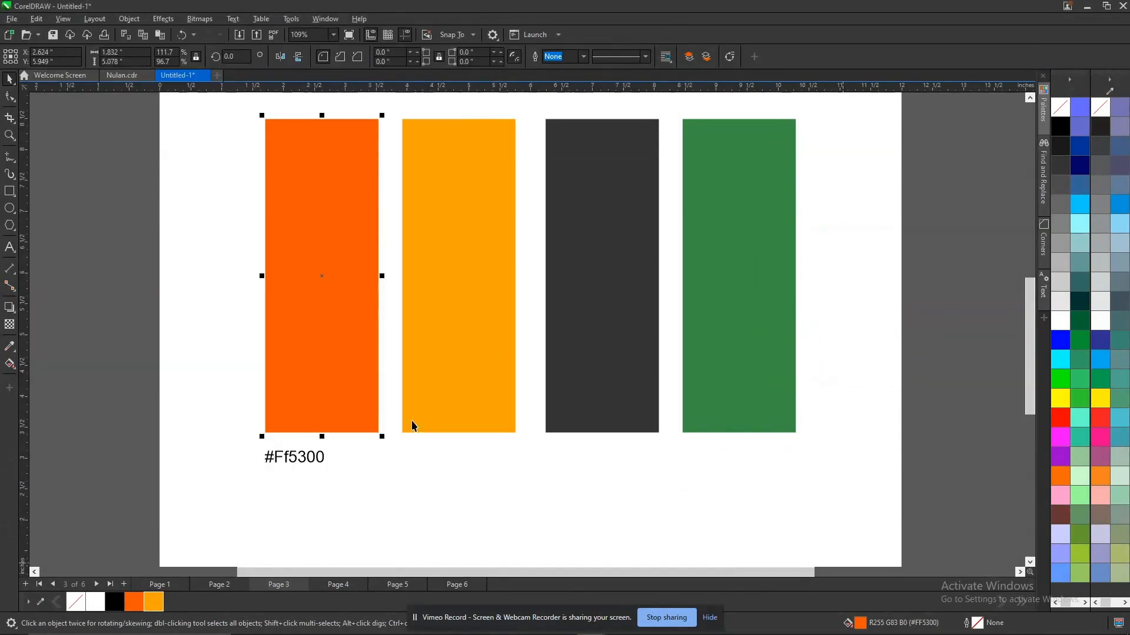
pyautogui.doubleClick(309, 460)
pyautogui.click(326, 455)
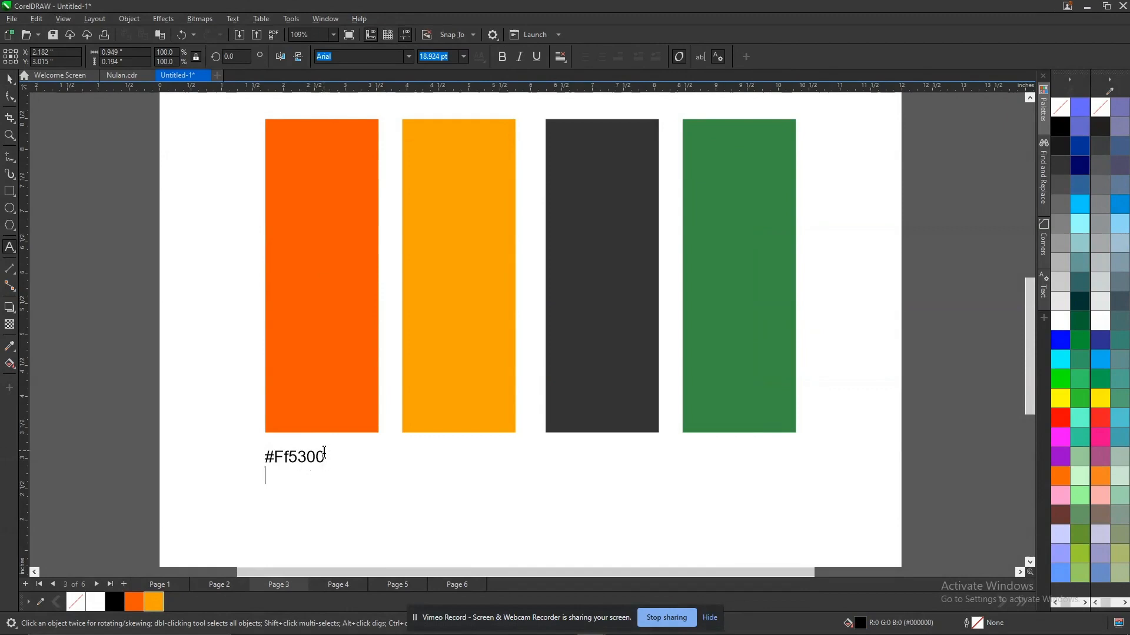
pyautogui.hotkey('ctrl', 'v')
pyautogui.press('Escape')
pyautogui.click(214, 432)
# Reduce the three-line colour code label's font size to 16 pt.
pyautogui.click(343, 481)
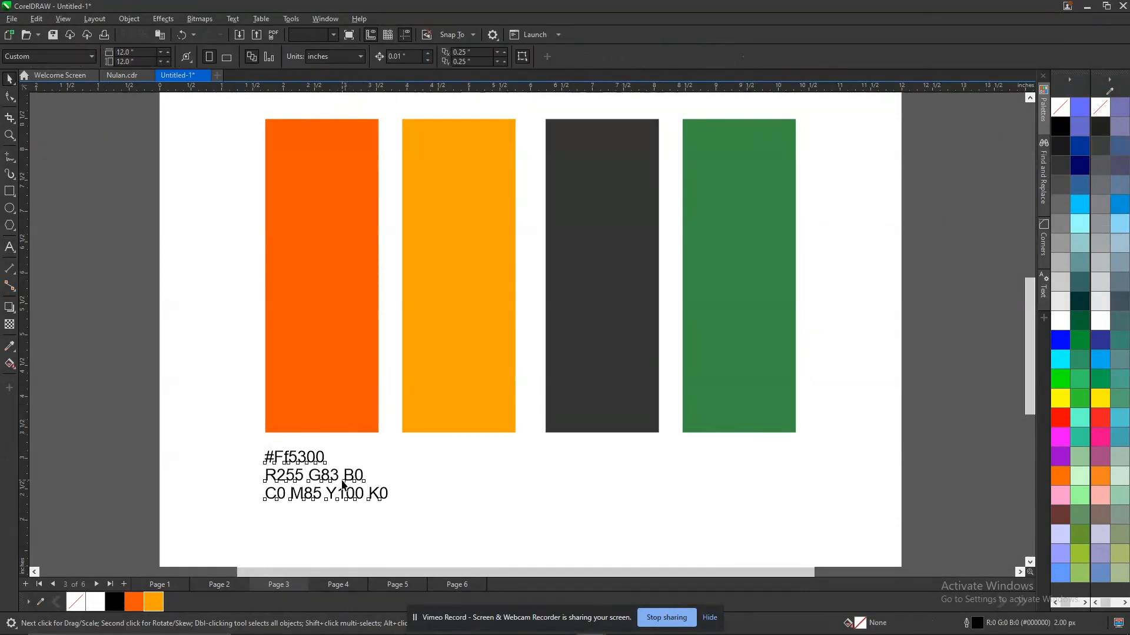
pyautogui.click(435, 397)
pyautogui.click(613, 361)
pyautogui.click(744, 376)
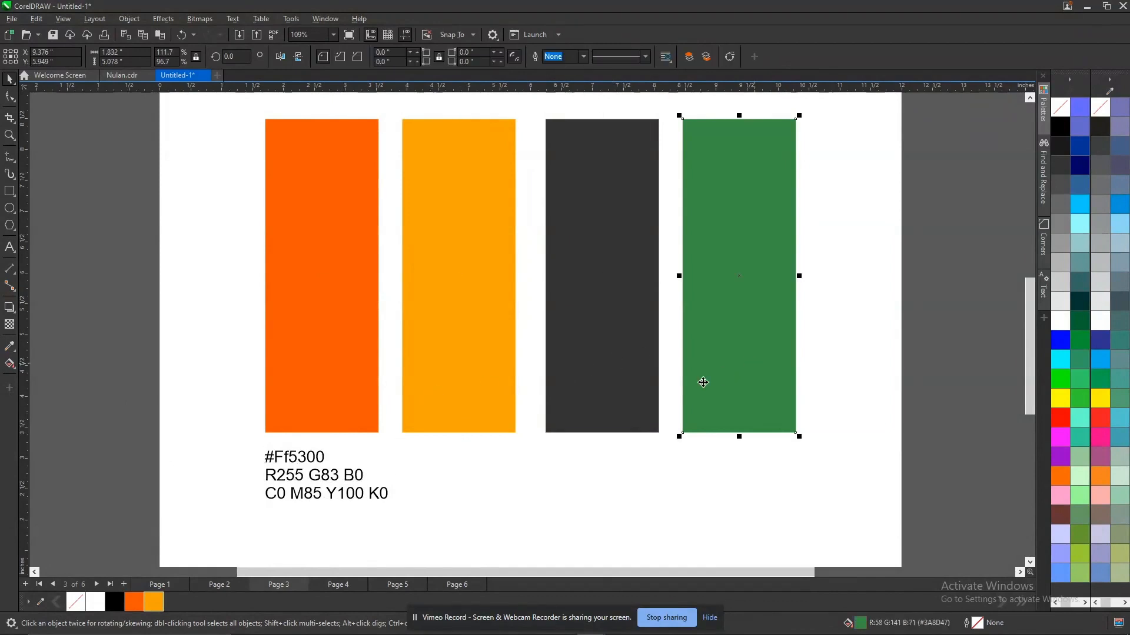
pyautogui.click(340, 479)
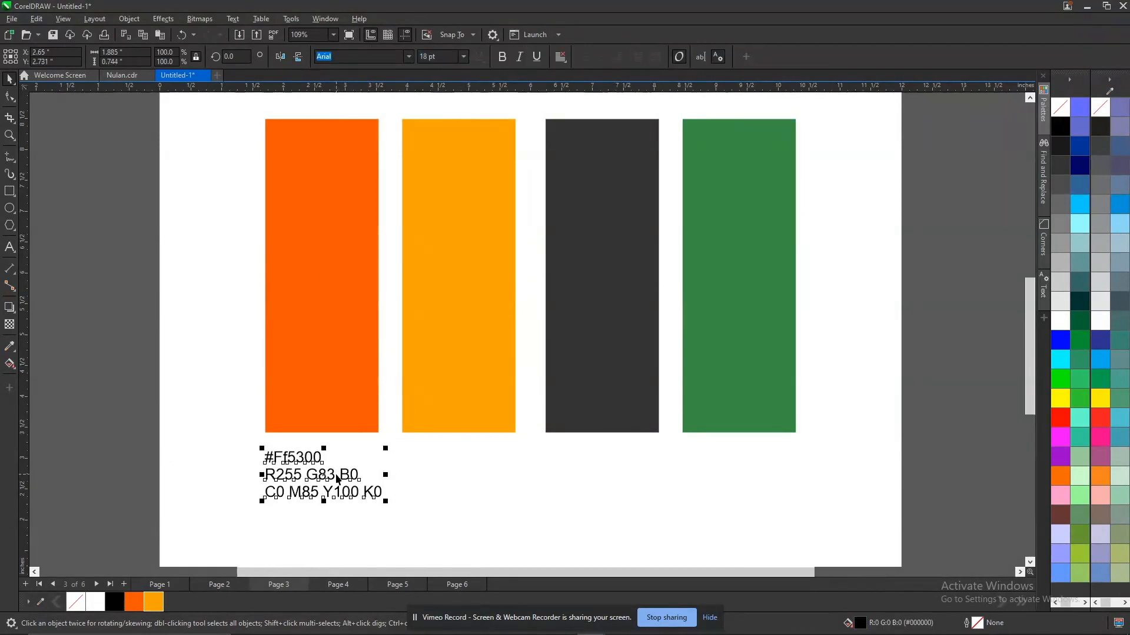
pyautogui.click(106, 373)
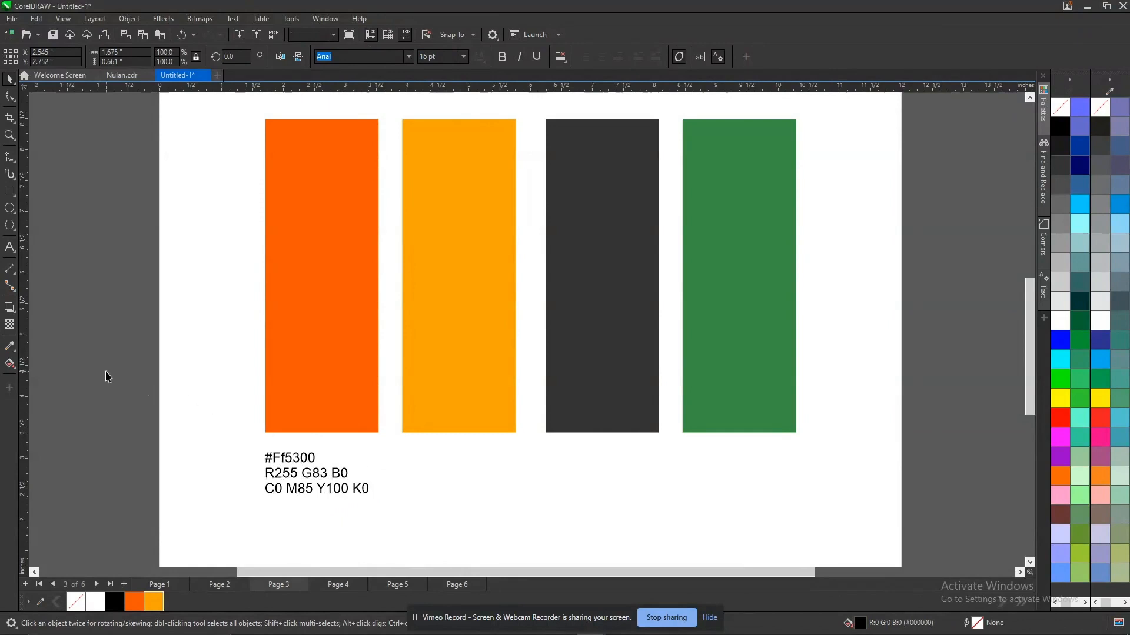
# Widen the line spacing of the colour code label until it is about 0.8 inches tall.
pyautogui.scroll(-2, 106, 373)
pyautogui.hotkey('shift', 'F4')
pyautogui.press('z')
pyautogui.moveTo(336, 176); pyautogui.dragTo(713, 498)
pyautogui.click(331, 504)
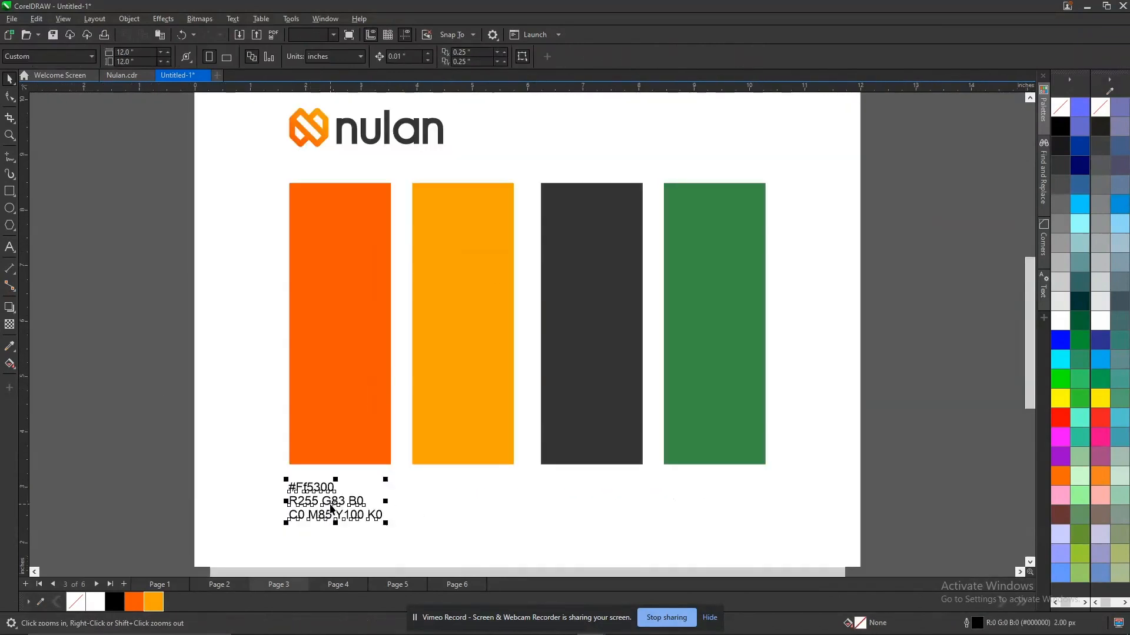
pyautogui.press('F10')
pyautogui.moveTo(287, 523); pyautogui.dragTo(285, 532)
pyautogui.press('space')
pyautogui.click(136, 434)
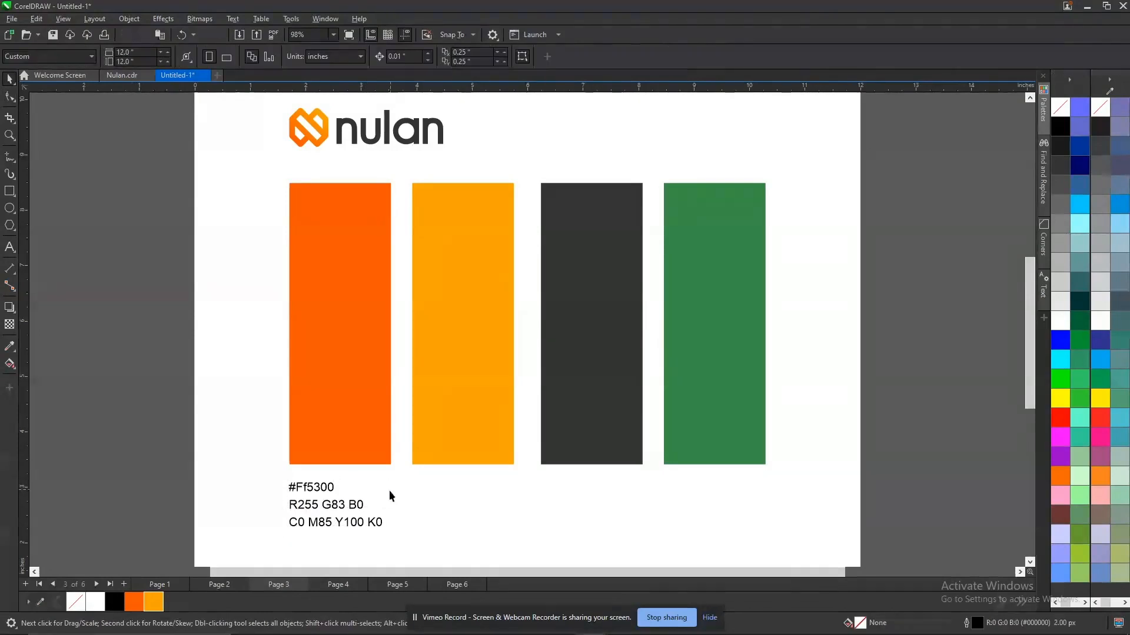
# Align the colour code label with the left edge of the first orange bar.
pyautogui.click(321, 489)
pyautogui.keyDown('shift'); pyautogui.click(329, 441); pyautogui.keyUp('shift')
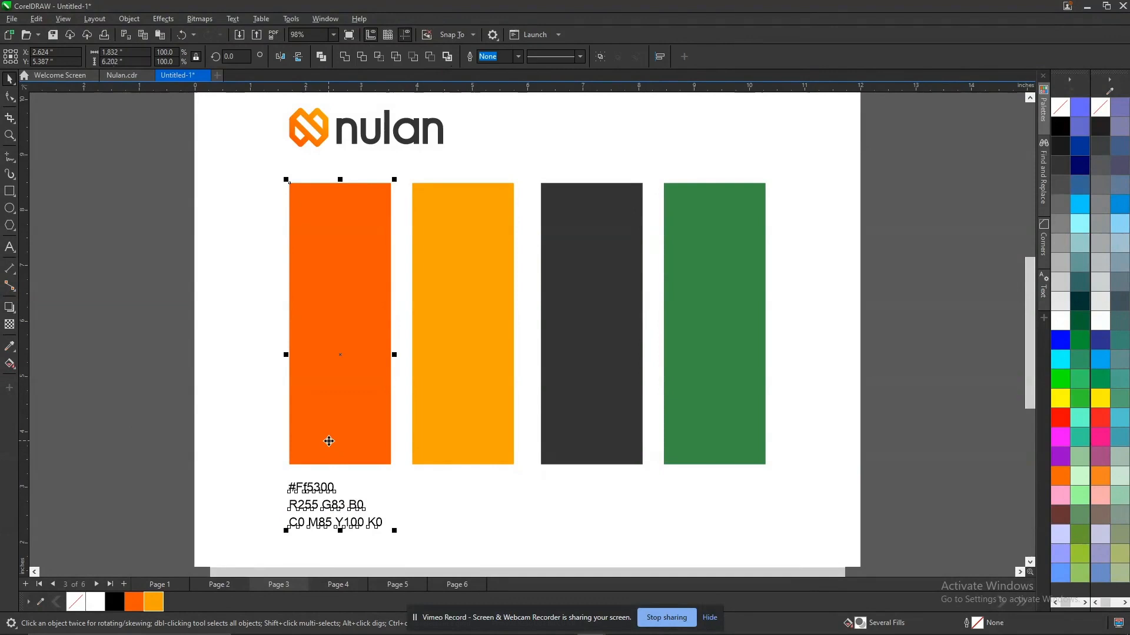
pyautogui.press('Escape')
pyautogui.scroll(-1, 208, 436)
pyautogui.hotkey('shift', 'F4')
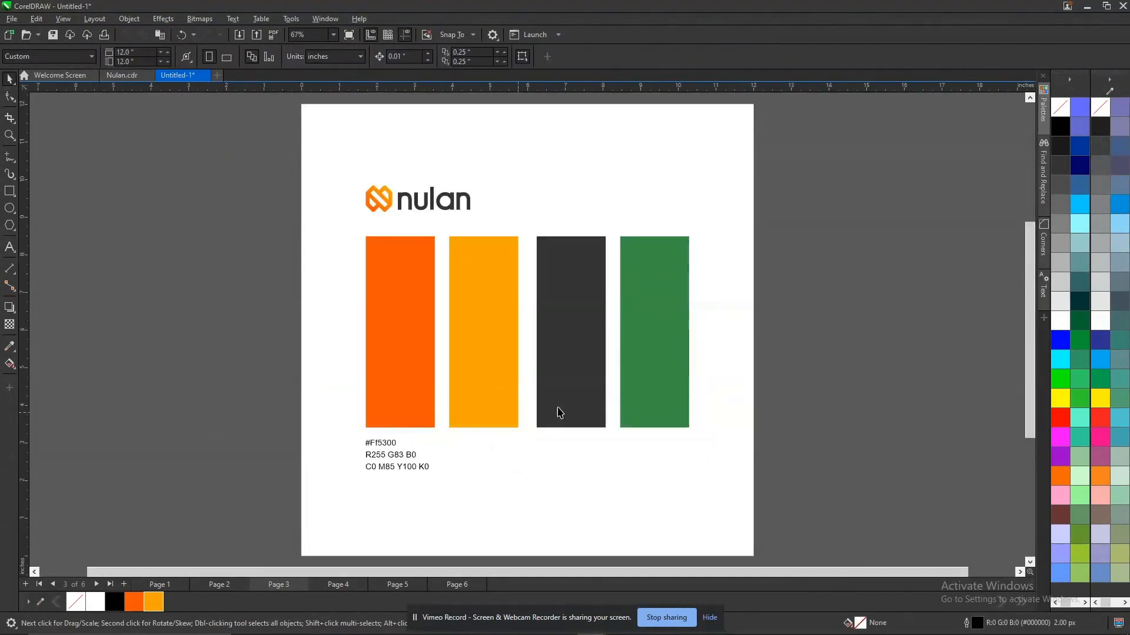
pyautogui.click(401, 460)
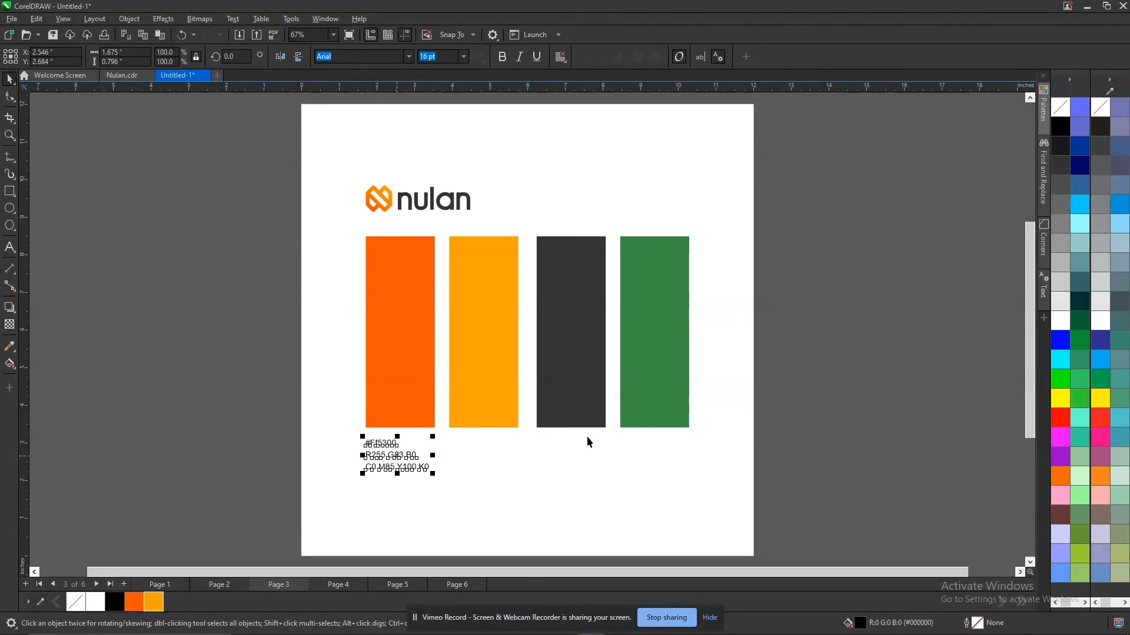
pyautogui.click(734, 360)
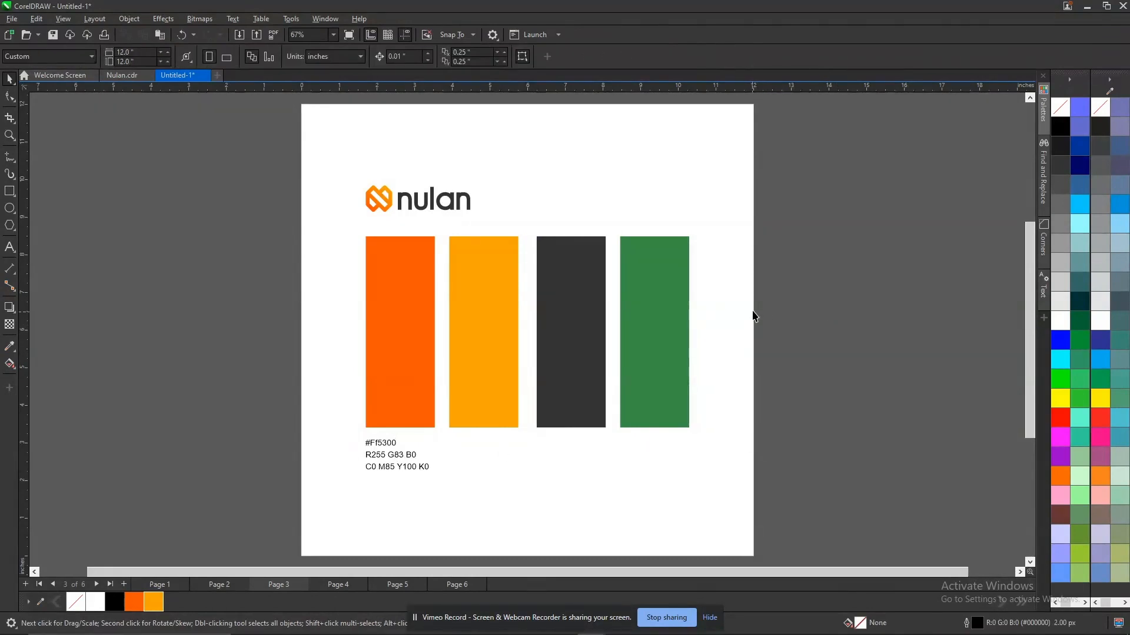
# Duplicate the colour code label below the yellow-orange bar and left-align the copy with that bar.
pyautogui.moveTo(399, 463); pyautogui.dragTo(479, 462)
pyautogui.keyDown('shift'); pyautogui.click(486, 384); pyautogui.keyUp('shift')
pyautogui.keyDown('shift'); pyautogui.click(486, 388); pyautogui.keyUp('shift')
# Place copies of the colour code label below the dark grey and green bars, each left-aligned with its bar.
pyautogui.moveTo(469, 465); pyautogui.dragTo(654, 471)
pyautogui.rightClick(575, 463)
pyautogui.keyDown('shift'); pyautogui.click(564, 383); pyautogui.keyUp('shift')
pyautogui.press('l')
pyautogui.keyDown('shift'); pyautogui.click(564, 383); pyautogui.keyUp('shift')
pyautogui.rightClick(658, 478)
pyautogui.keyDown('shift'); pyautogui.click(648, 400); pyautogui.keyUp('shift')
pyautogui.press('l')
pyautogui.keyDown('shift'); pyautogui.click(648, 400); pyautogui.keyUp('shift')
pyautogui.click(833, 412)
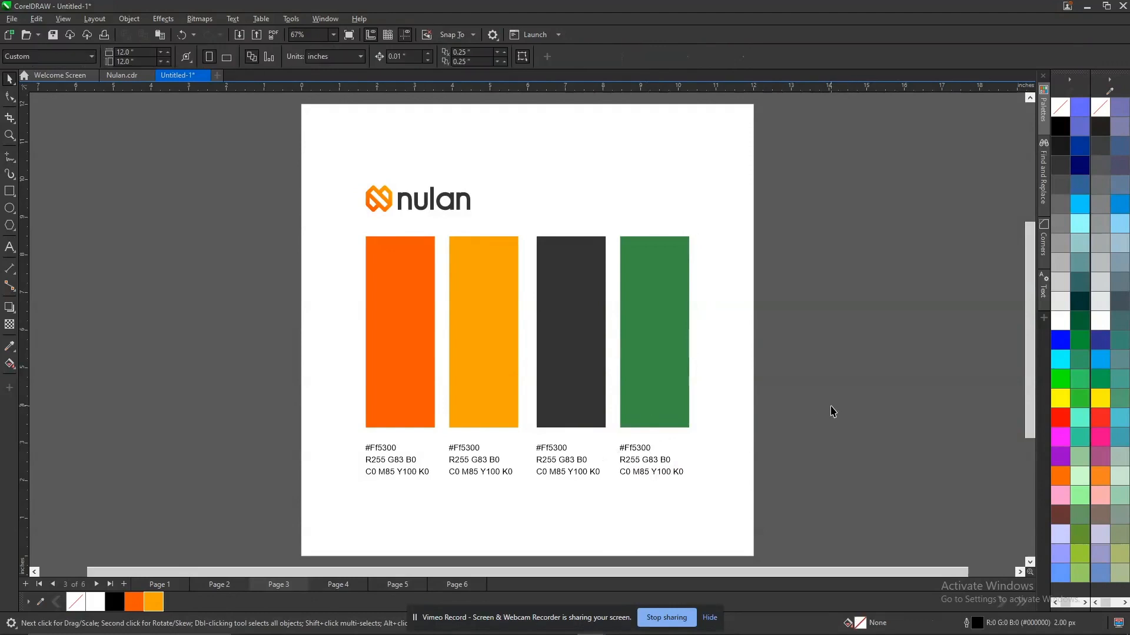
# Group the logo, colour bars and labels, and centre the group on the page.
pyautogui.moveTo(726, 486); pyautogui.dragTo(741, 504)
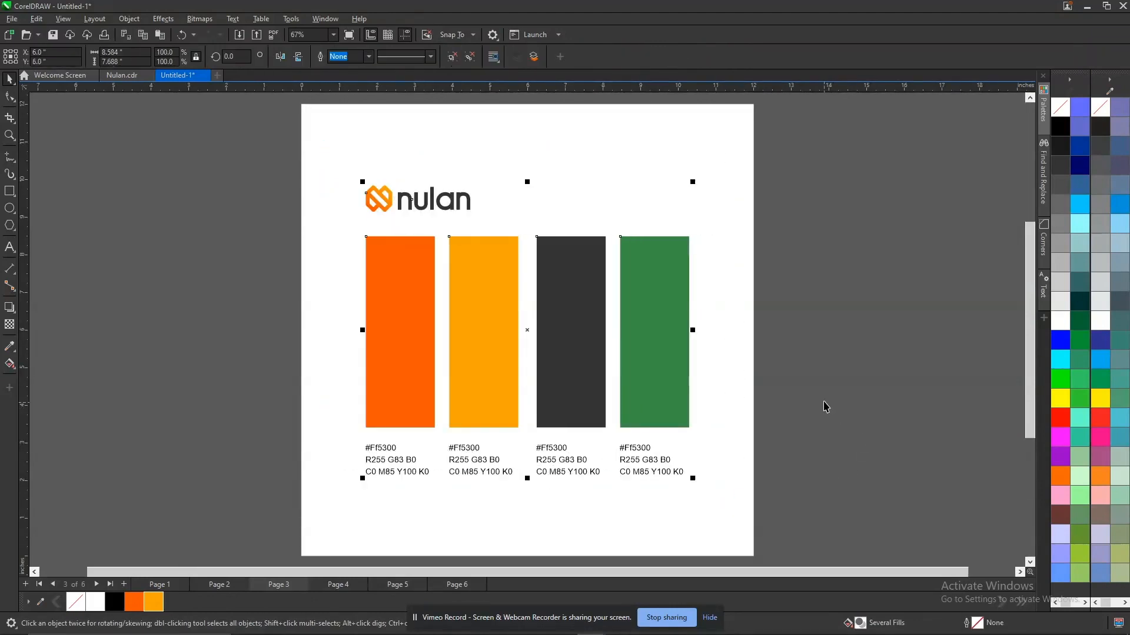
pyautogui.click(846, 375)
# Copy the "CONSTRUCTION & GRID" heading from page 2 and paste it at the same place on page 3.
pyautogui.press('pageup')
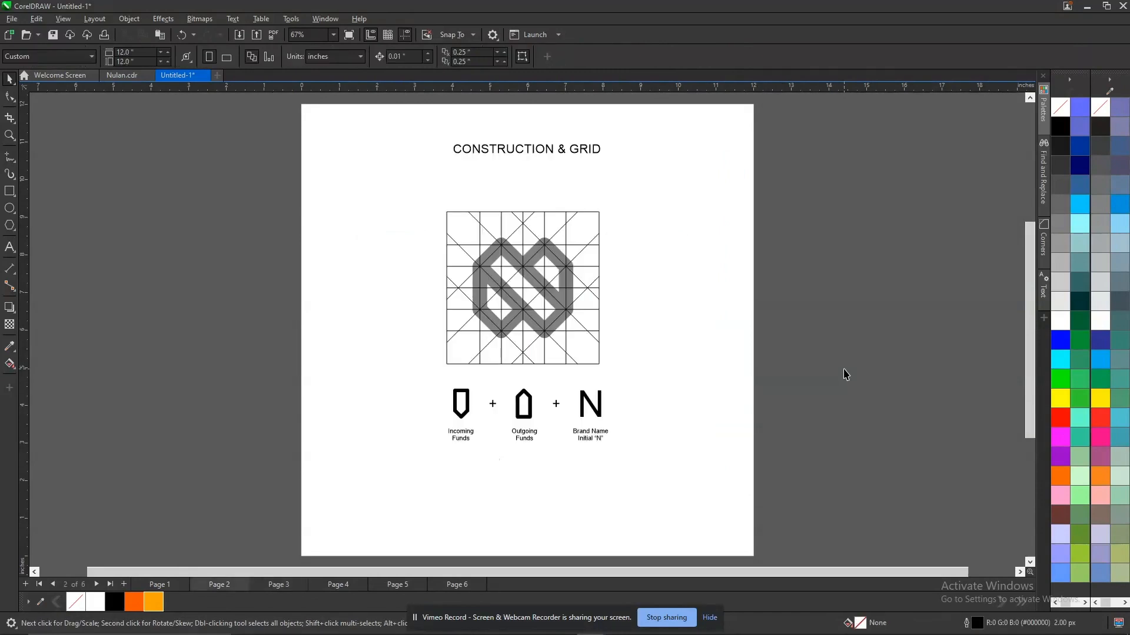
pyautogui.click(516, 151)
pyautogui.hotkey('ctrl', 'v')
pyautogui.click(815, 166)
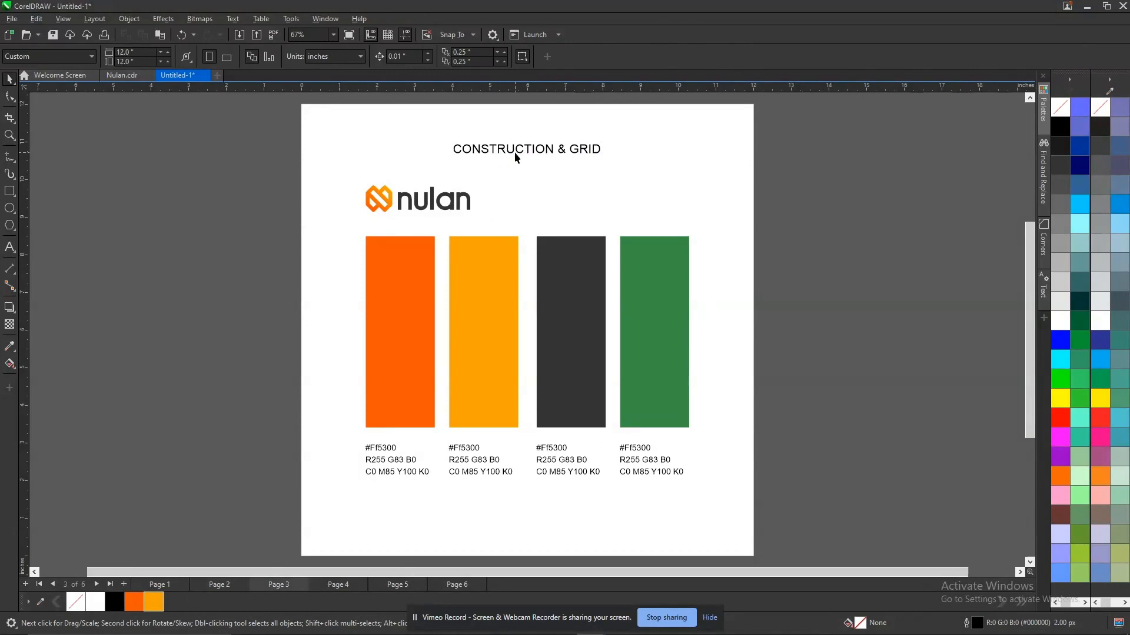
# Rewrite the pasted heading as "colour pallette", using the suggested spelling for the second word.
pyautogui.doubleClick(515, 152)
pyautogui.hotkey('ctrl', 'a')
pyautogui.write('colour pallete')
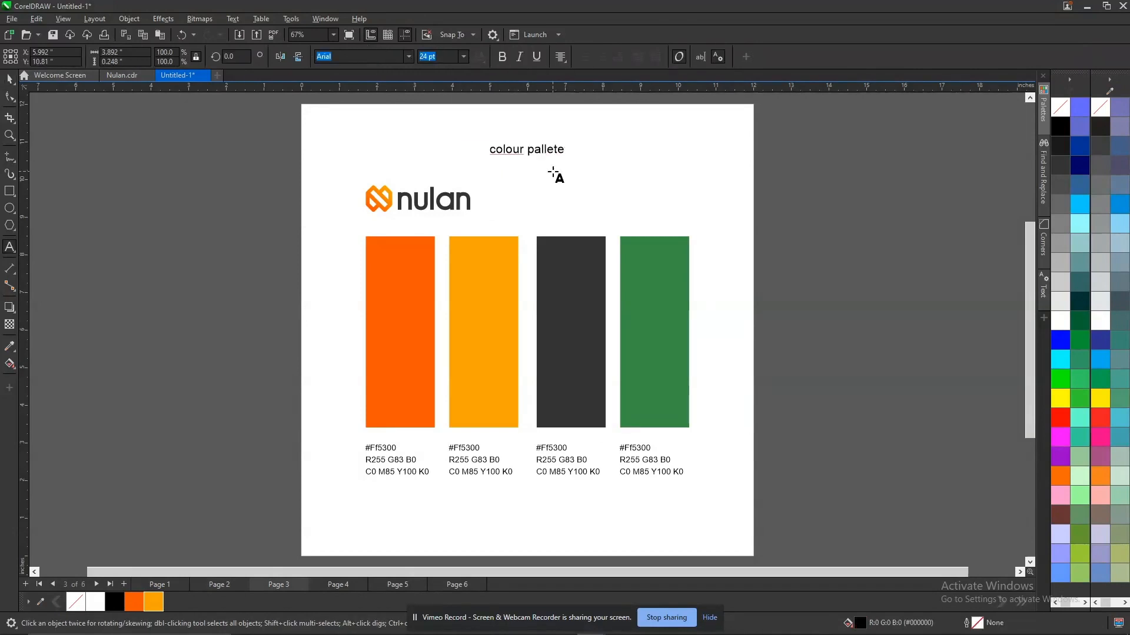
pyautogui.rightClick(550, 150)
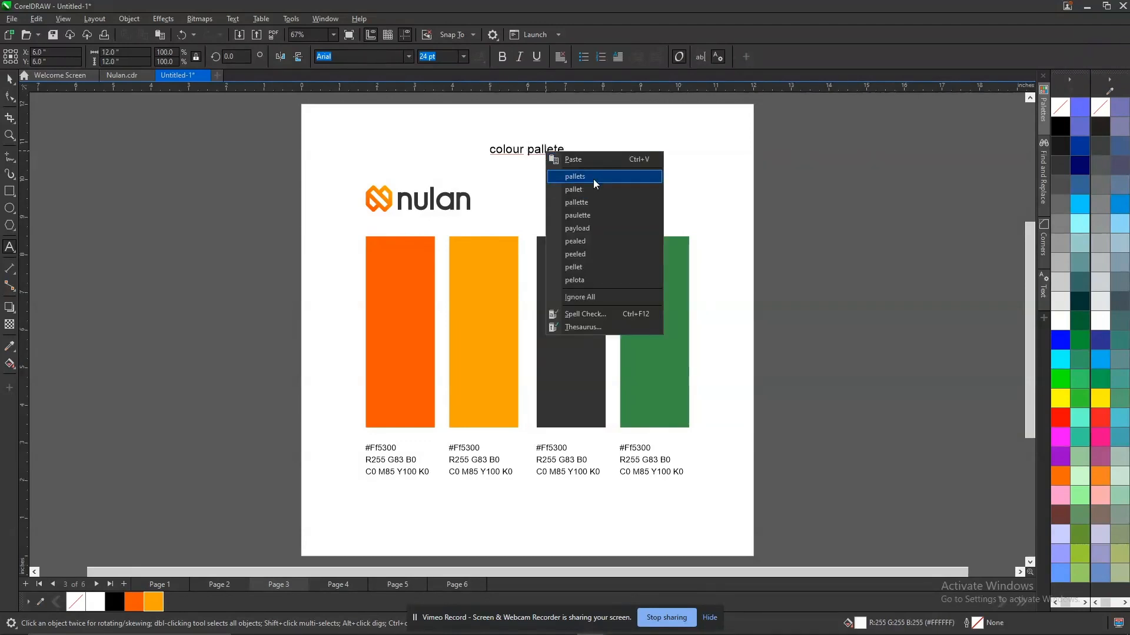
pyautogui.click(601, 201)
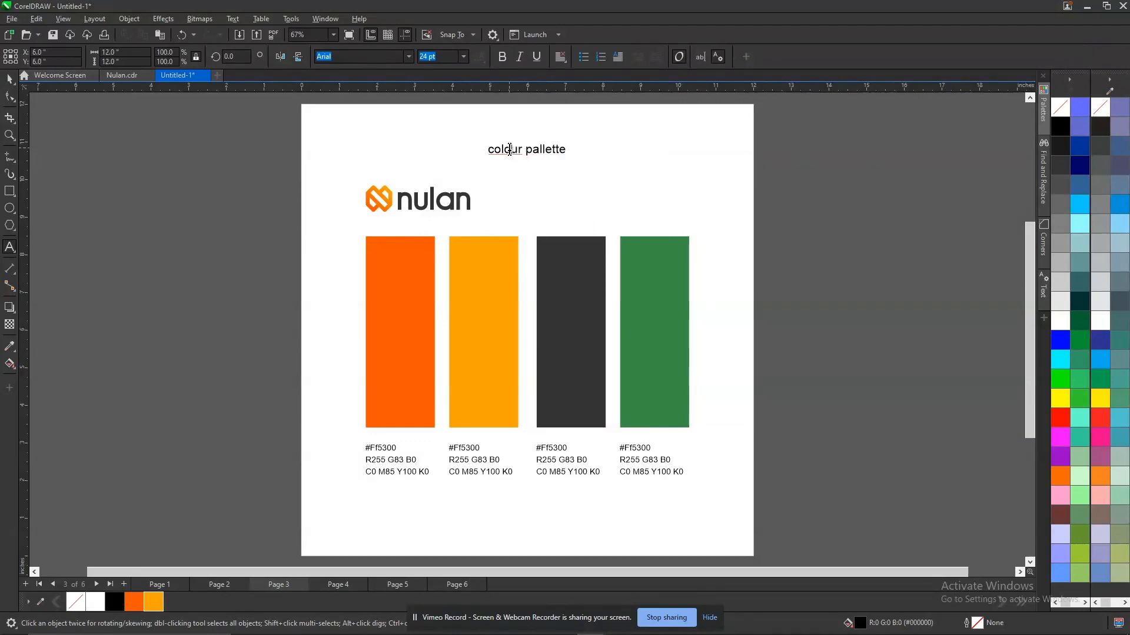
# Convert the colour palette heading to uppercase.
pyautogui.rightClick(512, 150)
pyautogui.click(490, 149)
pyautogui.click(499, 150)
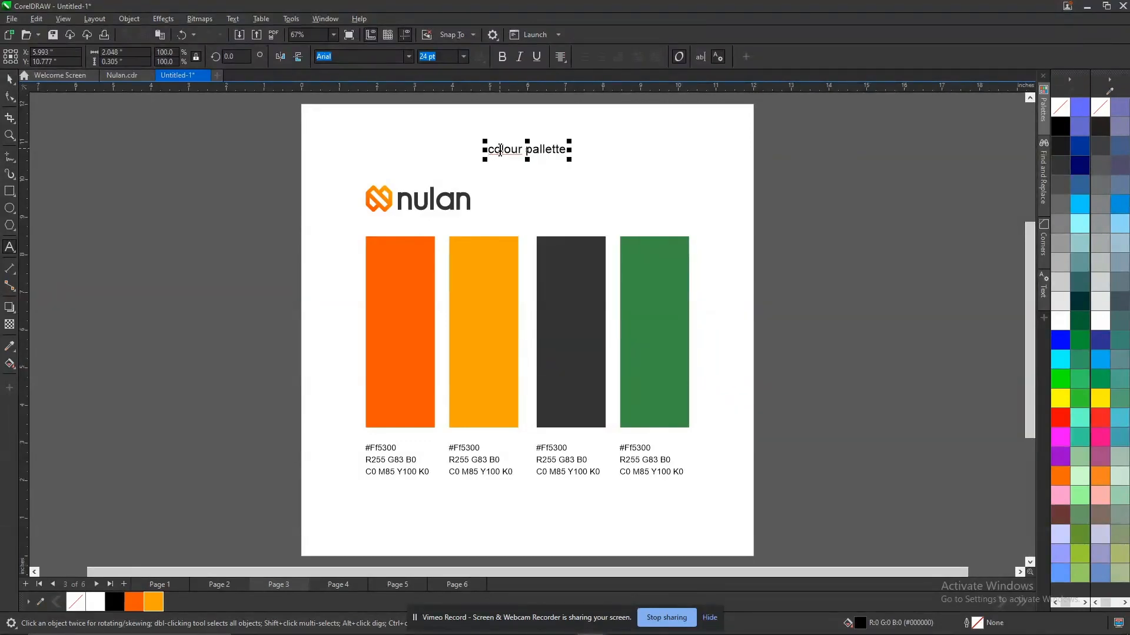
pyautogui.hotkey('ctrl', 'a')
pyautogui.hotkey('shift', 'F3')
pyautogui.press('u')
pyautogui.press('Return')
pyautogui.hotkey('ctrl', 'space')
pyautogui.click(881, 175)
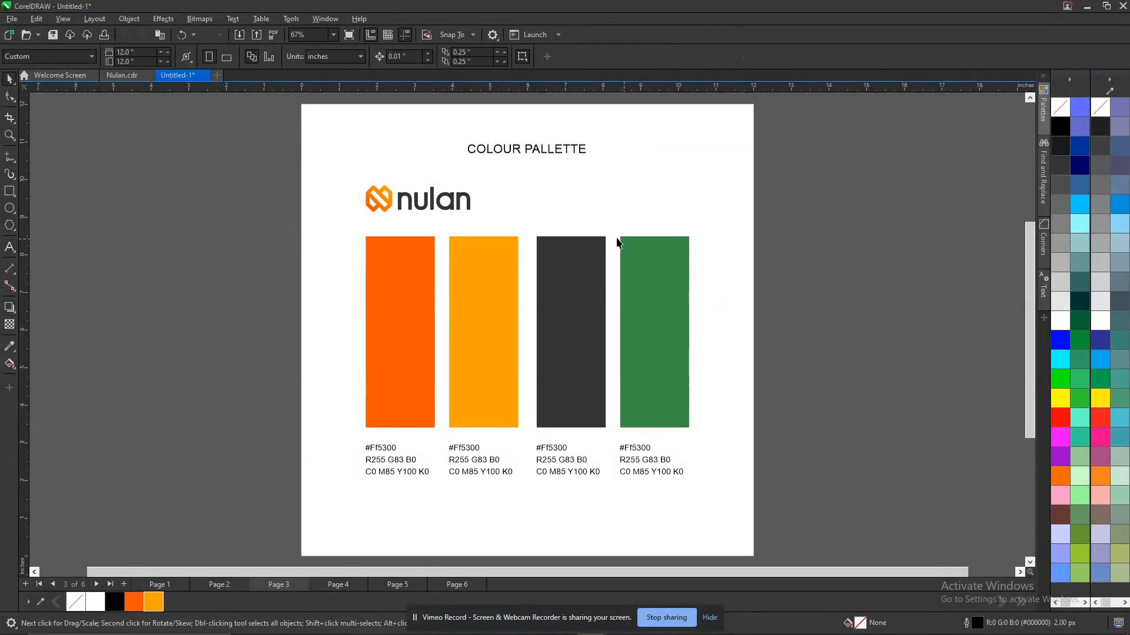
# Compare the layout and heading placement across the neighbouring presentation pages.
pyautogui.press('pageup')
pyautogui.press('pageup')
pyautogui.press('pagedown')
pyautogui.press('pageup')
pyautogui.press('pagedown')
pyautogui.press('pageup')
pyautogui.press('pagedown')
pyautogui.press('pagedown')
pyautogui.press('pageup')
pyautogui.press('pagedown')
pyautogui.press('pageup')
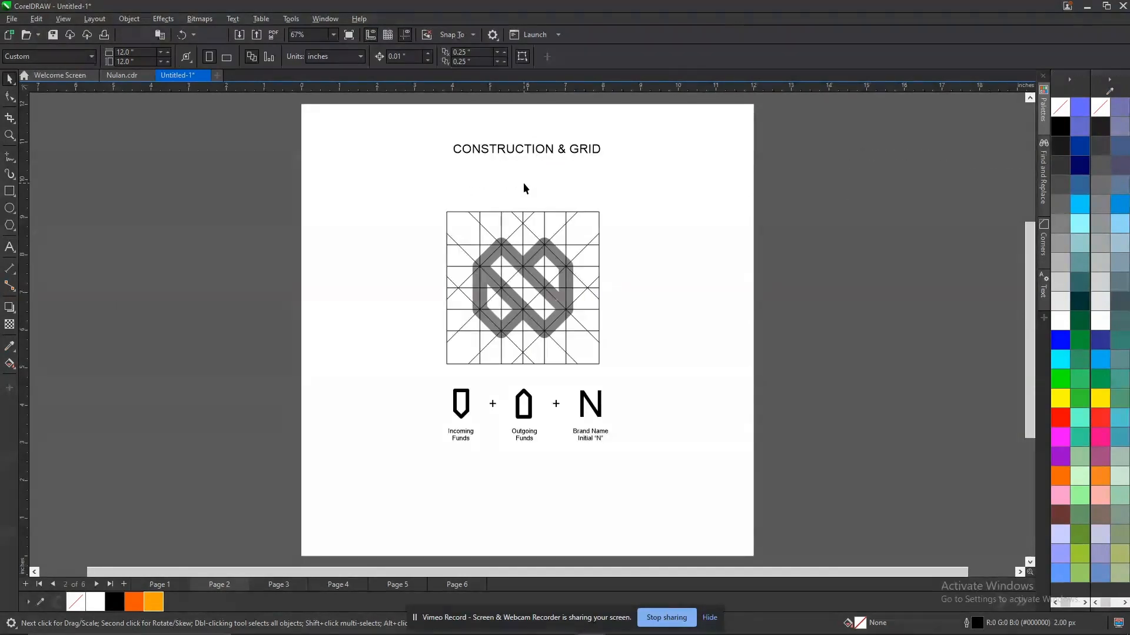
# Place a horizontal guideline at about 10.69 inches along the lower edge of the page 2 heading.
pyautogui.moveTo(528, 89); pyautogui.dragTo(549, 159)
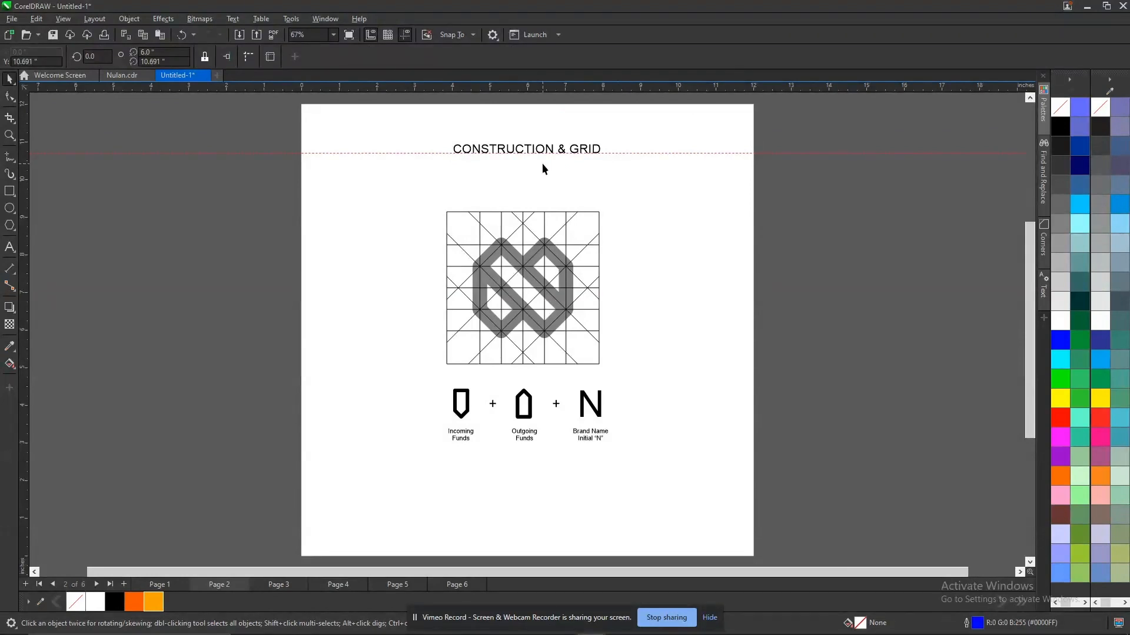
# Move the ICON (GRAYSCALE) heading on page 1 up to the horizontal guideline.
pyautogui.press('pageup')
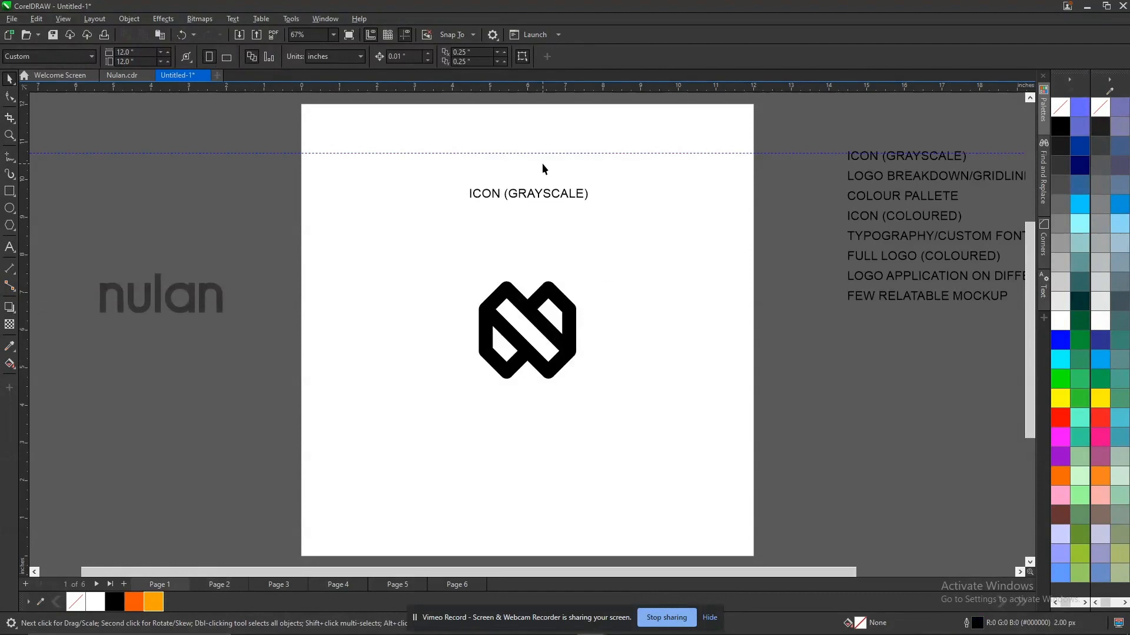
pyautogui.moveTo(536, 194); pyautogui.dragTo(537, 154)
pyautogui.press('pageup')
pyautogui.press('Escape')
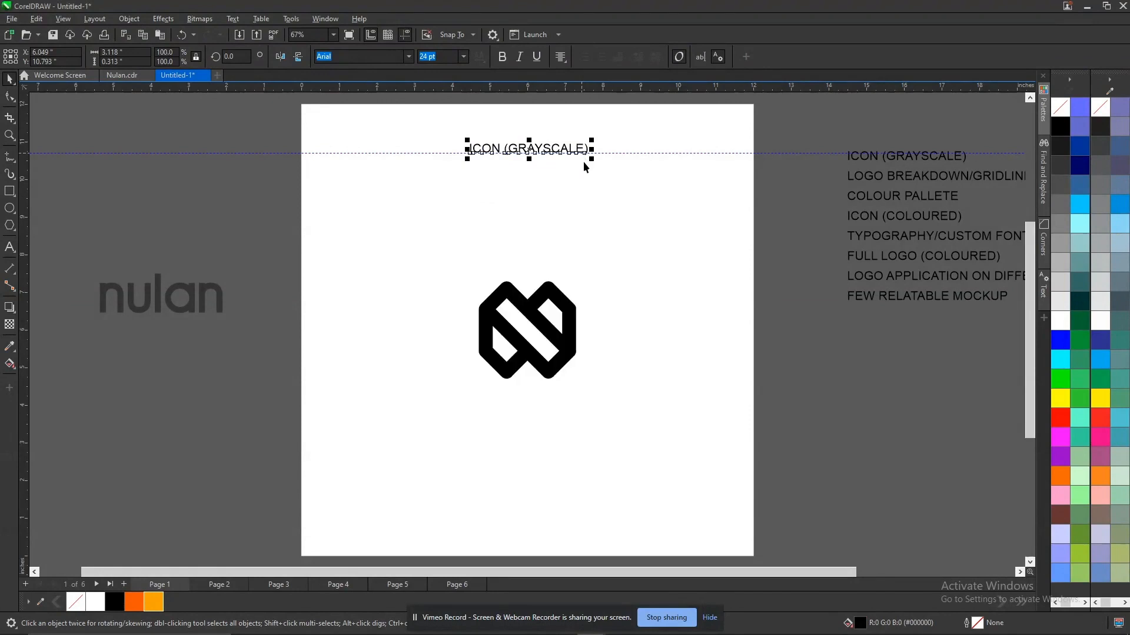
# Move the COLOURED ICON heading on page 4 up to the horizontal guideline.
pyautogui.press('pagedown')
pyautogui.press('pagedown')
pyautogui.press('pagedown')
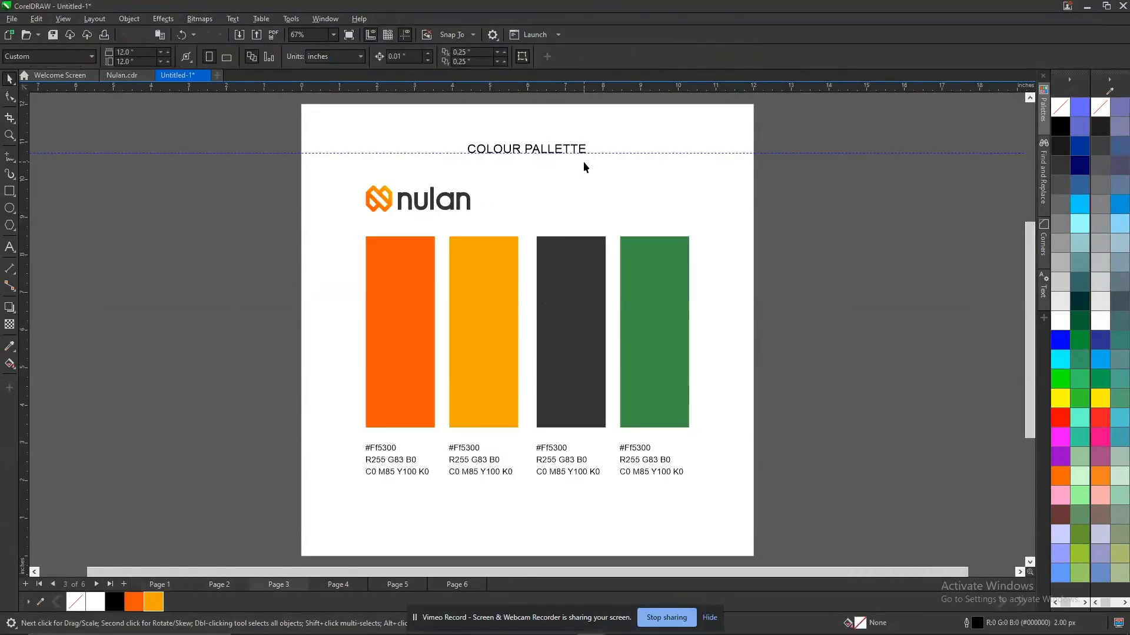
pyautogui.click(527, 197)
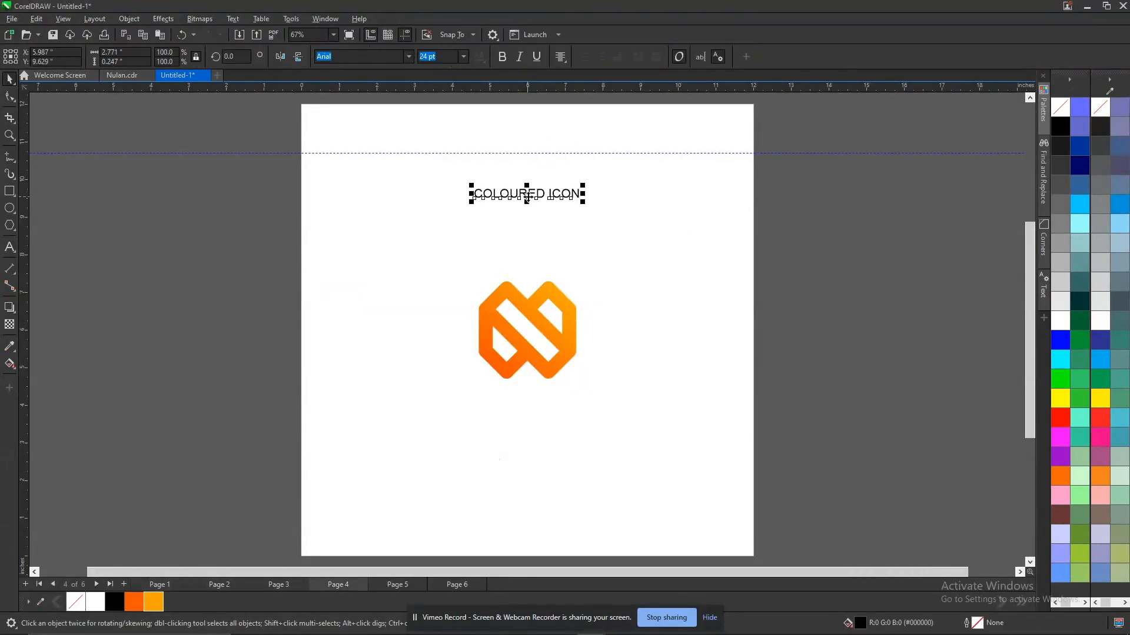
pyautogui.moveTo(547, 195); pyautogui.dragTo(550, 152)
pyautogui.click(877, 228)
# Check the heading heights across the pages and delete the horizontal guideline.
pyautogui.press('pageup')
pyautogui.press('pageup')
pyautogui.press('pageup')
pyautogui.press('pageup')
pyautogui.press('Escape')
pyautogui.press('pagedown')
pyautogui.press('pagedown')
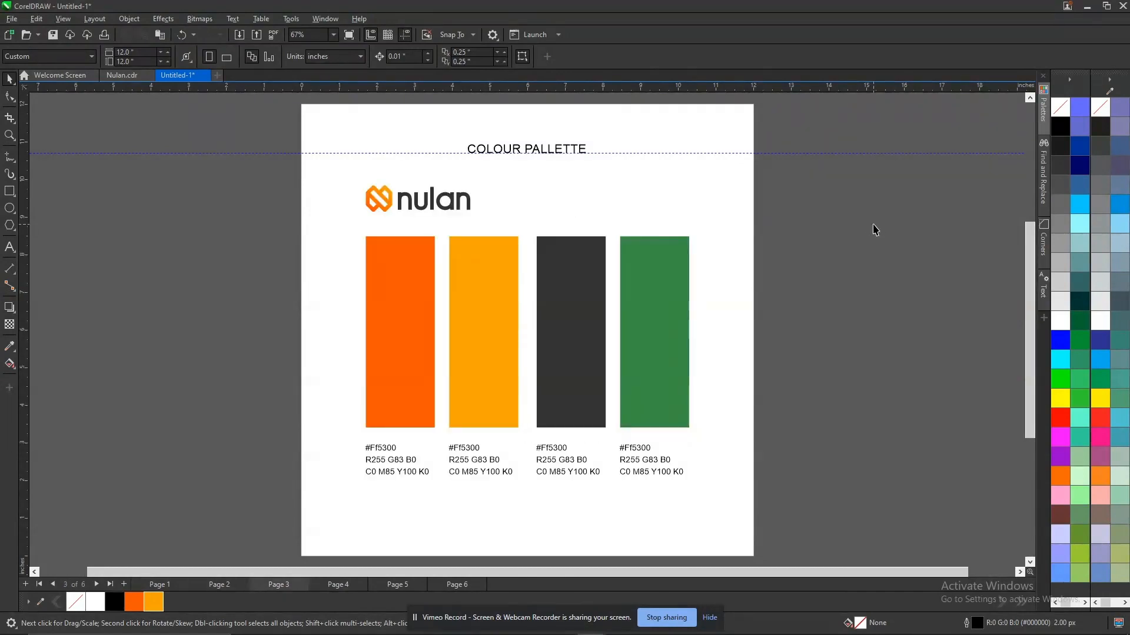
pyautogui.click(635, 154)
pyautogui.press('Delete')
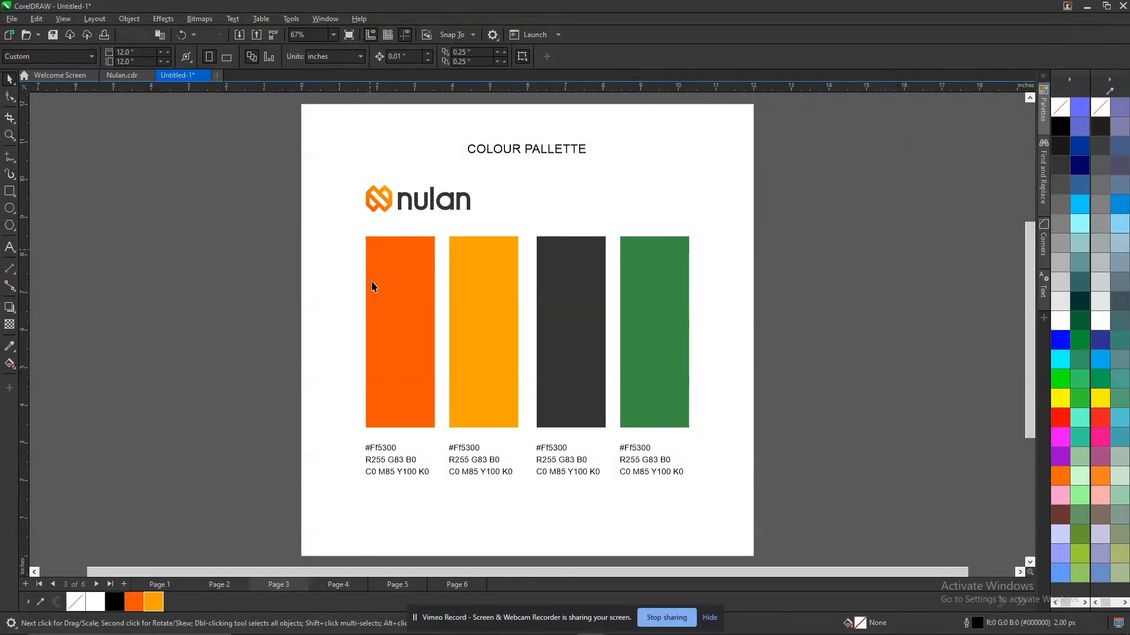
# Left-align the COLOUR PALLETTE heading with the other content on page 3 and fill it with 20% black.
pyautogui.click(521, 151)
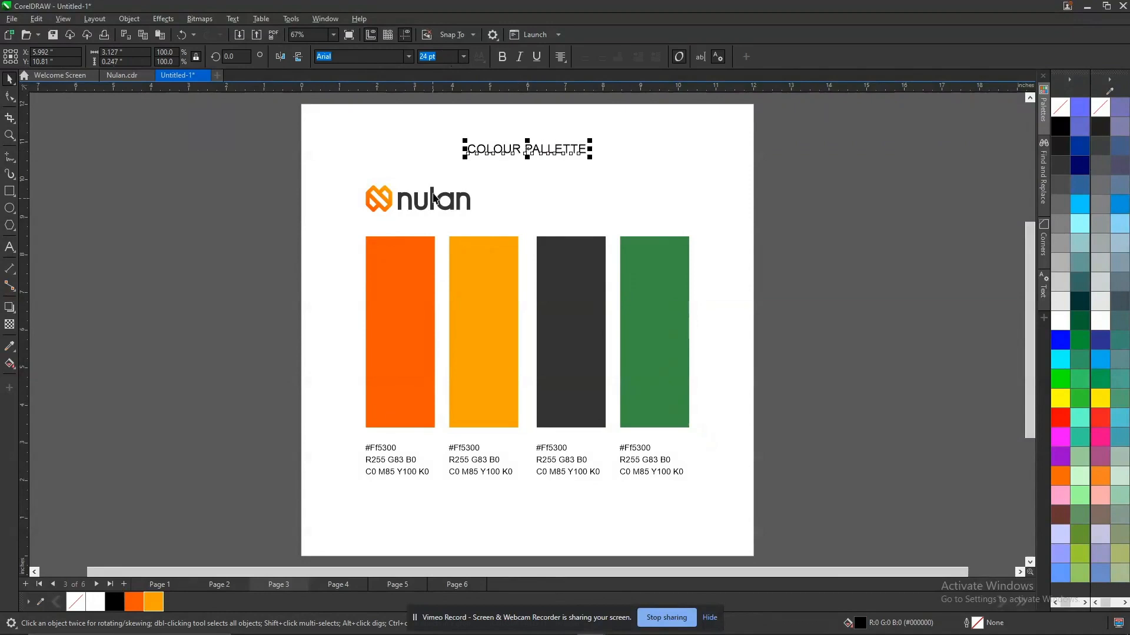
pyautogui.hotkey('ctrl', 'a')
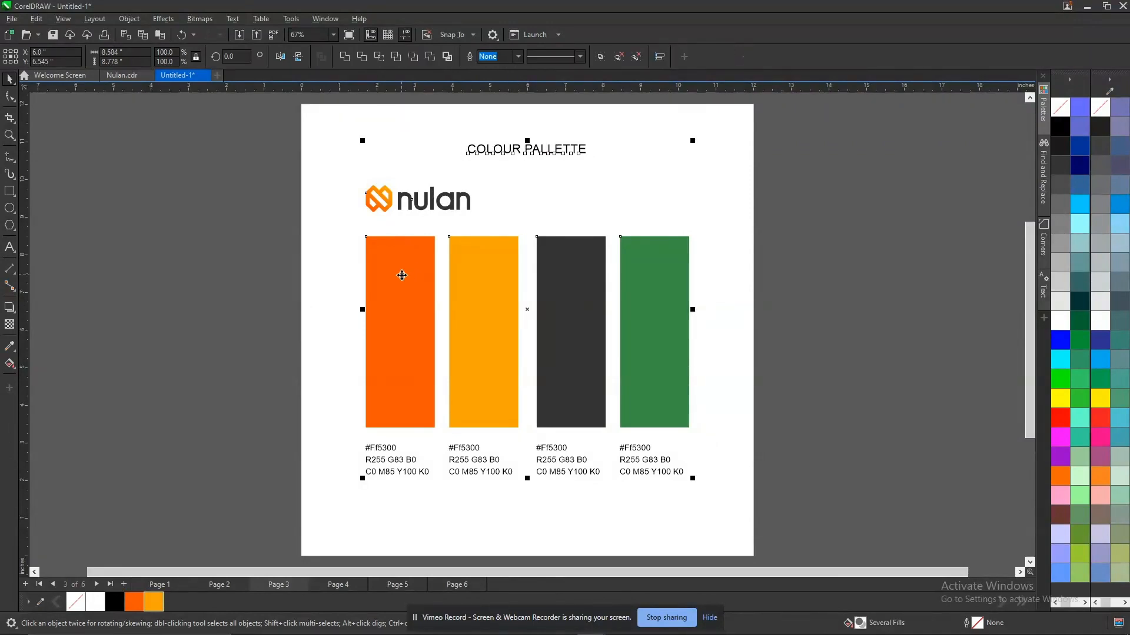
pyautogui.press('l')
pyautogui.press('Tab')
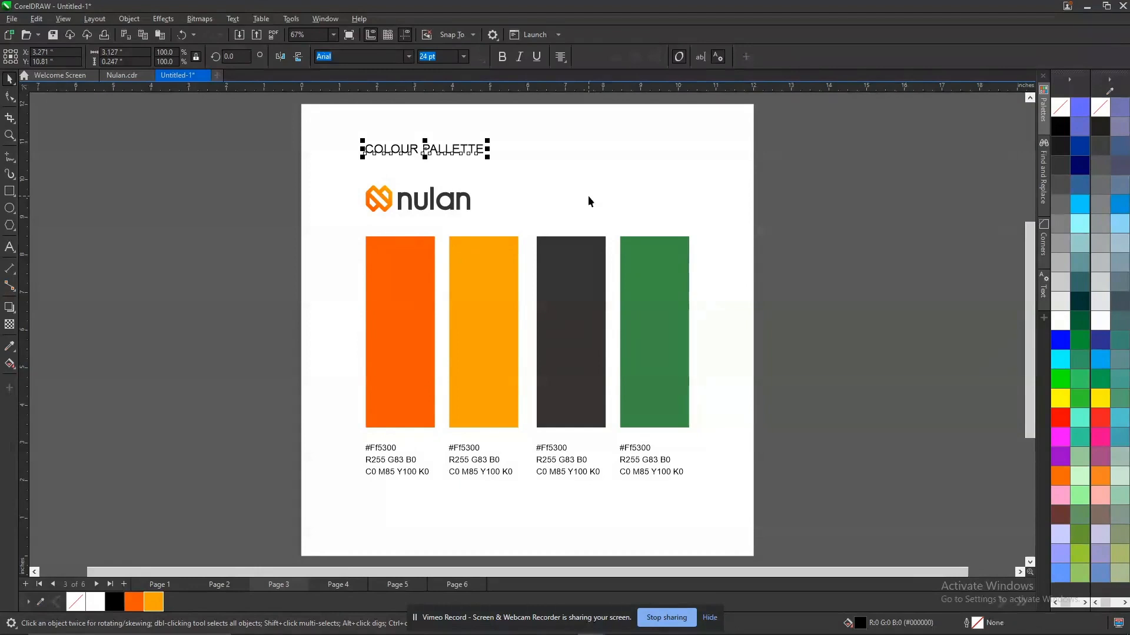
pyautogui.click(1059, 284)
pyautogui.click(860, 197)
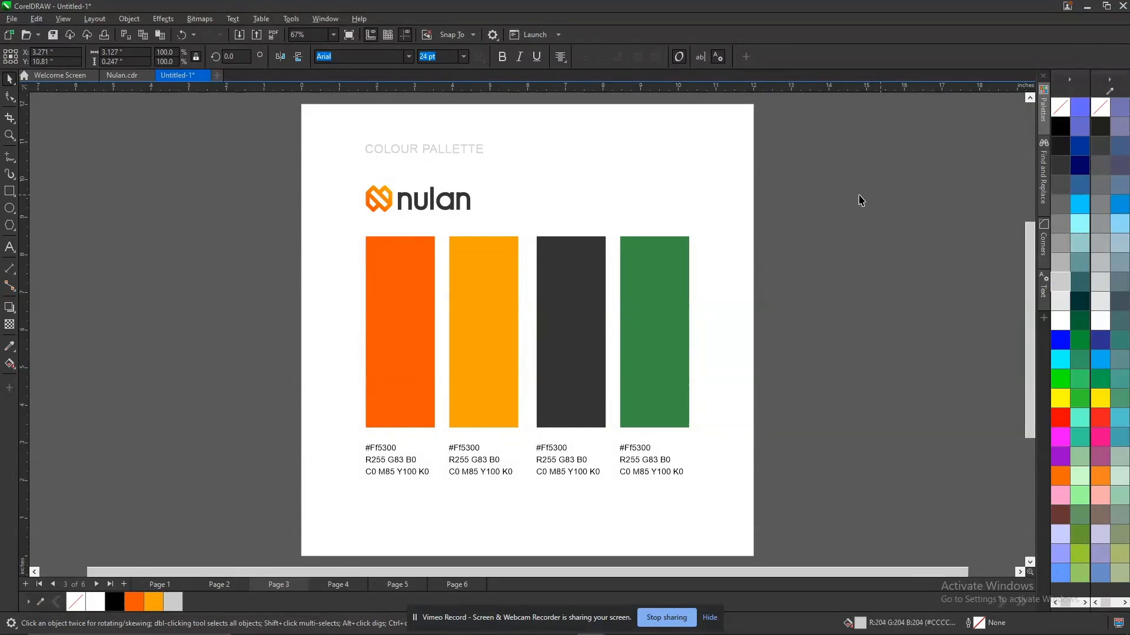
# Place a vertical guideline at about 1.71 inches along the left edge of the palette page's heading and swatches.
pyautogui.click(434, 150)
pyautogui.moveTo(56, 322); pyautogui.dragTo(369, 323)
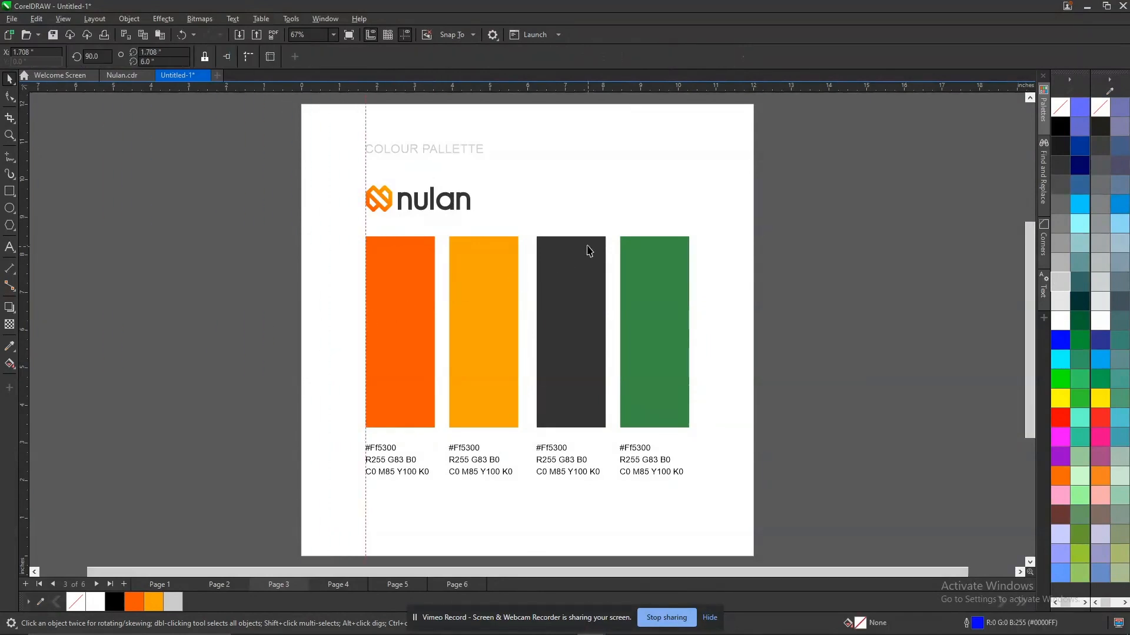
pyautogui.hotkey('ctrl', 'z')
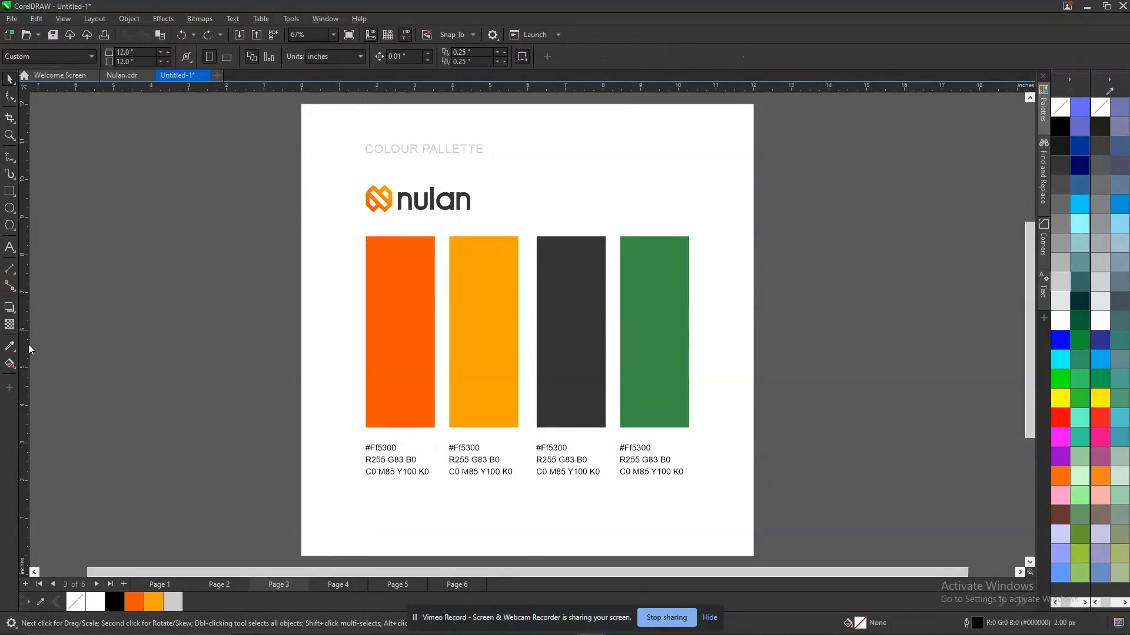
pyautogui.moveTo(24, 315); pyautogui.dragTo(366, 267)
pyautogui.click(230, 246)
# Move the CONSTRUCTION & GRID and ICON (GRAYSCALE) headings to start at the vertical guideline and fill them with 20% black.
pyautogui.press('pageup')
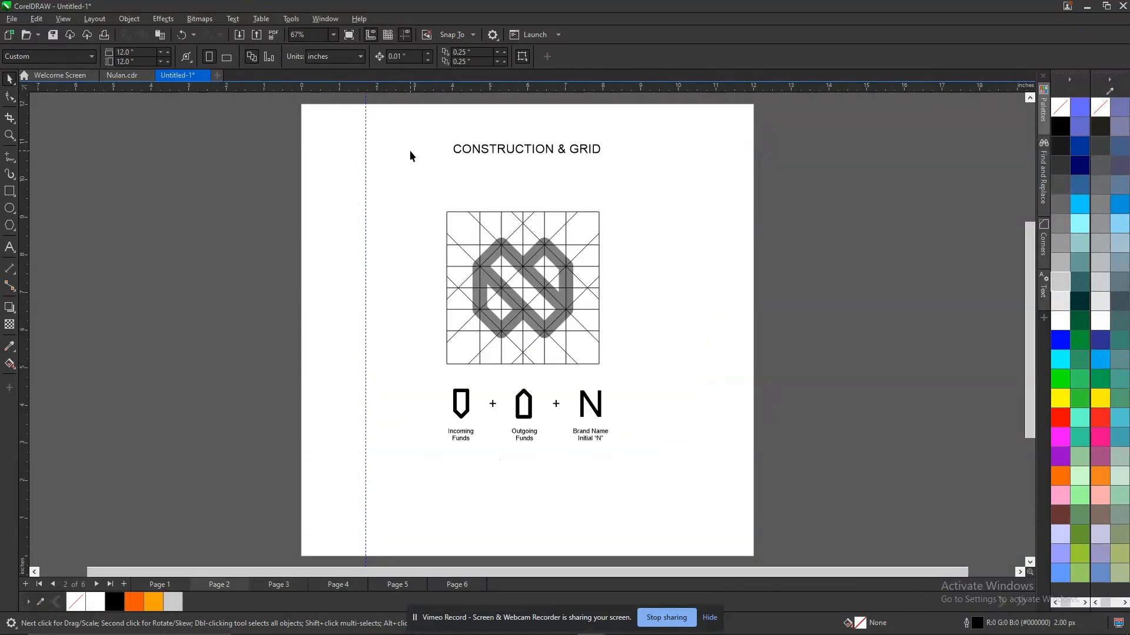
pyautogui.moveTo(492, 152); pyautogui.dragTo(408, 158)
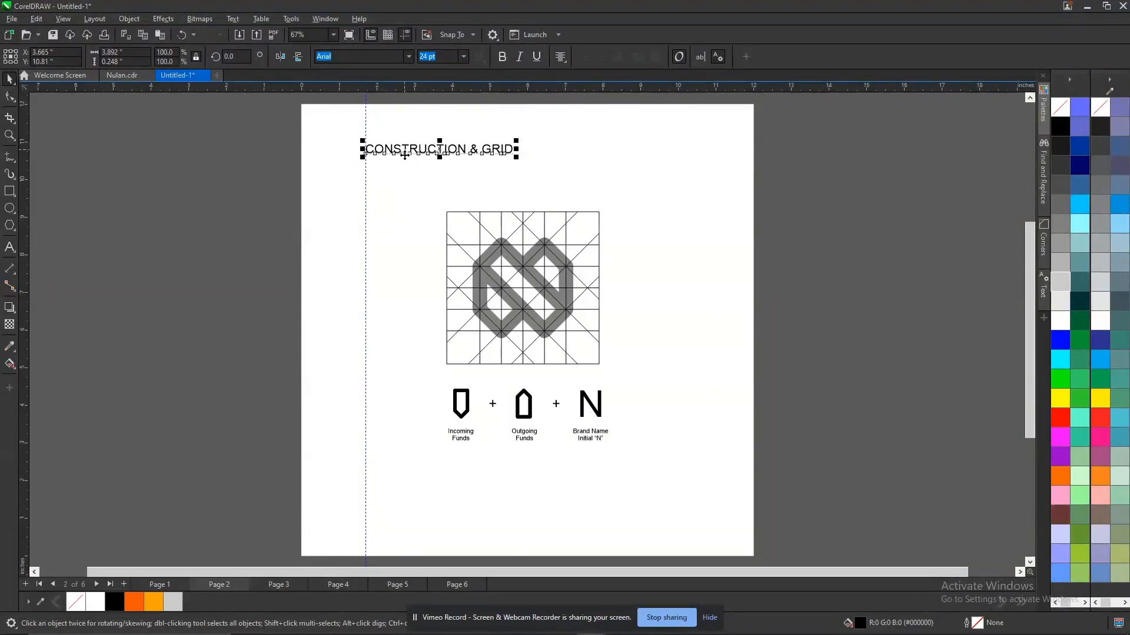
pyautogui.click(154, 585)
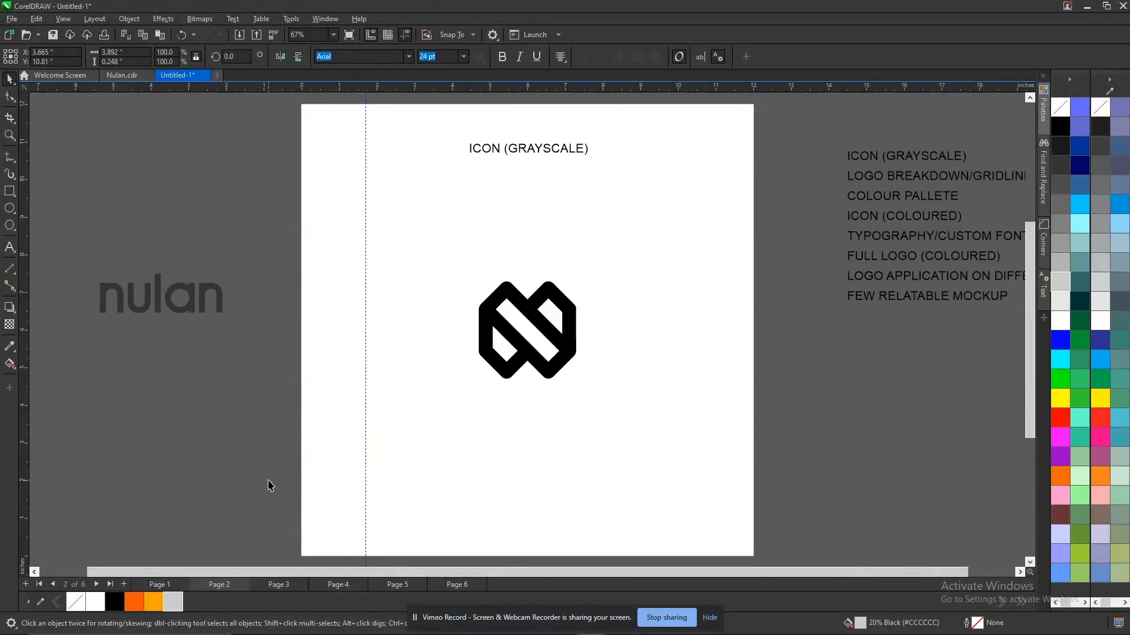
pyautogui.moveTo(540, 156); pyautogui.dragTo(434, 156)
pyautogui.click(178, 607)
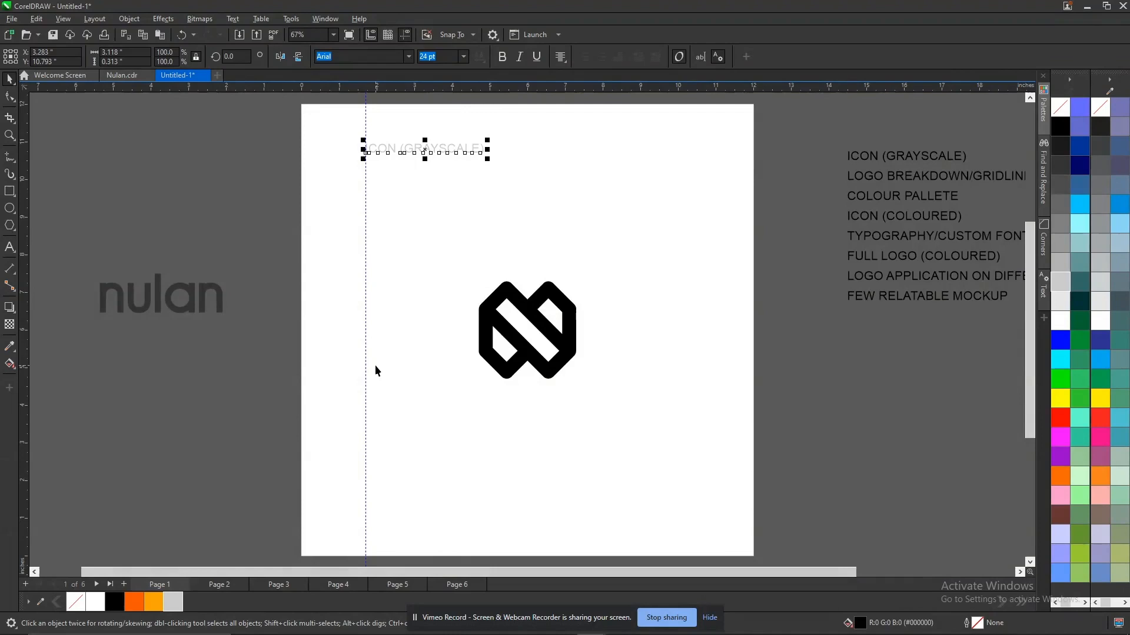
# Move the COLOURED ICON heading on page 4 to start at the vertical guideline and fill it with 20% black.
pyautogui.press('pagedown')
pyautogui.press('pagedown')
pyautogui.press('pagedown')
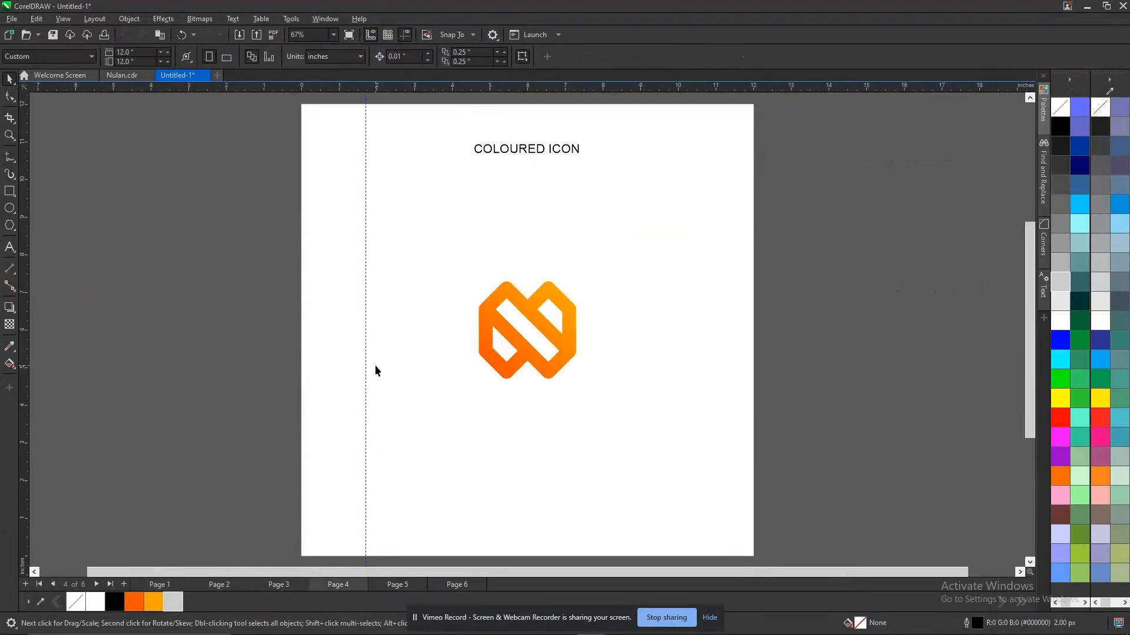
pyautogui.moveTo(517, 156); pyautogui.dragTo(422, 164)
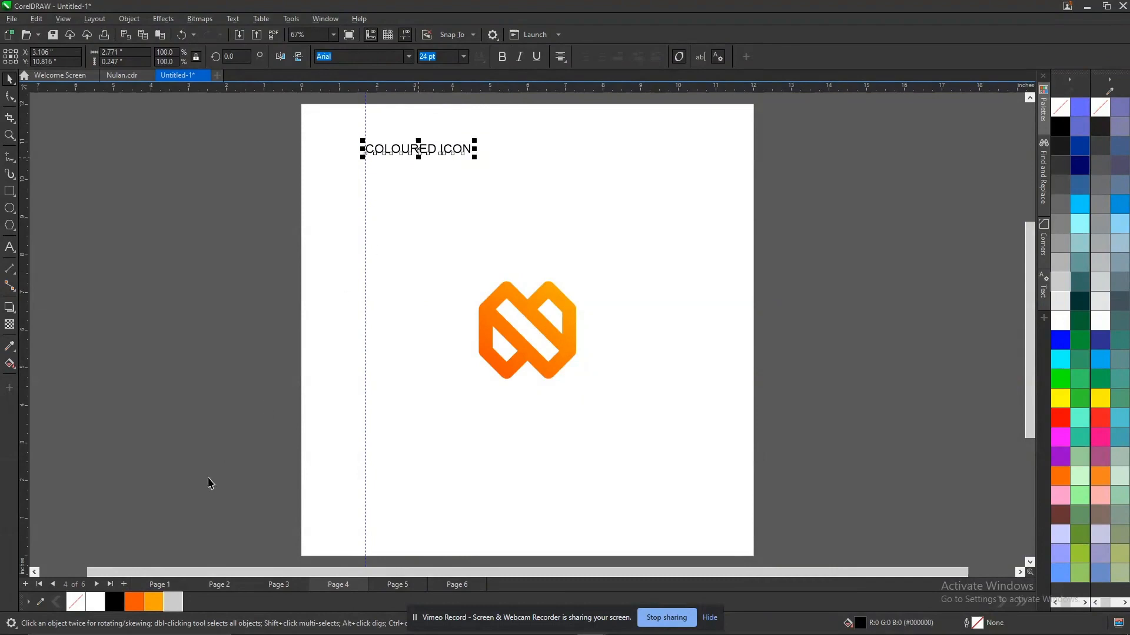
pyautogui.click(173, 602)
# Place a horizontal guideline at about 10.7 inches along the lower edge of the COLOURED ICON heading.
pyautogui.press('pagedown')
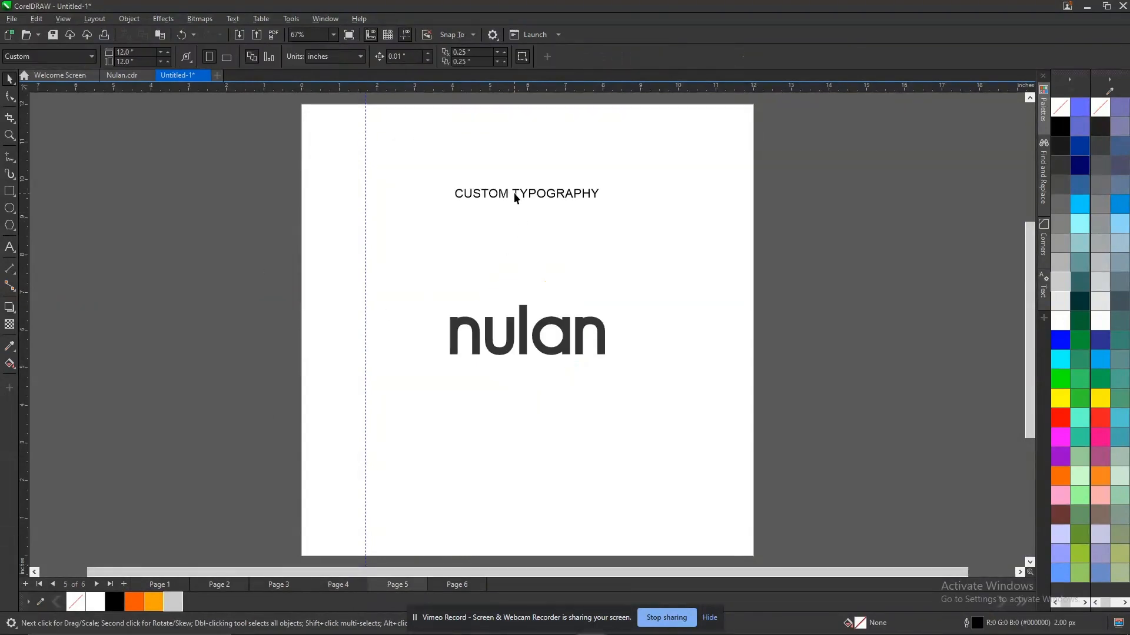
pyautogui.press('pageup')
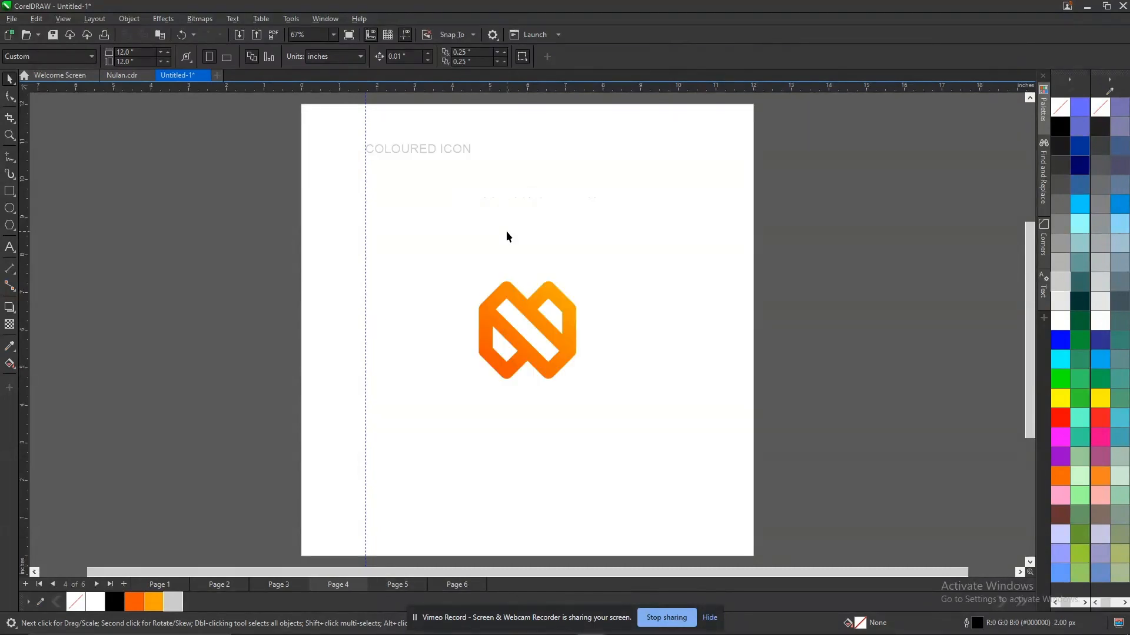
pyautogui.moveTo(461, 90); pyautogui.dragTo(448, 153)
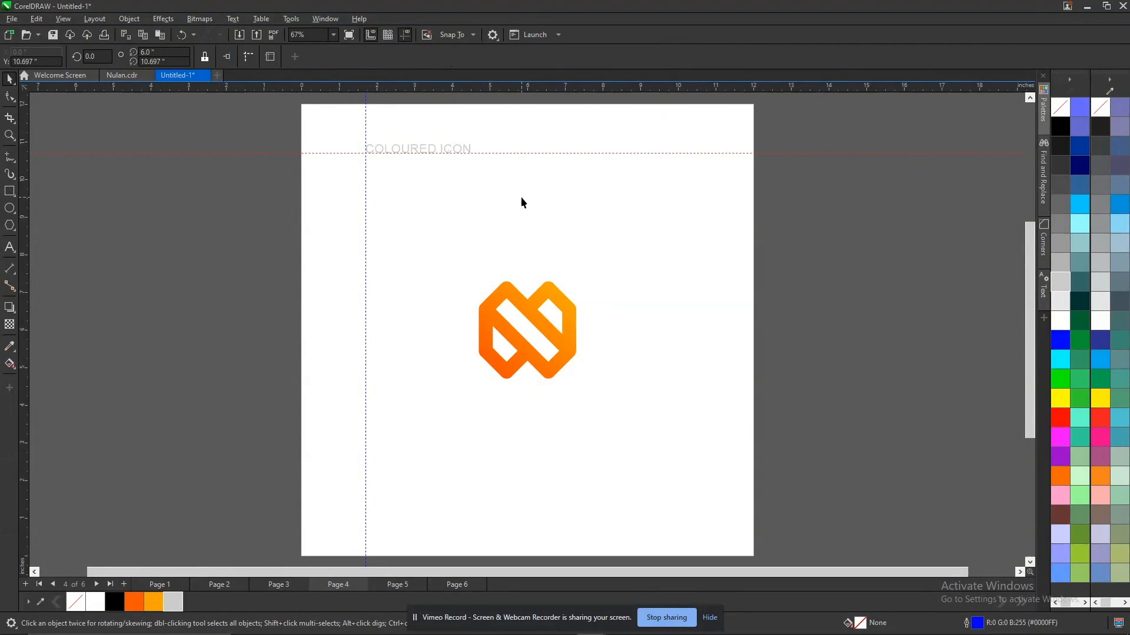
# Move the CUSTOM TYPOGRAPHY heading on page 5 to the intersection of the guidelines and fill it with 20% black.
pyautogui.press('pagedown')
pyautogui.moveTo(527, 199); pyautogui.dragTo(442, 154)
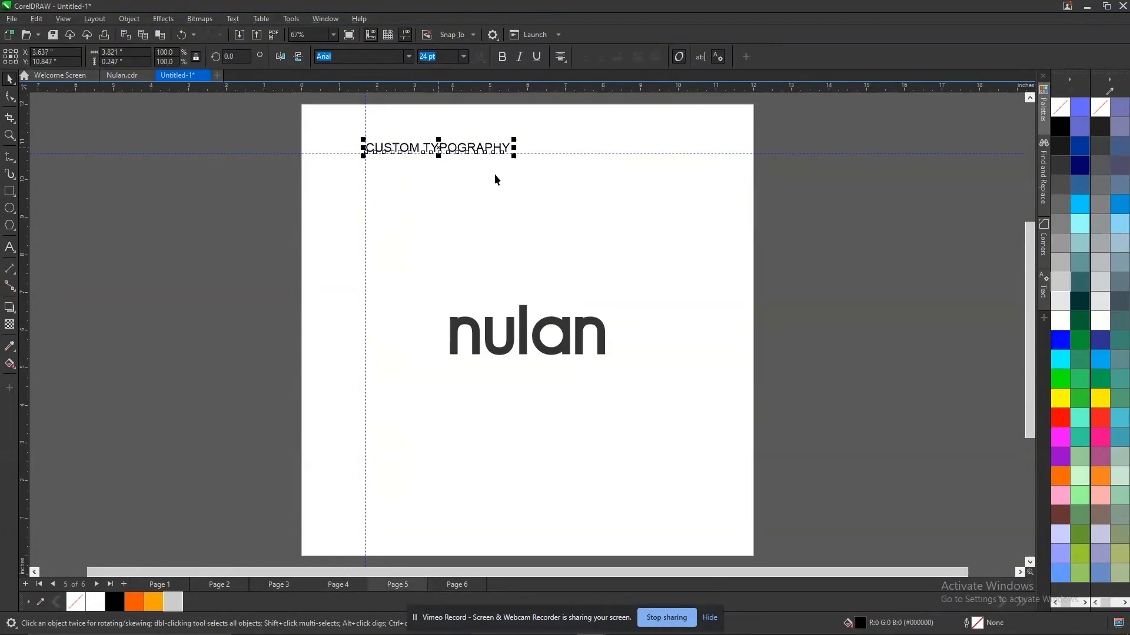
pyautogui.click(874, 236)
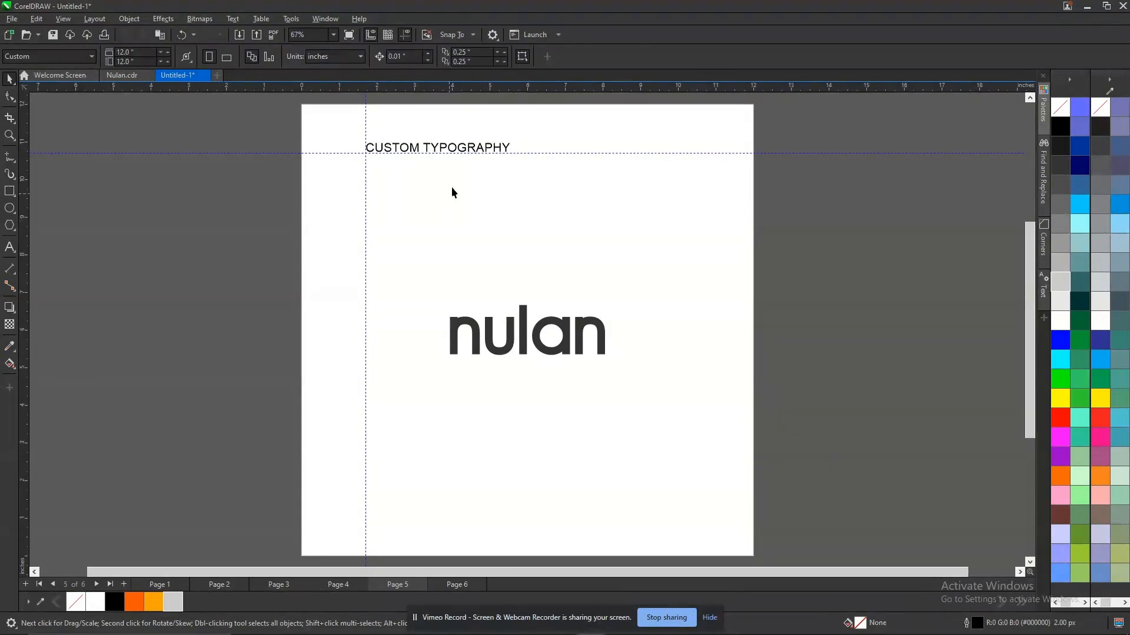
pyautogui.click(475, 152)
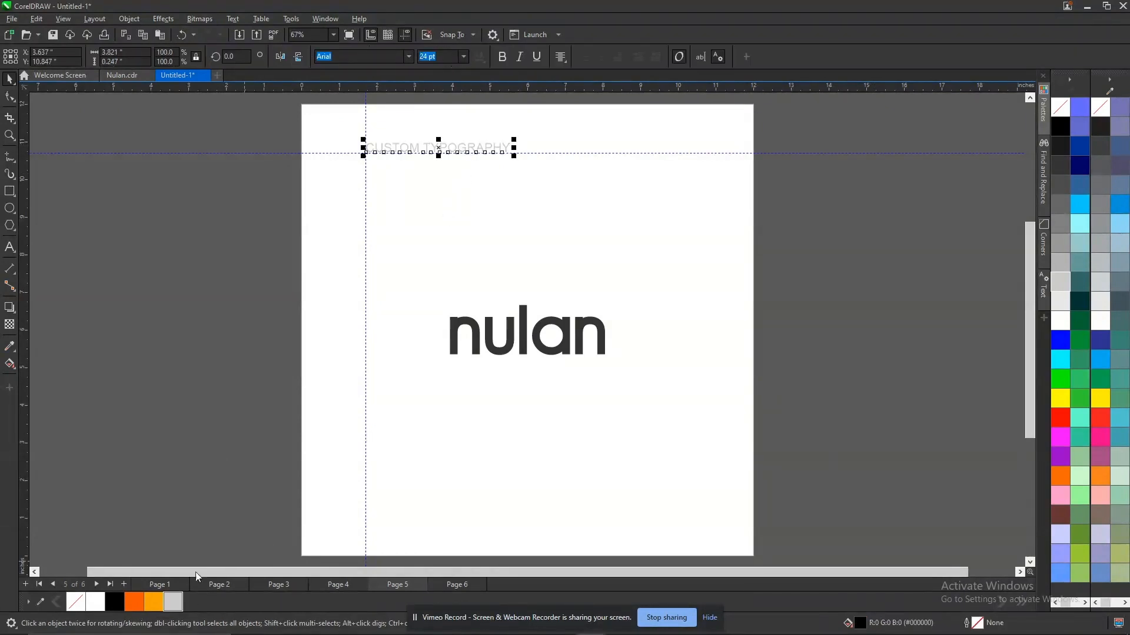
# Check the list of presentation sections beside page 1 for the next page to build.
pyautogui.press('pageup')
pyautogui.press('pageup')
pyautogui.press('pageup')
pyautogui.press('pageup')
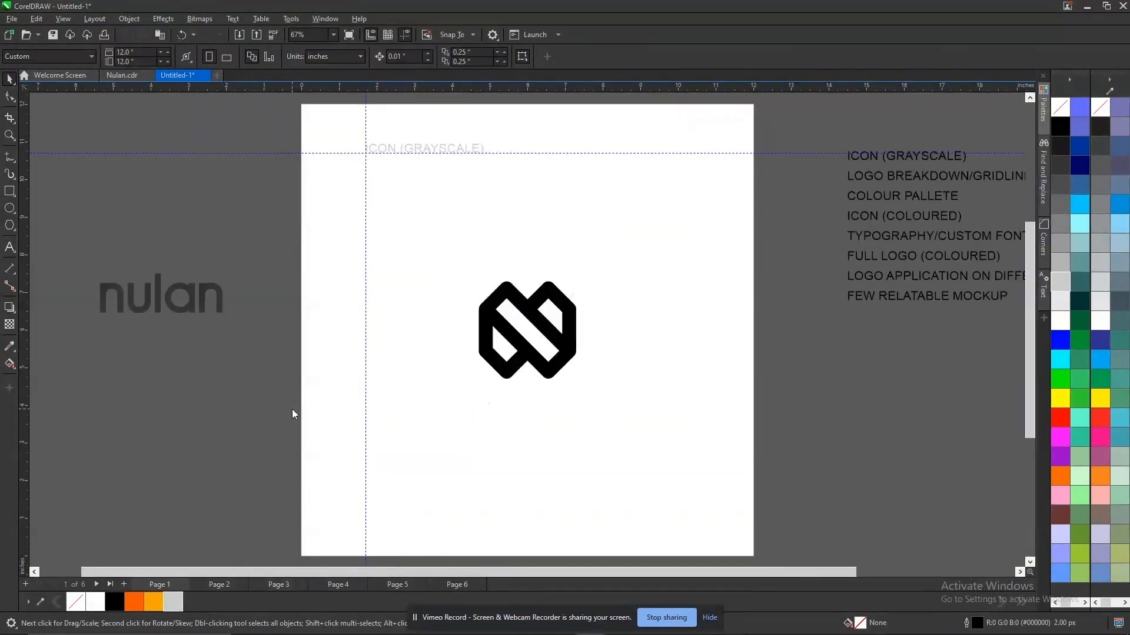
pyautogui.scroll(-1, 626, 288)
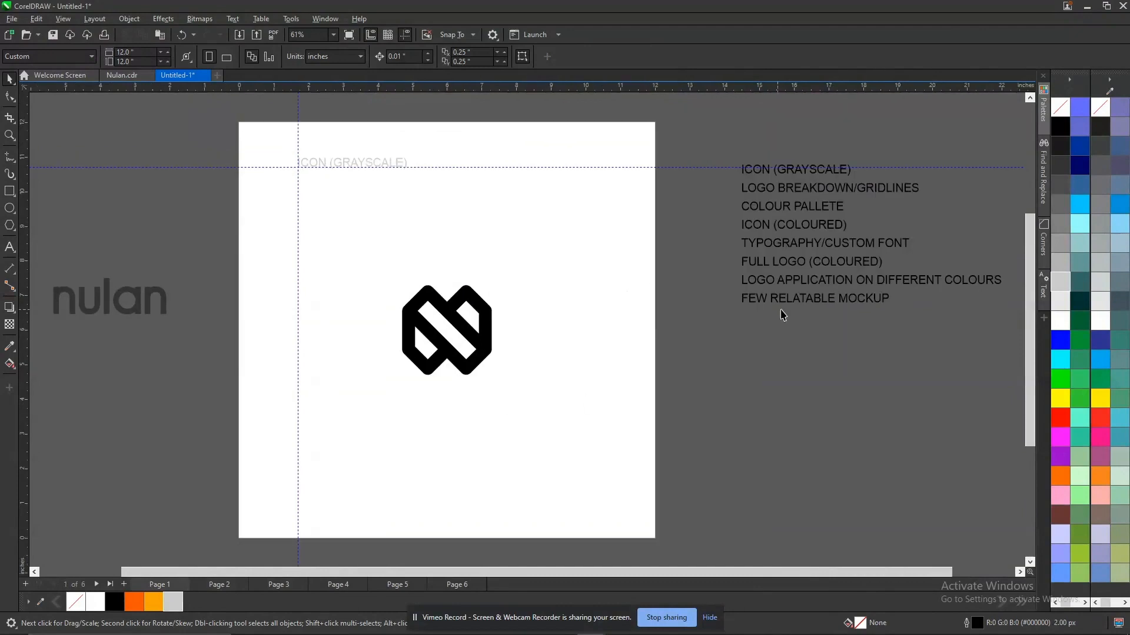
pyautogui.click(807, 282)
# Select all four colour swatches on the colour palette page for copying.
pyautogui.press('pagedown')
pyautogui.press('pagedown')
pyautogui.press('pagedown')
pyautogui.press('pageup')
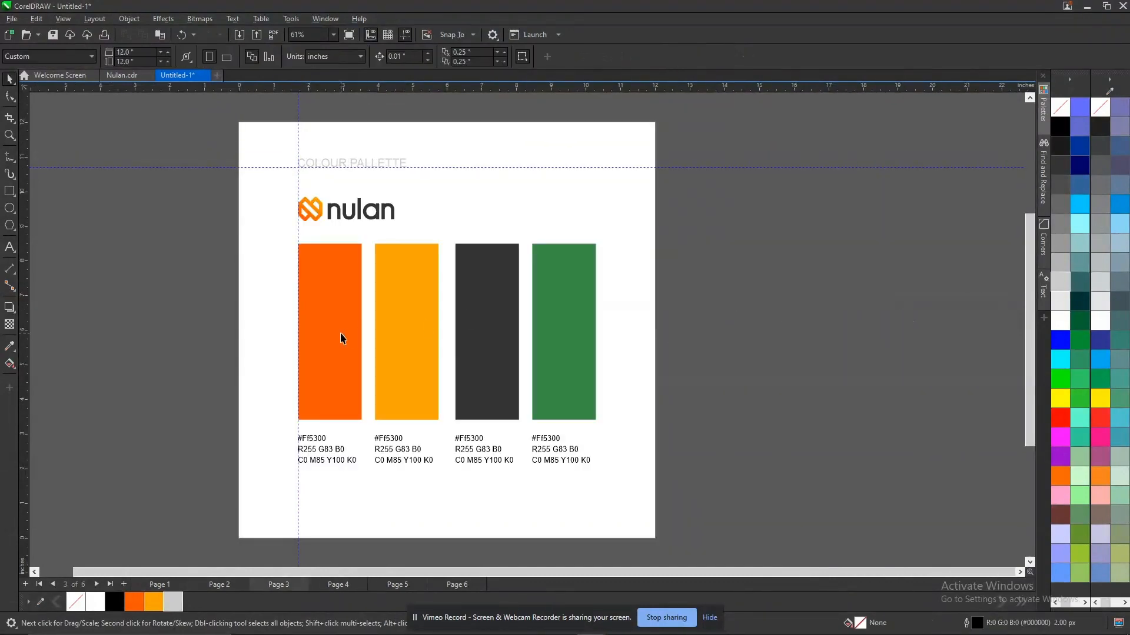
pyautogui.click(402, 329)
pyautogui.keyDown('ctrl'); pyautogui.click(402, 329); pyautogui.keyUp('ctrl')
pyautogui.keyDown('ctrl'); pyautogui.keyDown('shift'); pyautogui.click(342, 333); pyautogui.keyUp('shift'); pyautogui.keyUp('ctrl')
pyautogui.keyDown('ctrl'); pyautogui.keyDown('shift'); pyautogui.click(466, 334); pyautogui.keyUp('shift'); pyautogui.keyUp('ctrl')
pyautogui.keyDown('ctrl'); pyautogui.keyDown('shift'); pyautogui.click(562, 318); pyautogui.keyUp('shift'); pyautogui.keyUp('ctrl')
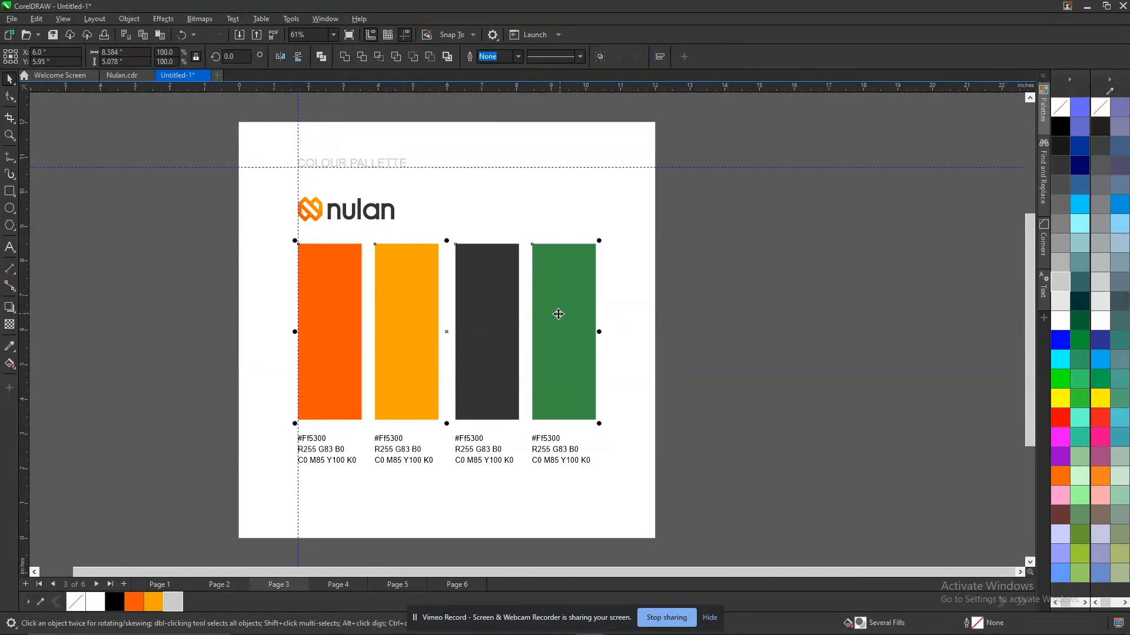
# Insert one 12 by 12 inch page after page 6 and paste the four colour swatches outside its right edge.
pyautogui.press('pagedown')
pyautogui.press('pagedown')
pyautogui.press('pagedown')
pyautogui.press('pagedown')
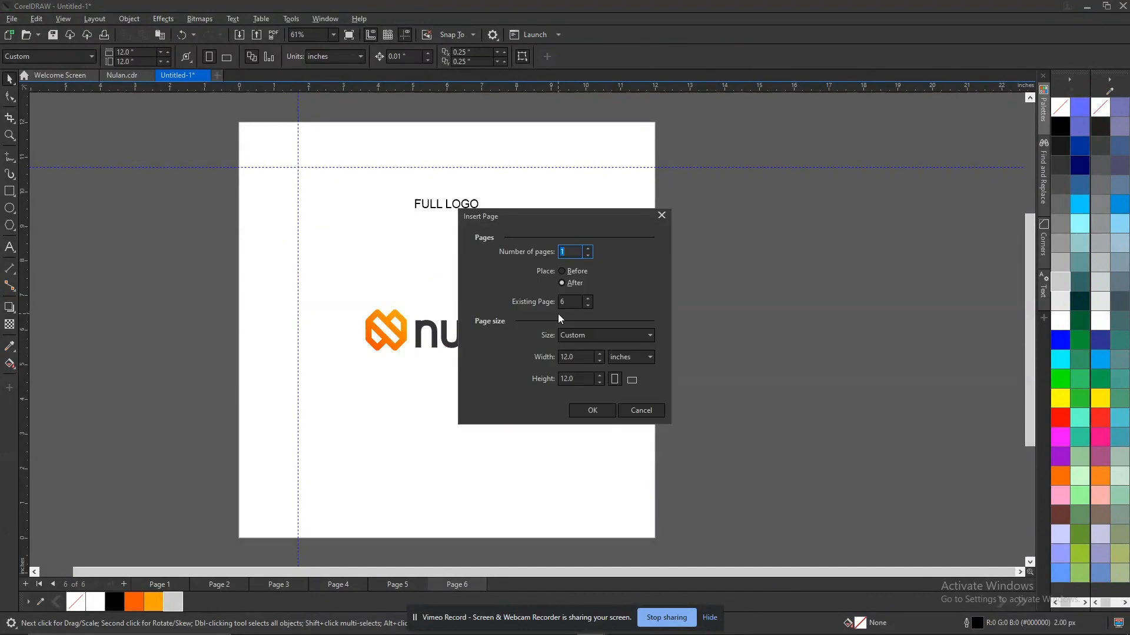
pyautogui.press('Return')
pyautogui.hotkey('ctrl', 'v')
pyautogui.moveTo(341, 347); pyautogui.dragTo(786, 307)
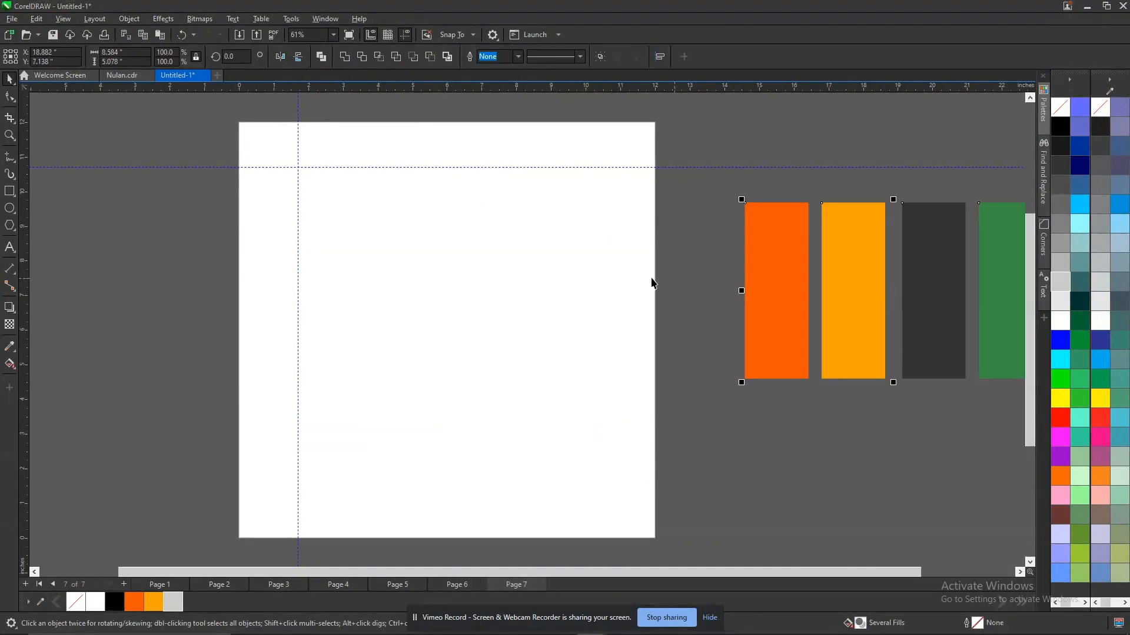
# Create a page-sized rectangle on page 7 and shrink it to a 6 by 6 inch square in the lower-left quarter.
pyautogui.doubleClick(10, 192)
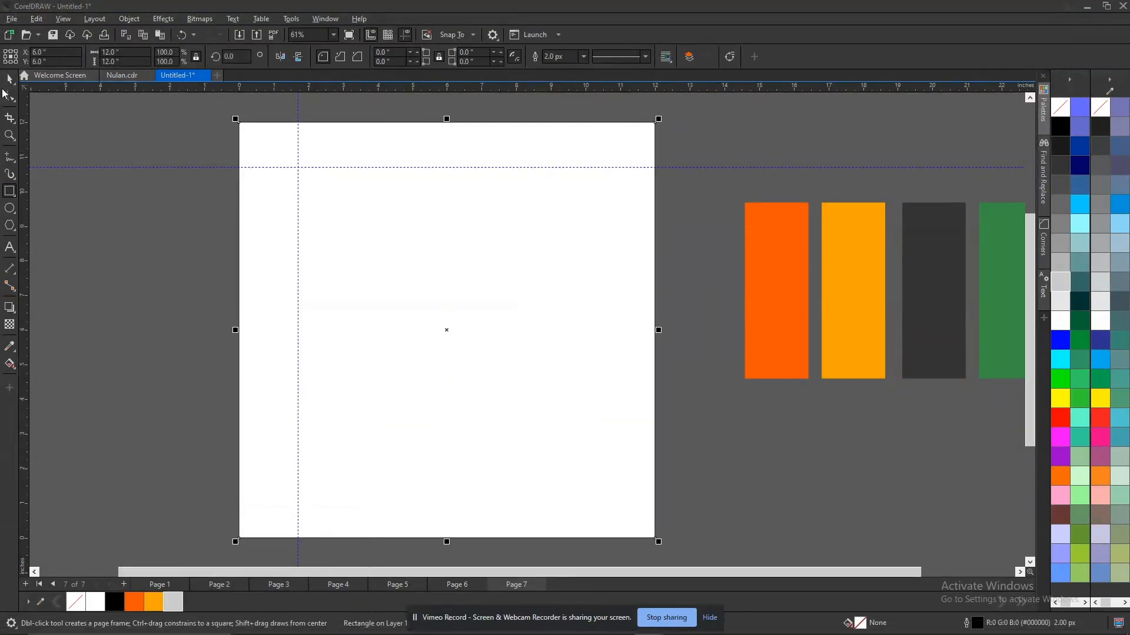
pyautogui.click(7, 82)
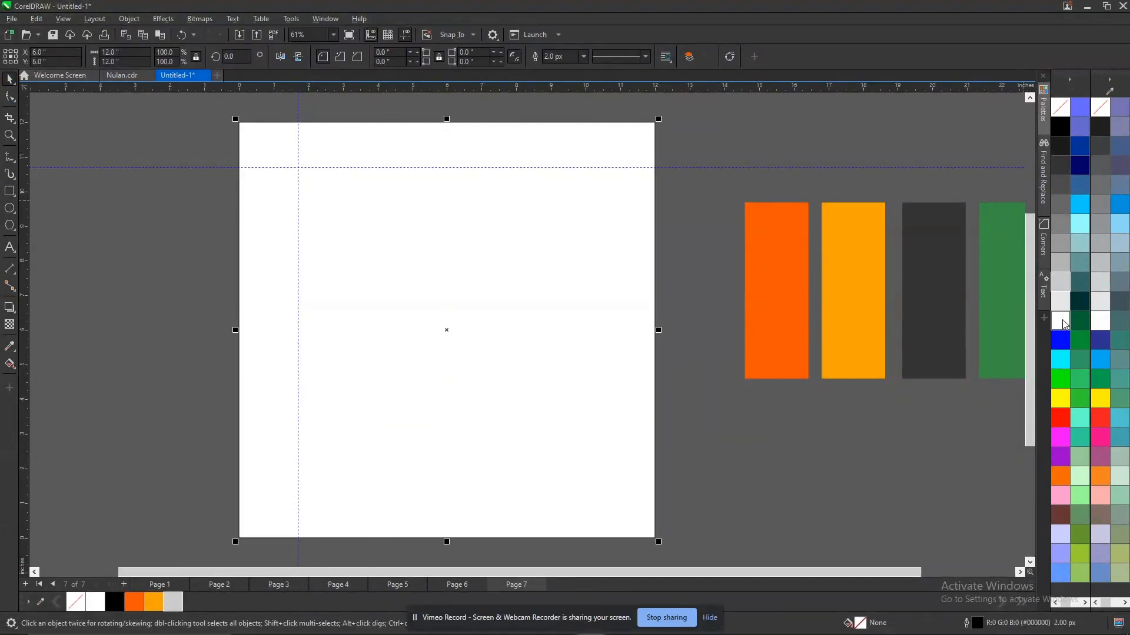
pyautogui.moveTo(659, 119); pyautogui.dragTo(448, 330)
# Copy the orange swatch's fill (#FF5300) to the lower-left square and remove its outline.
pyautogui.moveTo(785, 292); pyautogui.dragTo(391, 436)
pyautogui.click(427, 481)
pyautogui.click(270, 483)
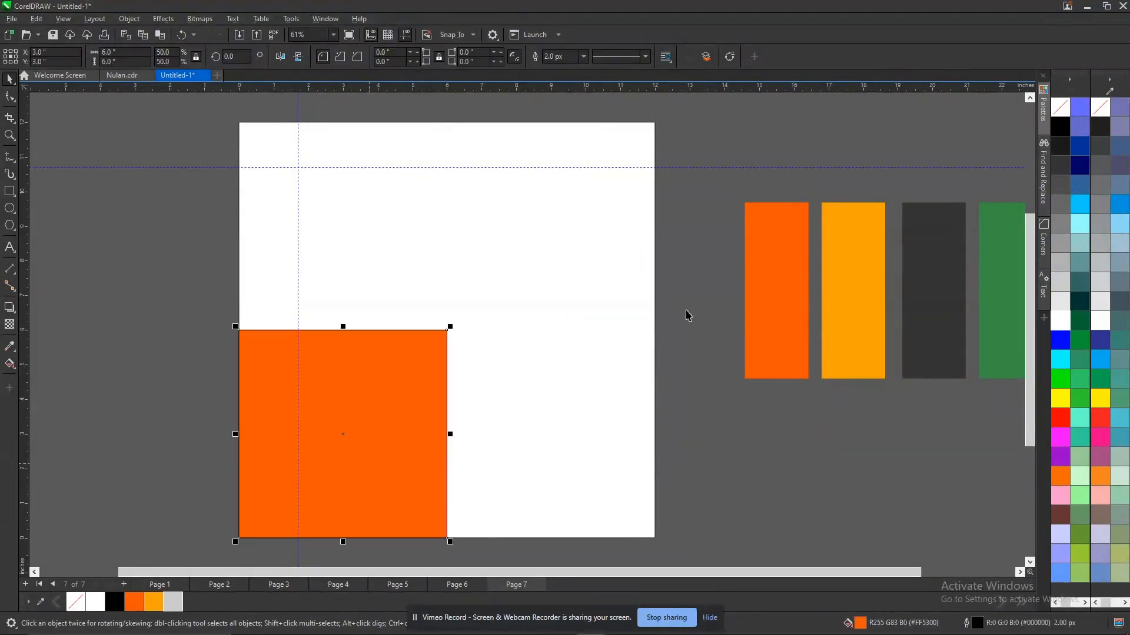
pyautogui.rightClick(1061, 107)
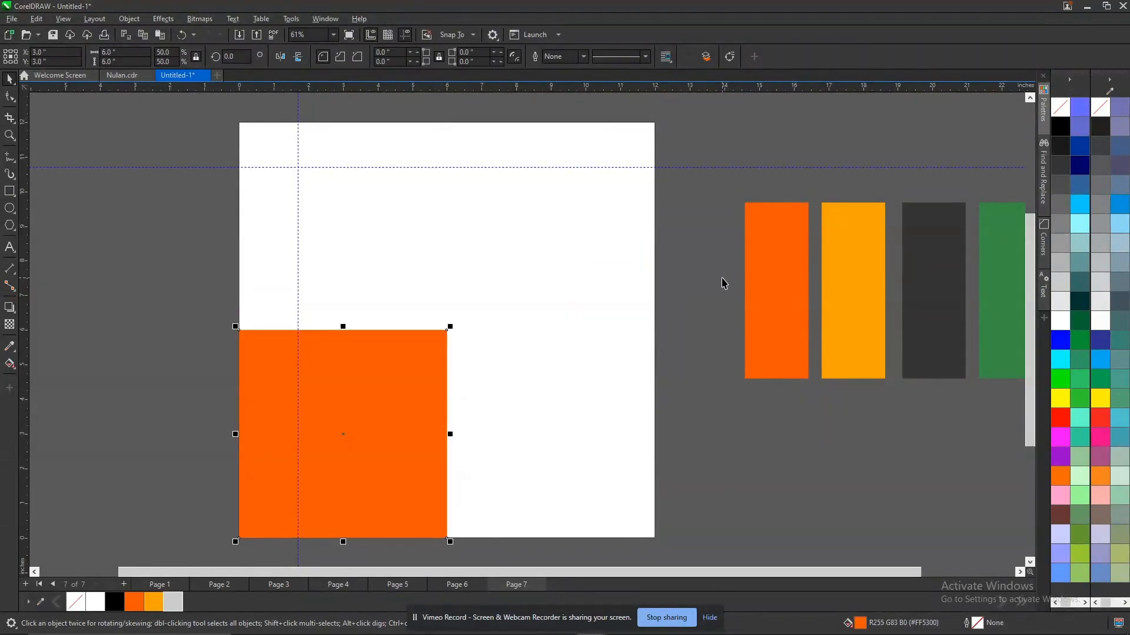
# Duplicate the orange square into the lower-right quarter of page 7 and copy the amber swatch's fill (#FAA200) to it.
pyautogui.press('KP_Add')
pyautogui.keyDown('shift'); pyautogui.click(567, 353); pyautogui.keyUp('shift')
pyautogui.press('r')
pyautogui.keyDown('shift'); pyautogui.click(567, 293); pyautogui.keyUp('shift')
pyautogui.moveTo(852, 281); pyautogui.dragTo(575, 425)
pyautogui.click(630, 461)
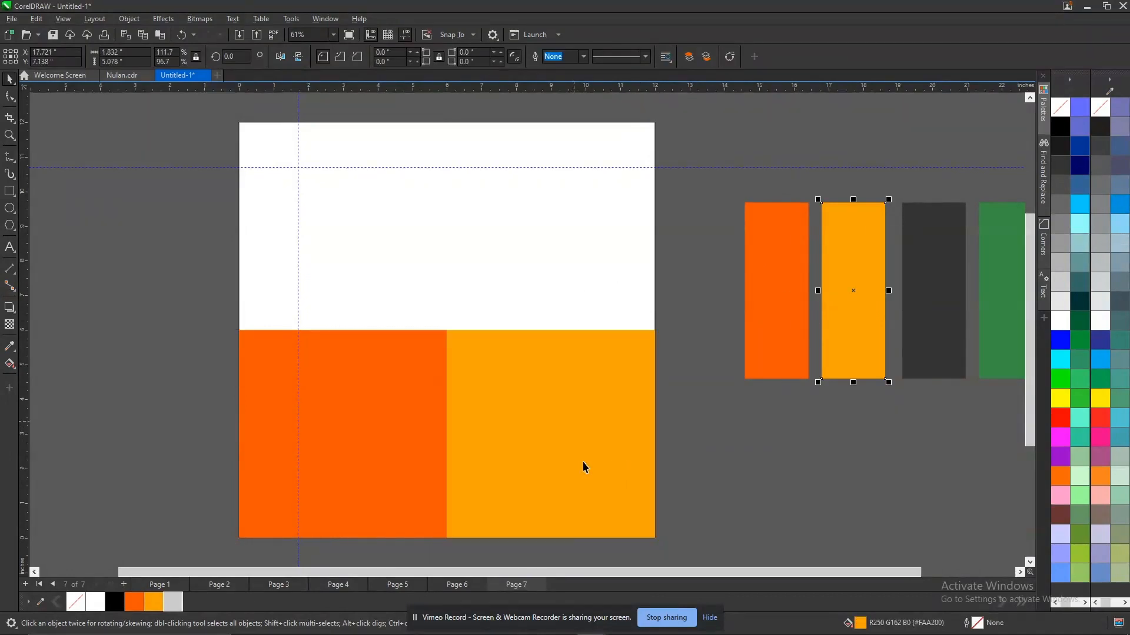
# Move the orange and amber squares together up to the top edge of page 7.
pyautogui.click(600, 446)
pyautogui.keyDown('shift'); pyautogui.click(399, 422); pyautogui.keyUp('shift')
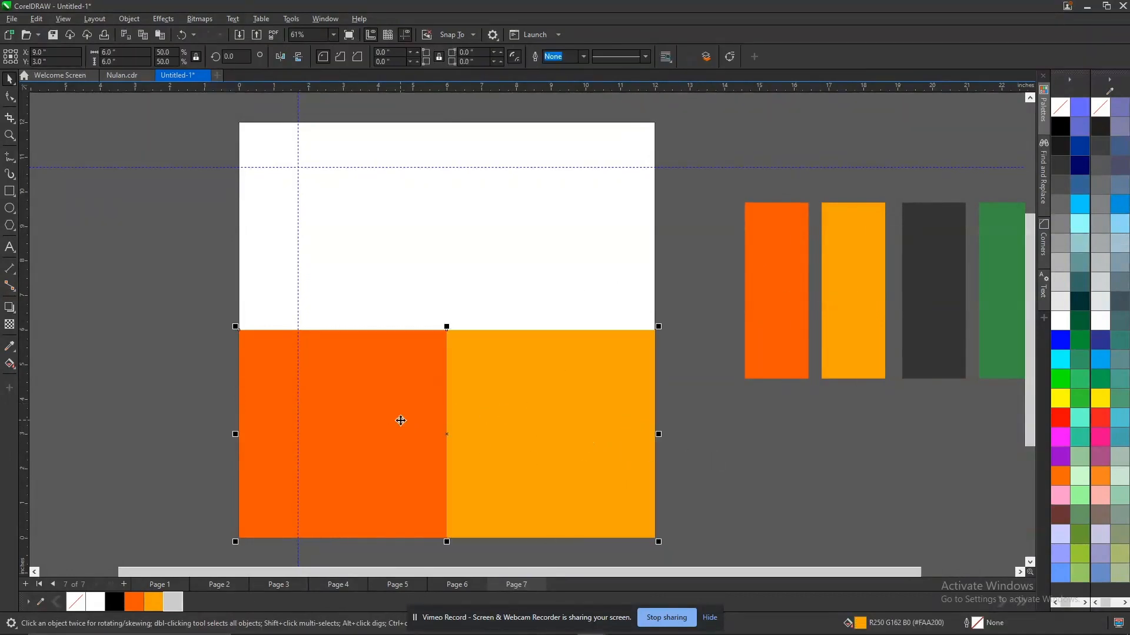
pyautogui.keyDown('shift'); pyautogui.click(450, 271); pyautogui.keyUp('shift')
pyautogui.press('t')
pyautogui.click(717, 473)
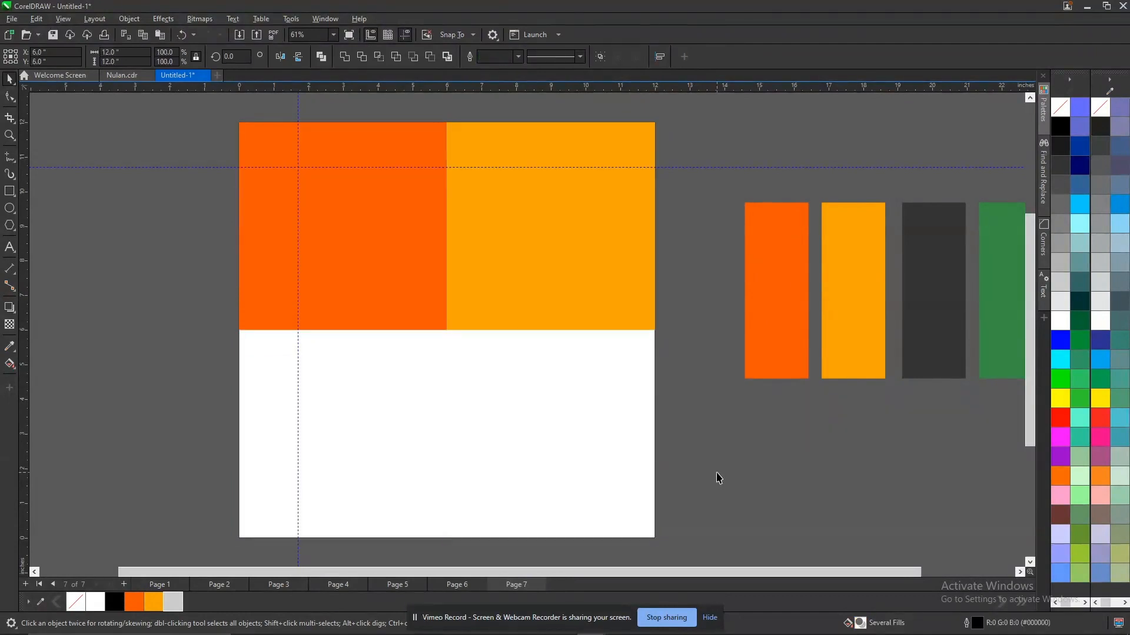
# Duplicate the orange and amber squares and align the copies with the bottom edge of page 7.
pyautogui.click(364, 254)
pyautogui.keyDown('shift'); pyautogui.click(549, 262); pyautogui.keyUp('shift')
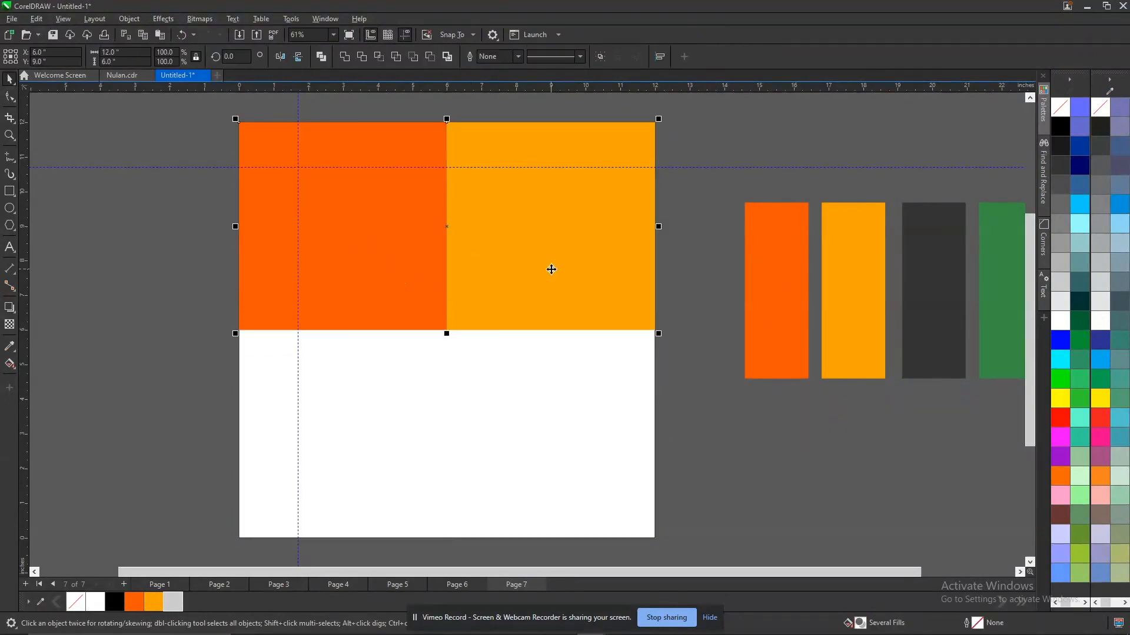
pyautogui.keyDown('shift'); pyautogui.click(576, 436); pyautogui.keyUp('shift')
pyautogui.press('b')
pyautogui.click(822, 511)
# Copy the charcoal swatch's fill (#333333) to the lower-left square and the green swatch's fill (#3A8D47) to the lower-right square.
pyautogui.moveTo(926, 321); pyautogui.dragTo(362, 447)
pyautogui.click(406, 489)
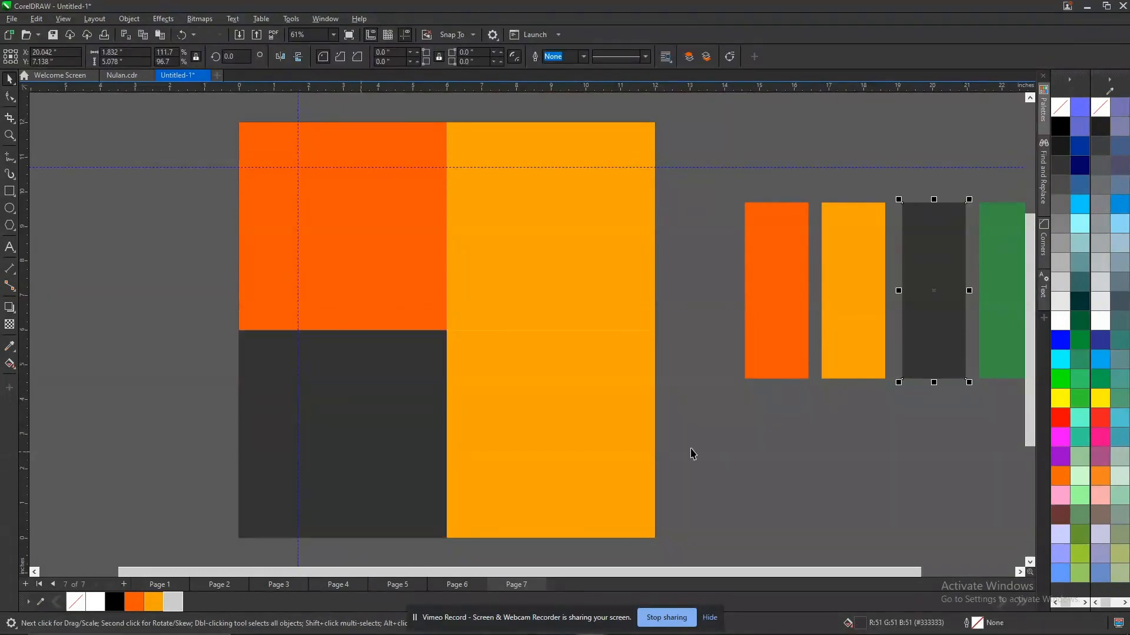
pyautogui.moveTo(982, 326); pyautogui.dragTo(588, 440)
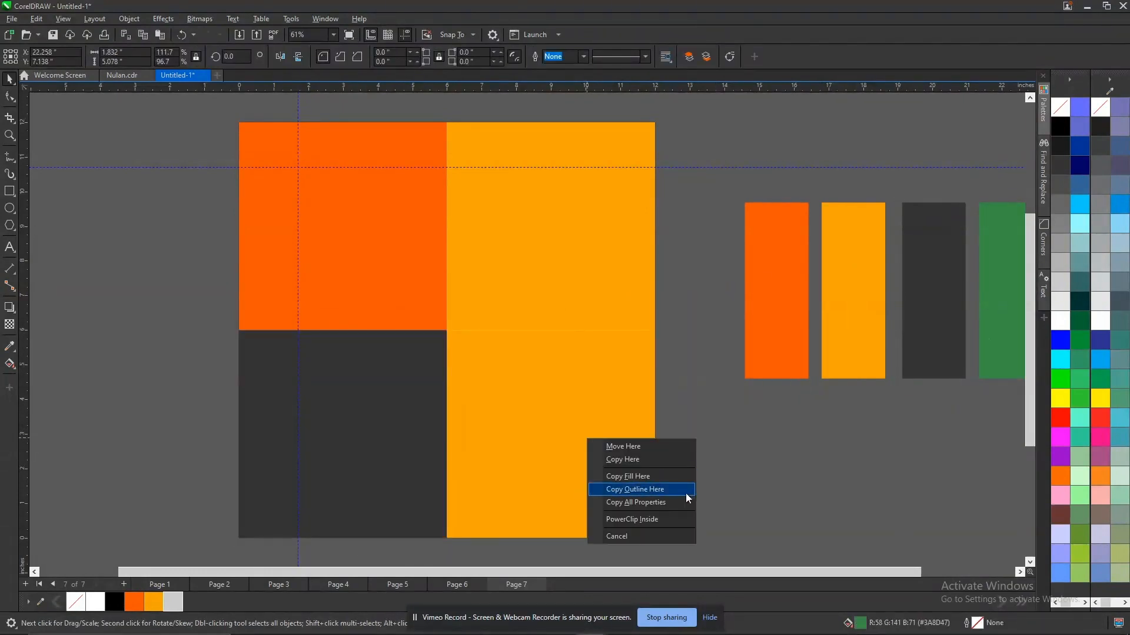
pyautogui.click(678, 477)
# Delete the four colour swatches beside page 7.
pyautogui.click(735, 215)
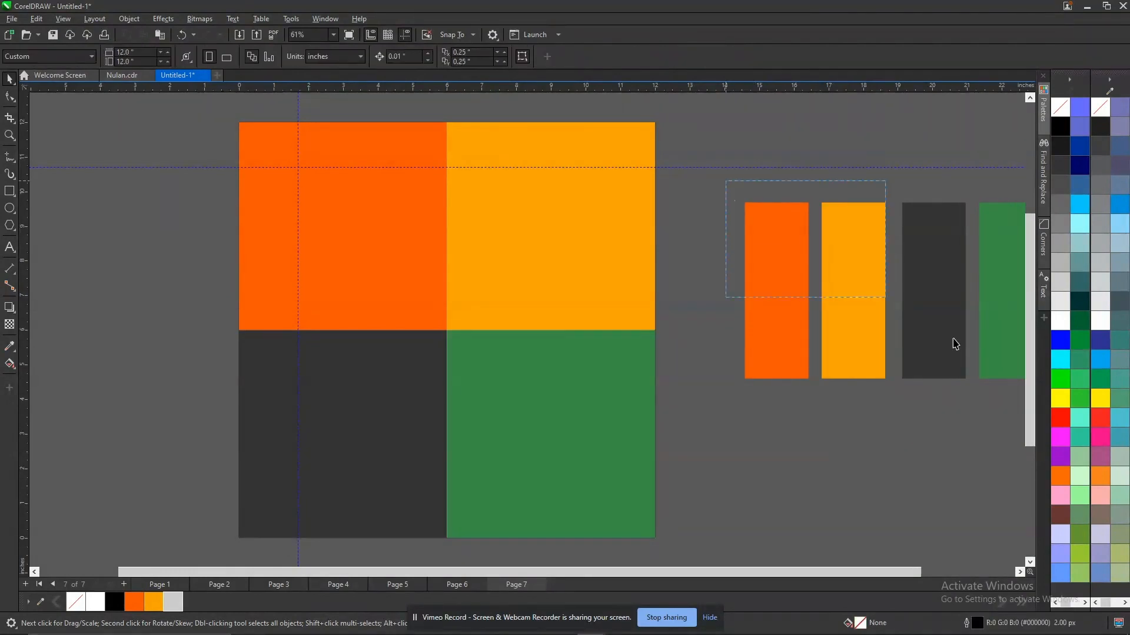
pyautogui.moveTo(826, 268); pyautogui.dragTo(1012, 391)
pyautogui.press('Delete')
pyautogui.press('F4')
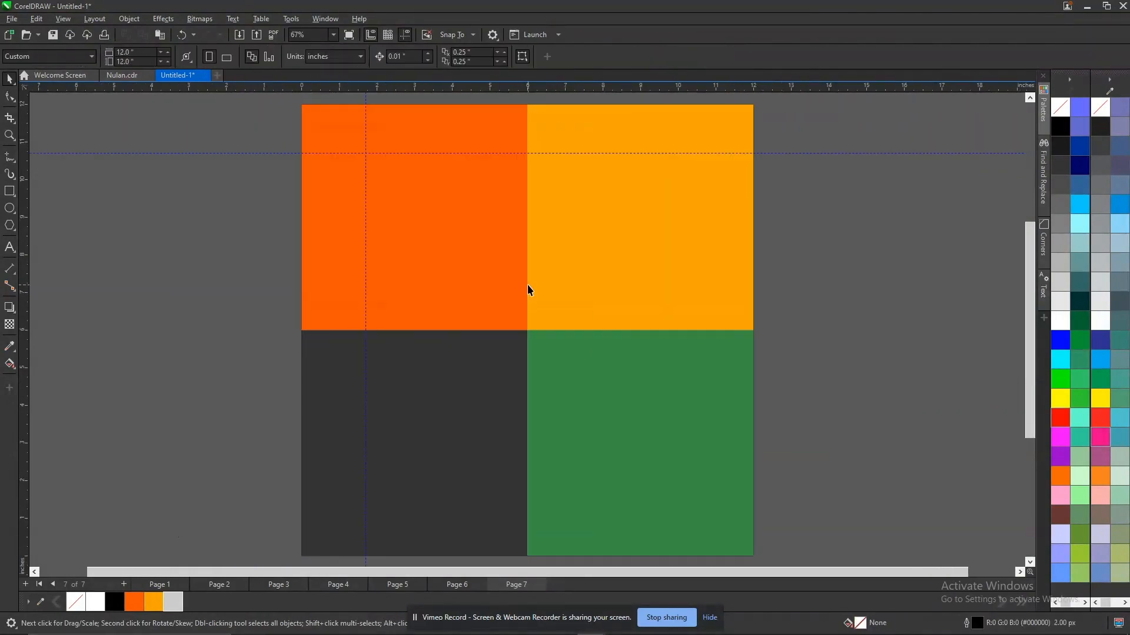
# Copy the full nulan logo from page 6 and paste it onto page 7.
pyautogui.press('pageup')
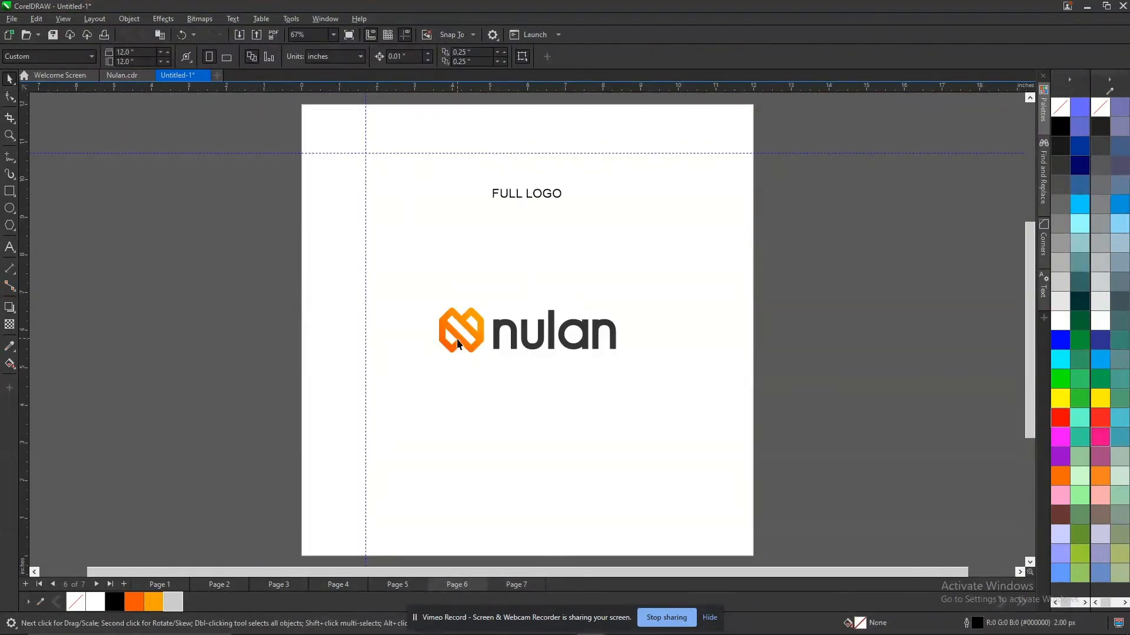
pyautogui.click(469, 334)
pyautogui.press('pagedown')
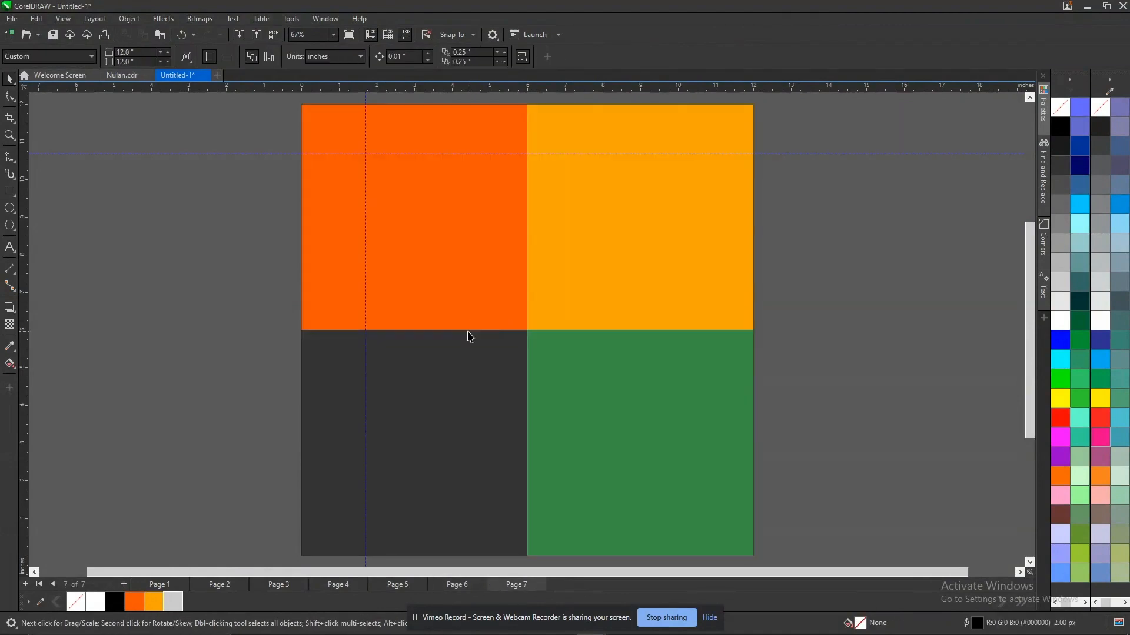
pyautogui.hotkey('ctrl', 'v')
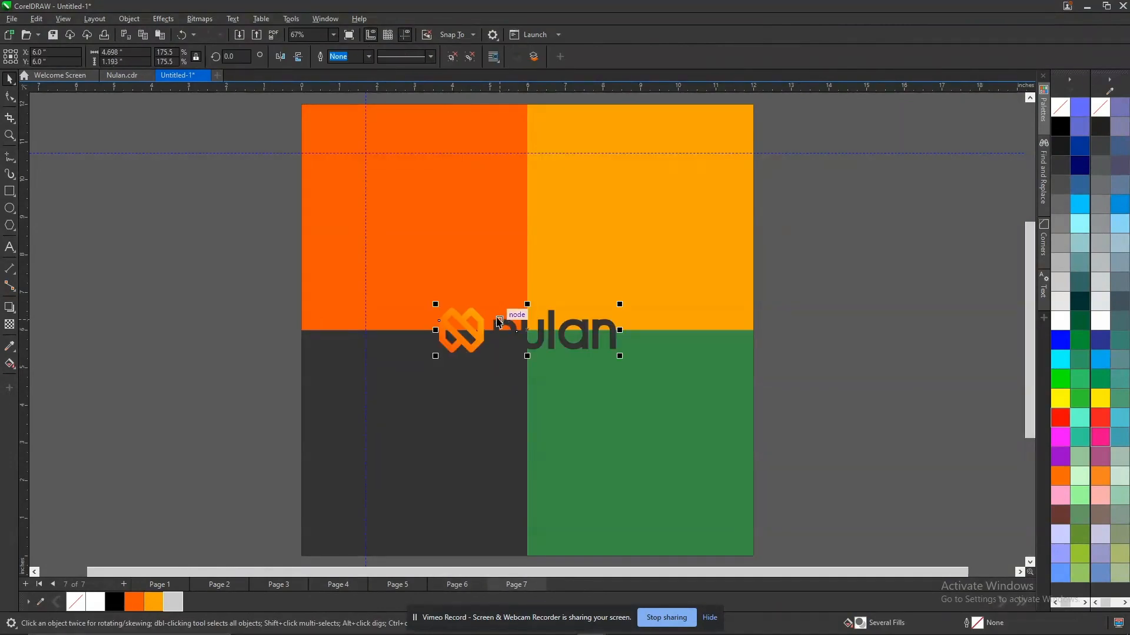
# Shrink the pasted logo to about 3.2 inches wide and centre it on the charcoal square.
pyautogui.moveTo(504, 321); pyautogui.dragTo(417, 447)
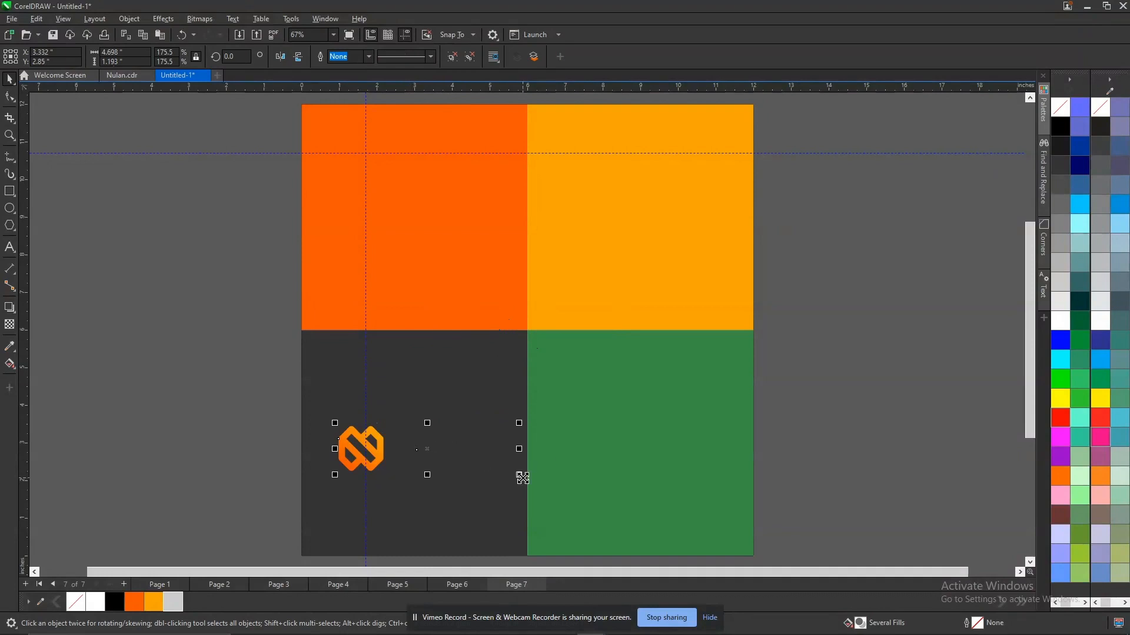
pyautogui.moveTo(511, 487); pyautogui.dragTo(492, 497)
pyautogui.click(447, 499)
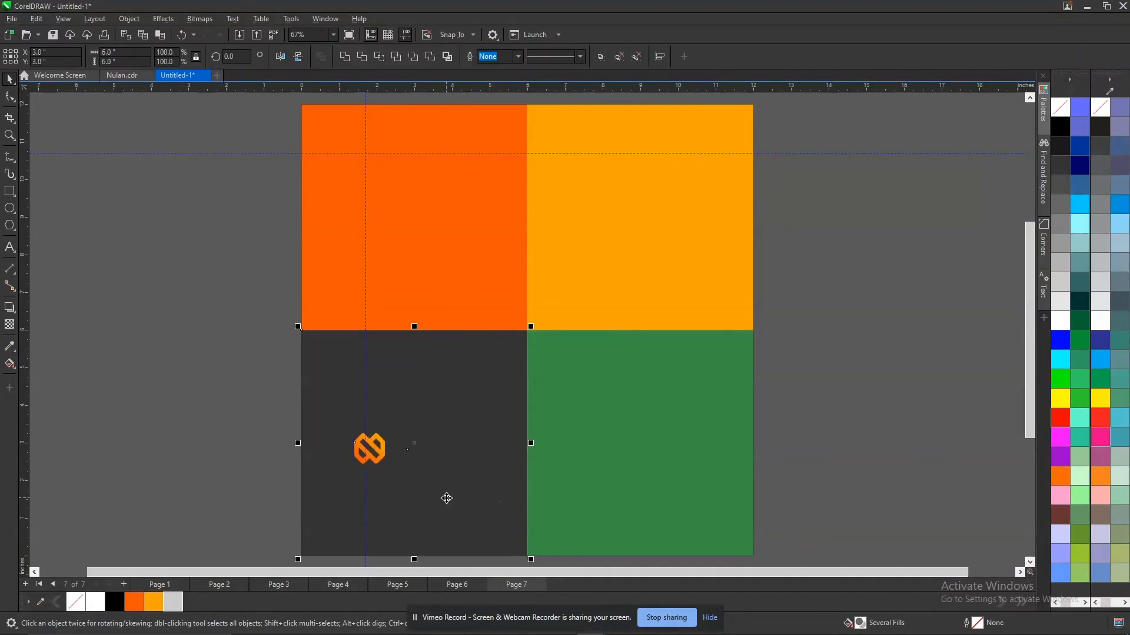
pyautogui.keyDown('shift'); pyautogui.click(447, 499); pyautogui.keyUp('shift')
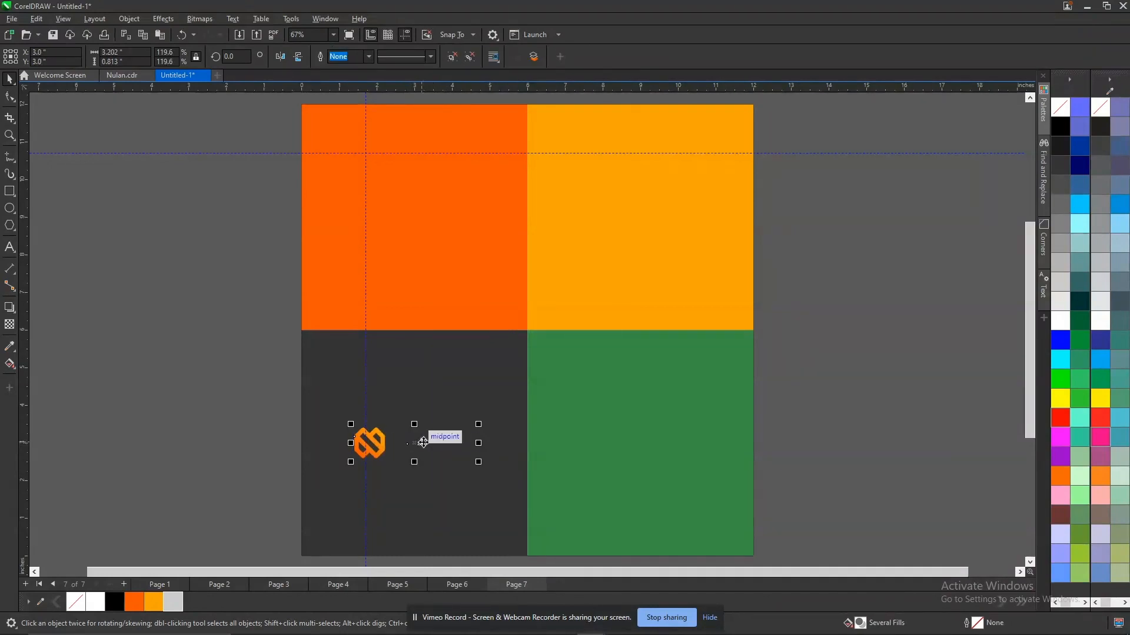
# Fill the nulan wordmark on the charcoal square with white, keeping the symbol's orange gradient.
pyautogui.keyDown('ctrl'); pyautogui.click(422, 442); pyautogui.keyUp('ctrl')
pyautogui.click(1062, 321)
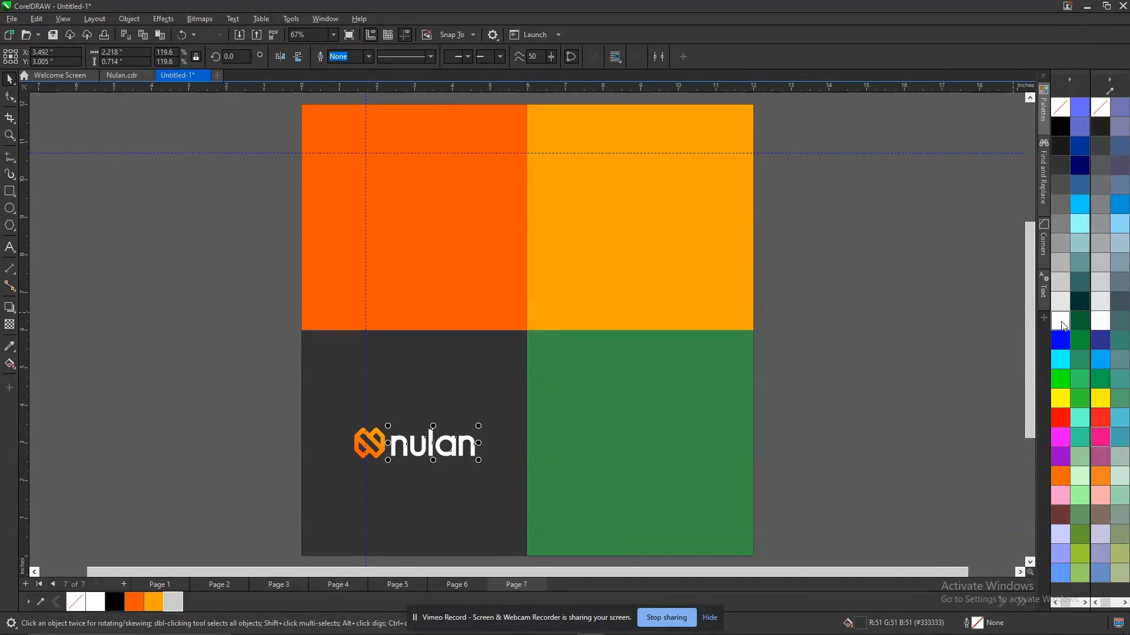
pyautogui.click(858, 331)
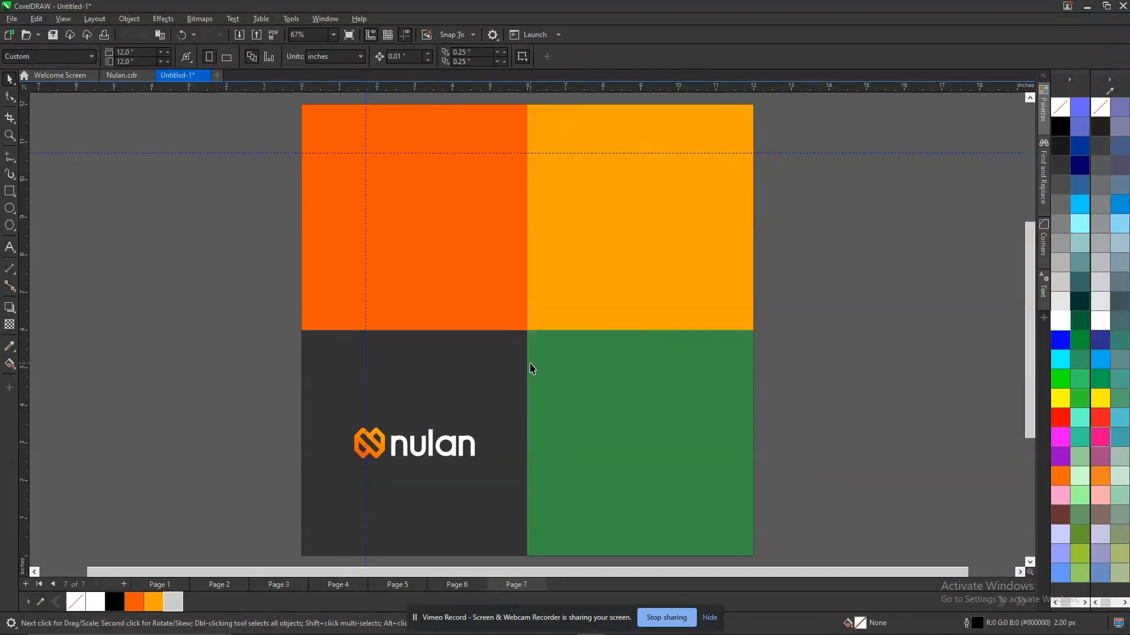
# Shrink the charcoal square's logo to about 2.87 inches wide and place an all-white copy centred on the orange square.
pyautogui.click(455, 445)
pyautogui.moveTo(481, 465); pyautogui.dragTo(430, 228)
pyautogui.click(875, 314)
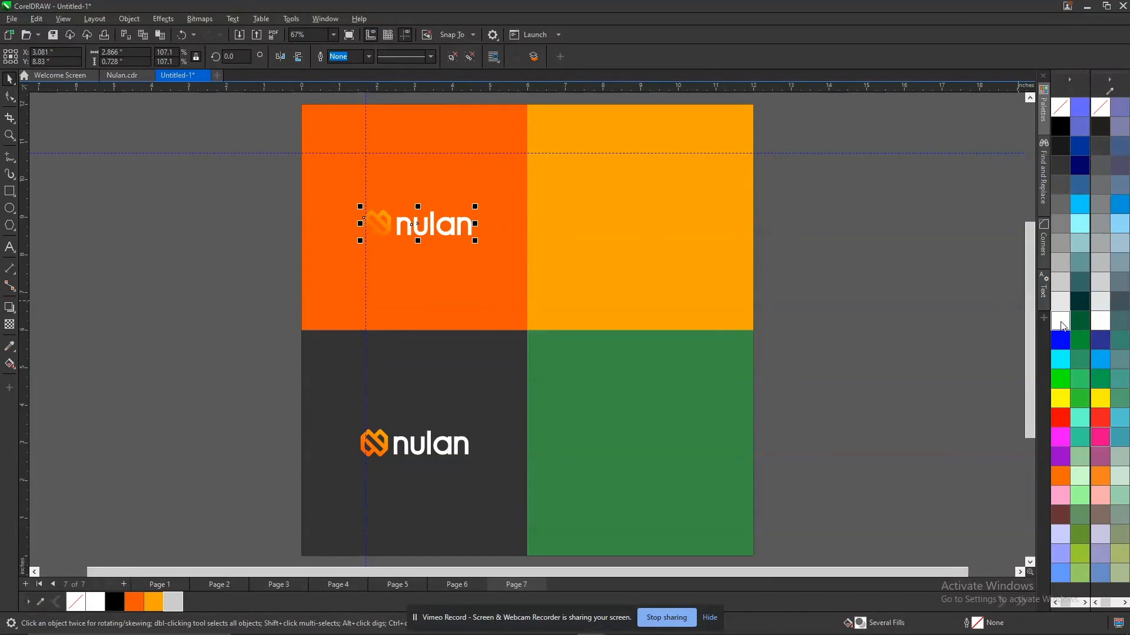
pyautogui.click(446, 286)
# Duplicate the white logo onto the amber square and centre it there.
pyautogui.moveTo(448, 219); pyautogui.dragTo(658, 429)
pyautogui.rightClick(686, 199)
pyautogui.keyDown('shift'); pyautogui.click(661, 253); pyautogui.keyUp('shift')
pyautogui.press('c')
pyautogui.press('e')
# Duplicate the white logo onto the green square and centre it there.
pyautogui.click(642, 218)
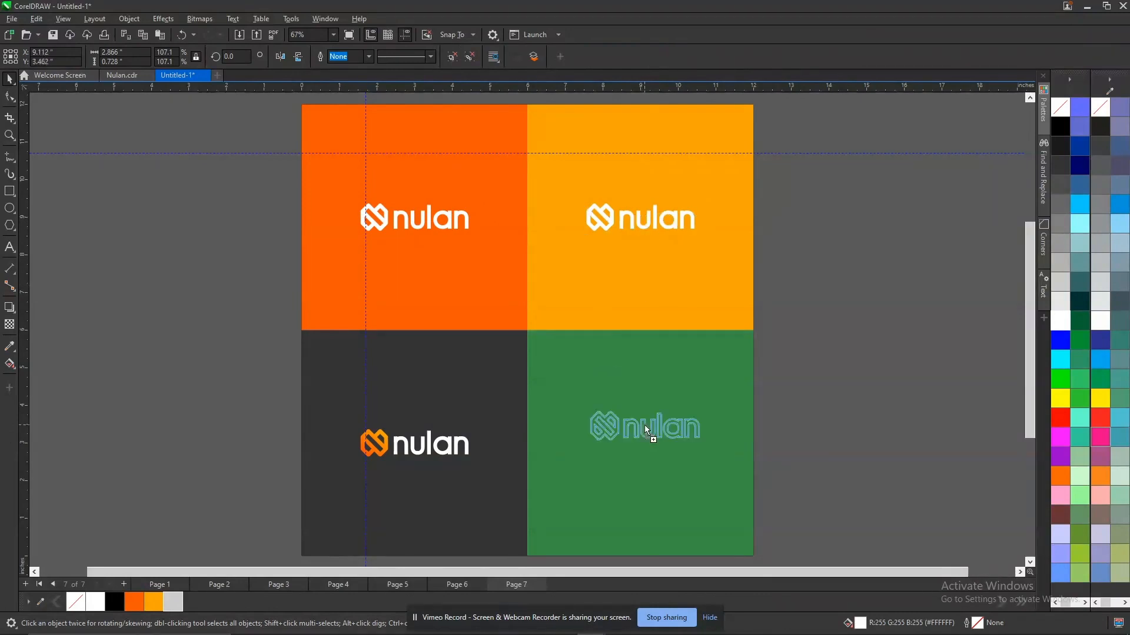
pyautogui.rightClick(658, 429)
pyautogui.keyDown('shift'); pyautogui.click(655, 390); pyautogui.keyUp('shift')
pyautogui.press('c')
pyautogui.press('e')
pyautogui.click(924, 359)
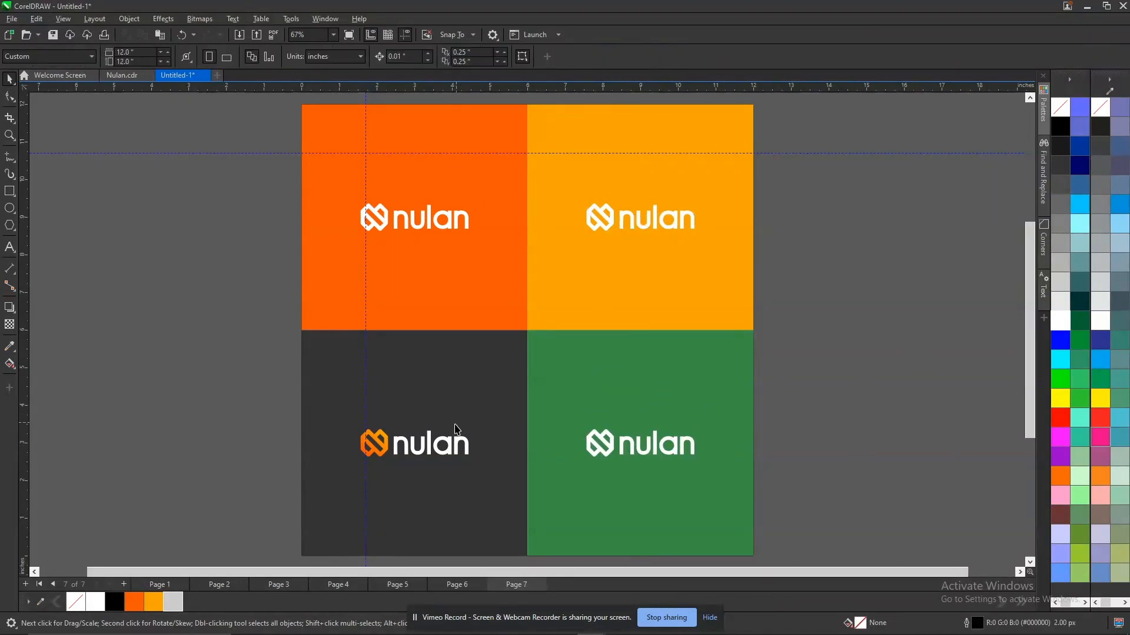
pyautogui.click(519, 415)
pyautogui.click(857, 307)
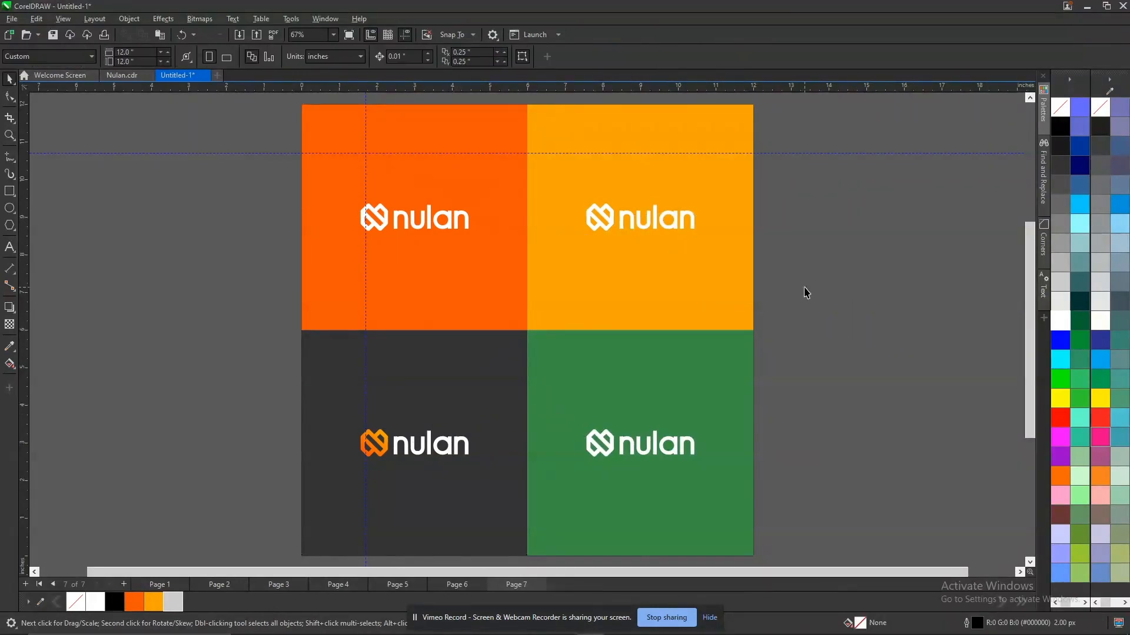